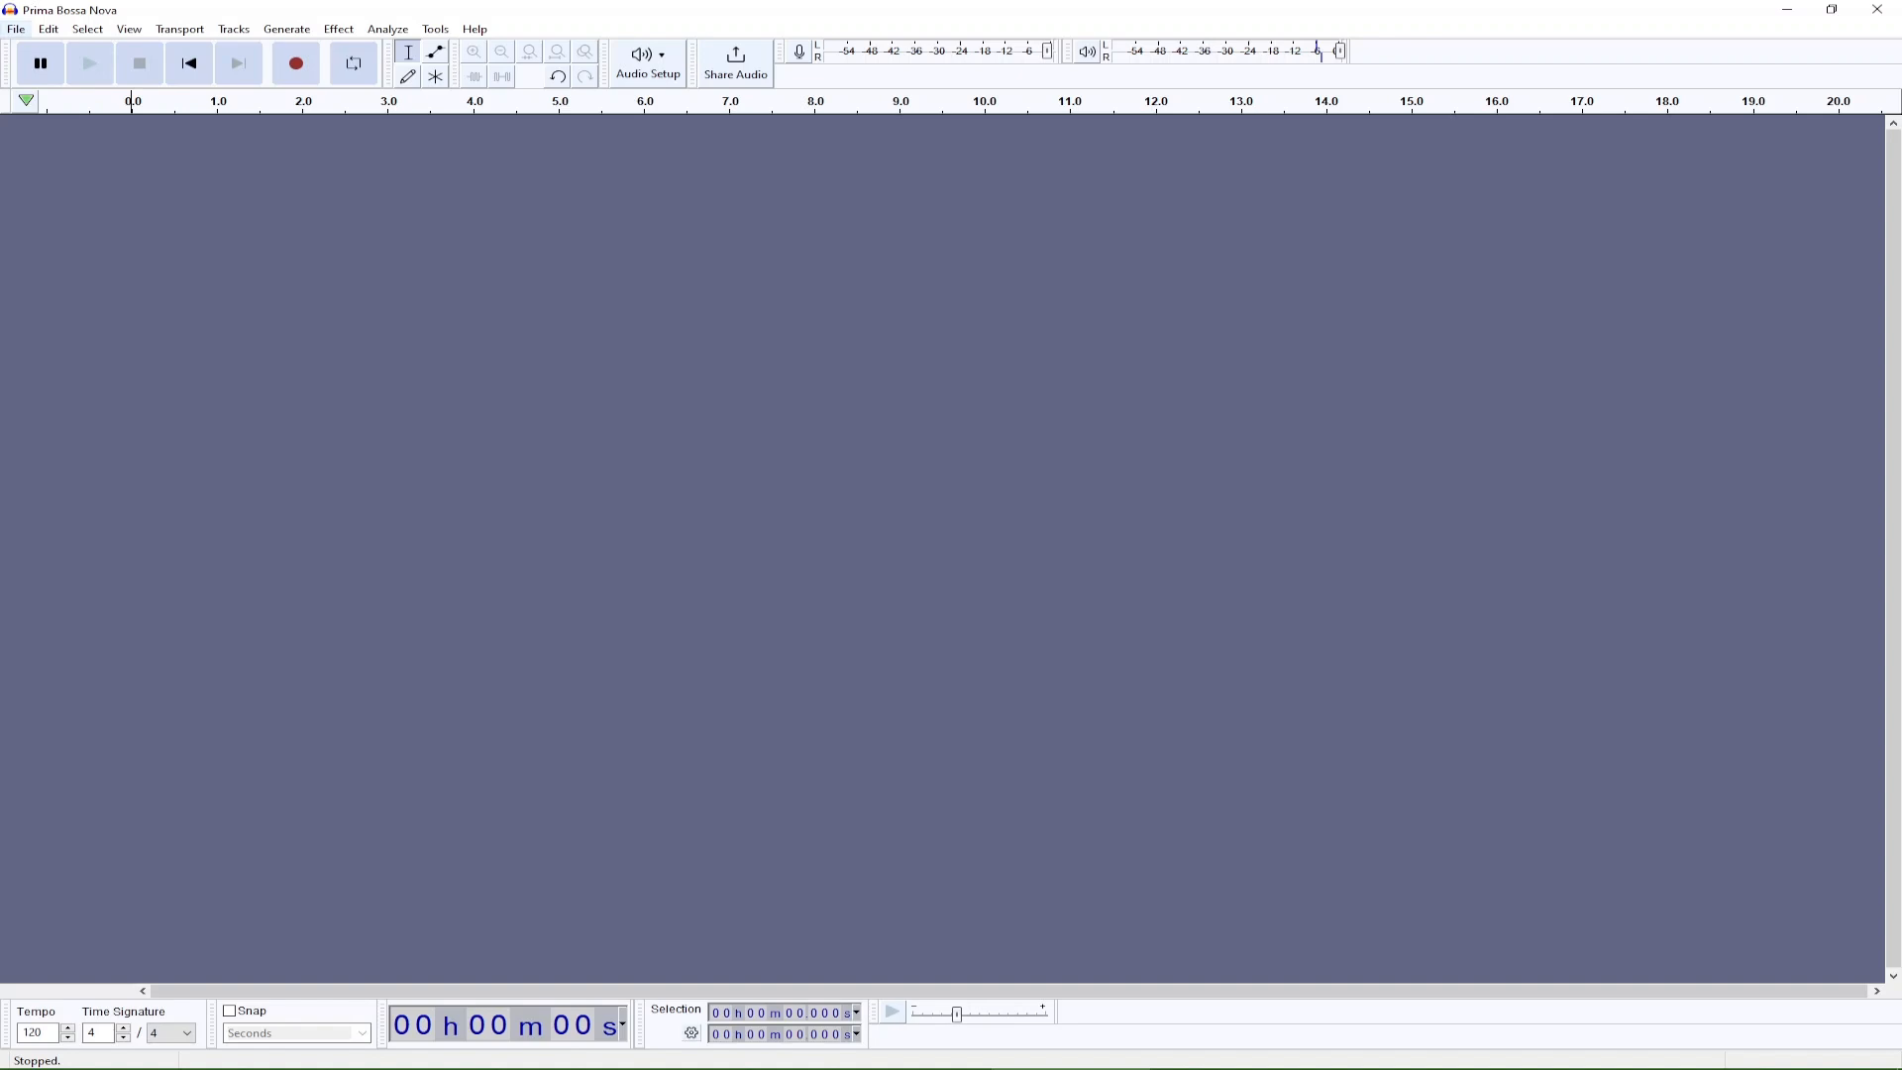
Import the full Prima Bossa Nova MP3 together with its bass, drums, other and vocals WAV stems as audio tracks.
left_click(16, 29)
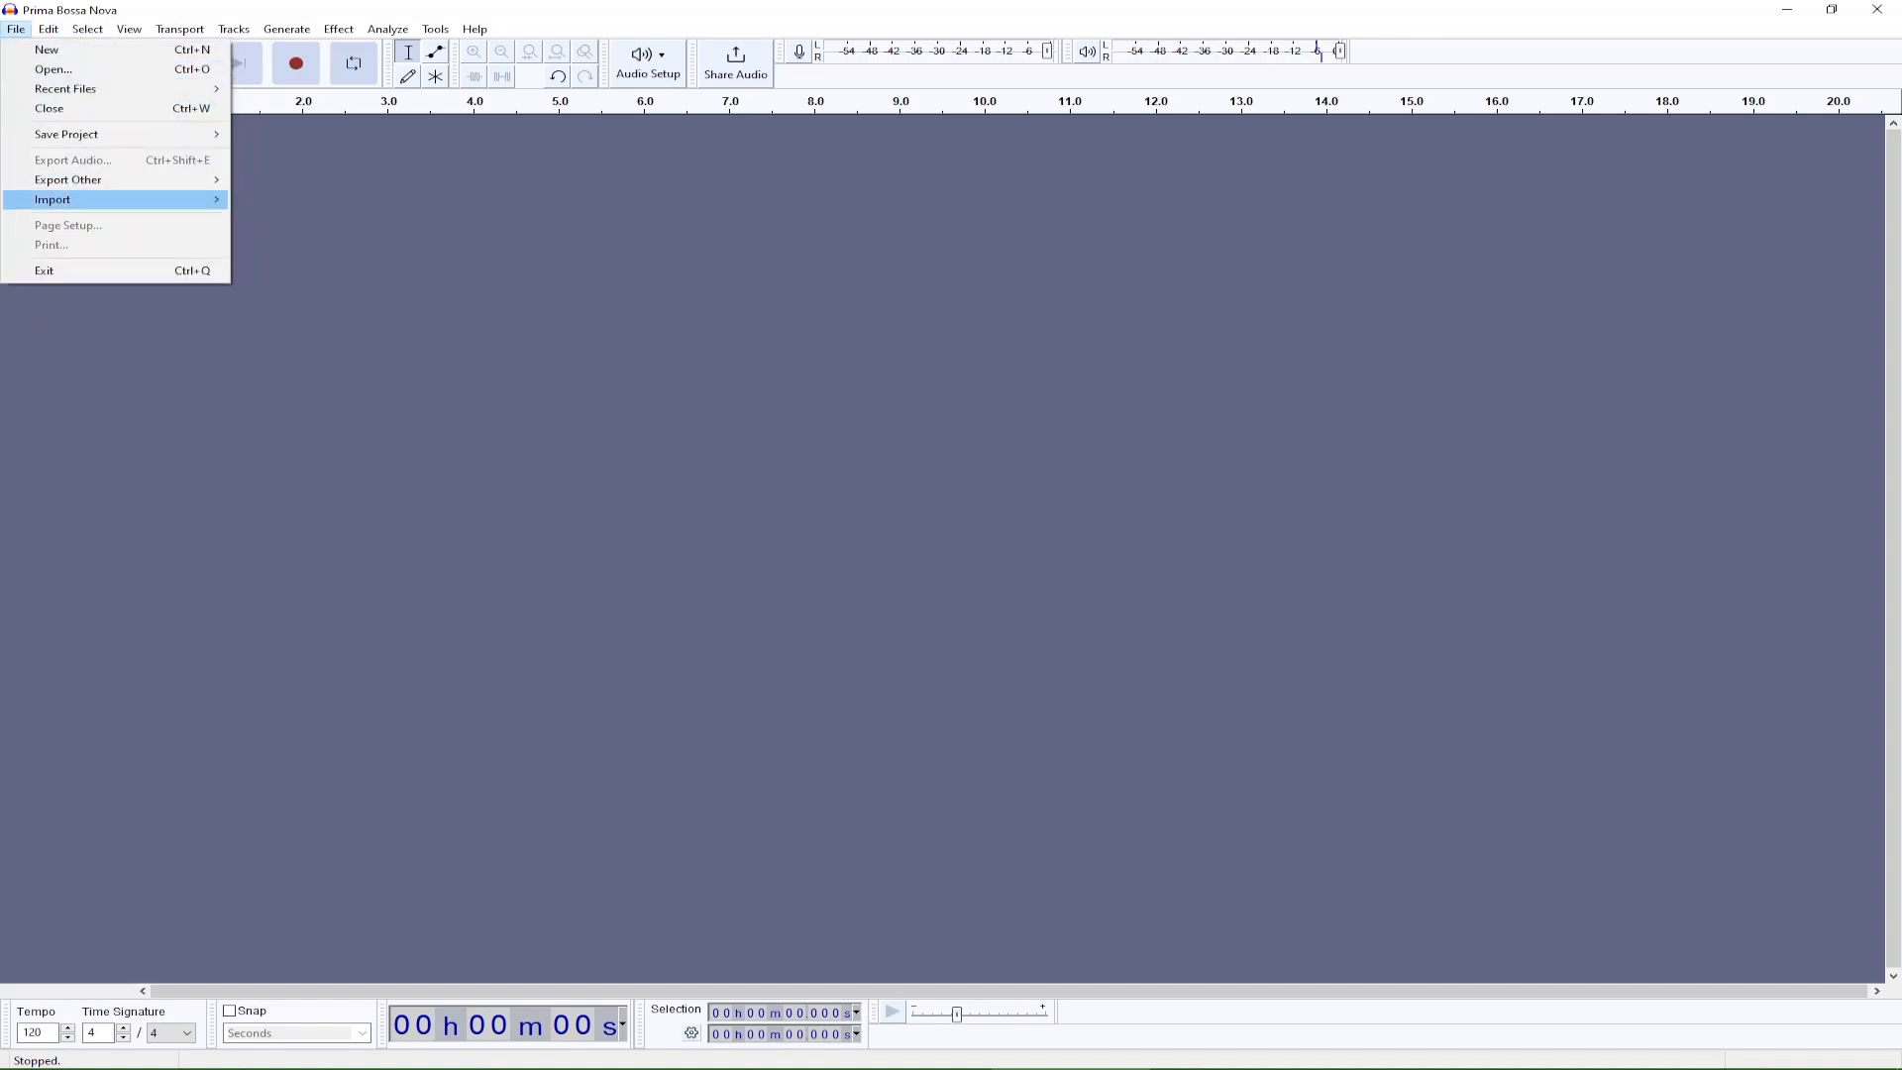
mouse_move(119, 199)
left_click(279, 199)
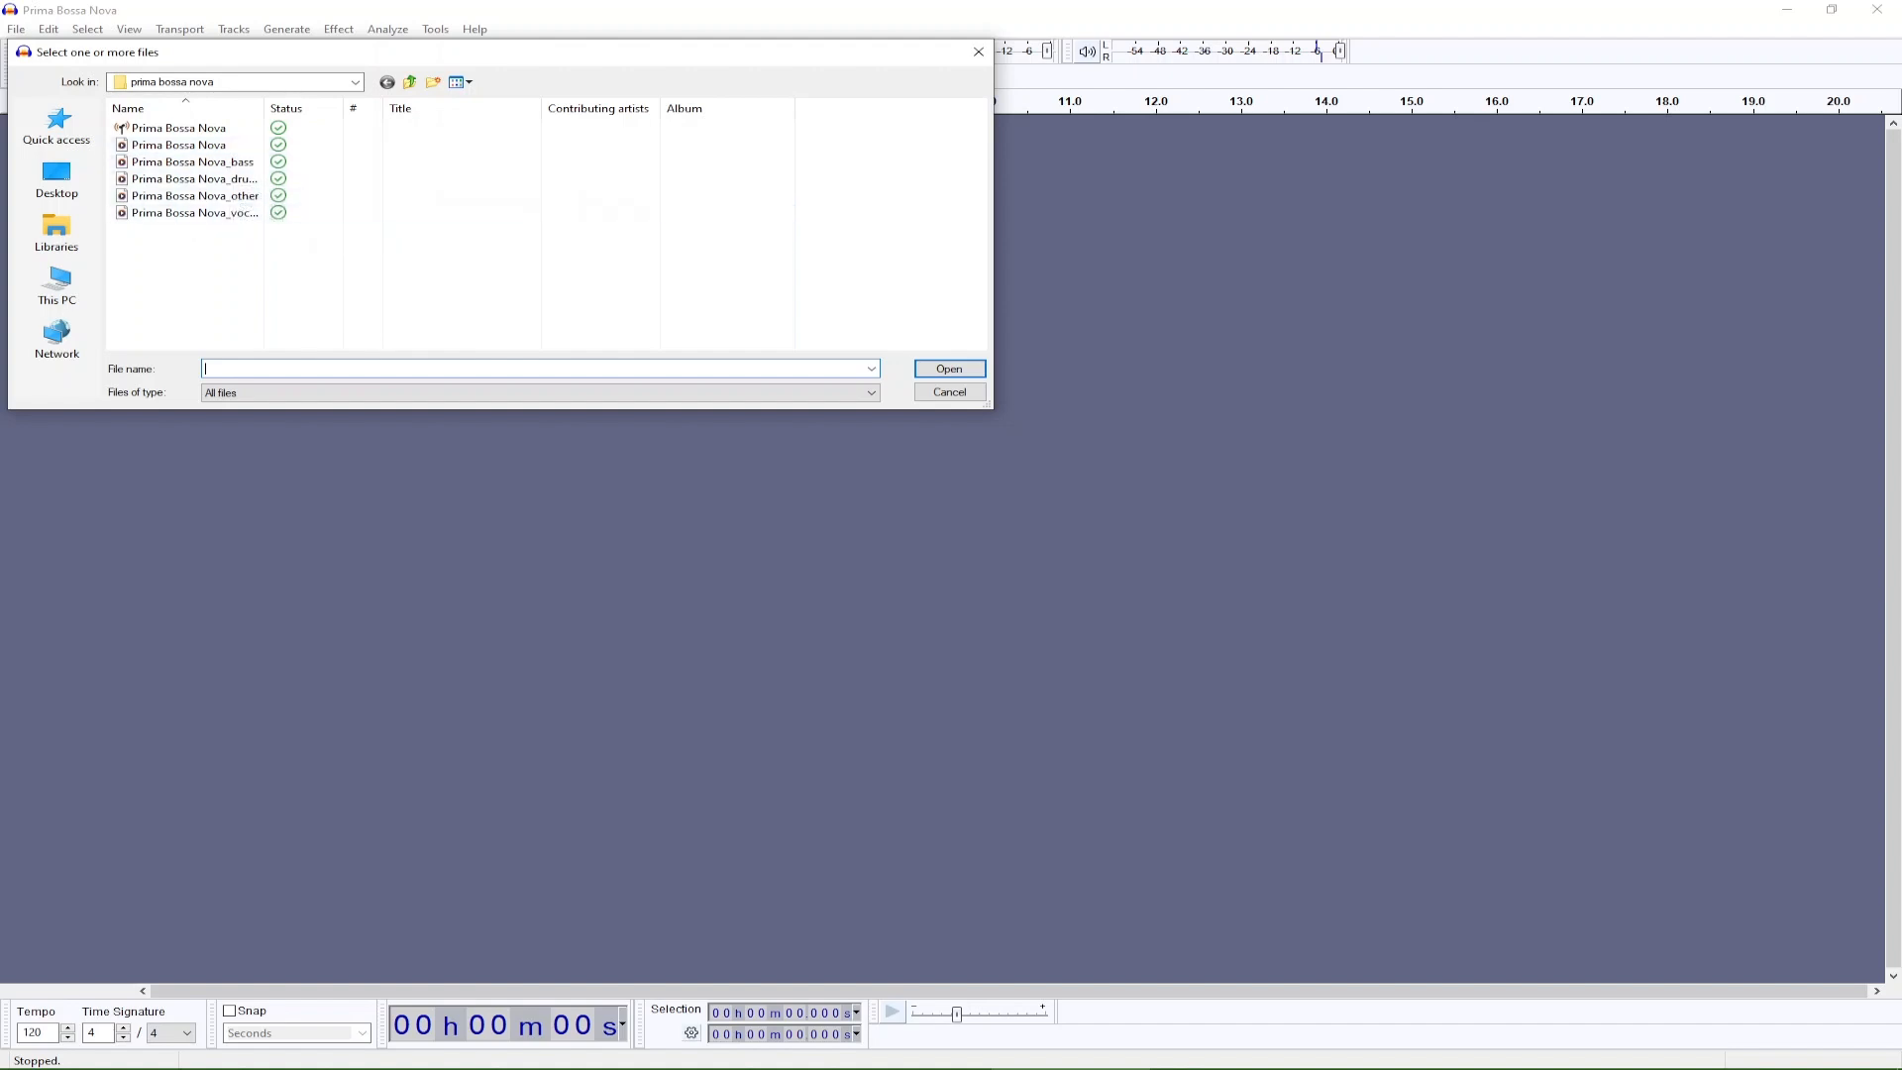
left_click(178, 145)
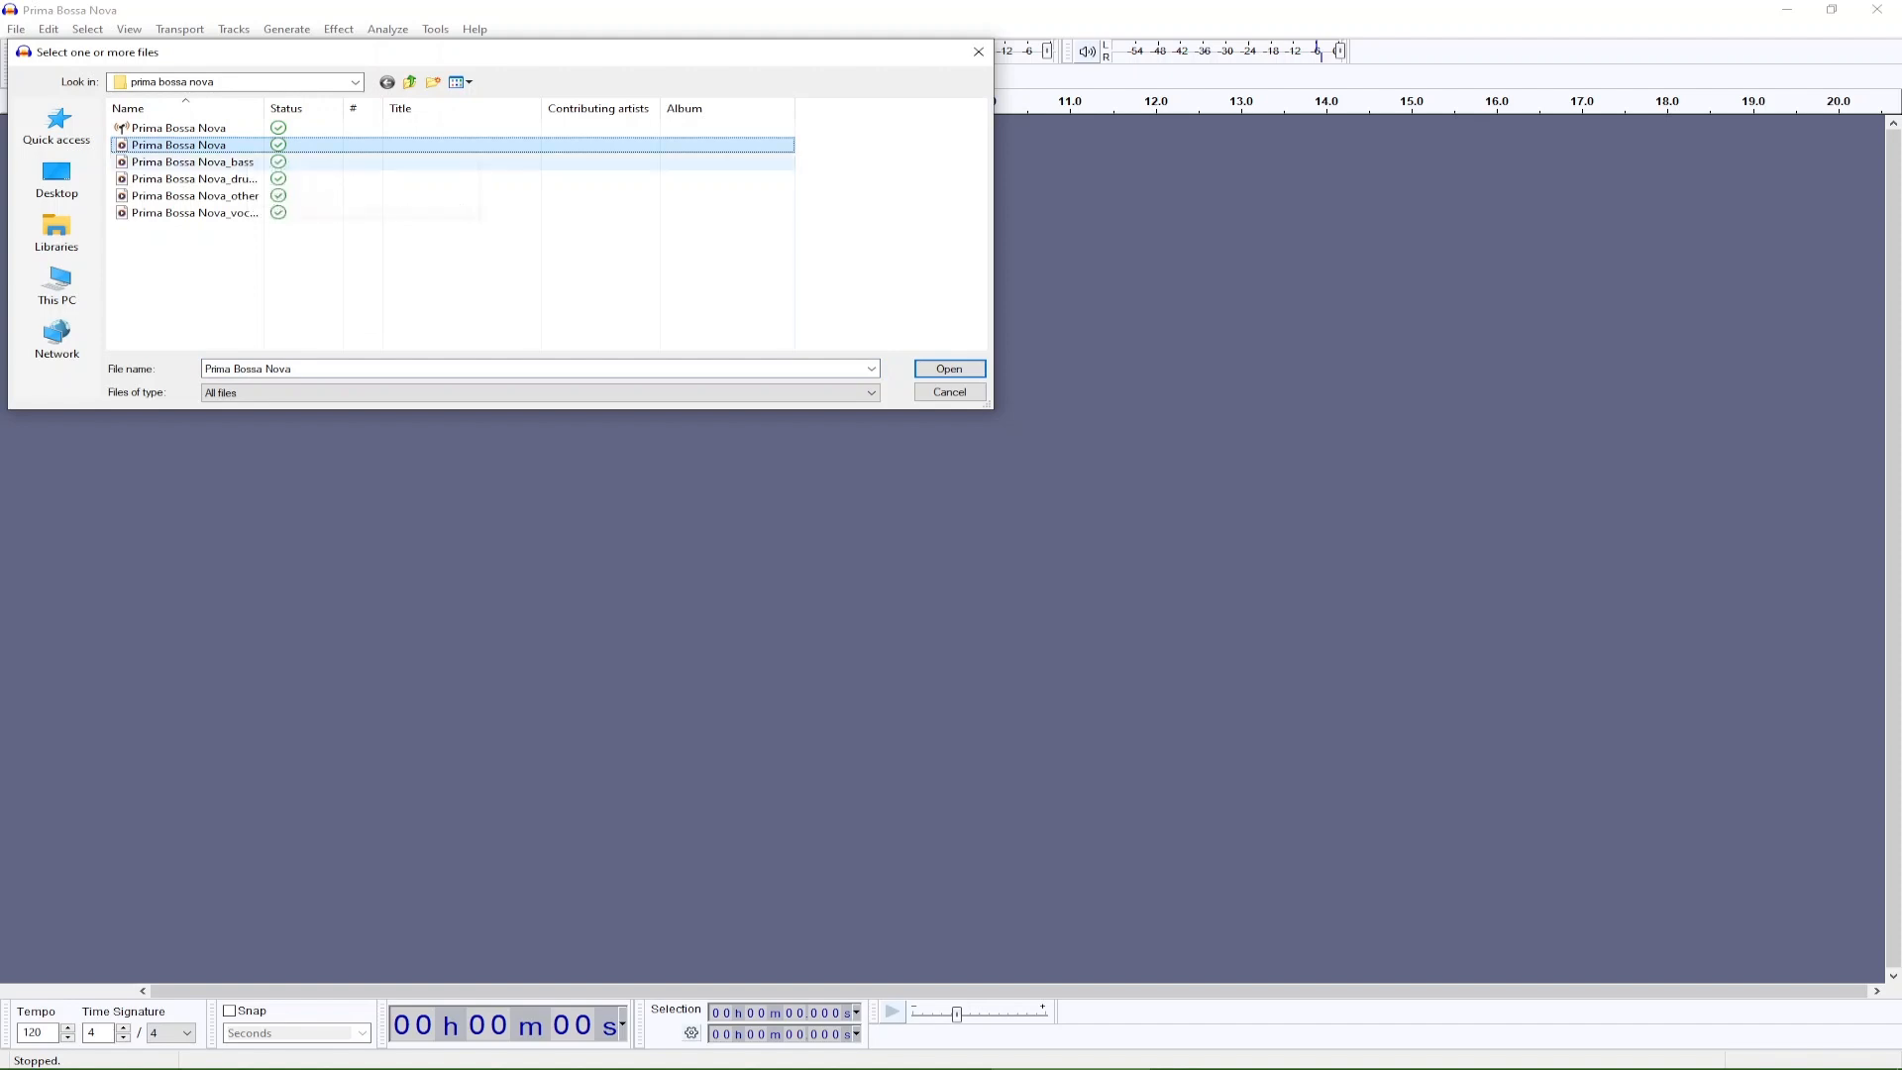
key("shift+Down")
key("shift+Down")
key("shift+Down")
key("shift+Down")
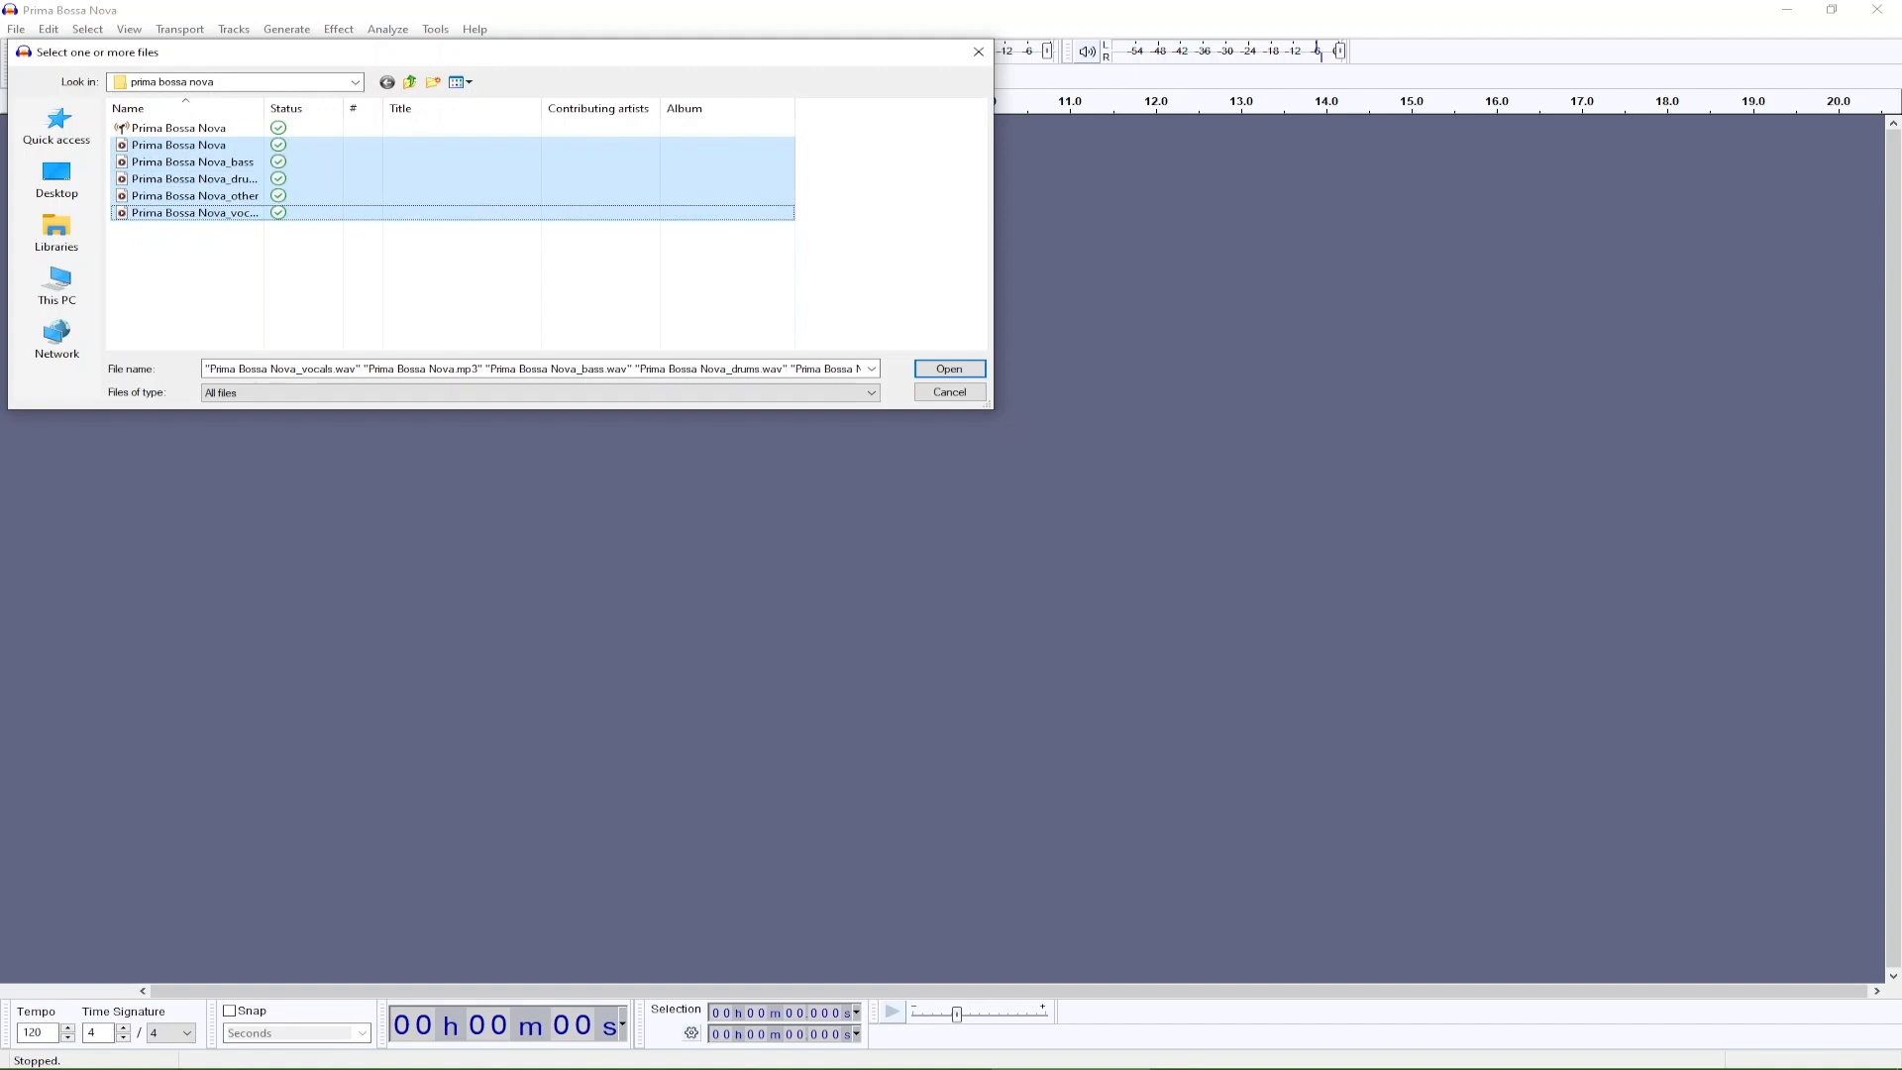
key("shift+Up")
key("shift+Up")
key("shift+Up")
key("shift+Up")
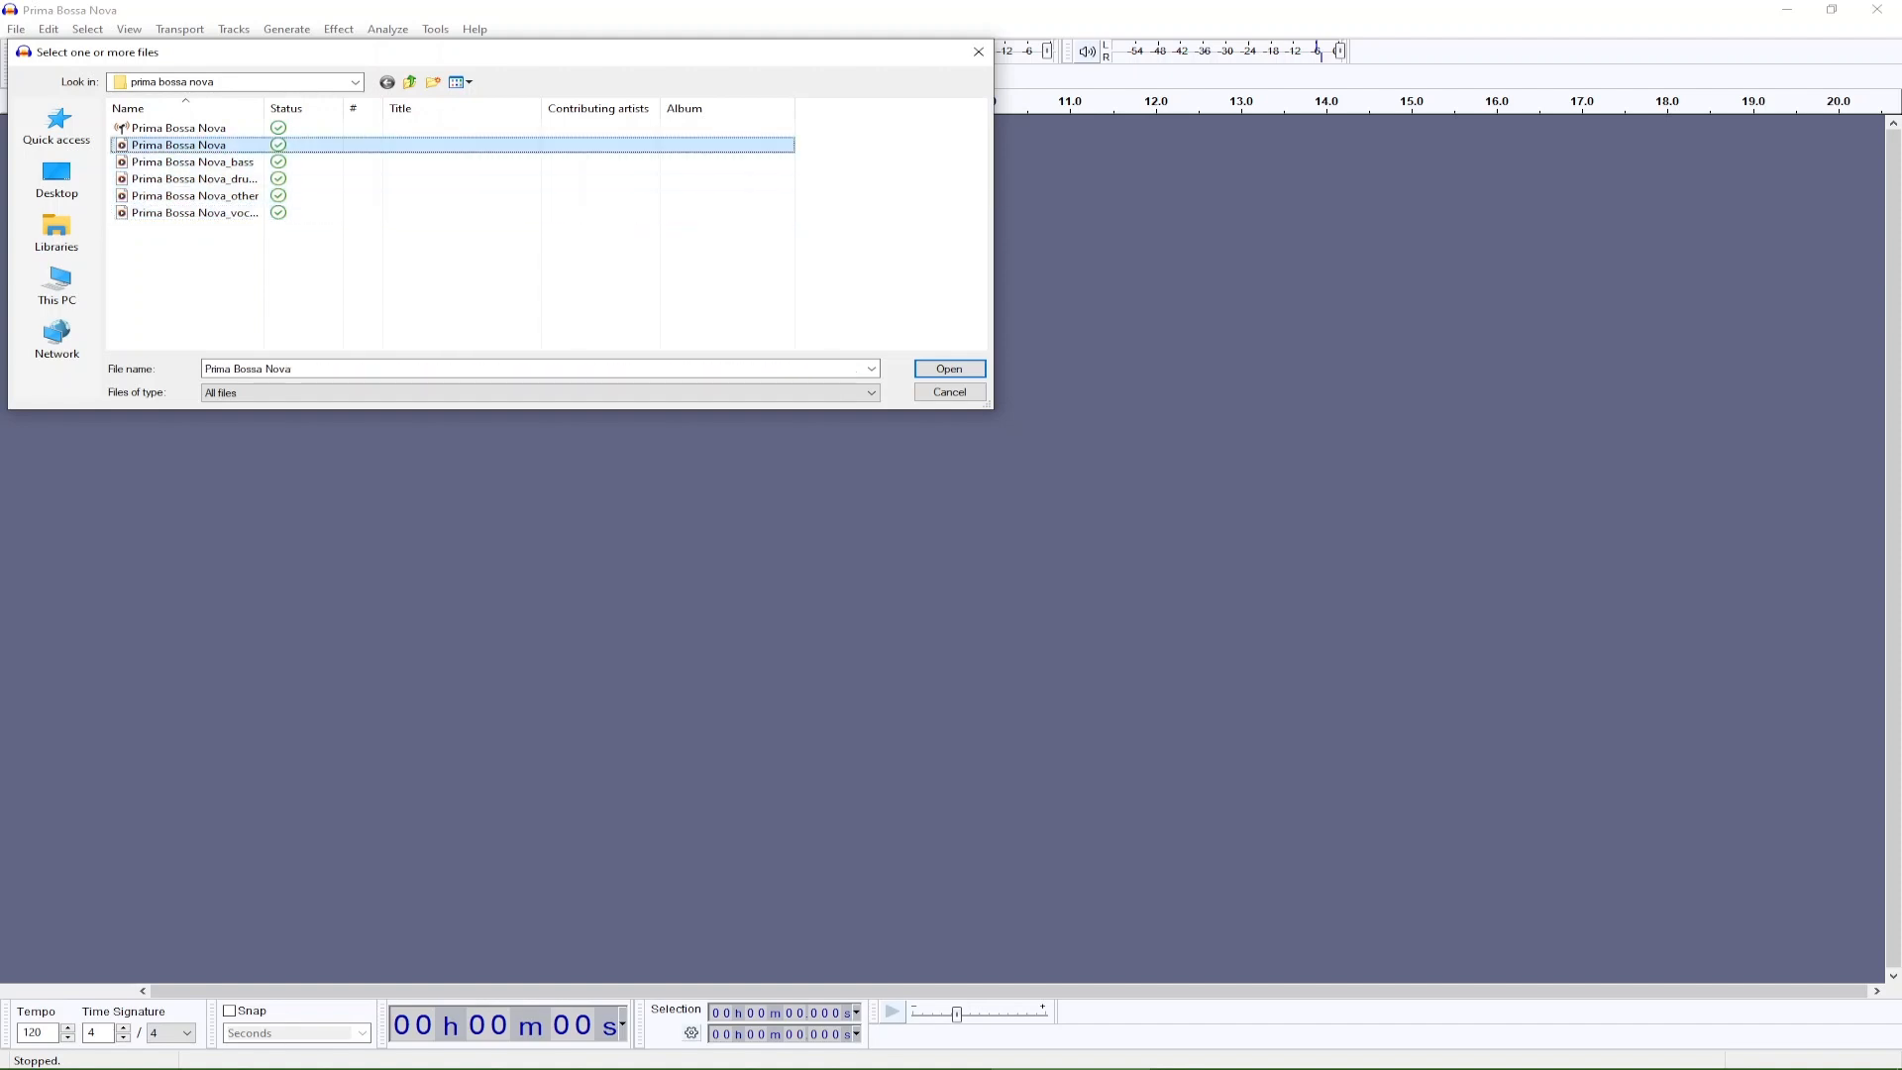
key("shift+Down")
key("shift+Down")
key("shift+Down")
key("shift+Down")
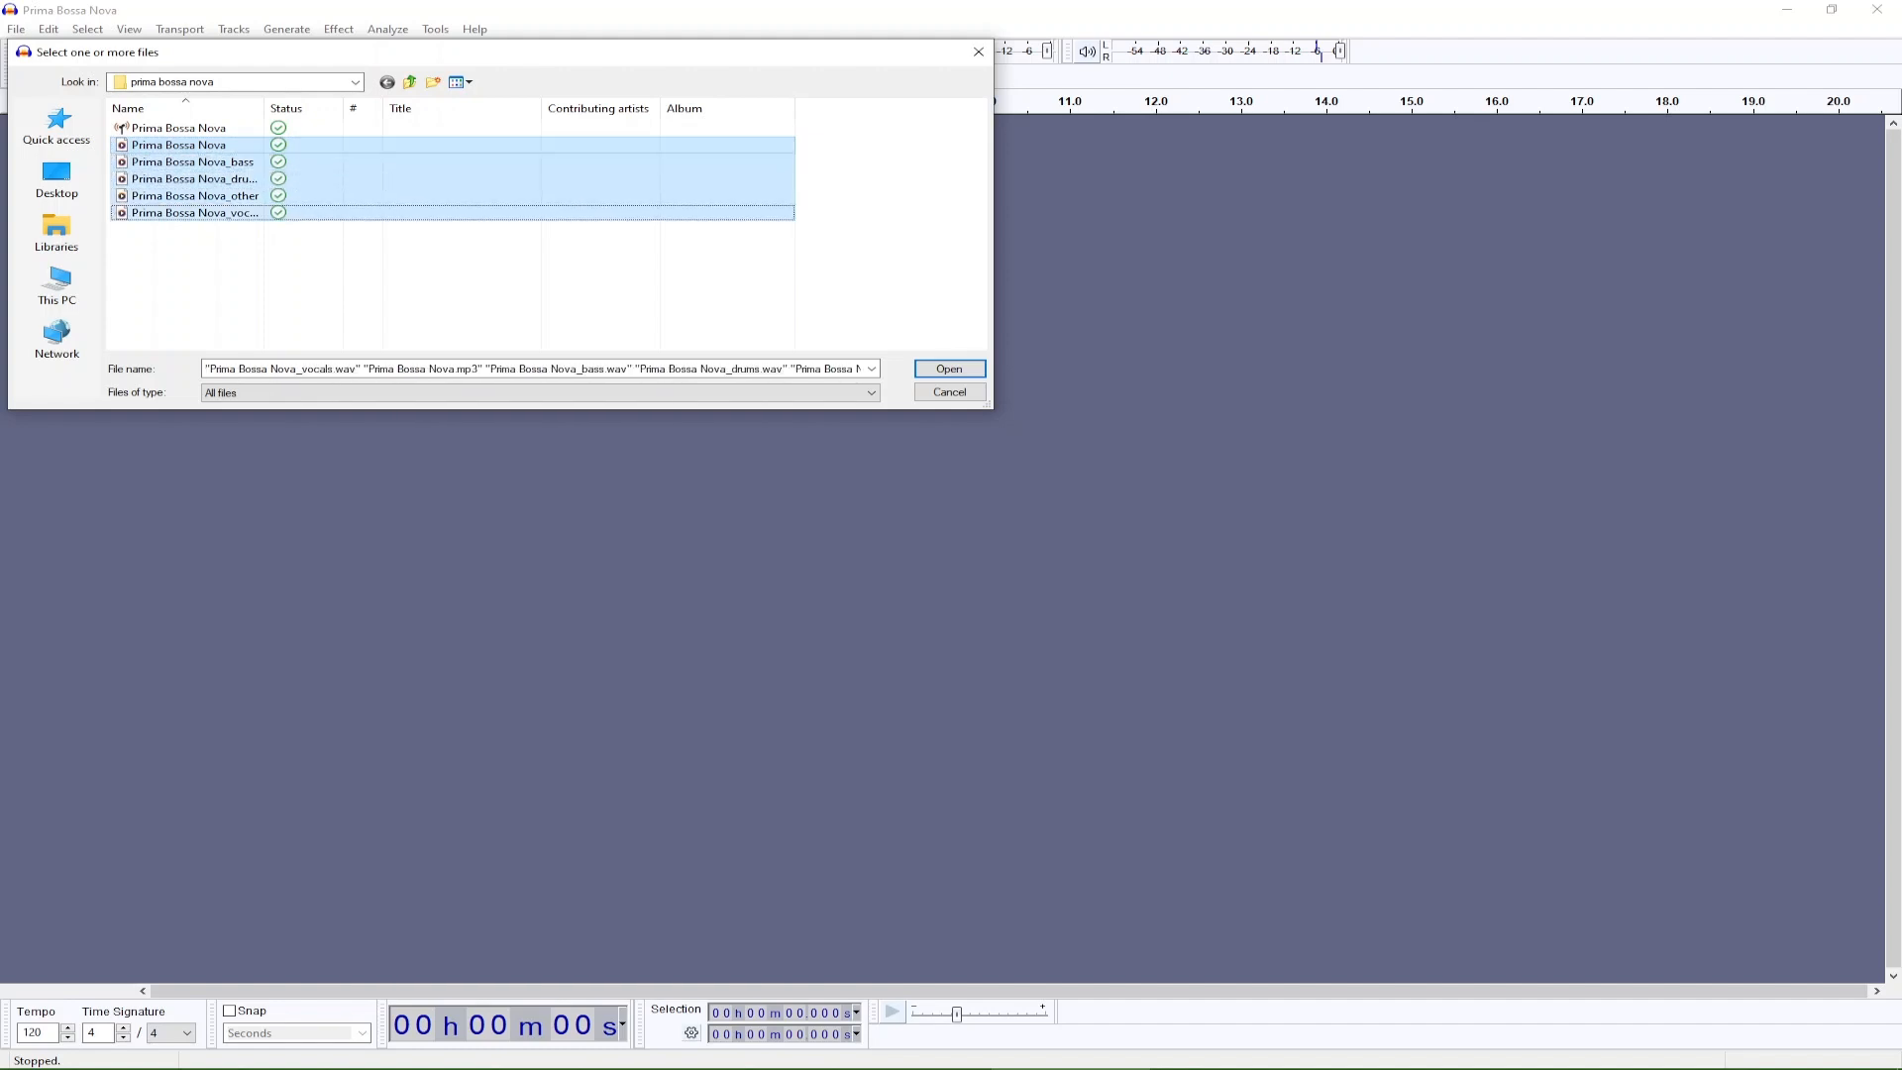
key("shift+Up")
key("shift+Up")
key("shift+Up")
key("shift+Up")
key("shift+Down")
key("shift+Down")
key("shift+Down")
key("shift+Down")
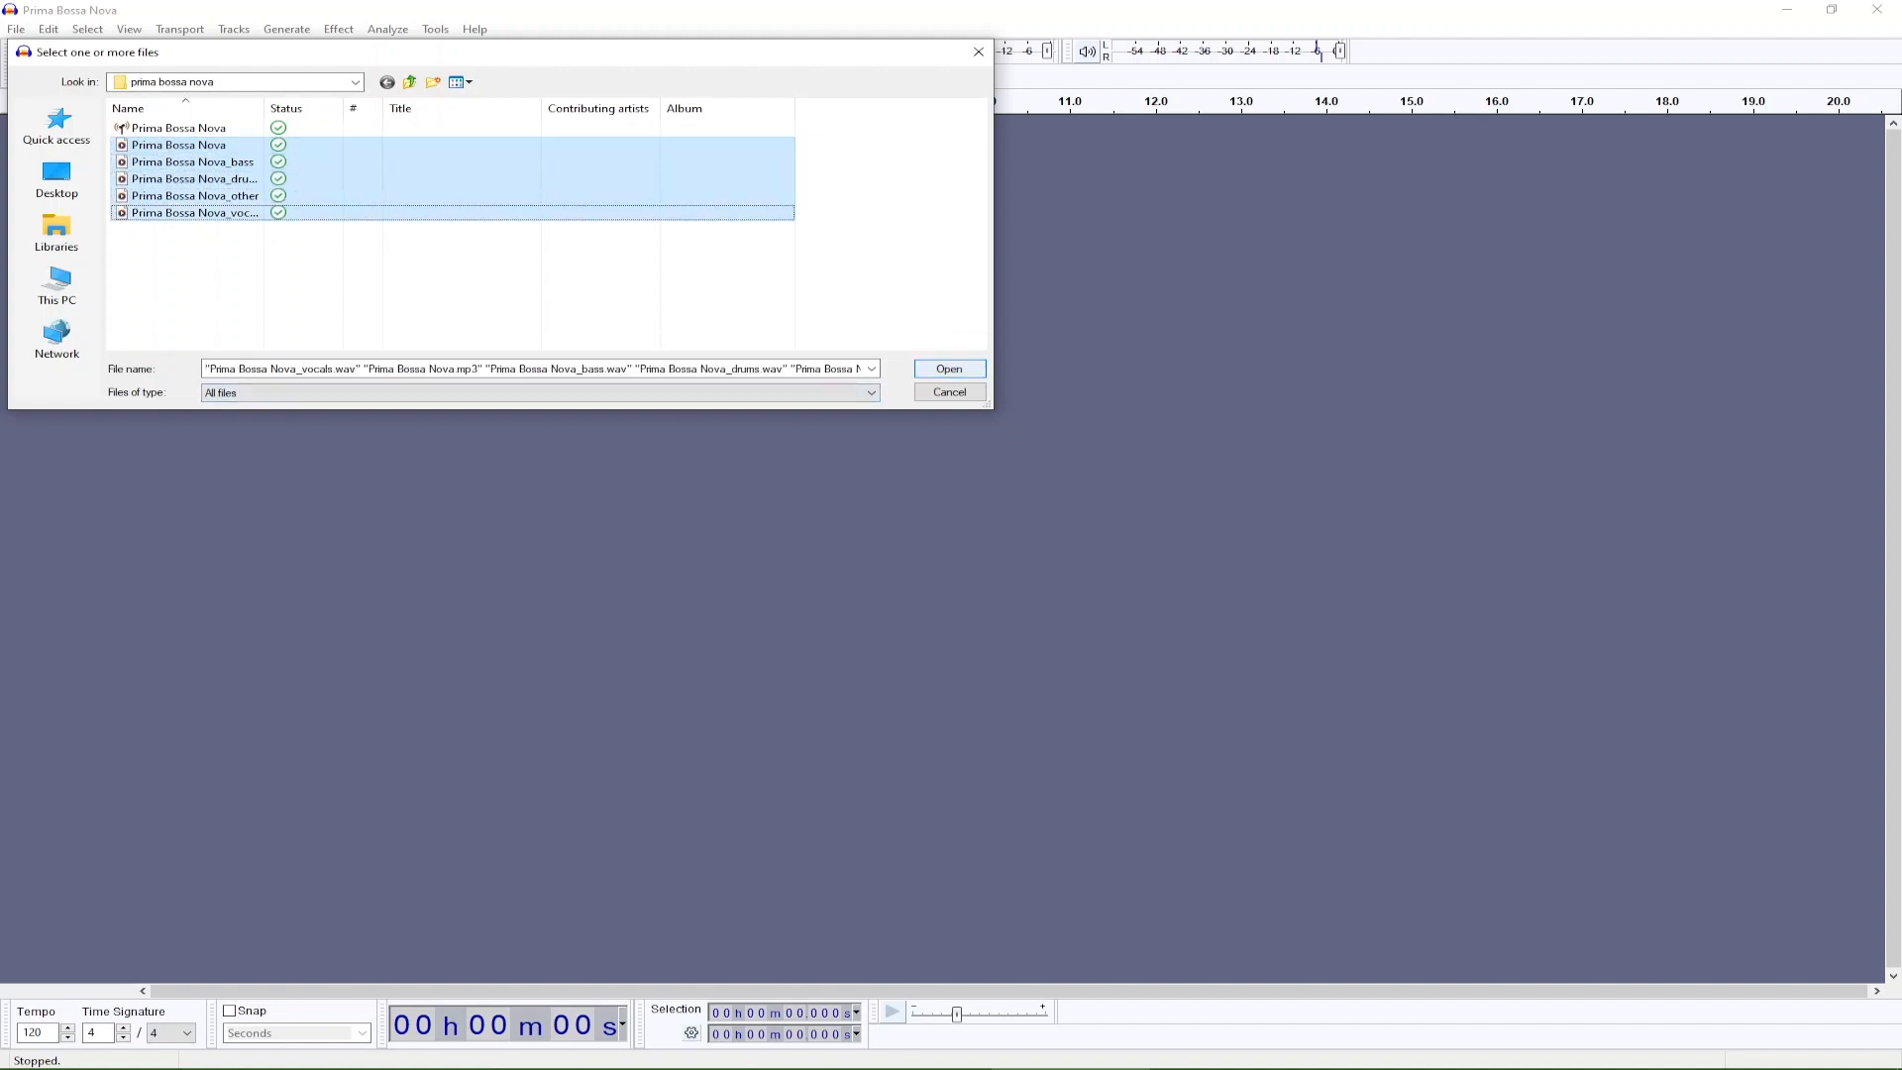
key("Return")
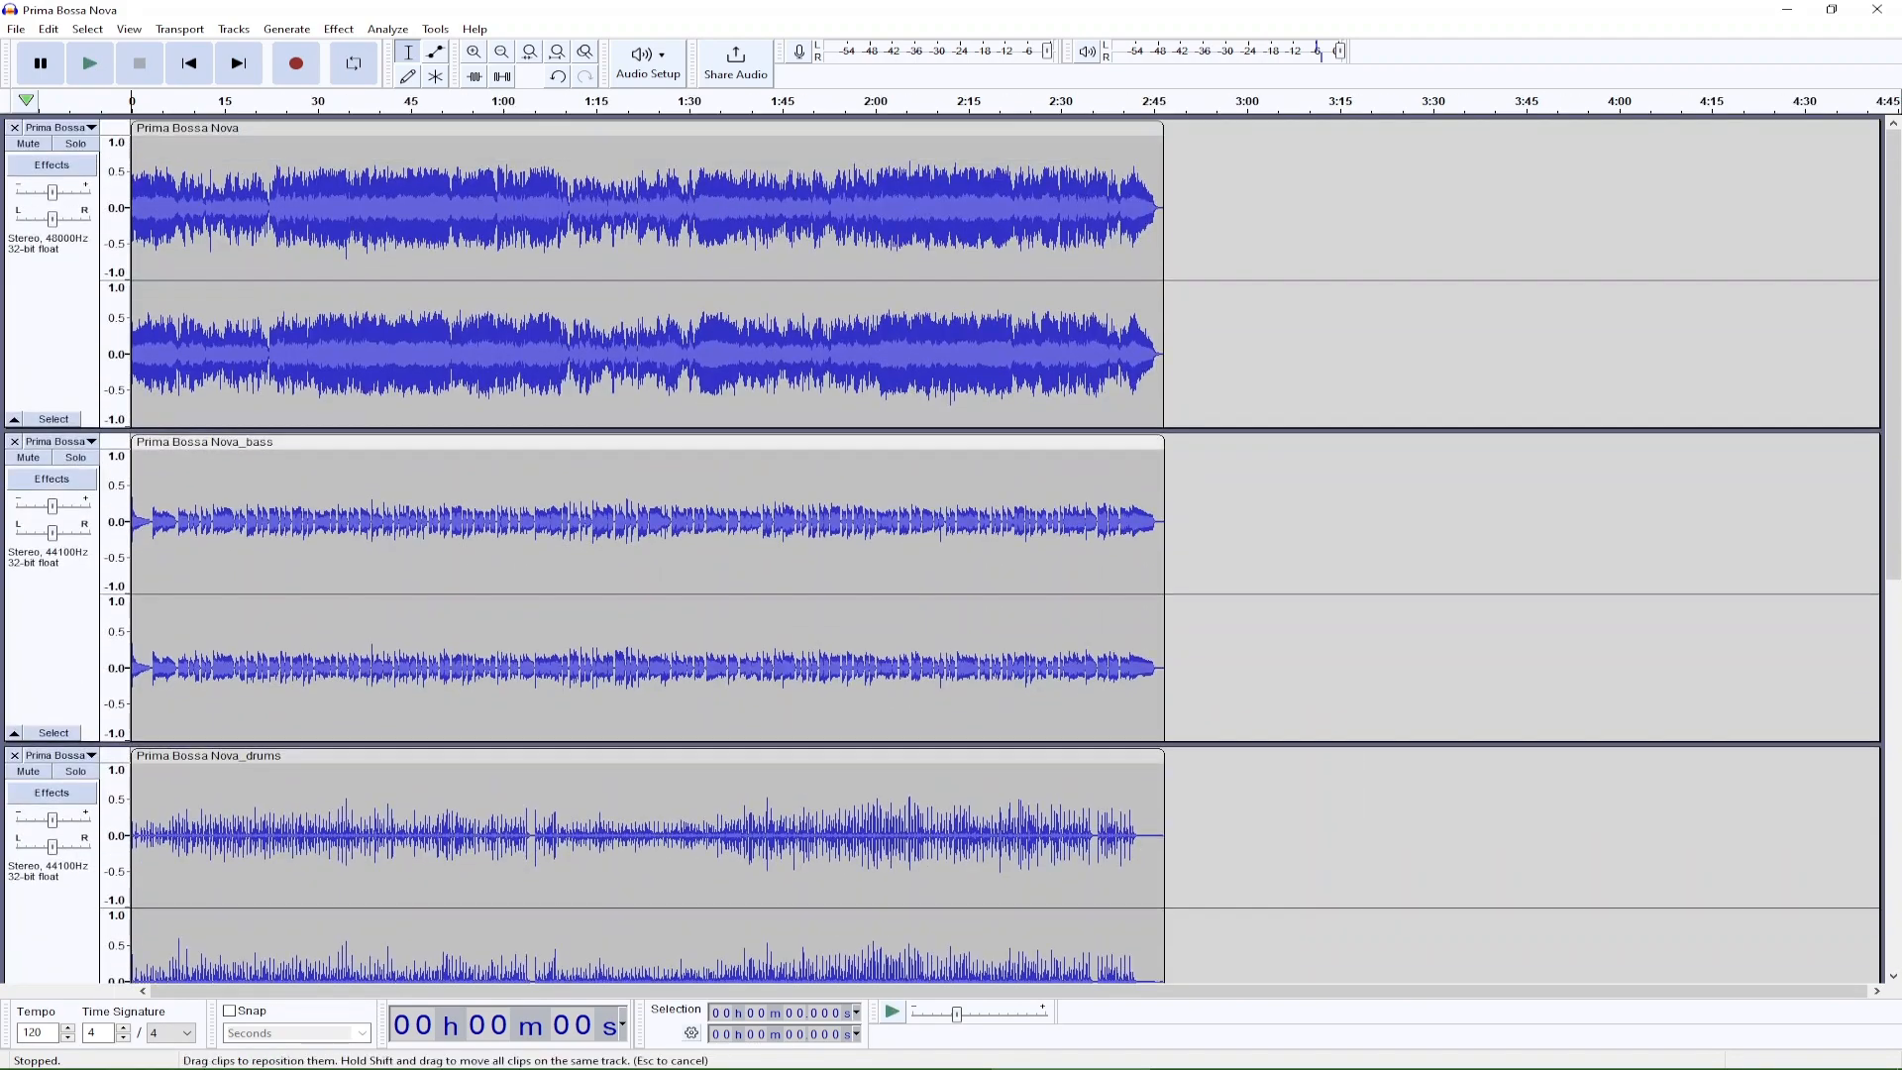
Look over the imported tracks from the full mix down to the vocals, briefly soloing the bass stem.
scroll(648, 442, "down", 10)
scroll(648, 442, "up", 10)
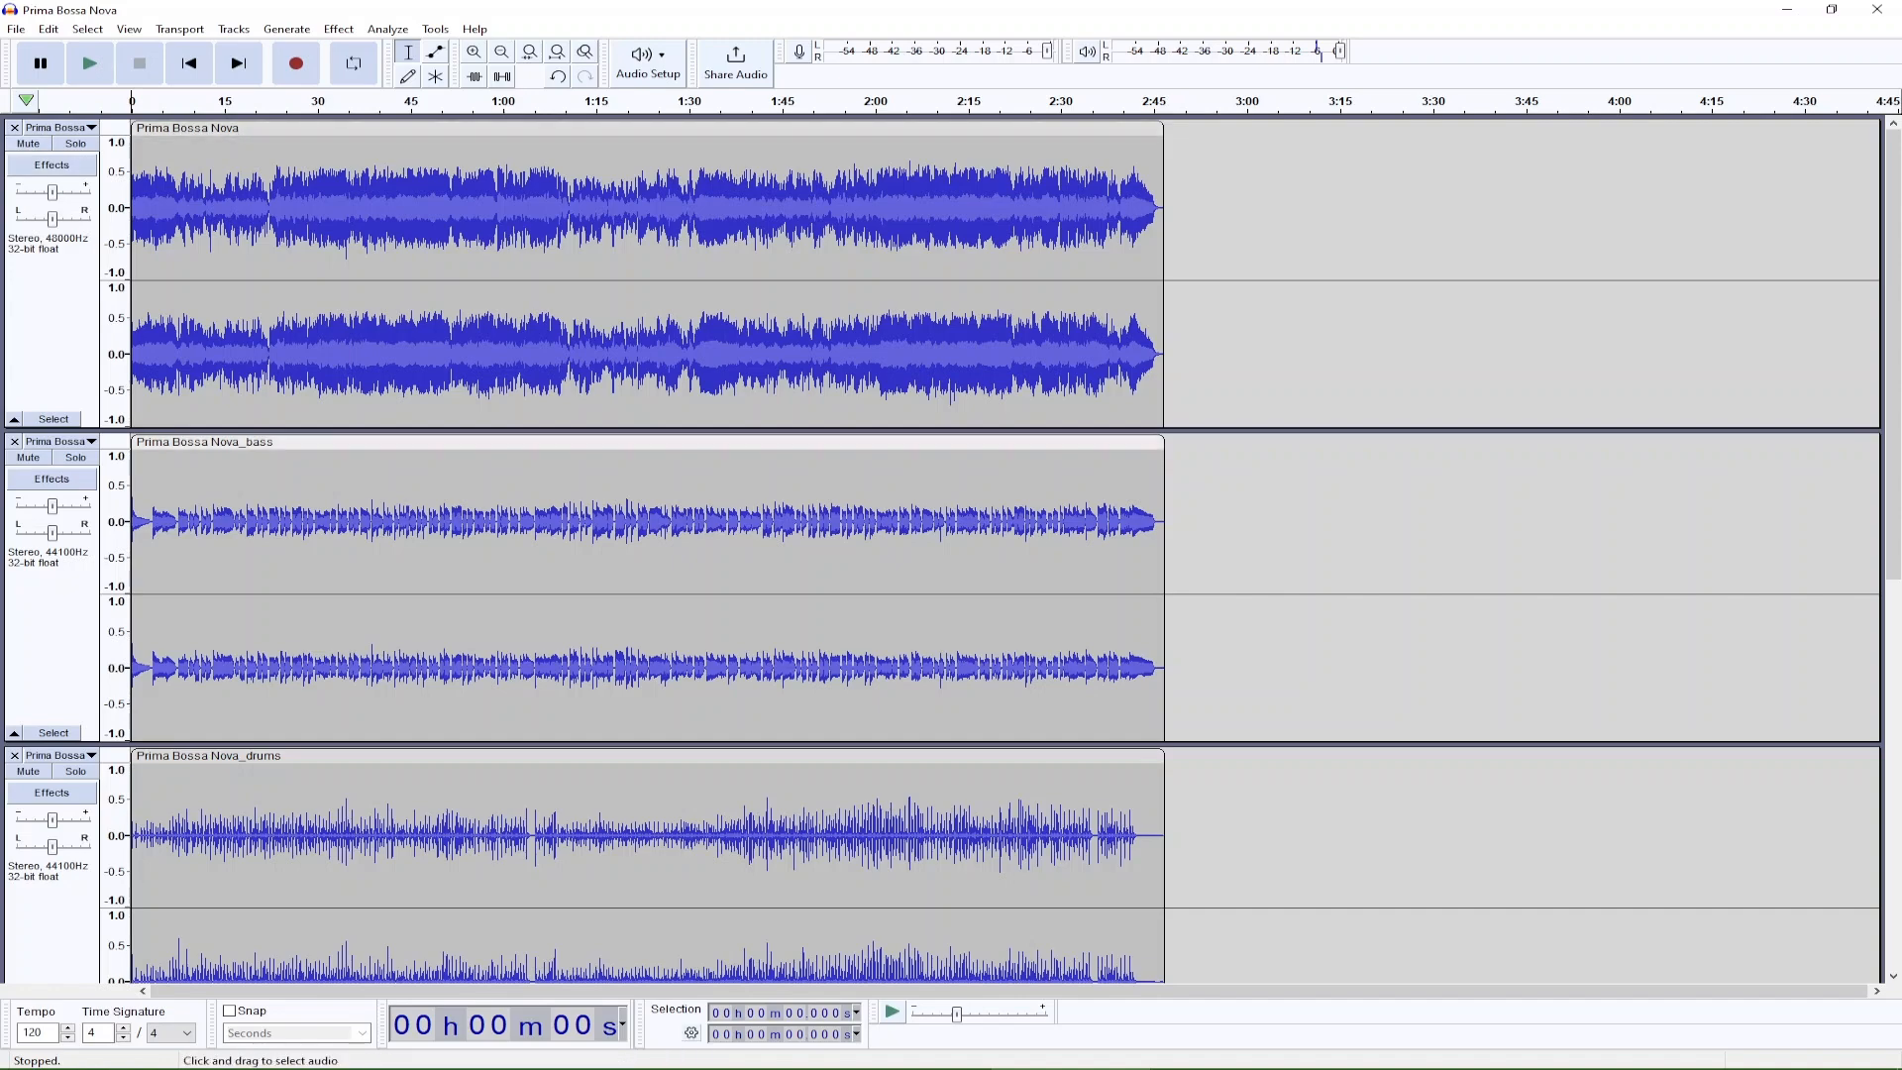
scroll(647, 758, "down", 12)
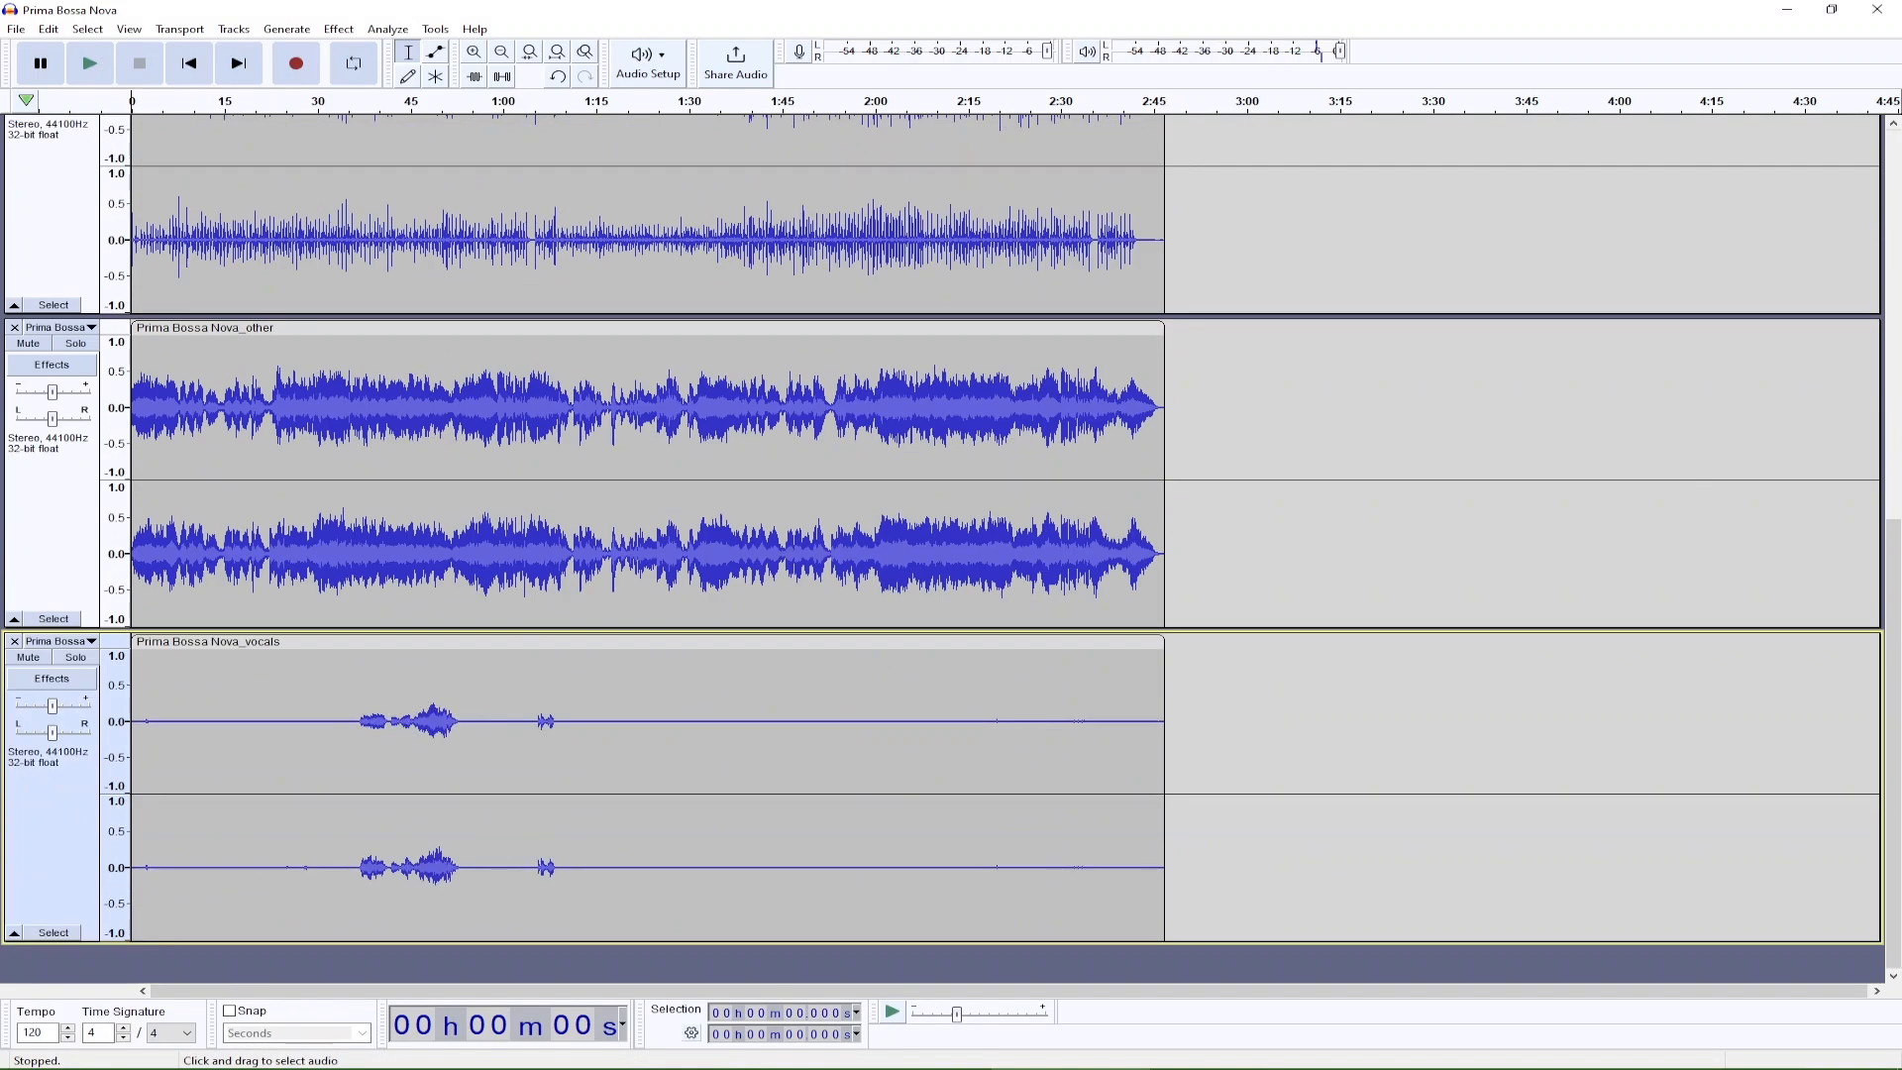
scroll(941, 544, "up", 12)
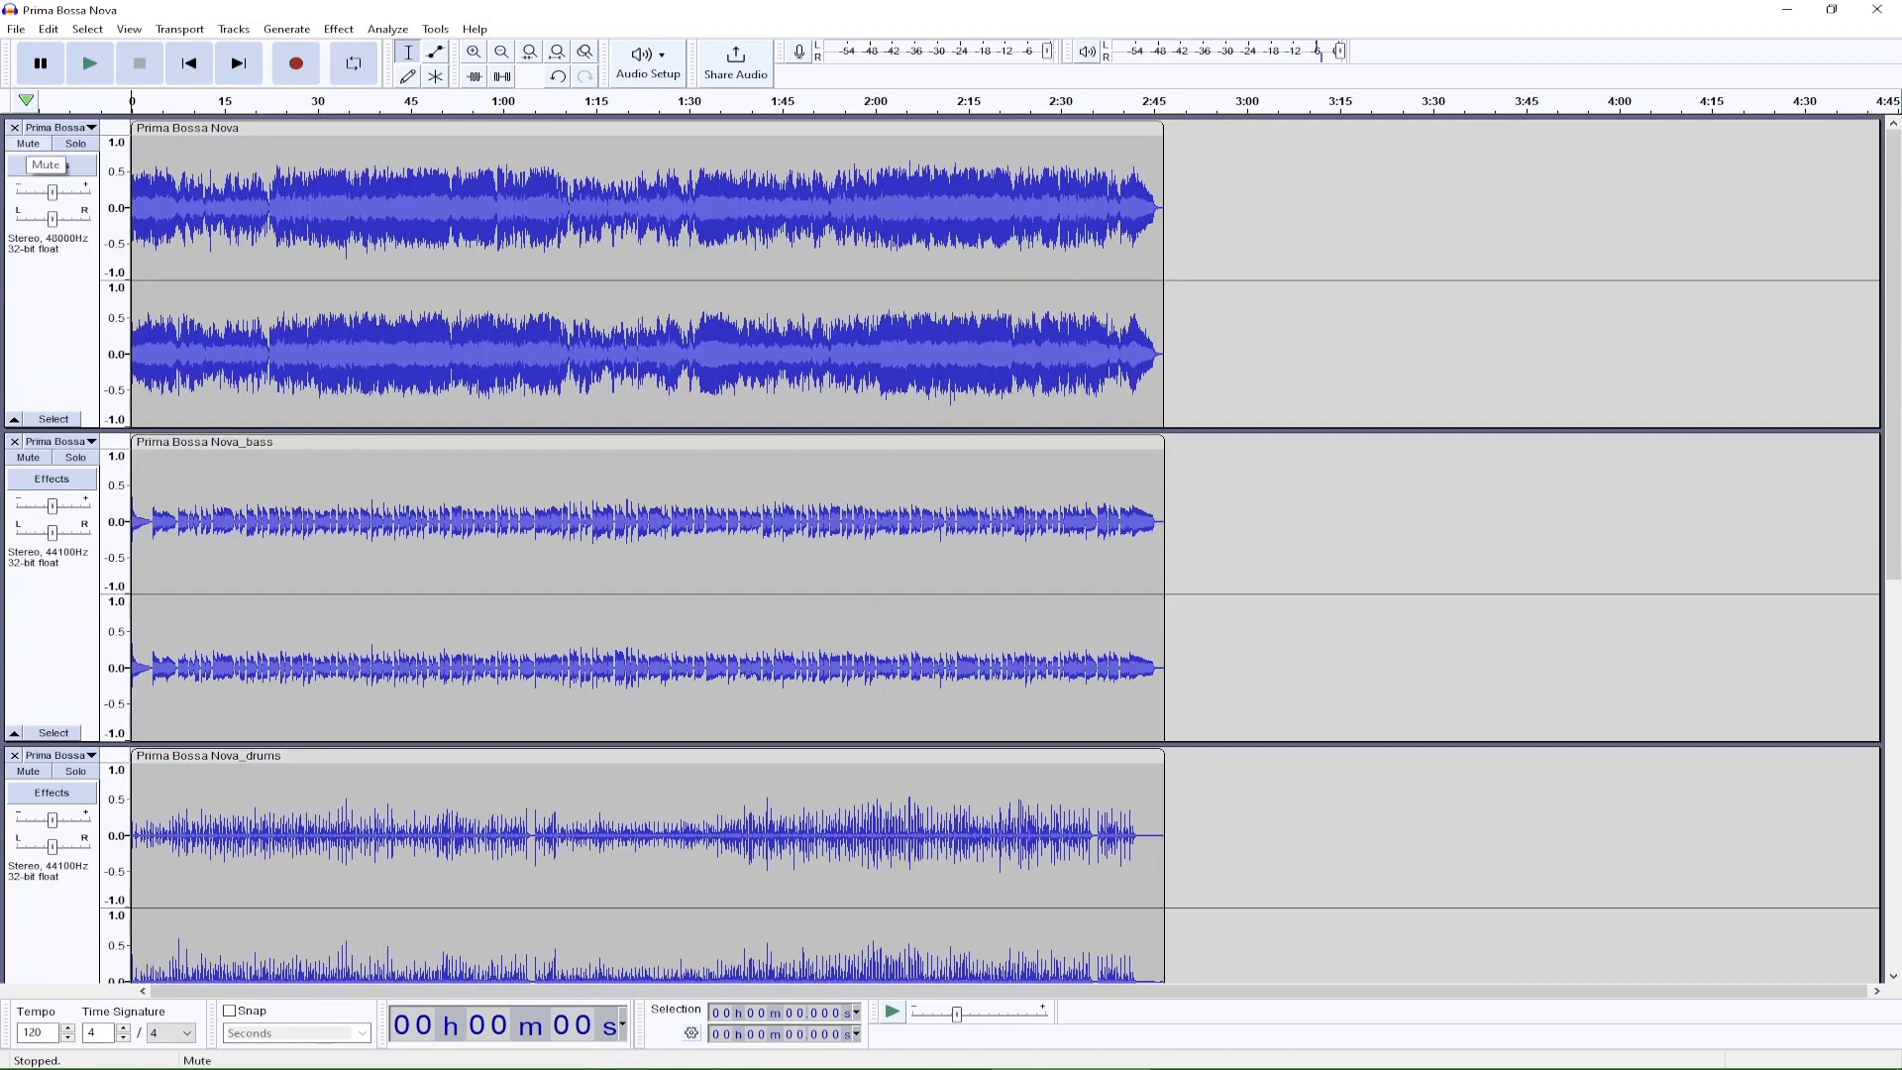
left_click(75, 456)
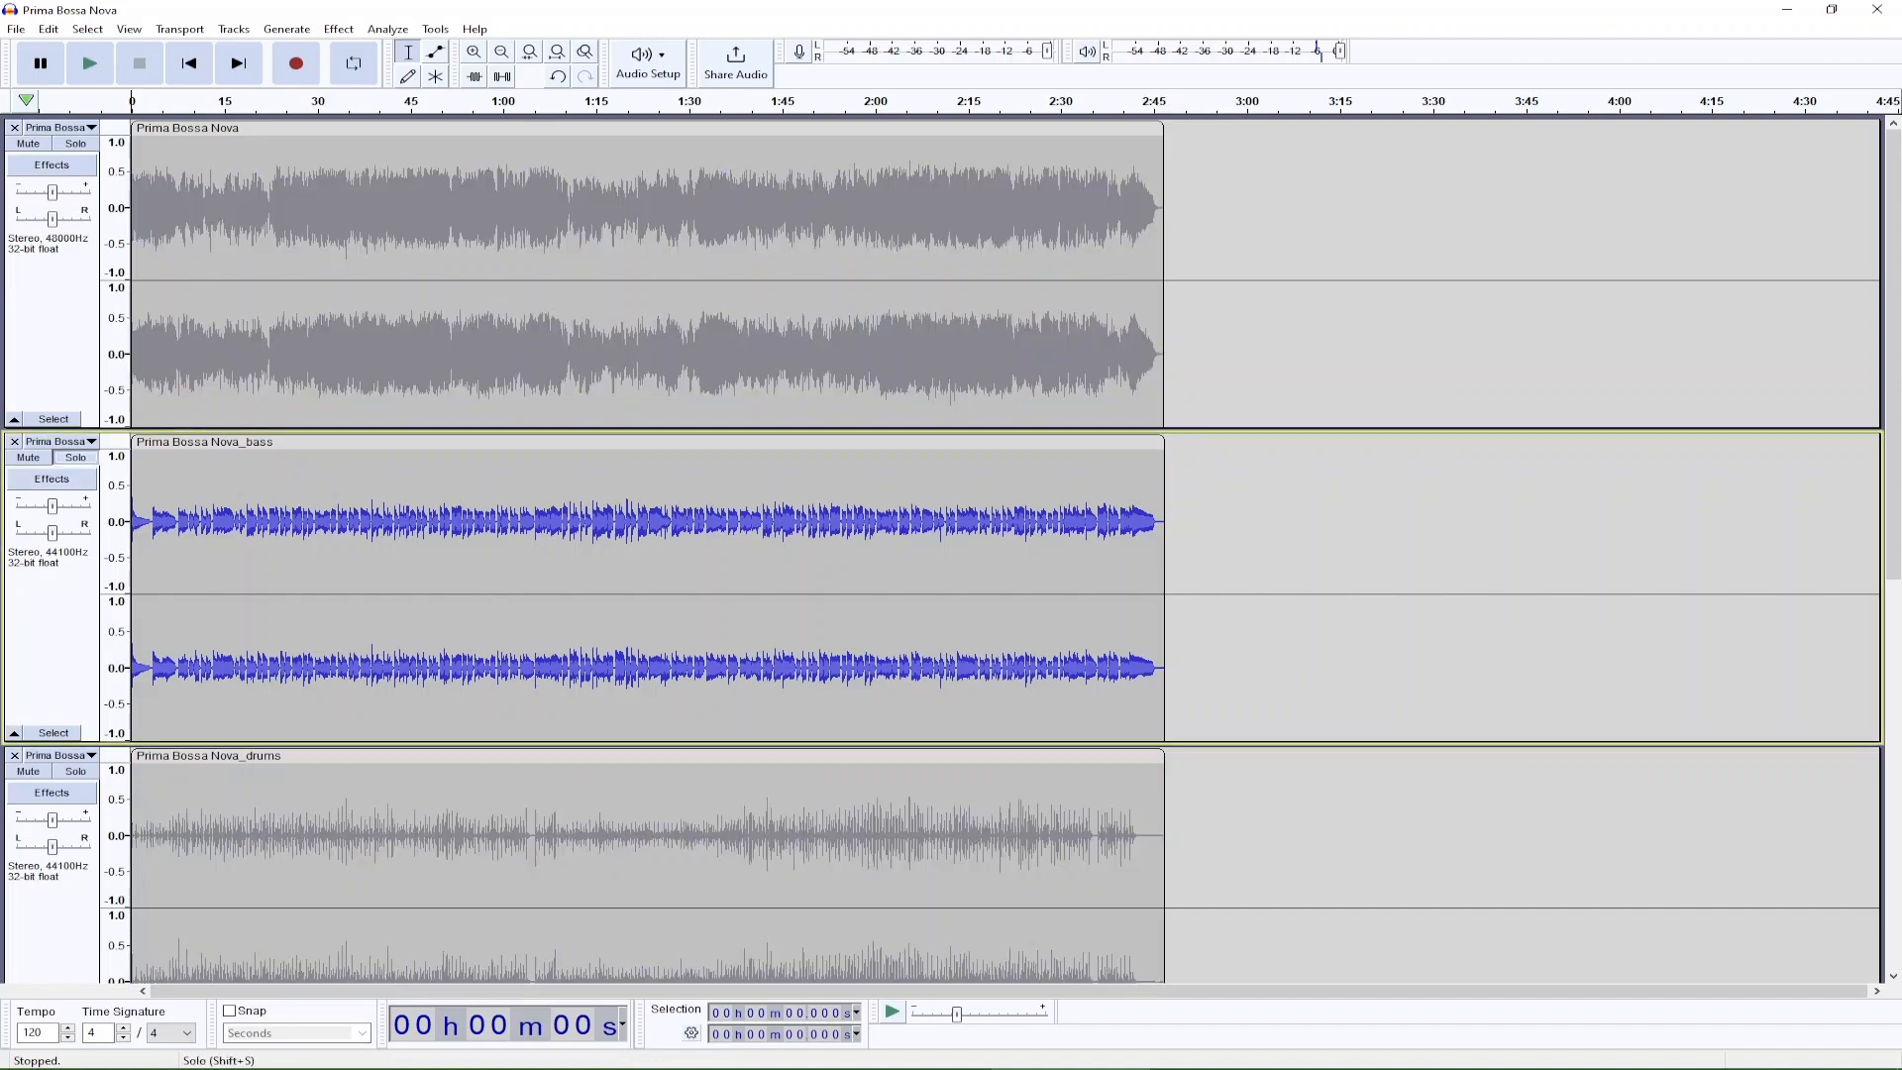
left_click(75, 456)
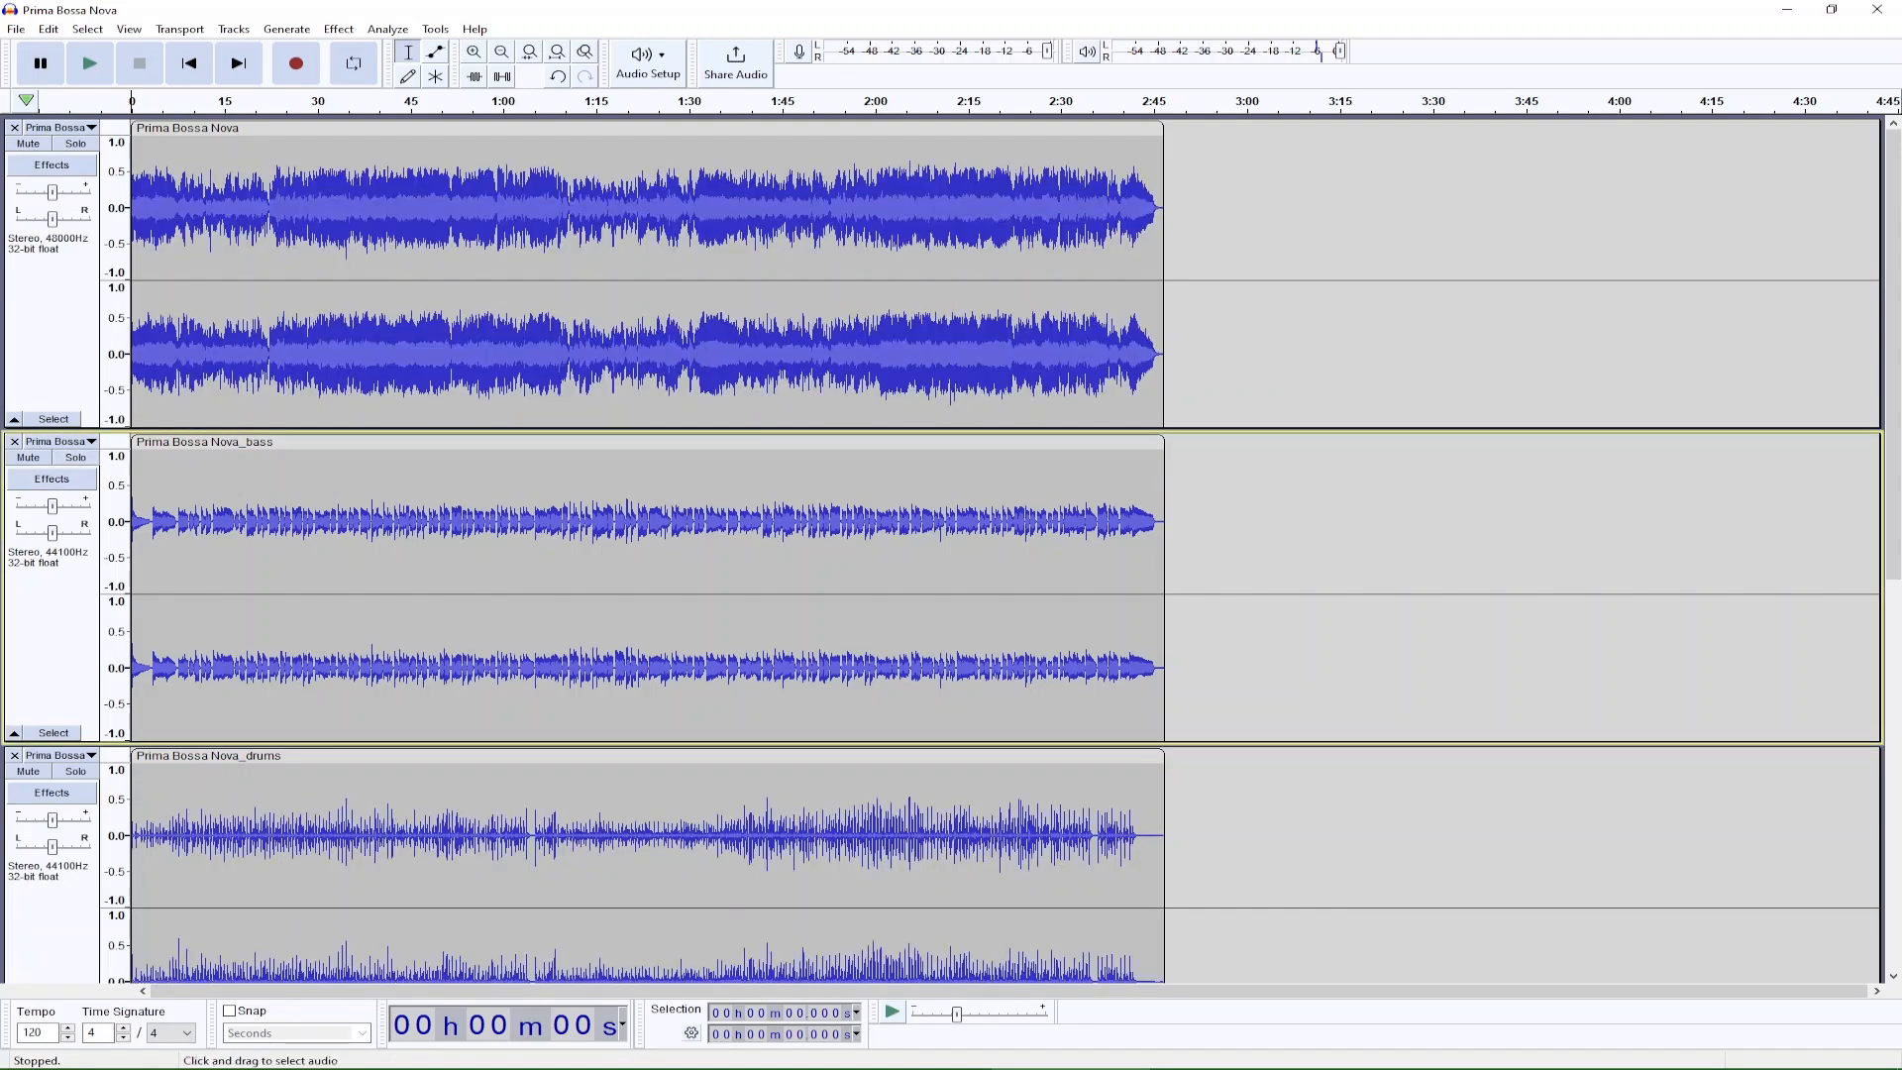
scroll(951, 545, "down", 2)
scroll(951, 544, "down", 2)
scroll(951, 545, "down", 6)
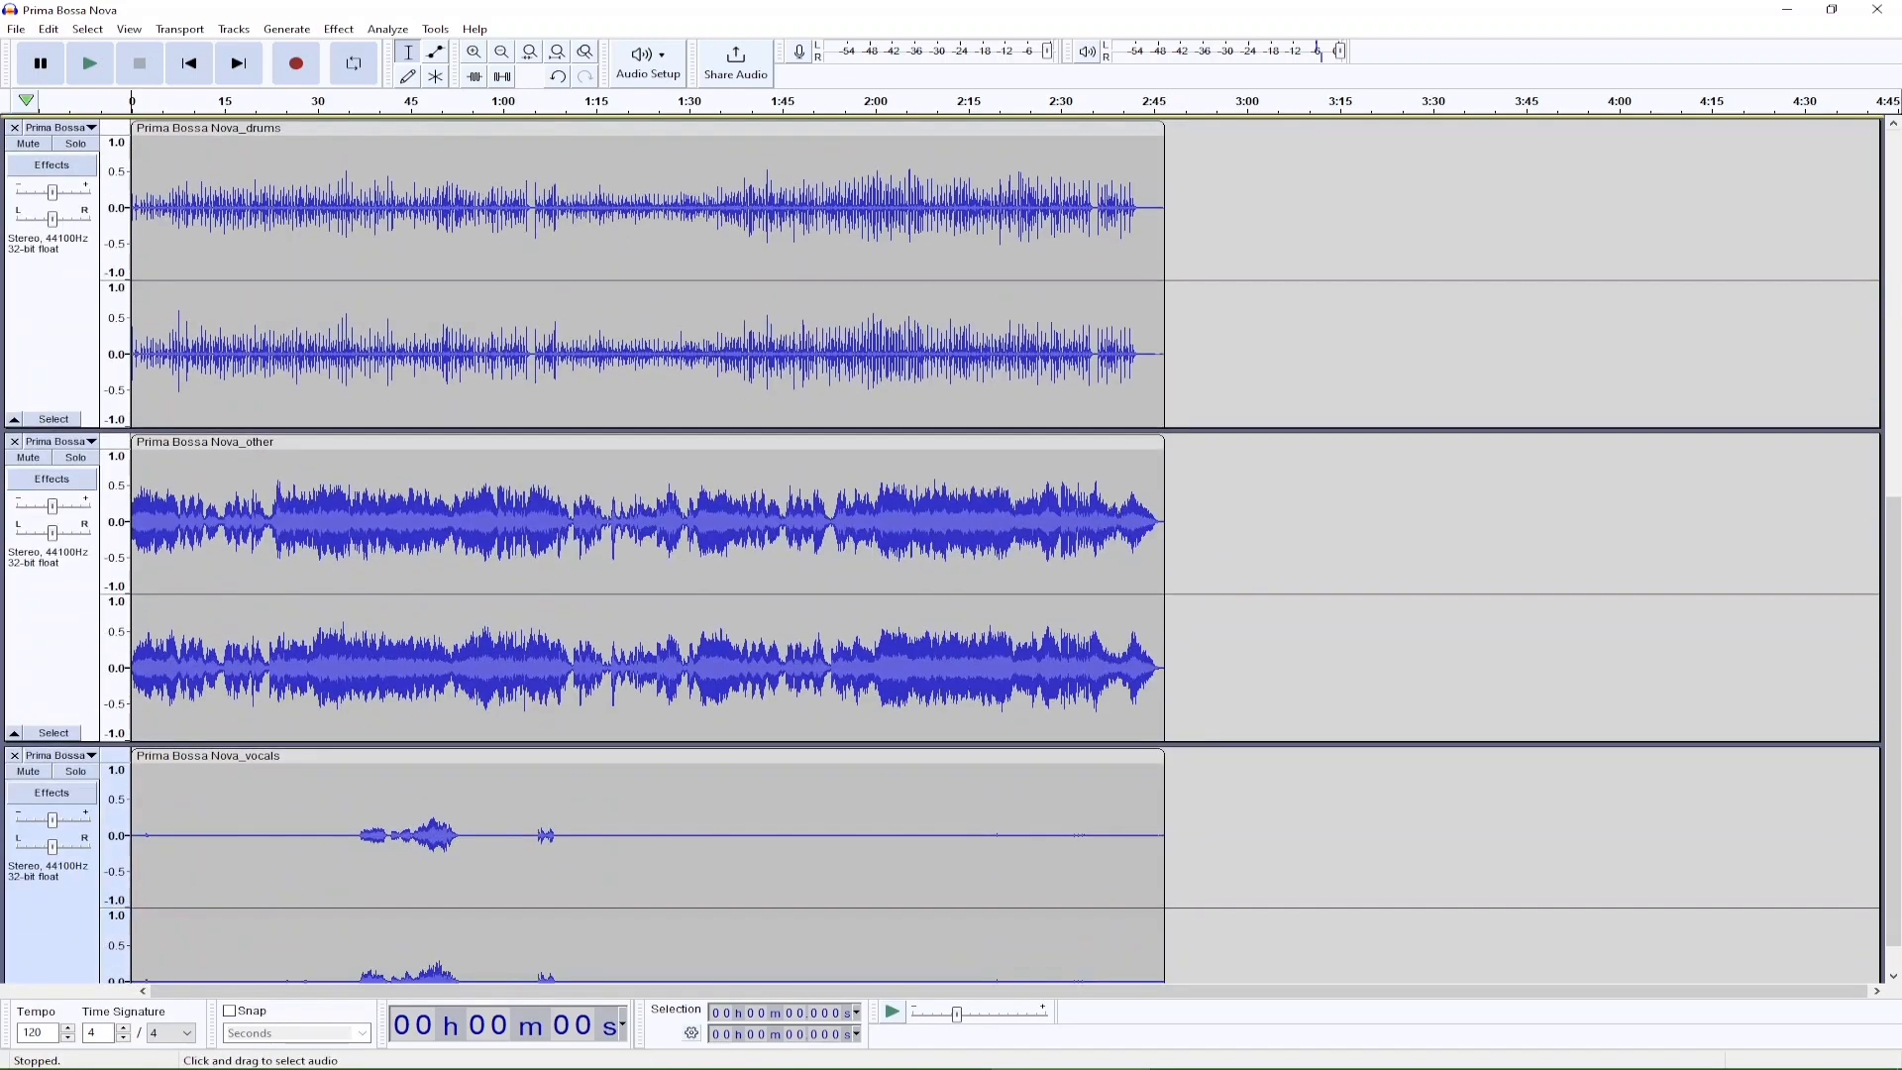
scroll(951, 545, "up", 10)
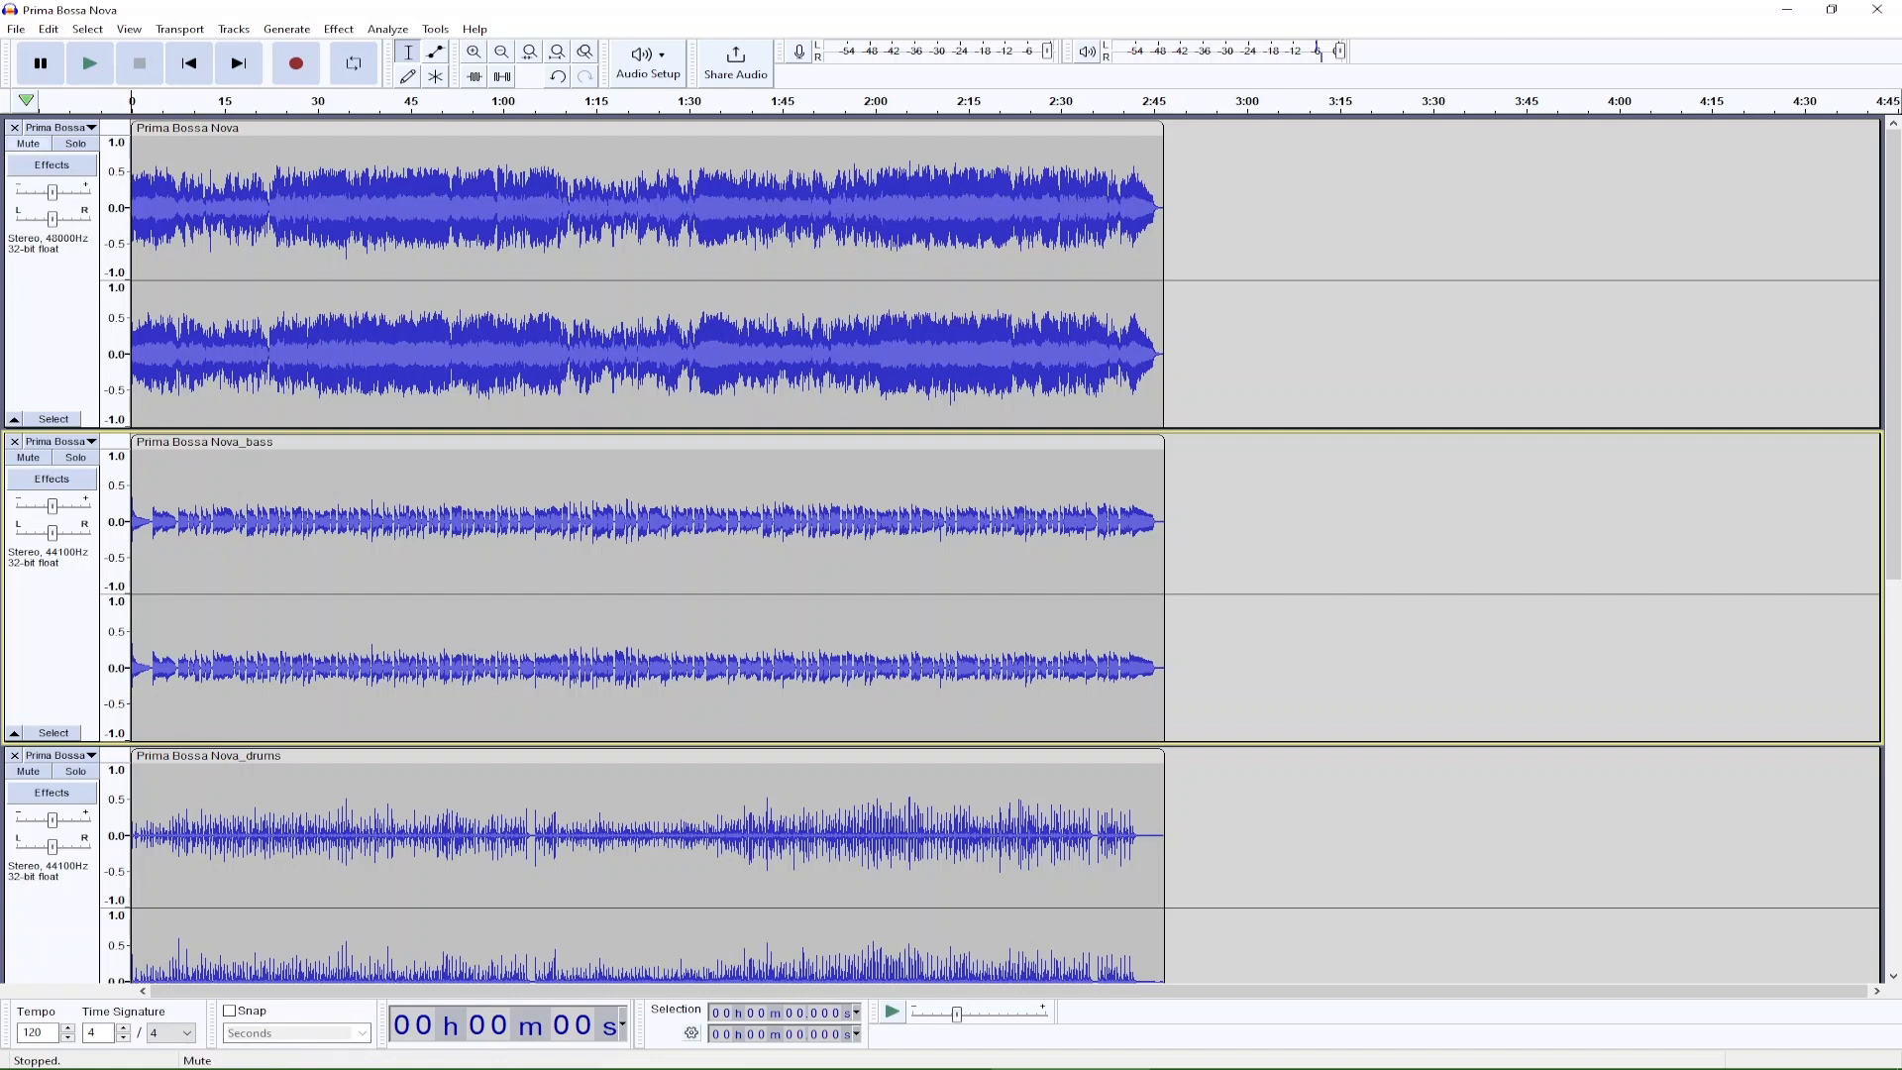
Mute the full Prima Bossa Nova mix track and play back the separated stems.
left_click(28, 143)
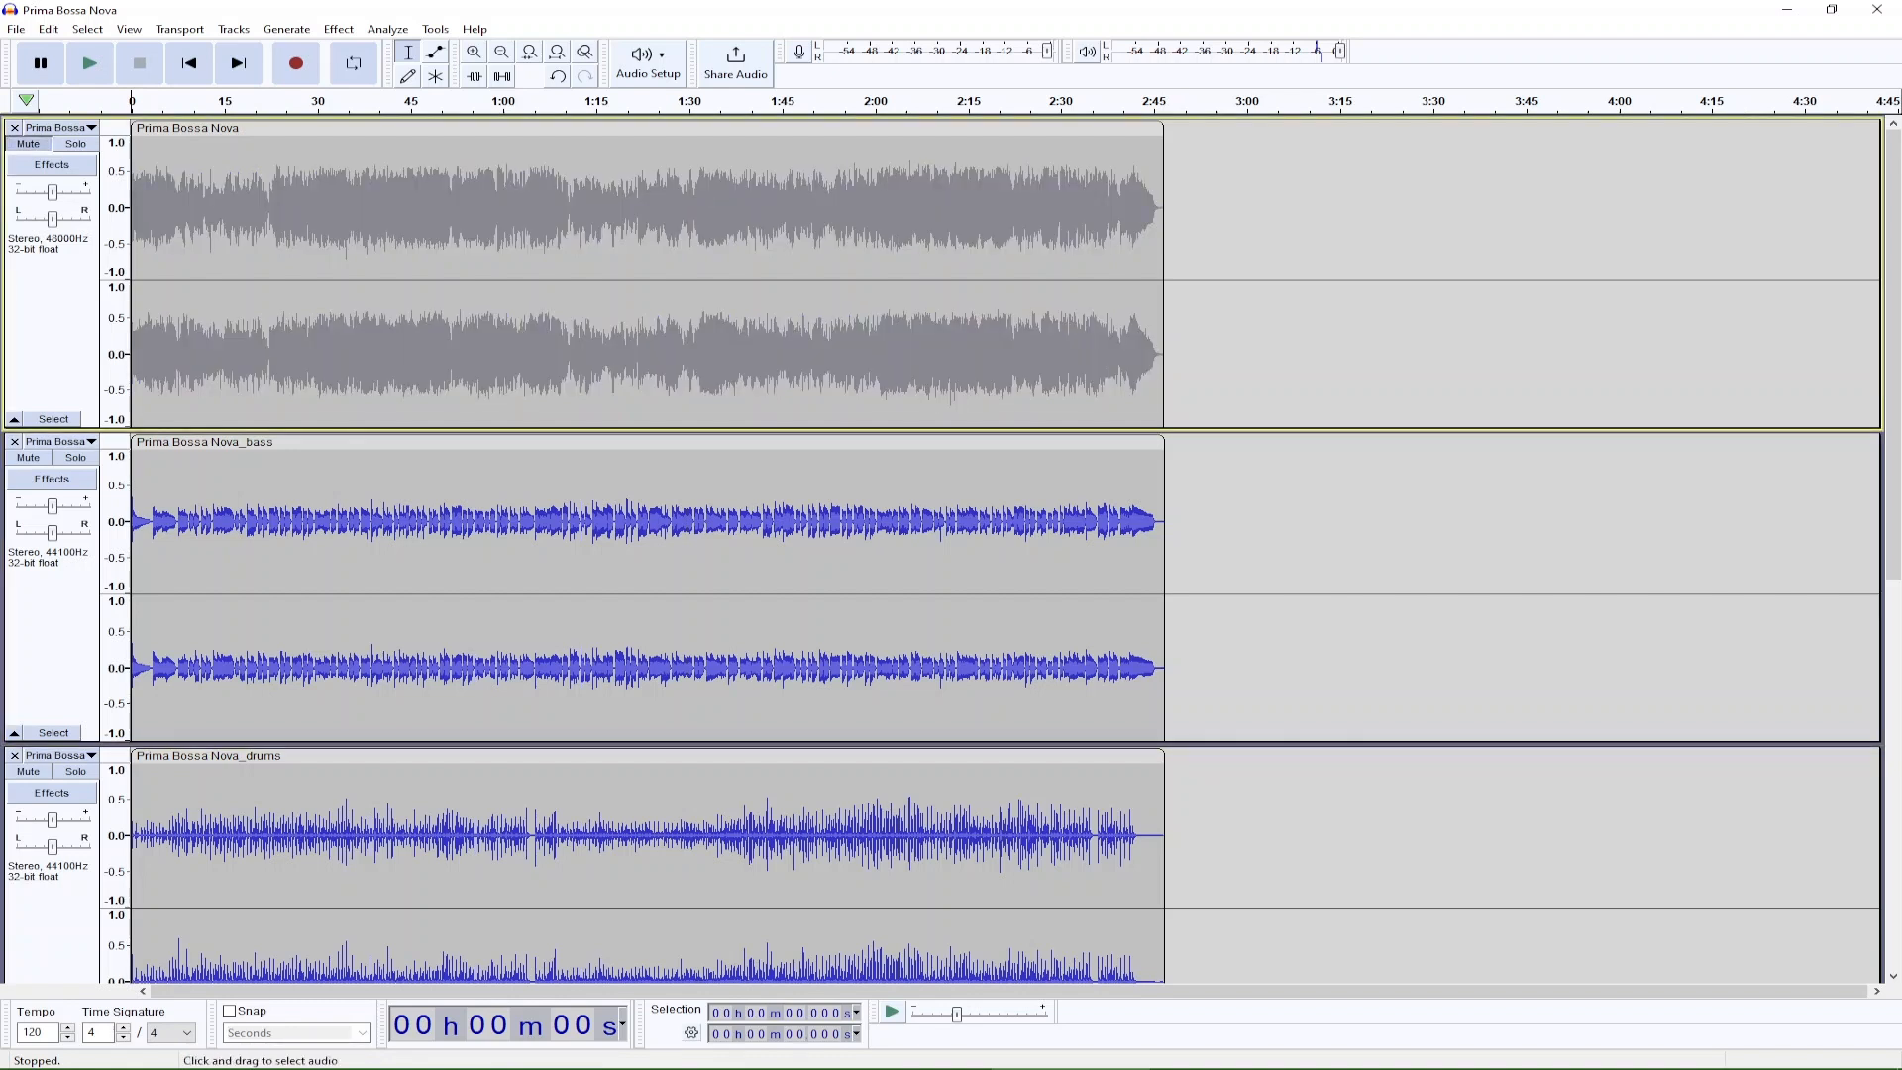
left_click(89, 64)
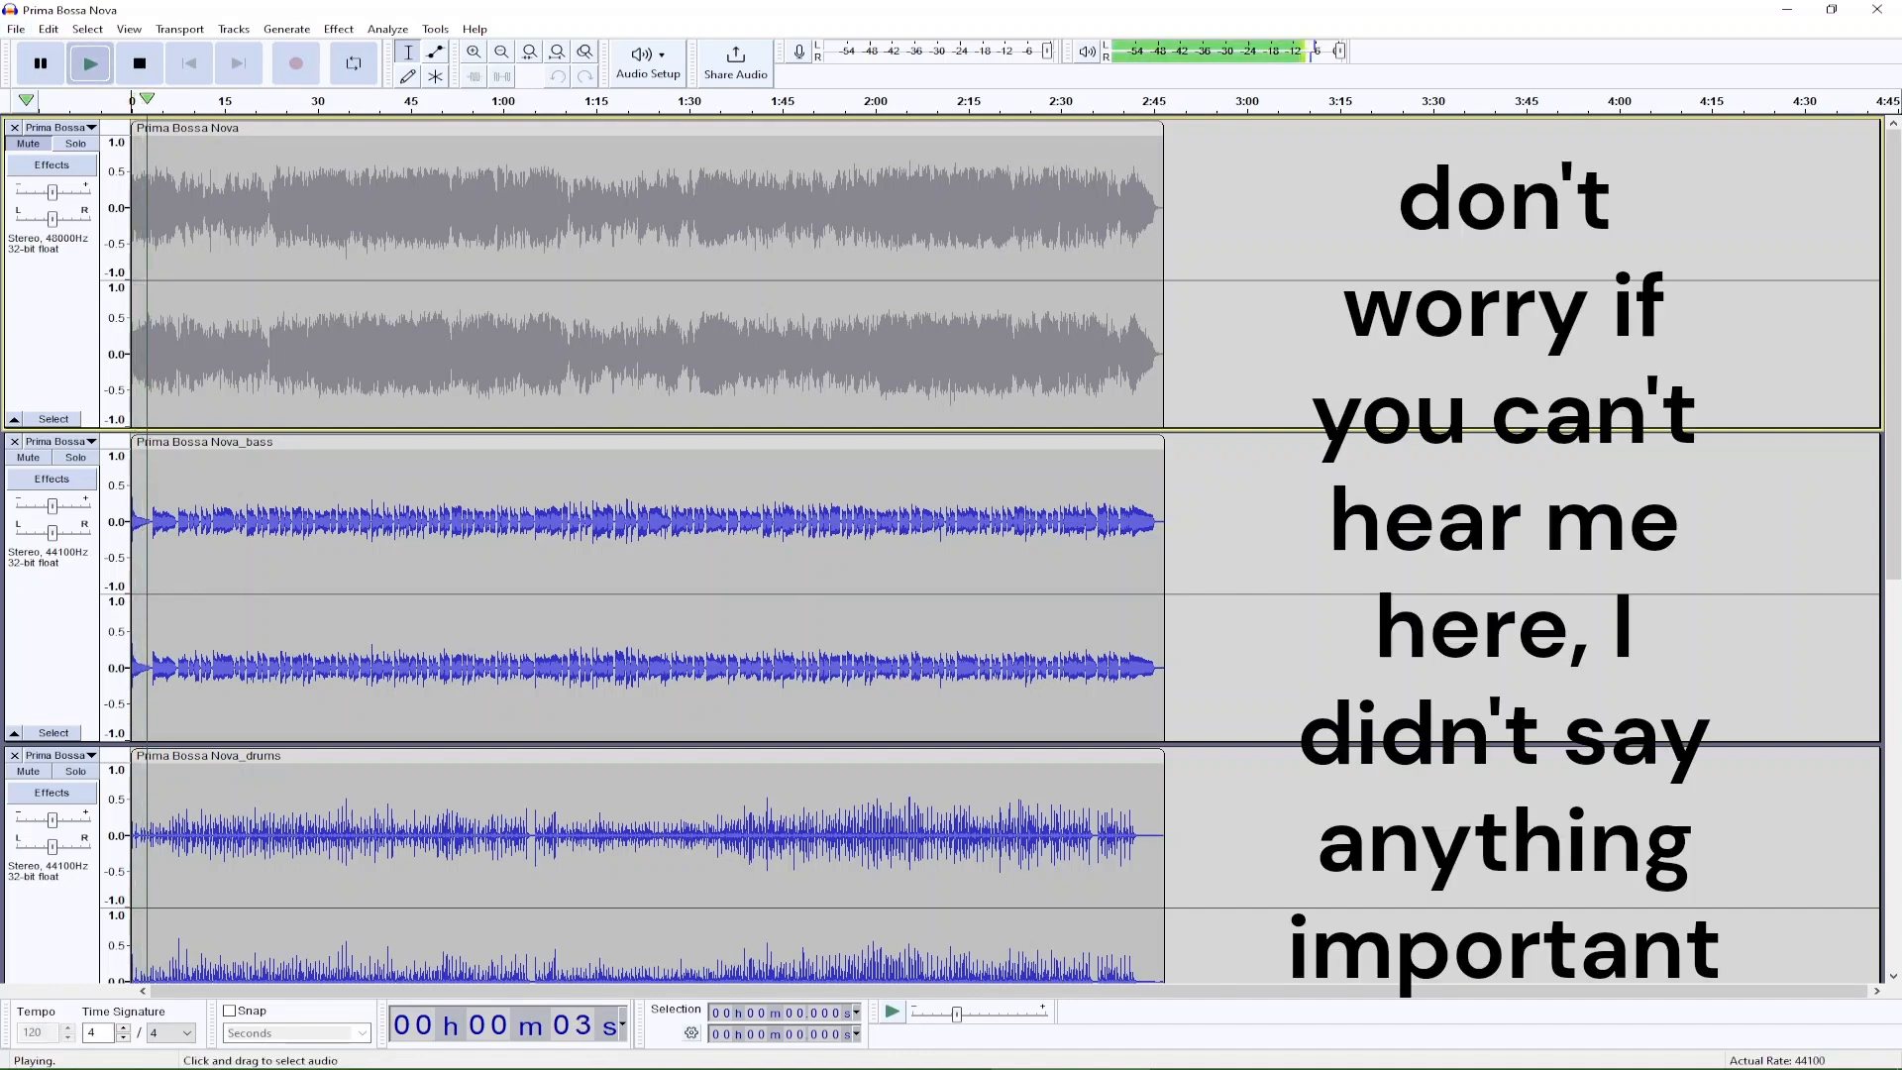
scroll(990, 545, "down", 10)
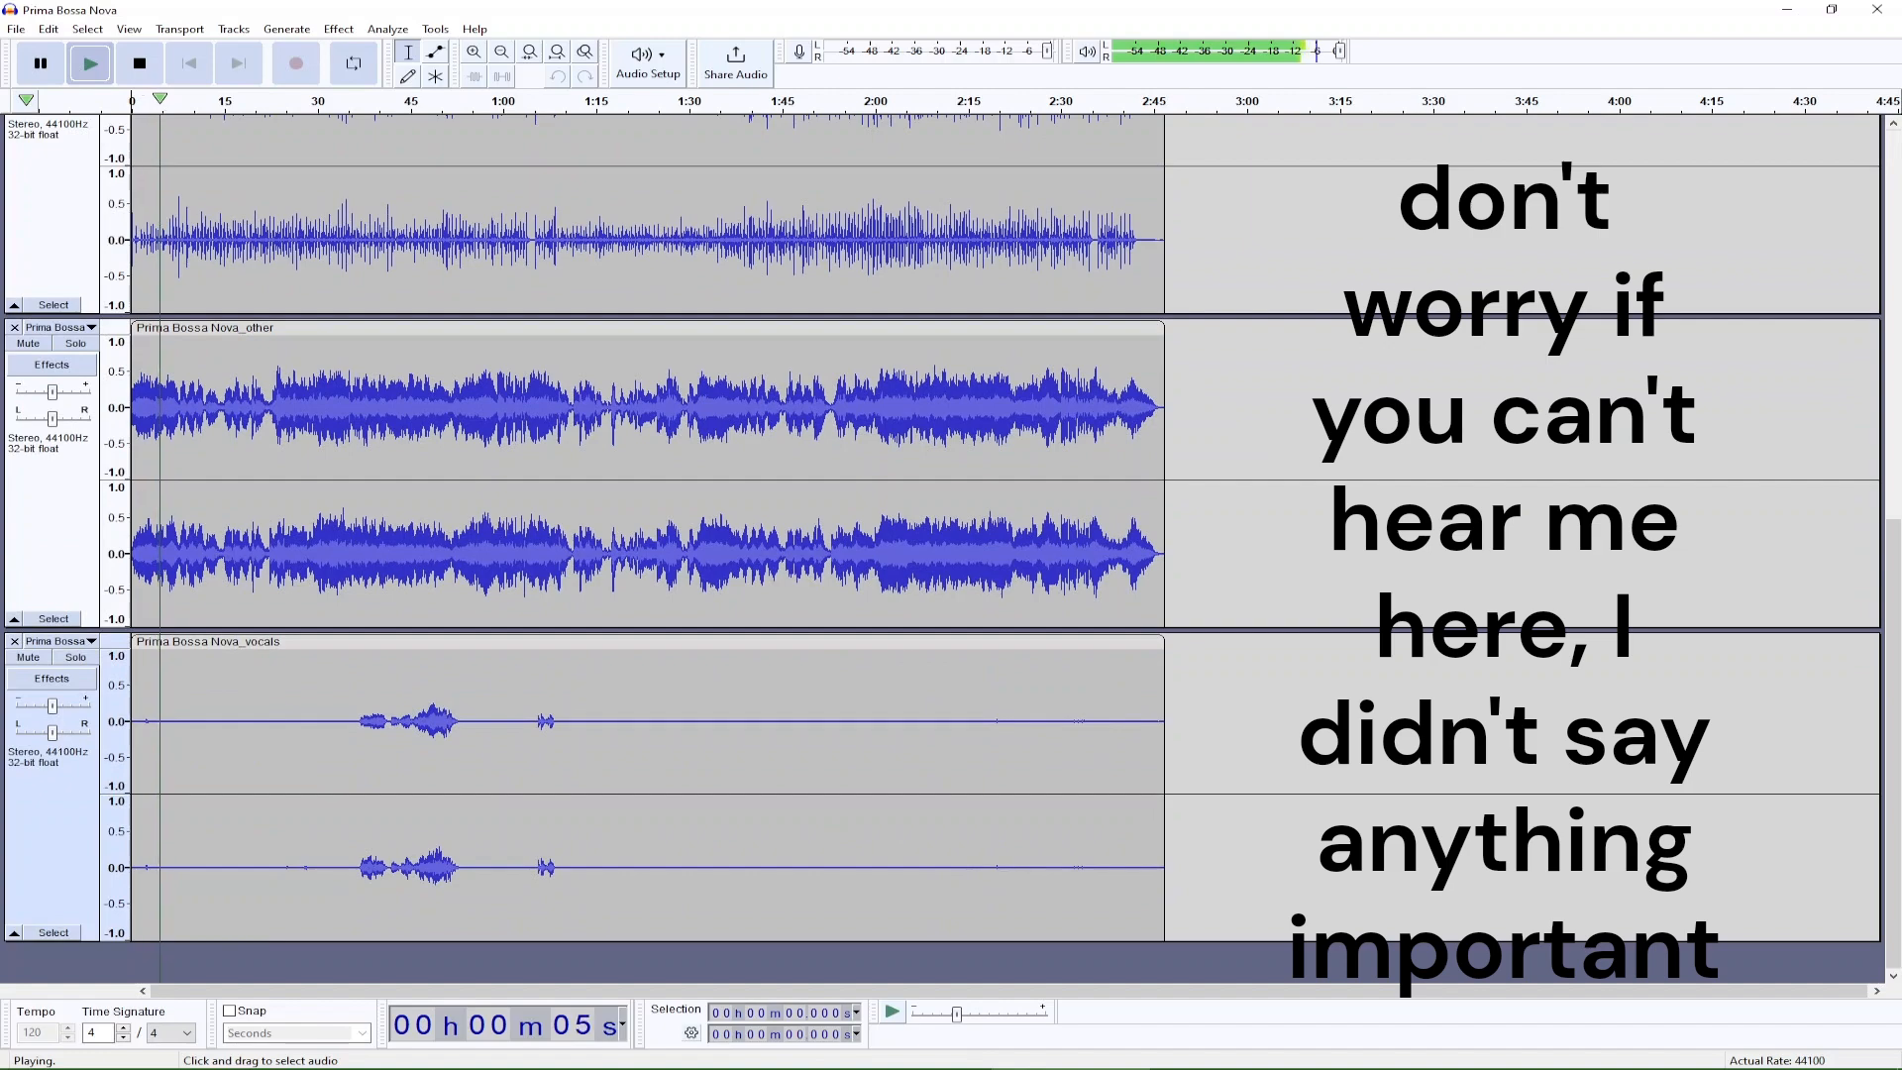
scroll(990, 545, "up", 10)
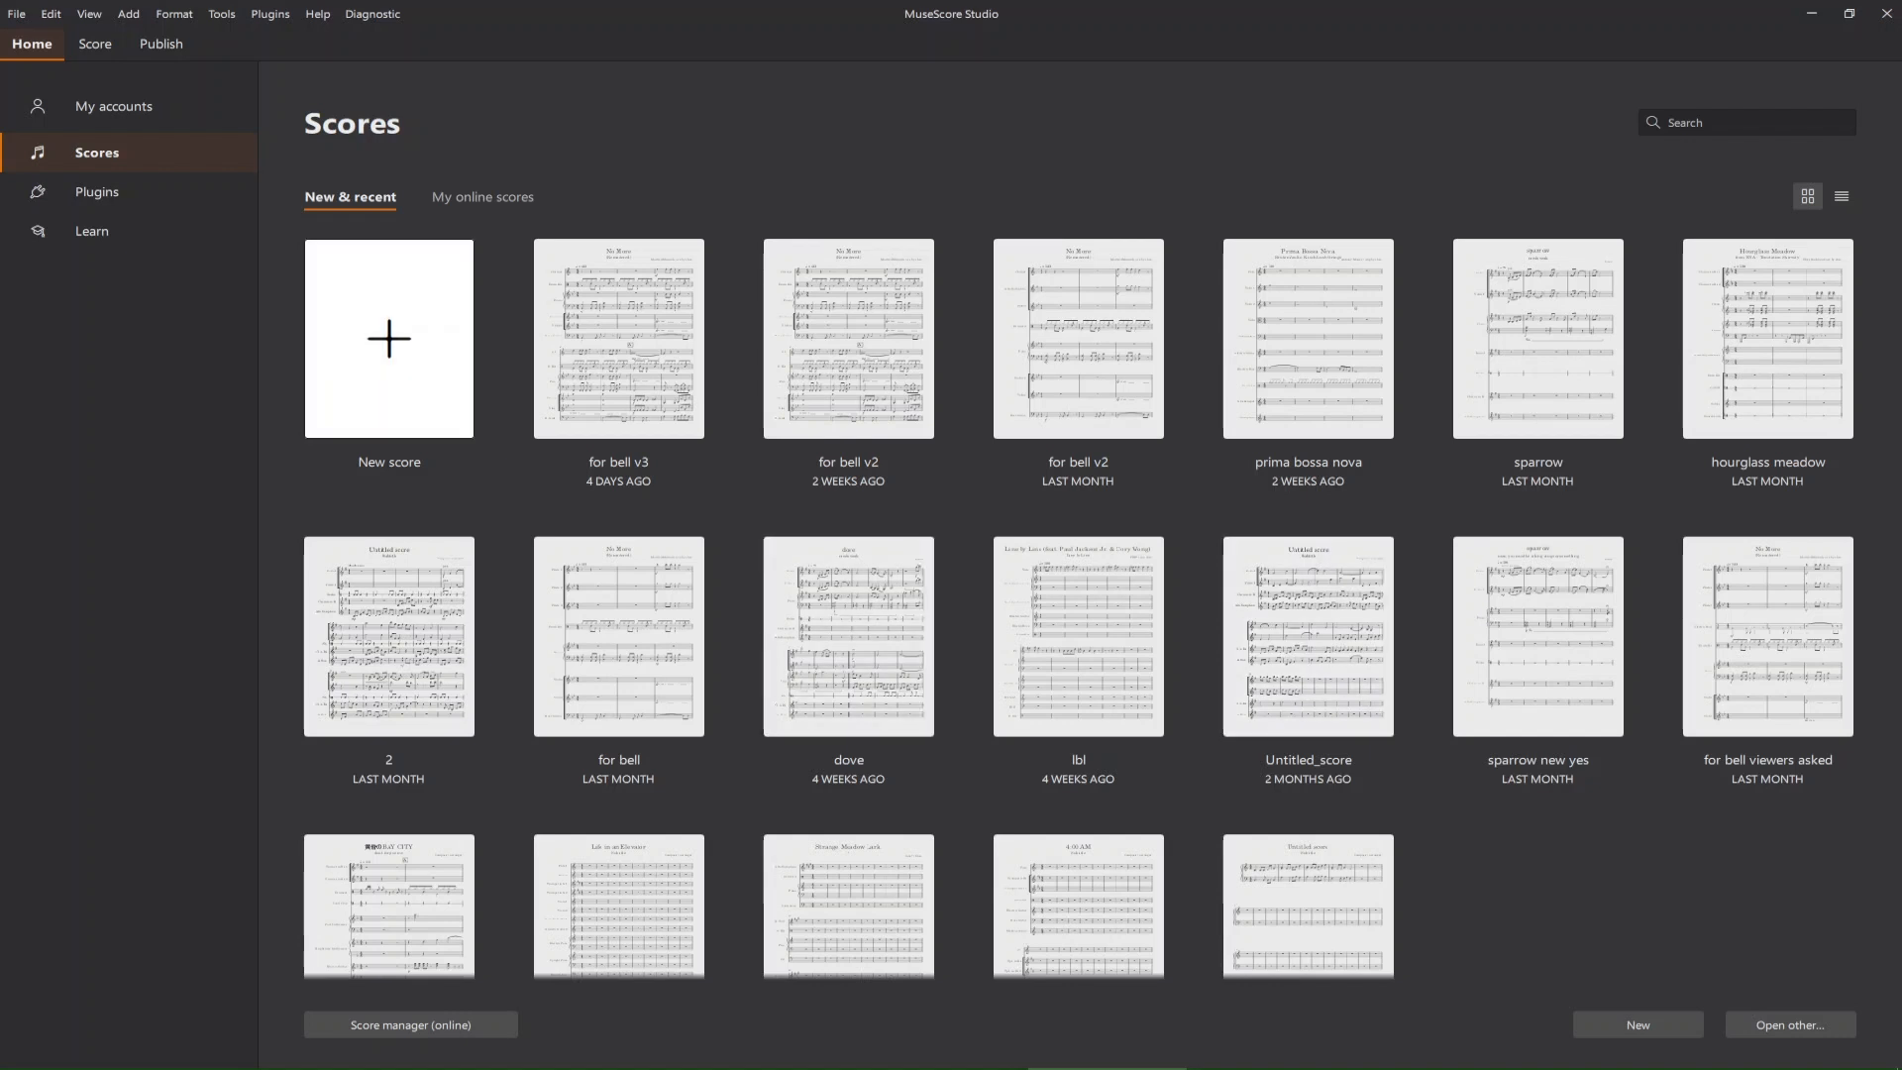
Start a new score in MuseScore Studio and switch back to the Prima Bossa Nova project in Audacity.
left_click(389, 338)
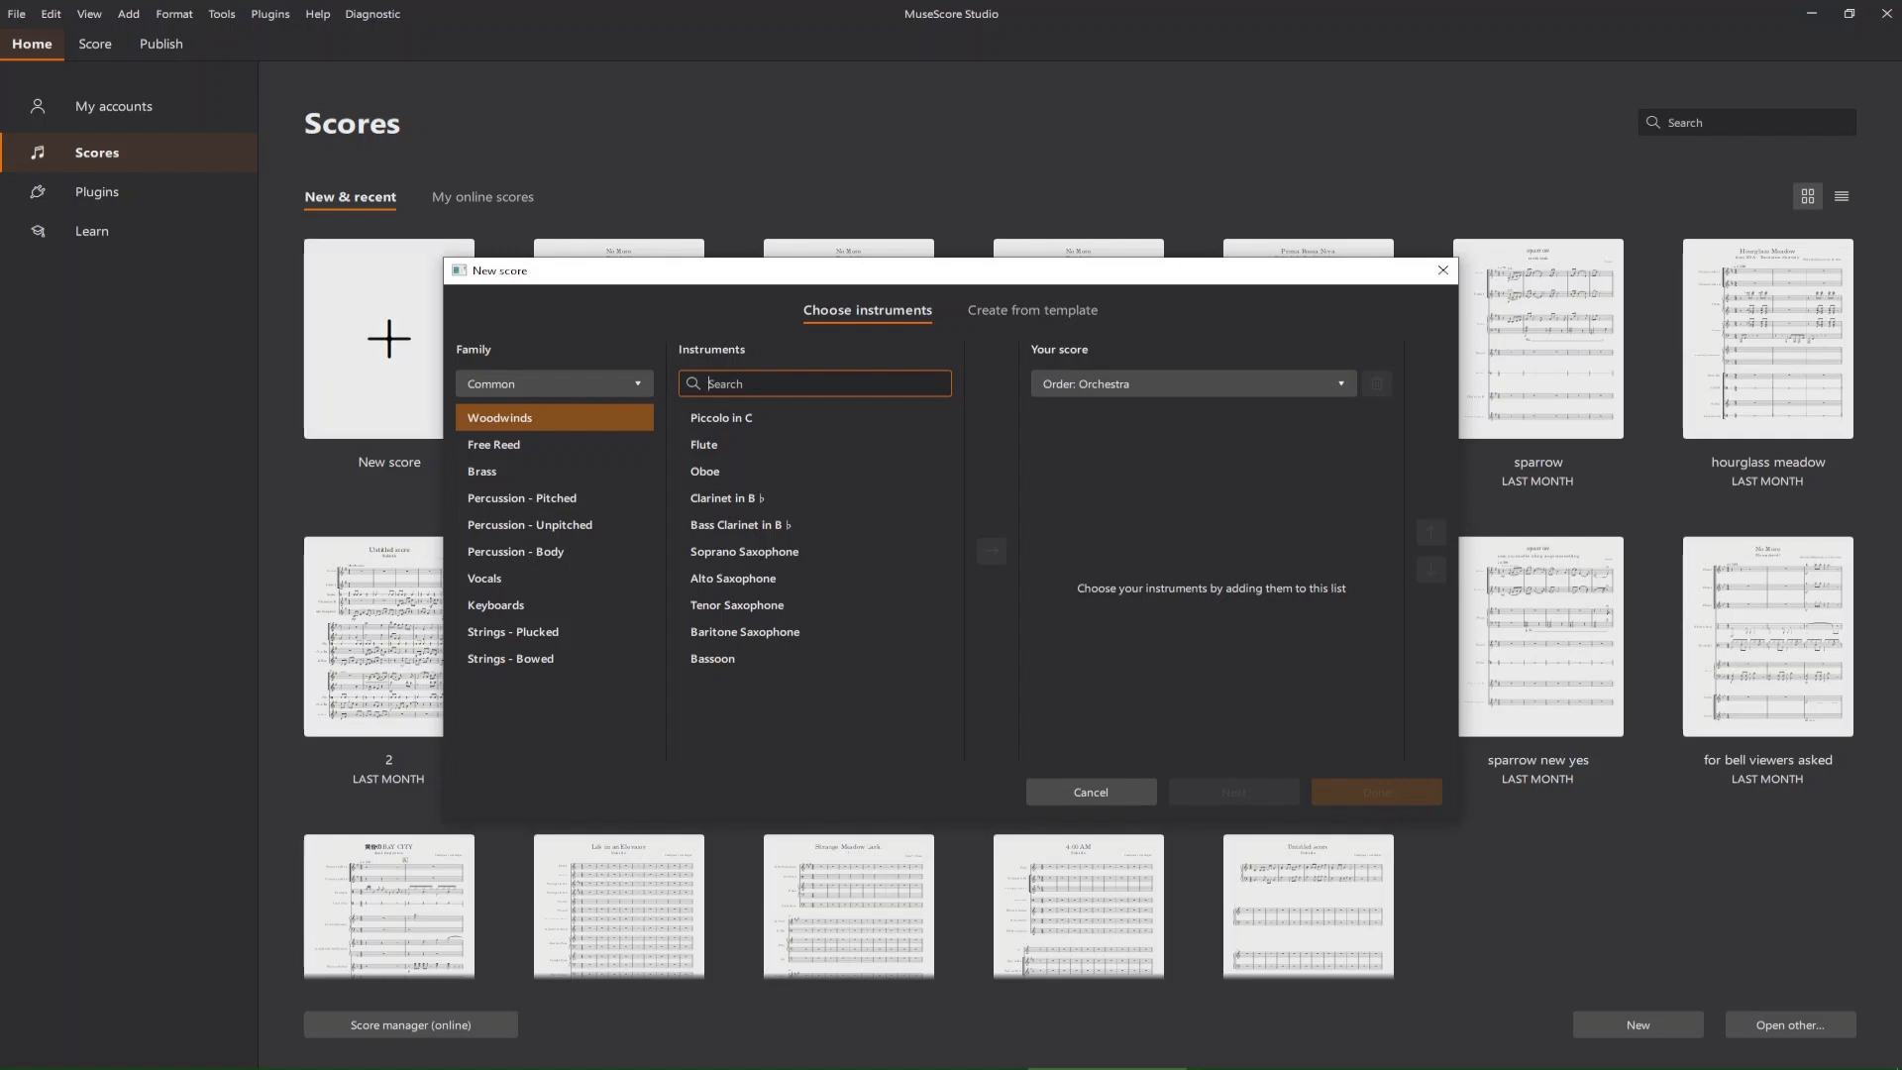
key("alt+Tab")
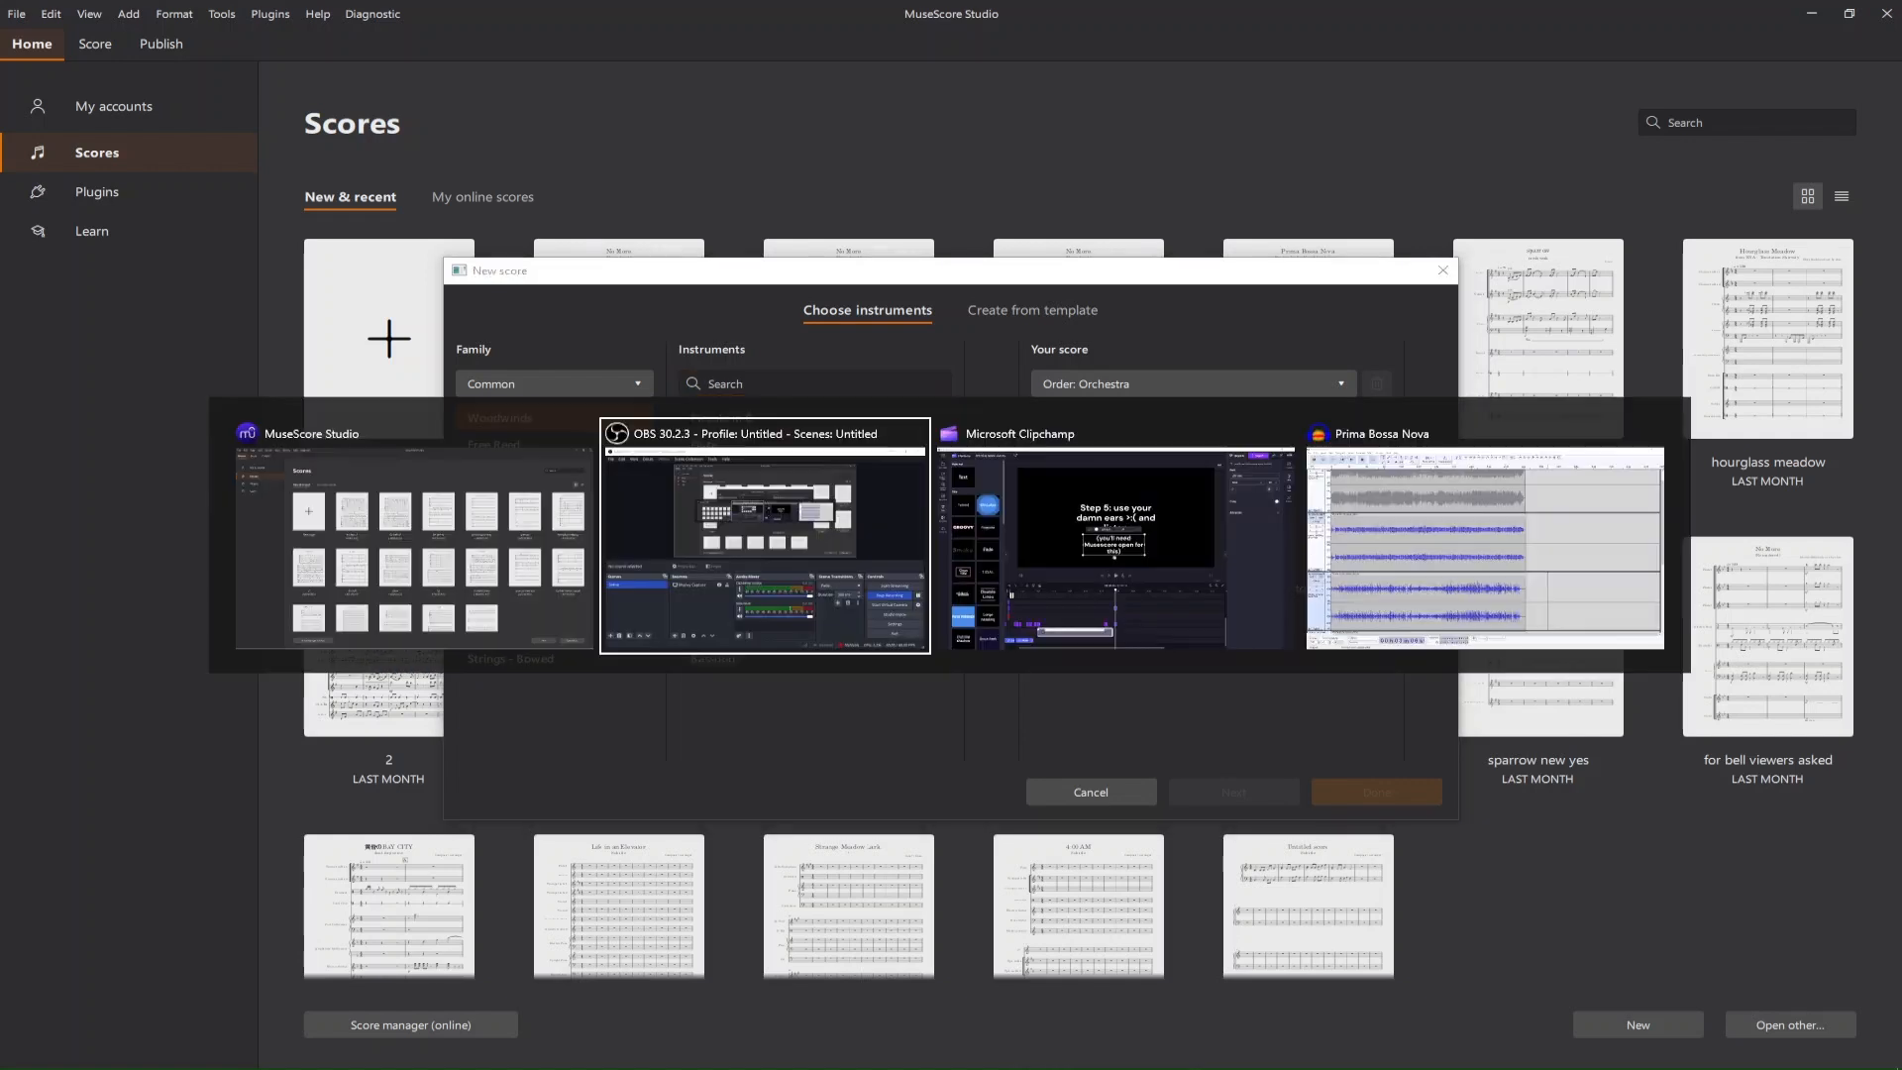
key("alt+Tab")
key("alt+Tab")
Play the unmuted stems from the beginning of the timeline.
scroll(951, 545, "down", 1)
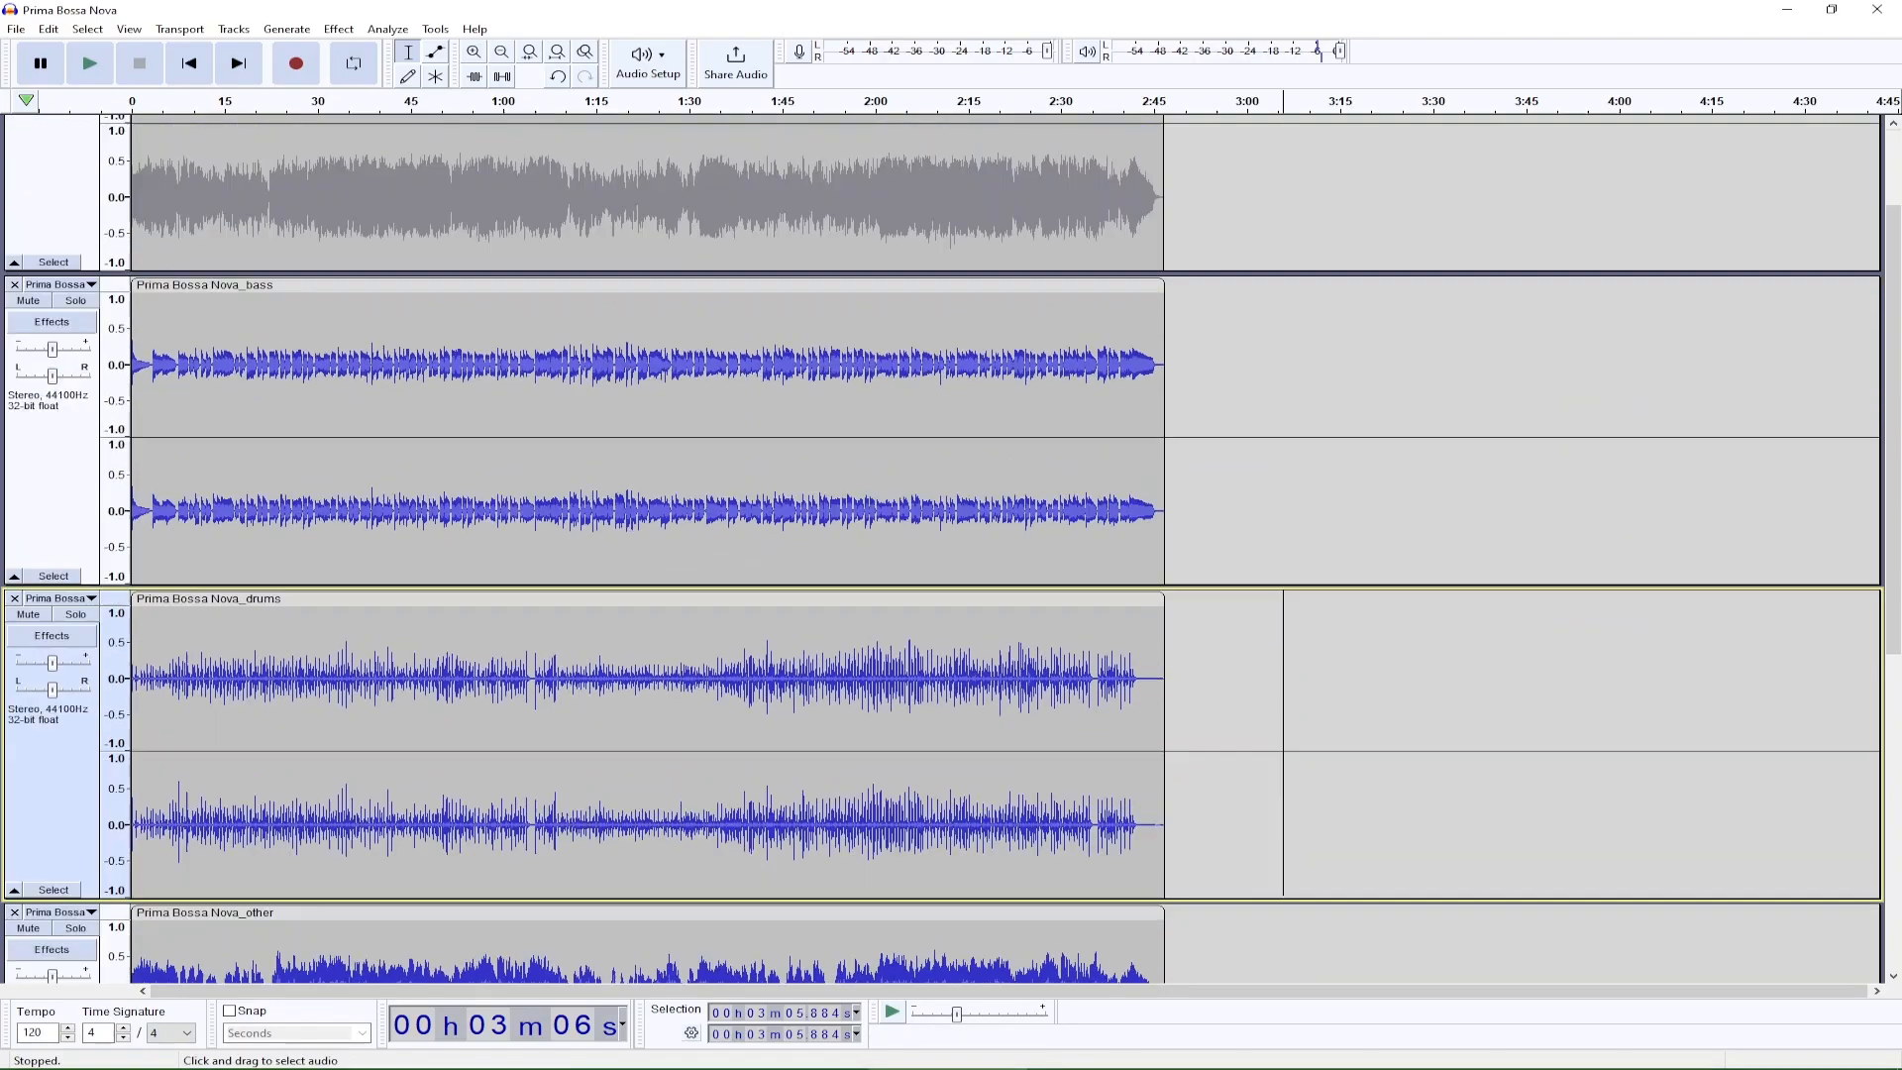
scroll(950, 544, "up", 2)
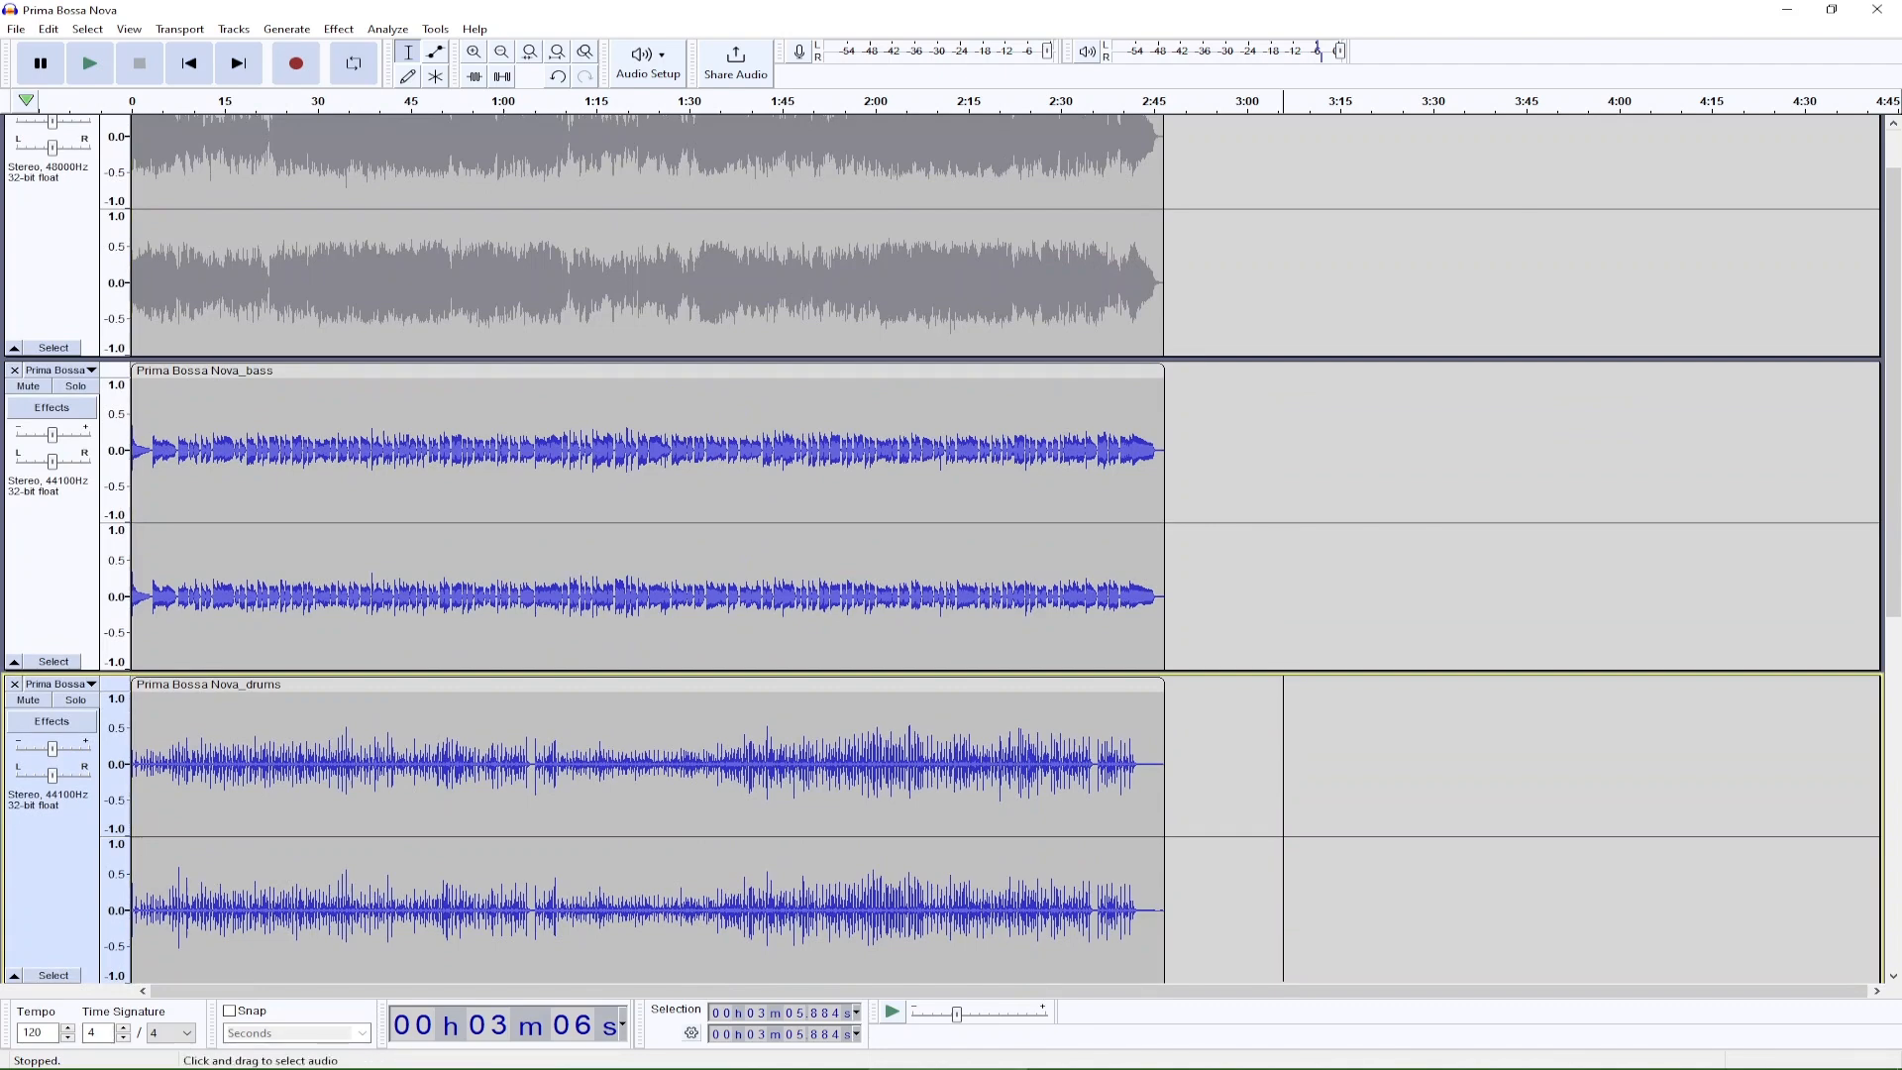
key("space")
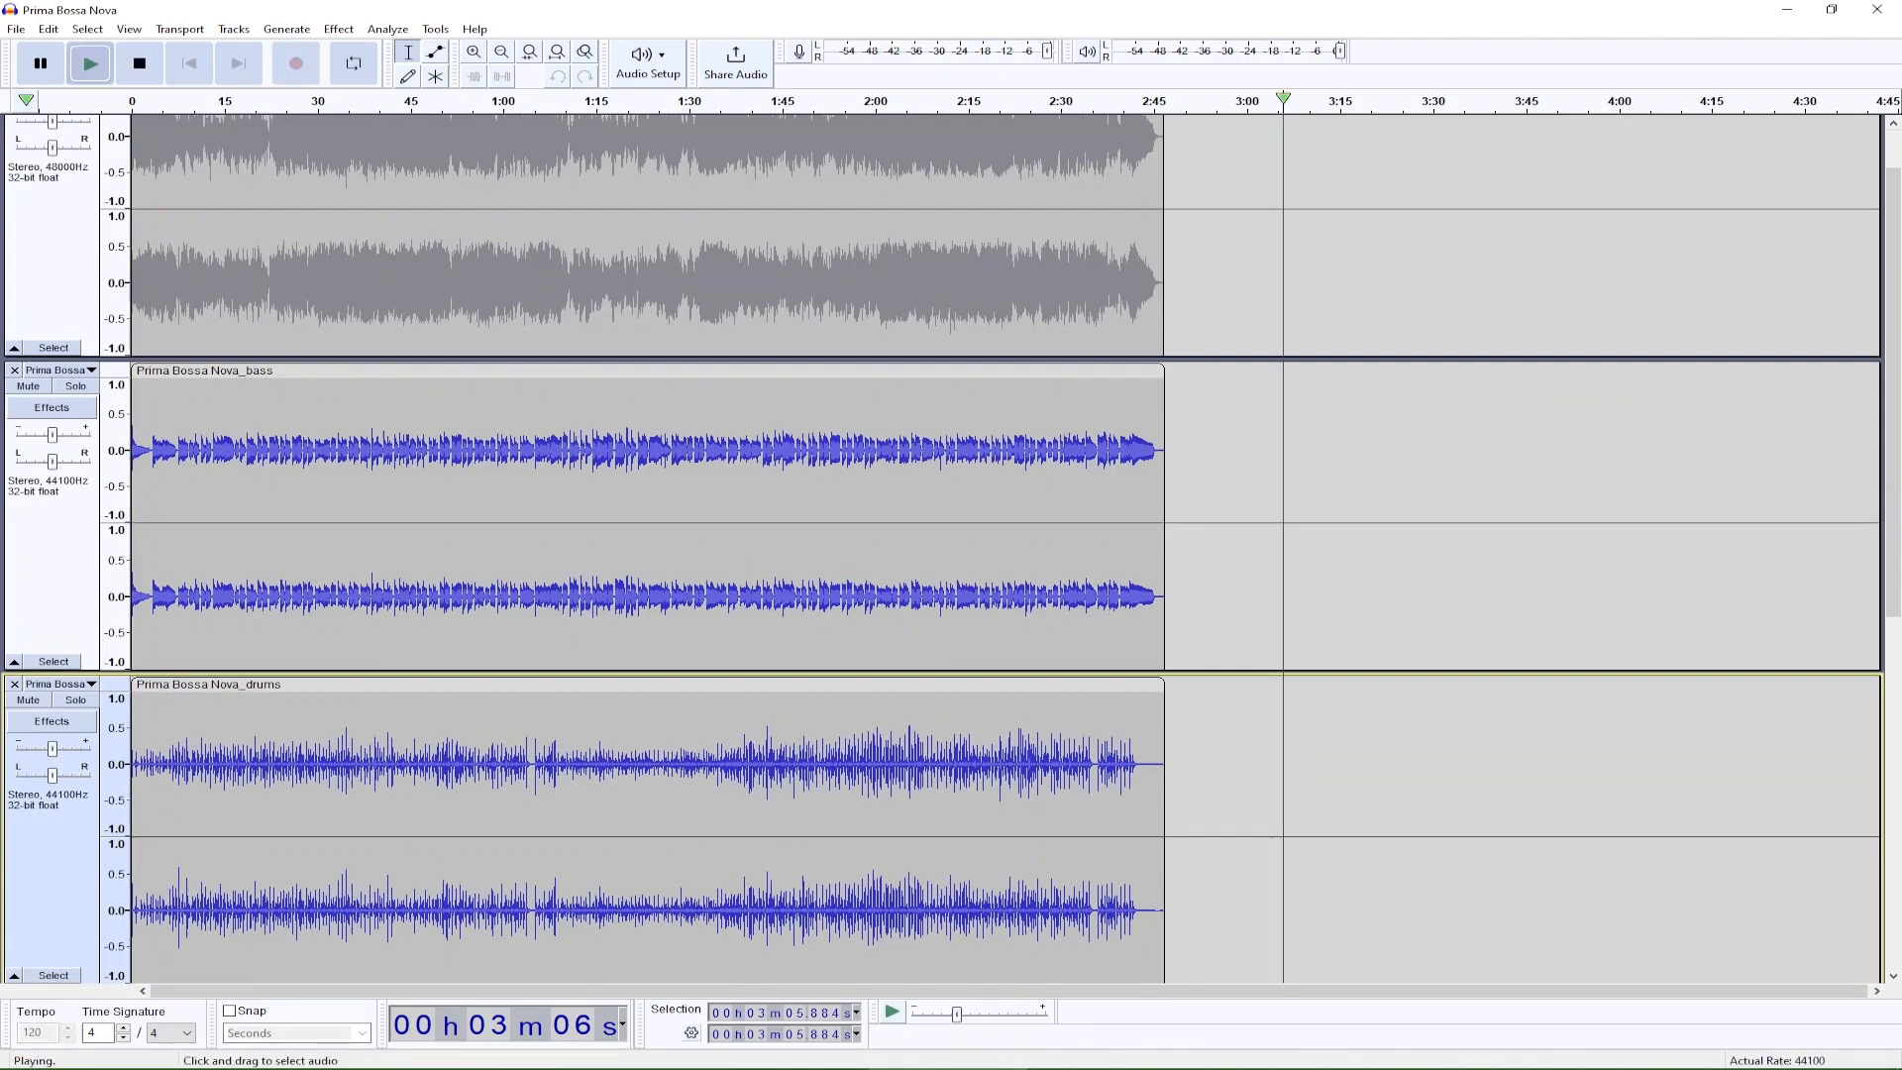
key("space")
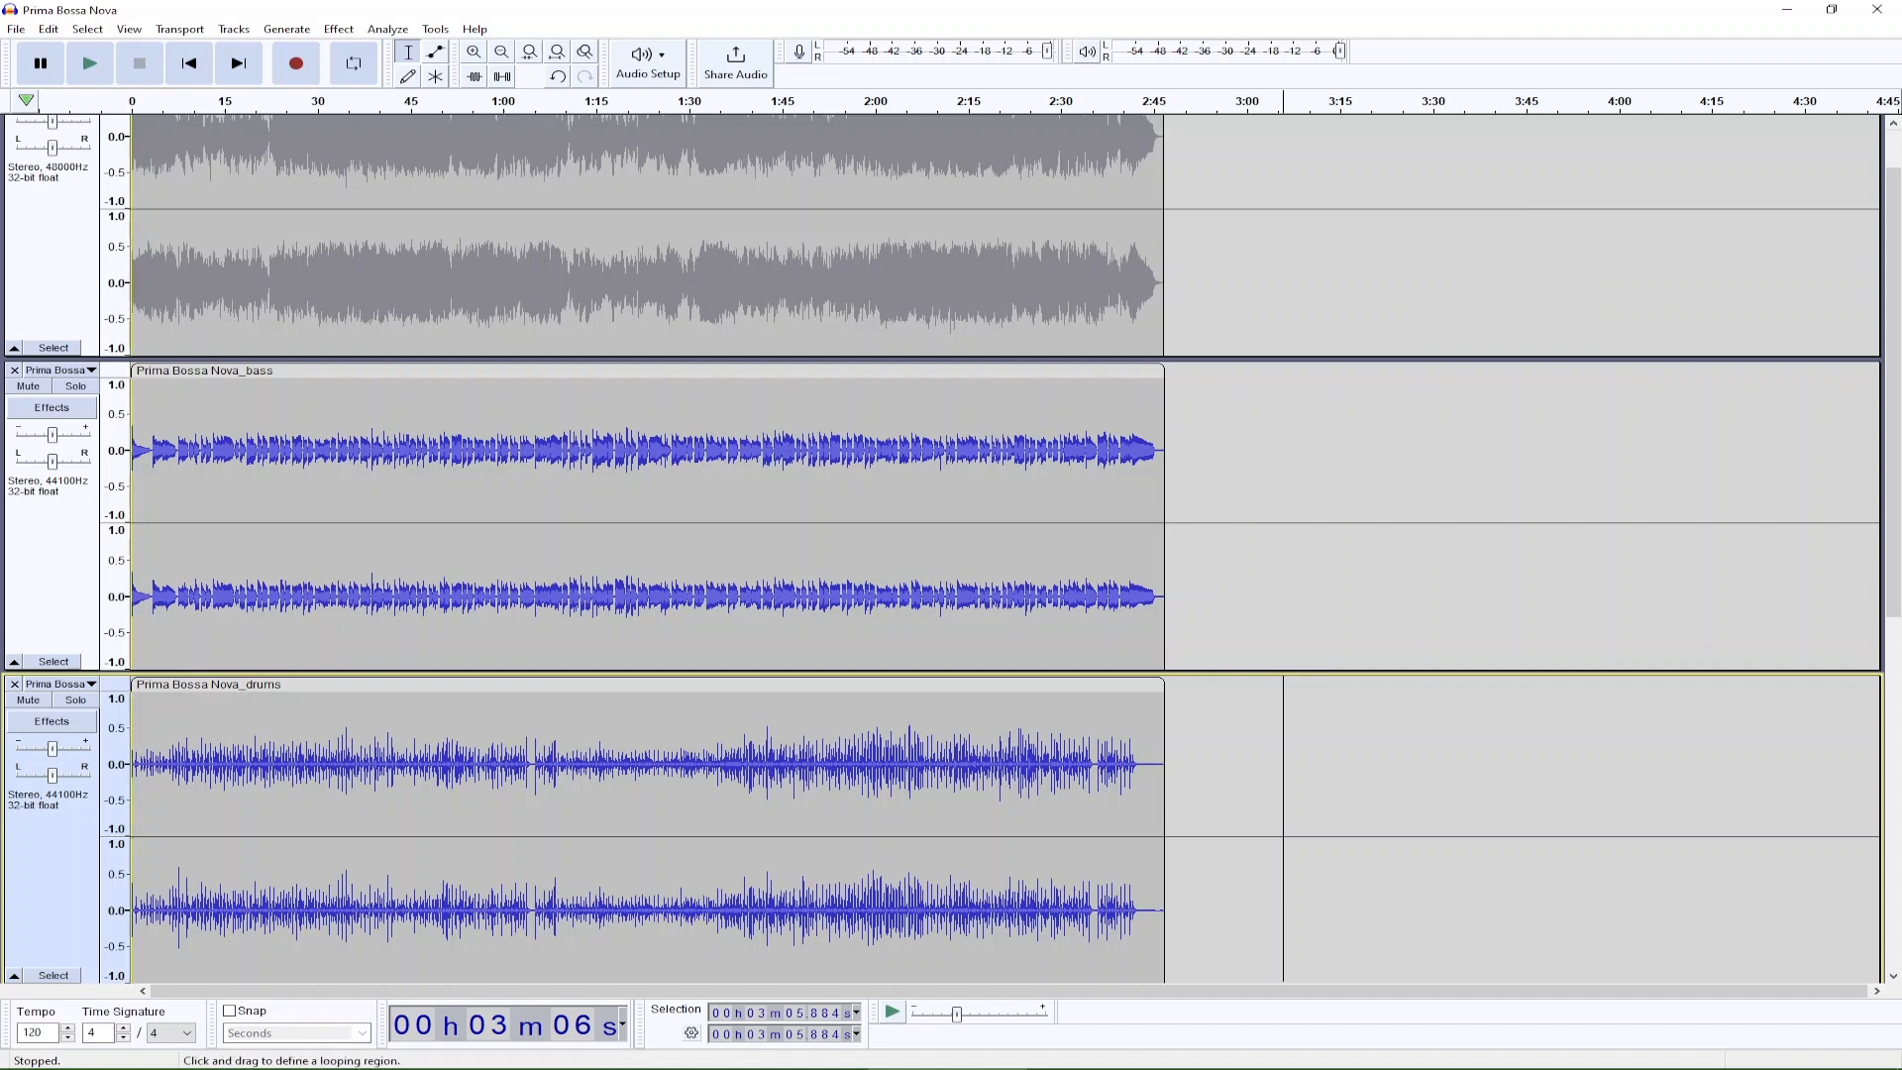
left_click(135, 103)
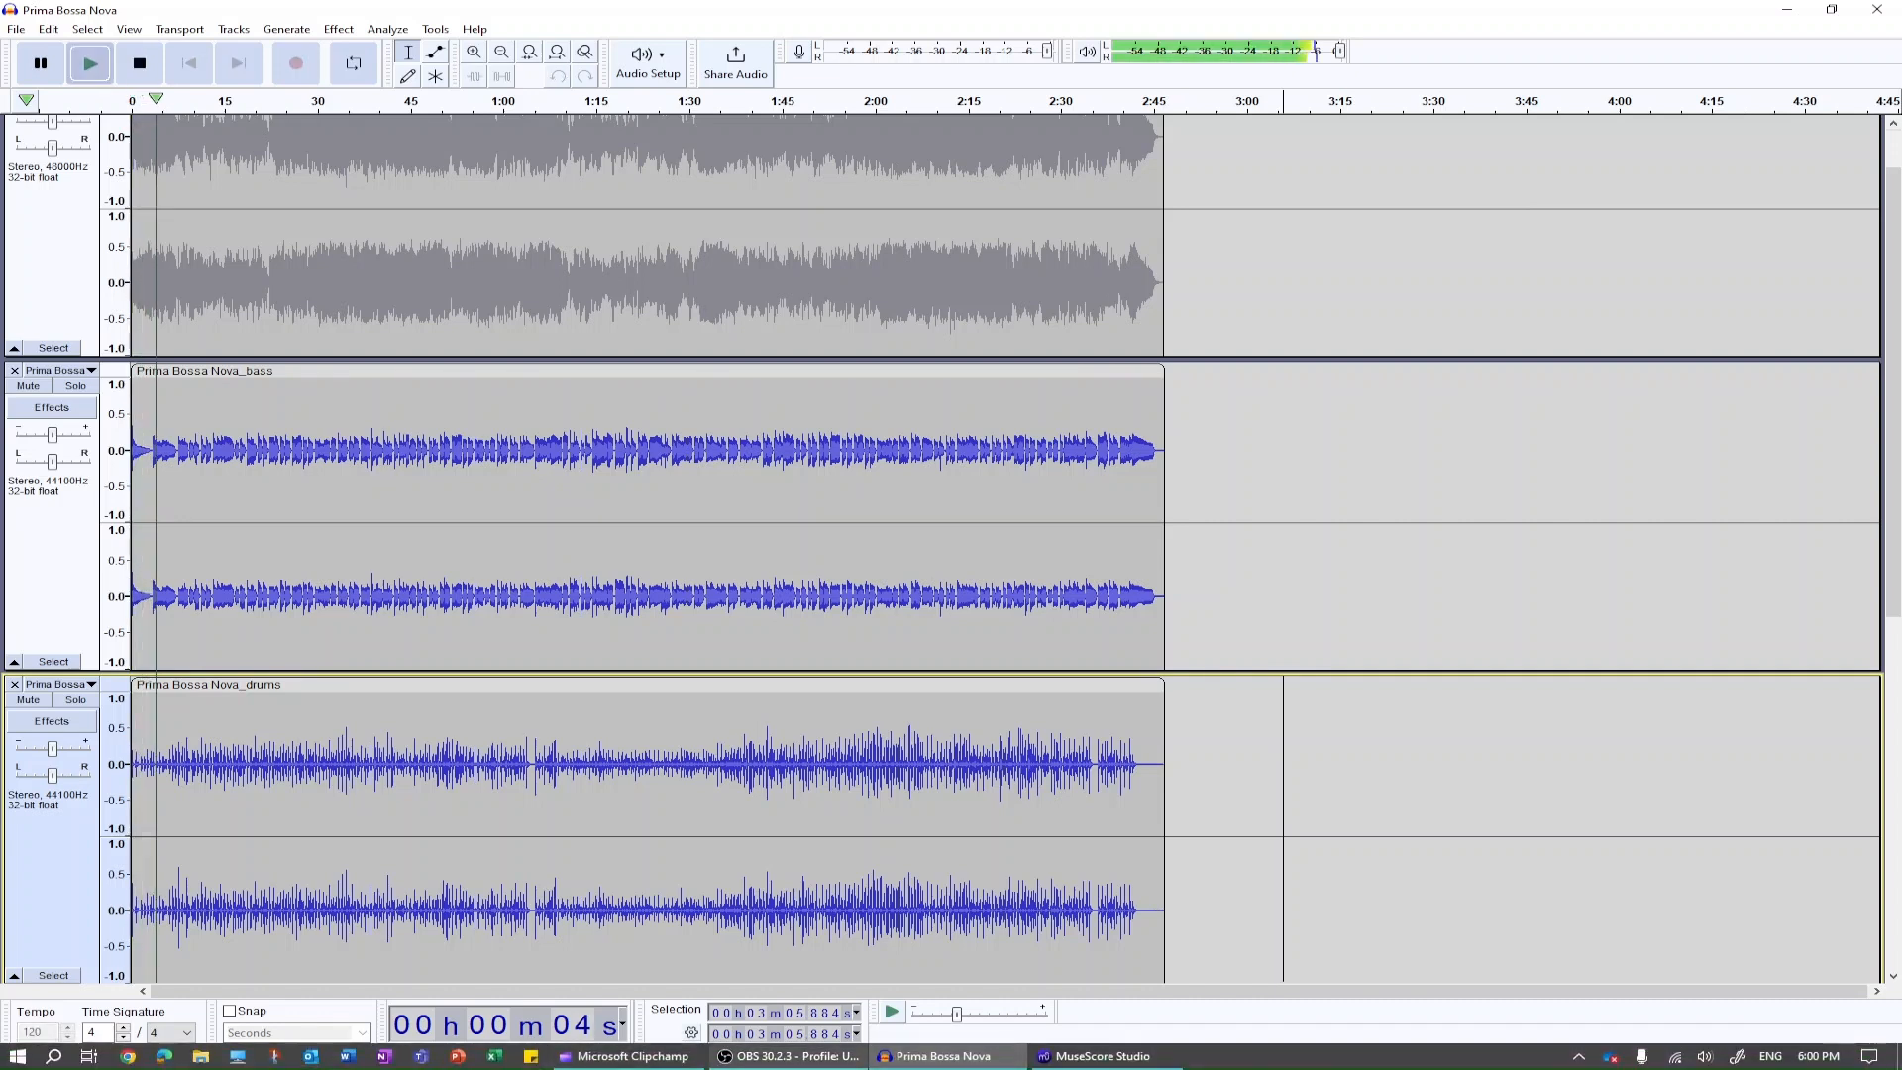
Switch to OBS, lower the Desktop Audio volume to about -41.4 dB, and return to Audacity.
left_click(787, 1055)
left_click(1087, 643)
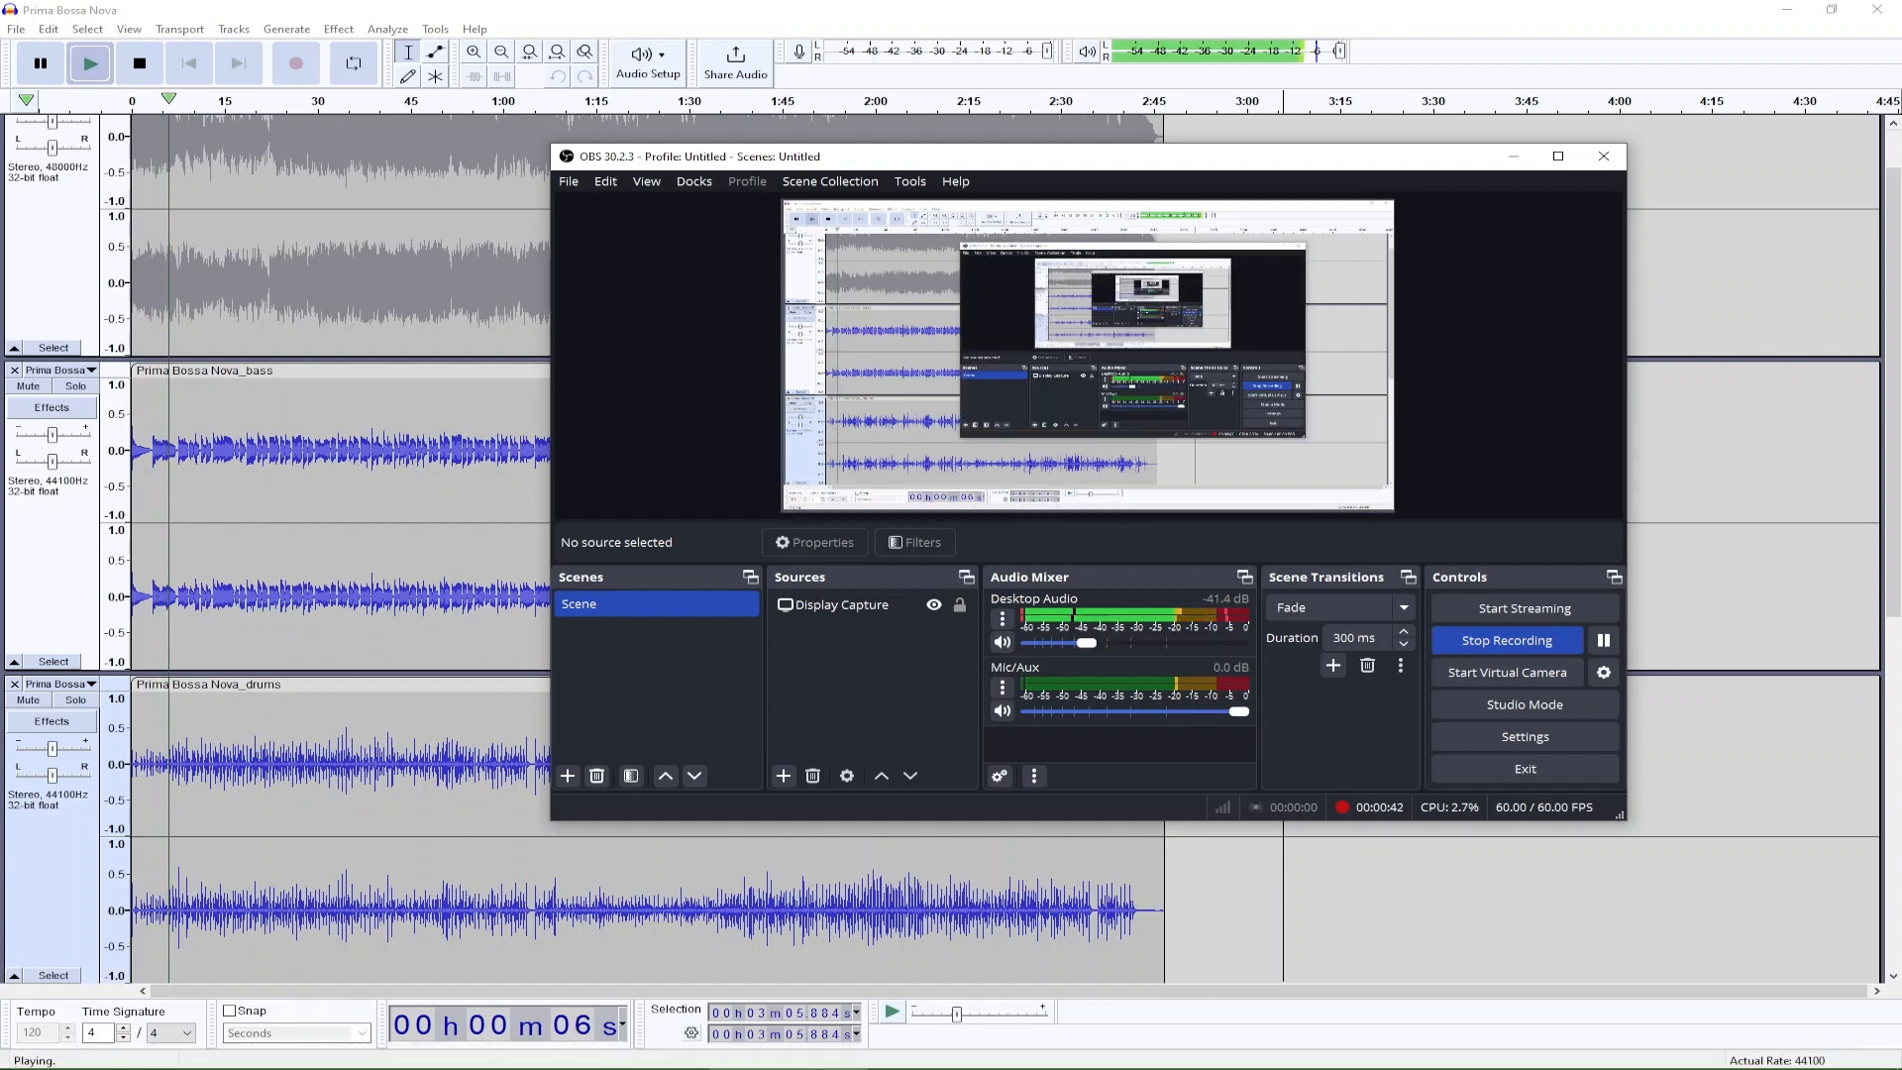
left_click(1184, 891)
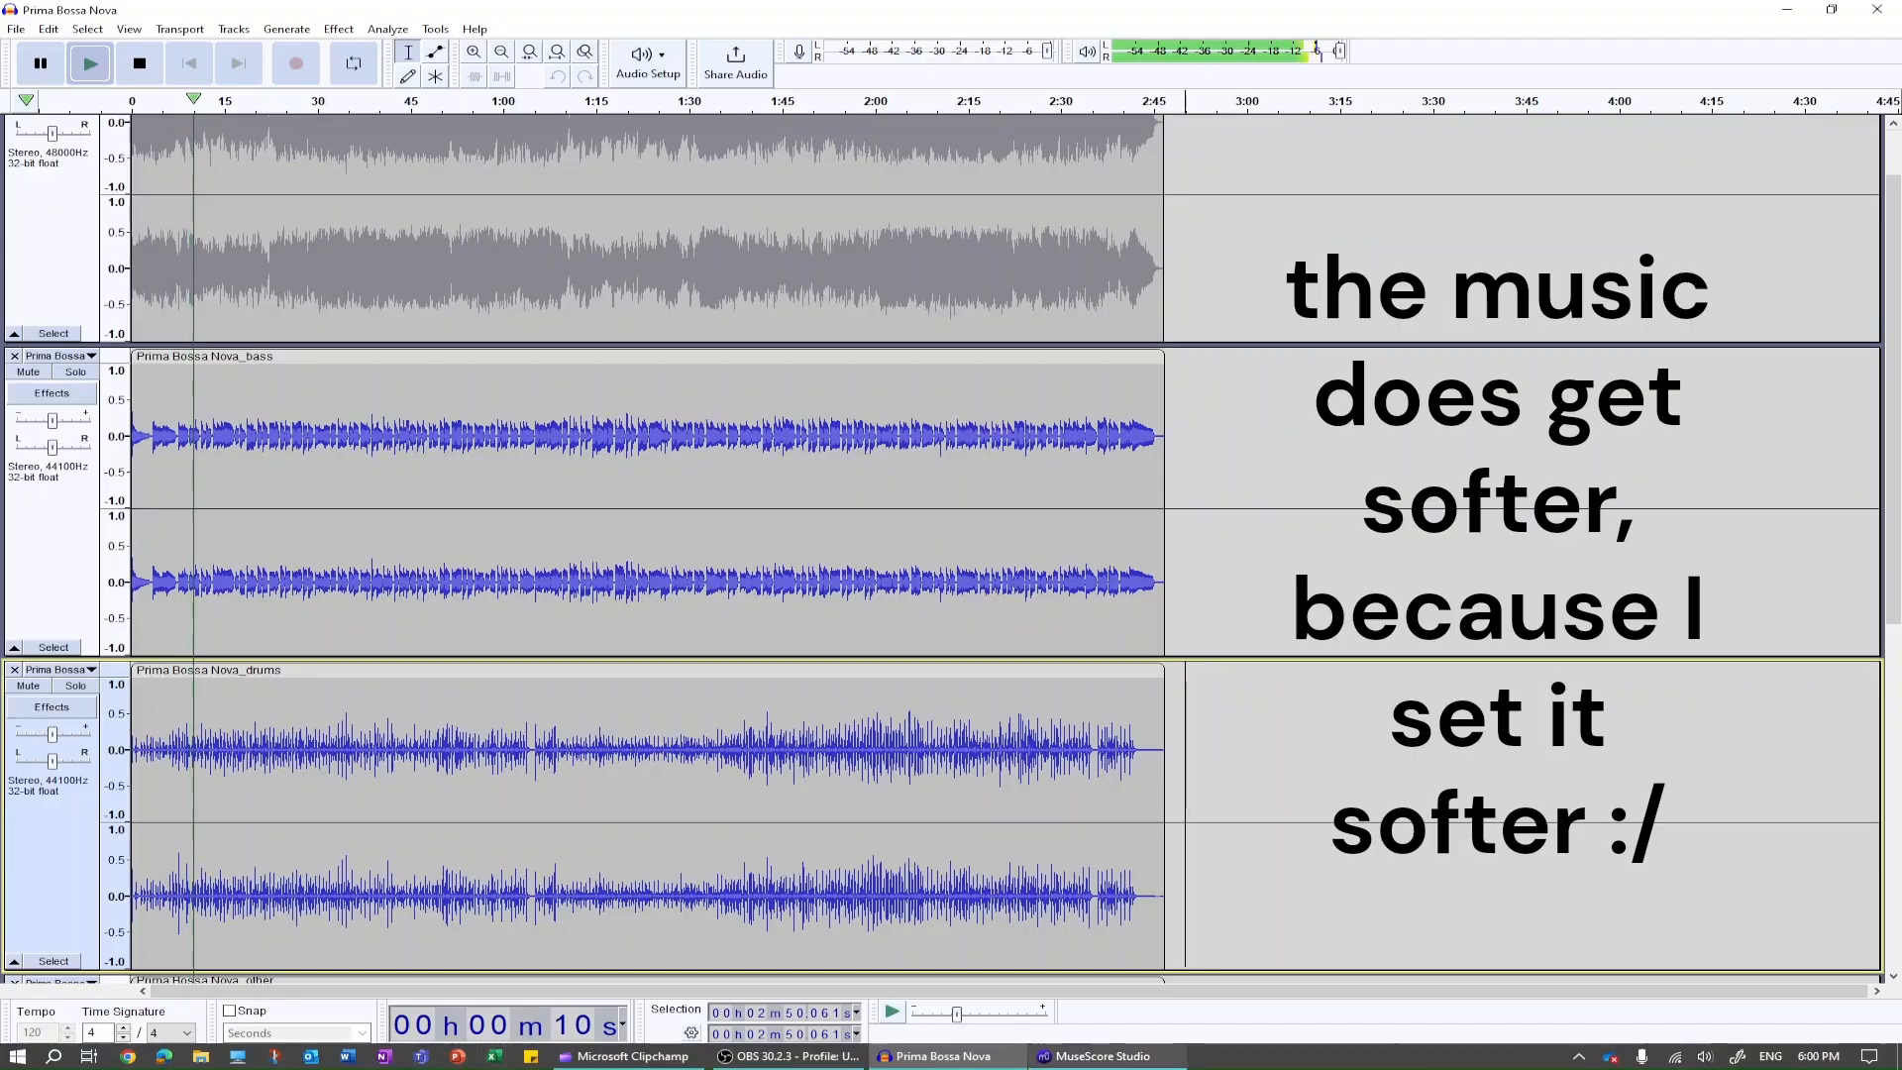
Switch to MuseScore Studio and add Violins (section) to the new score's instruments.
left_click(1102, 1057)
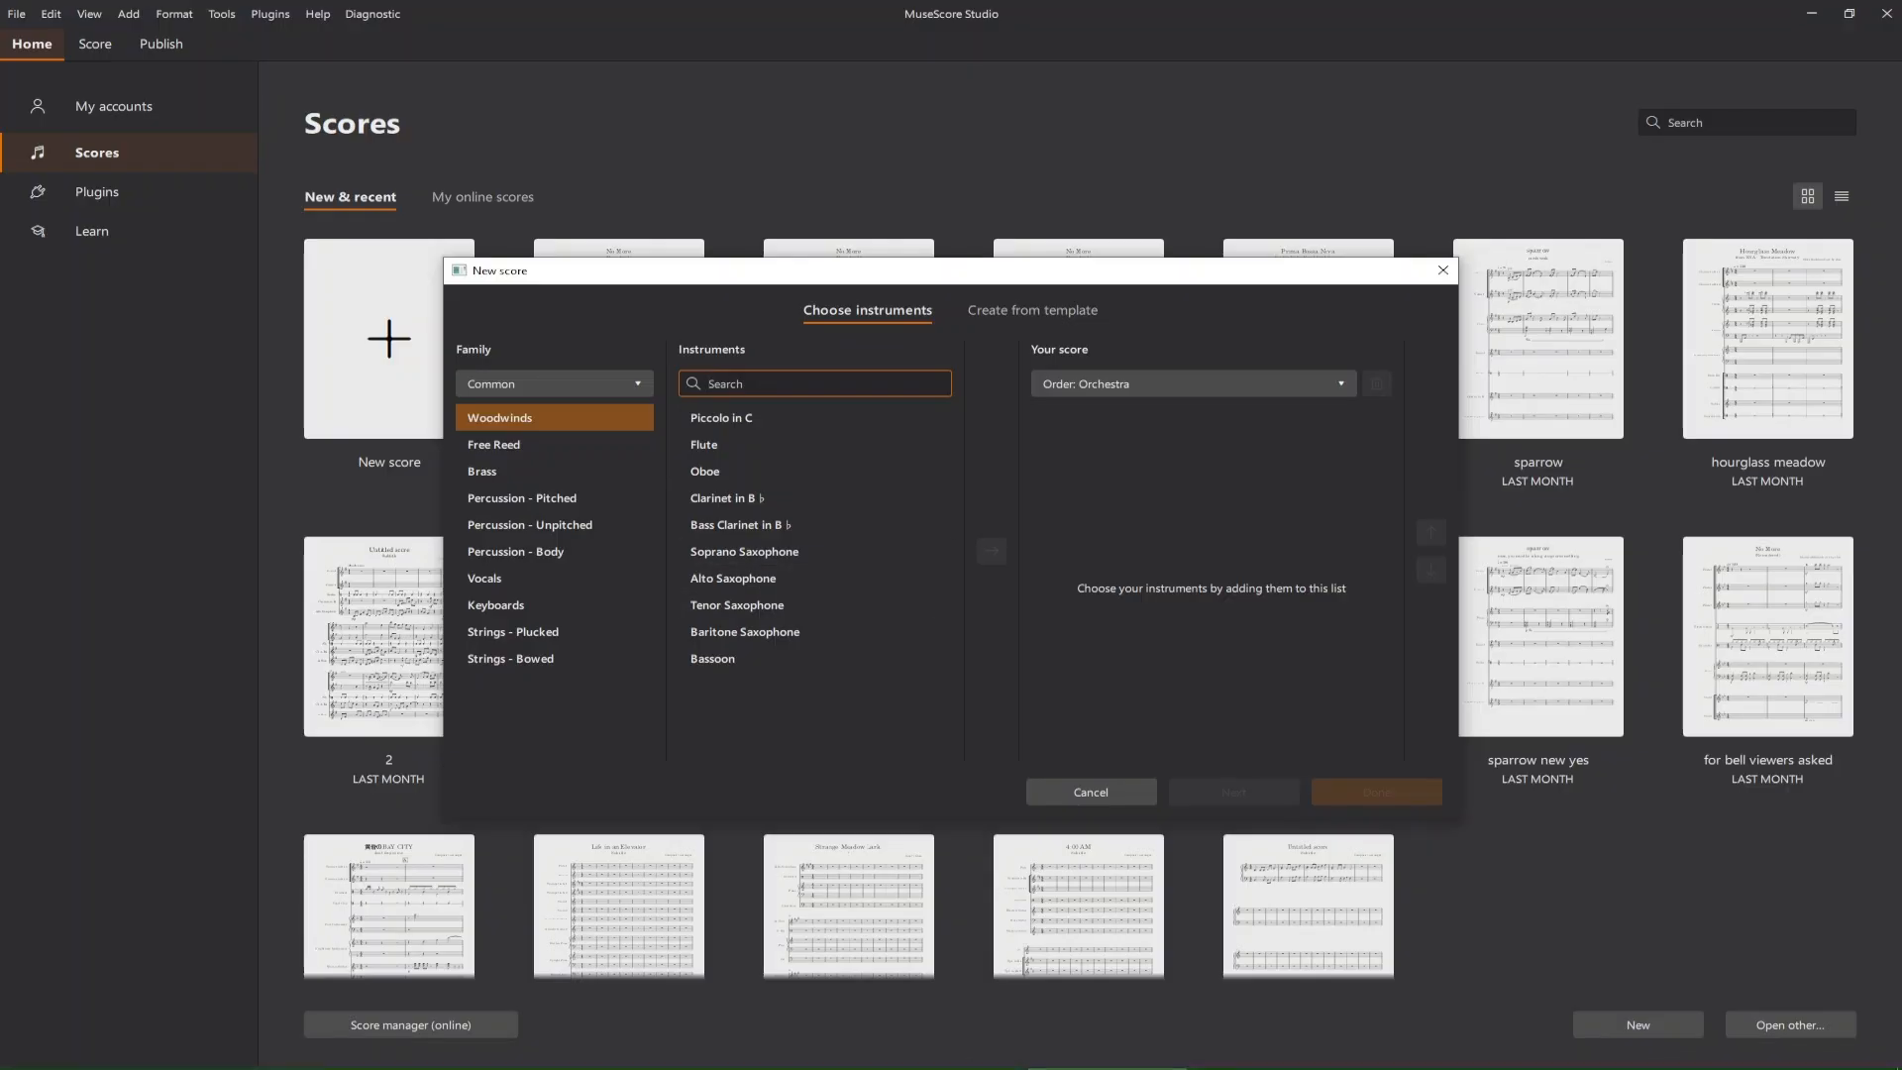
type("vio")
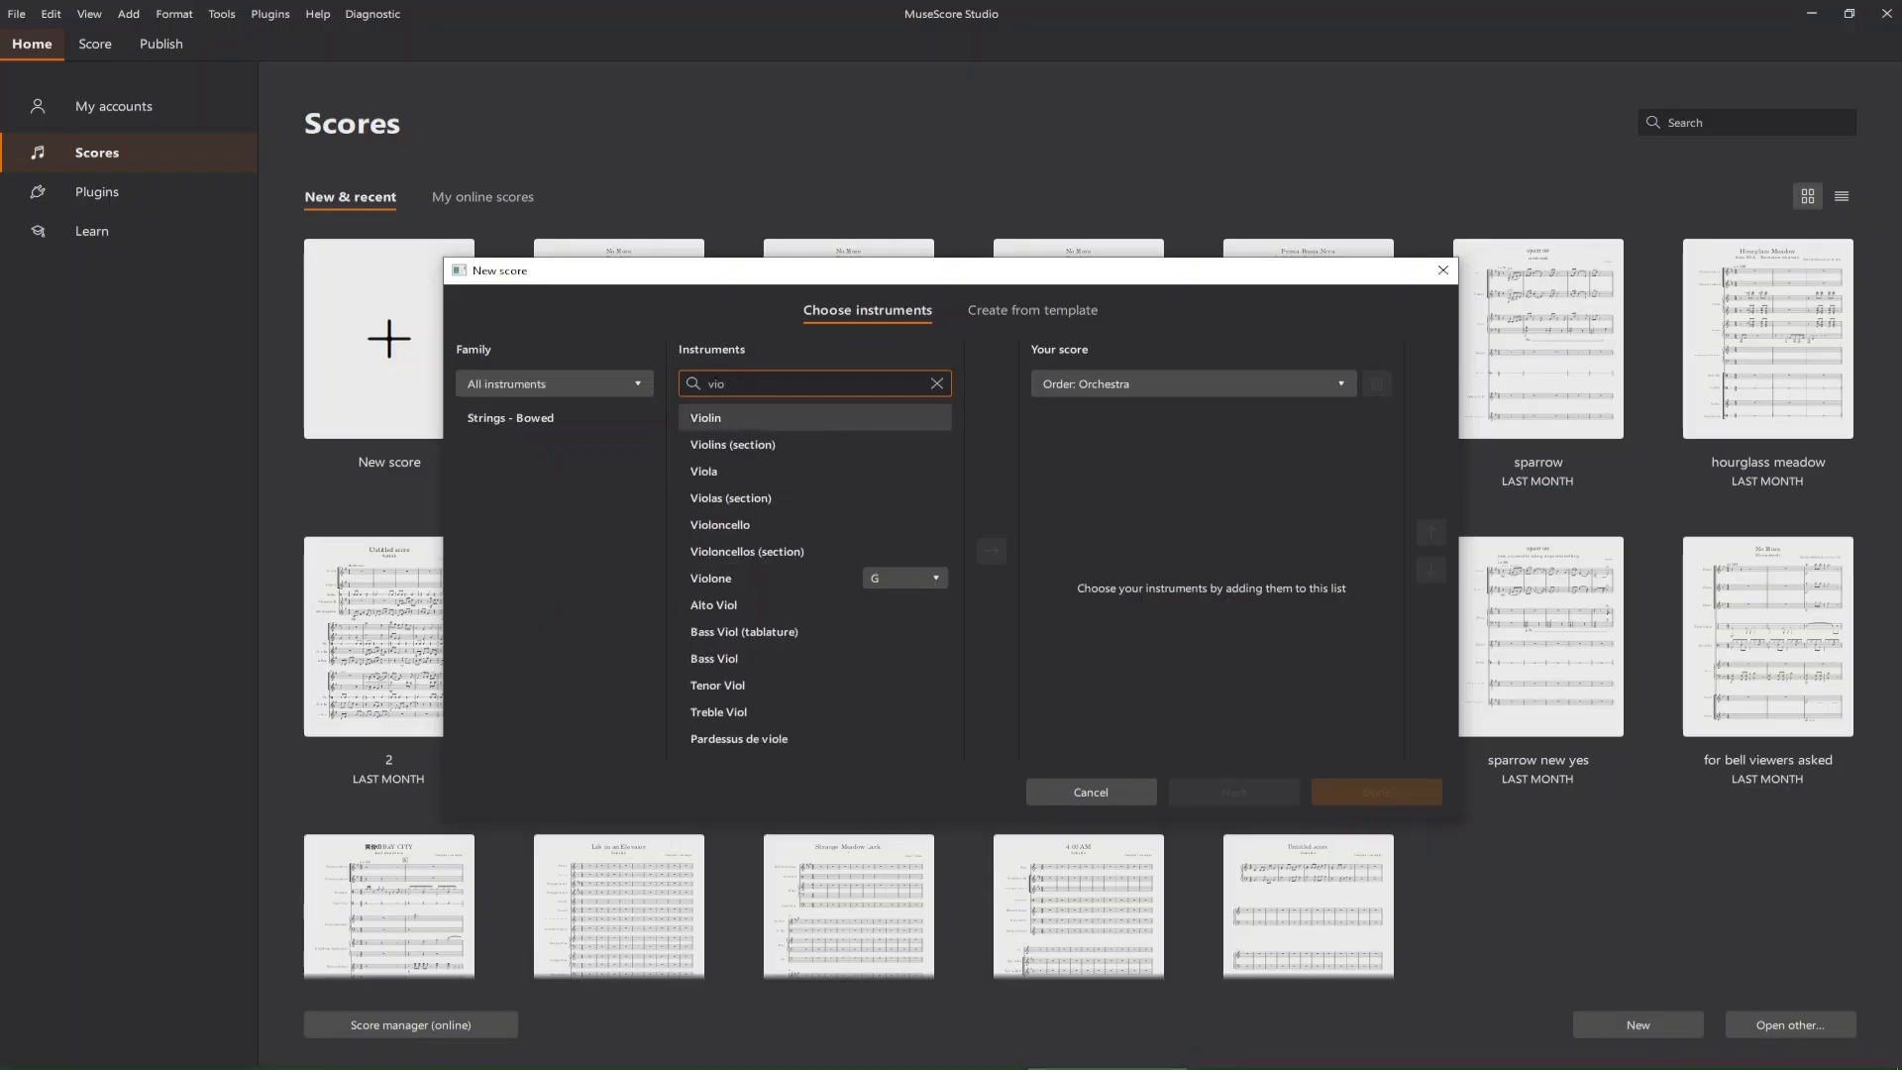
left_click(815, 445)
left_click(991, 551)
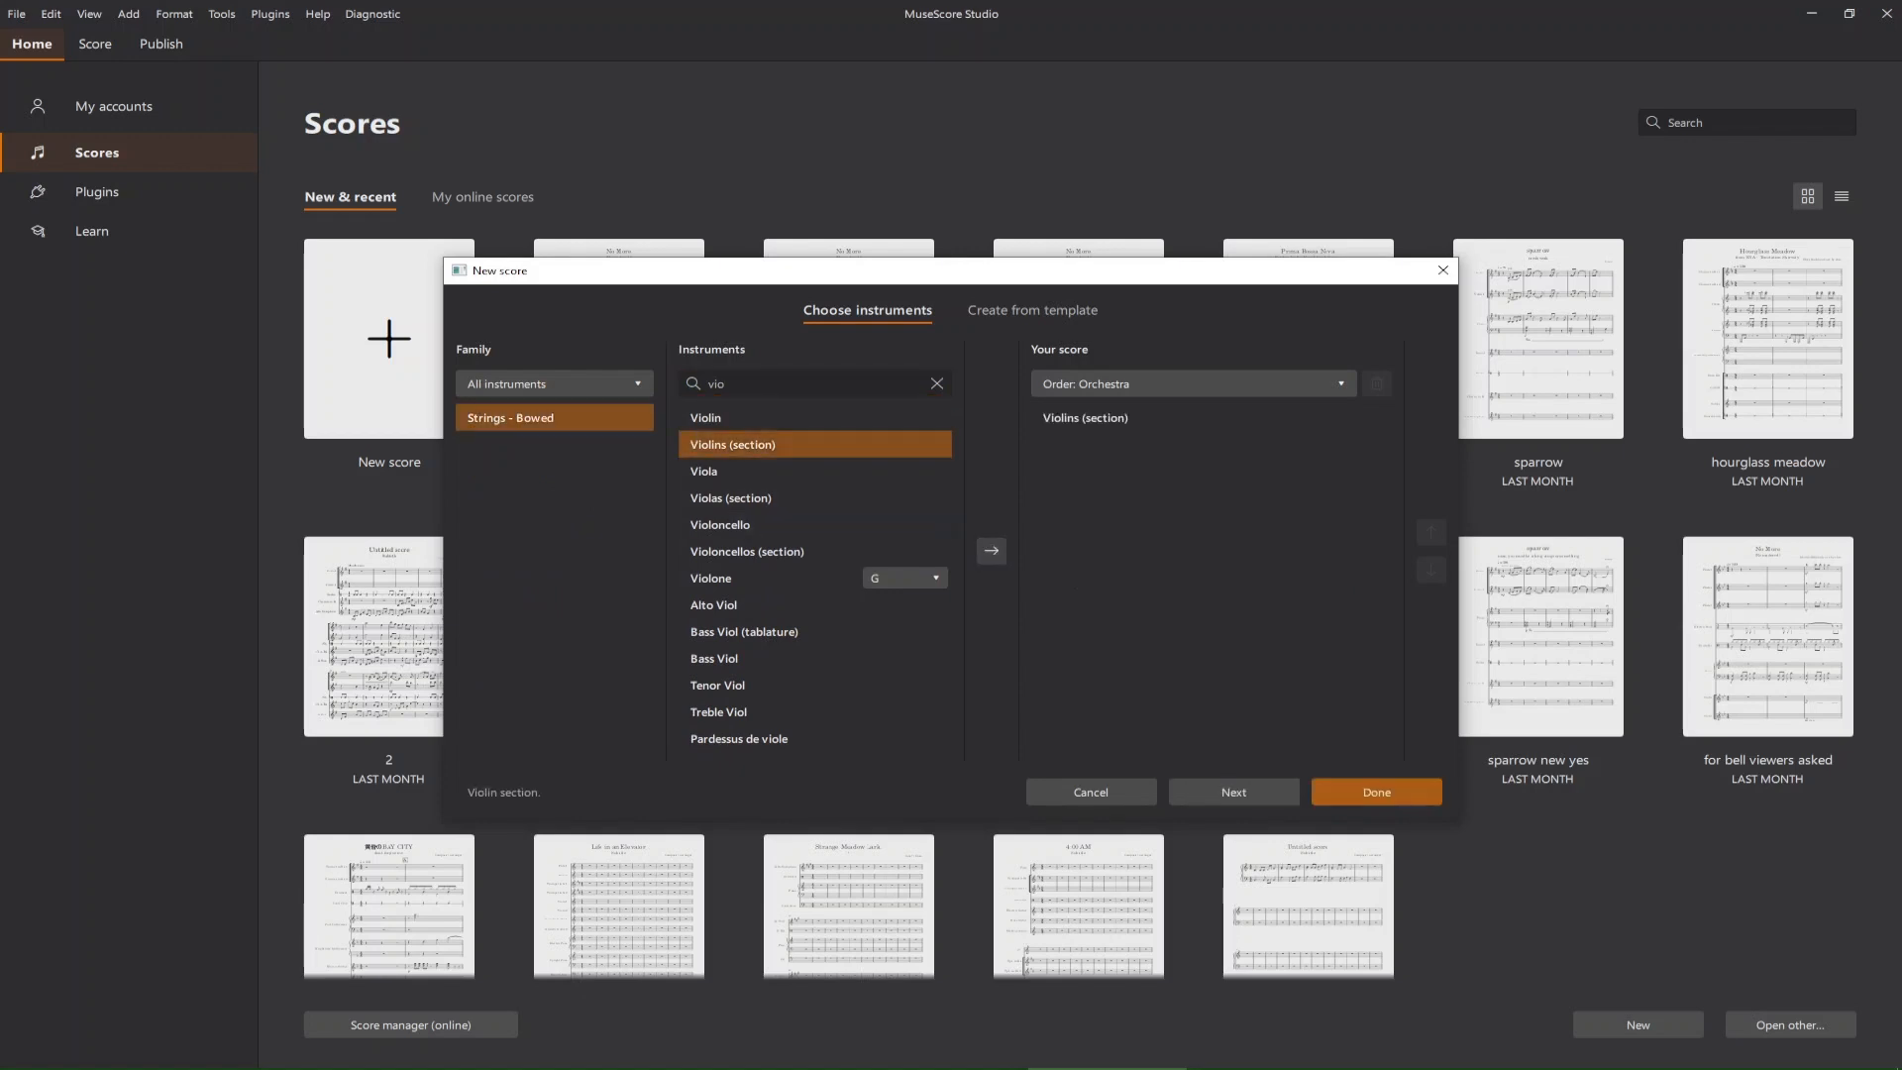
Find Bass Guitar among the bass instruments and add it to the score.
left_click(935, 383)
type("b")
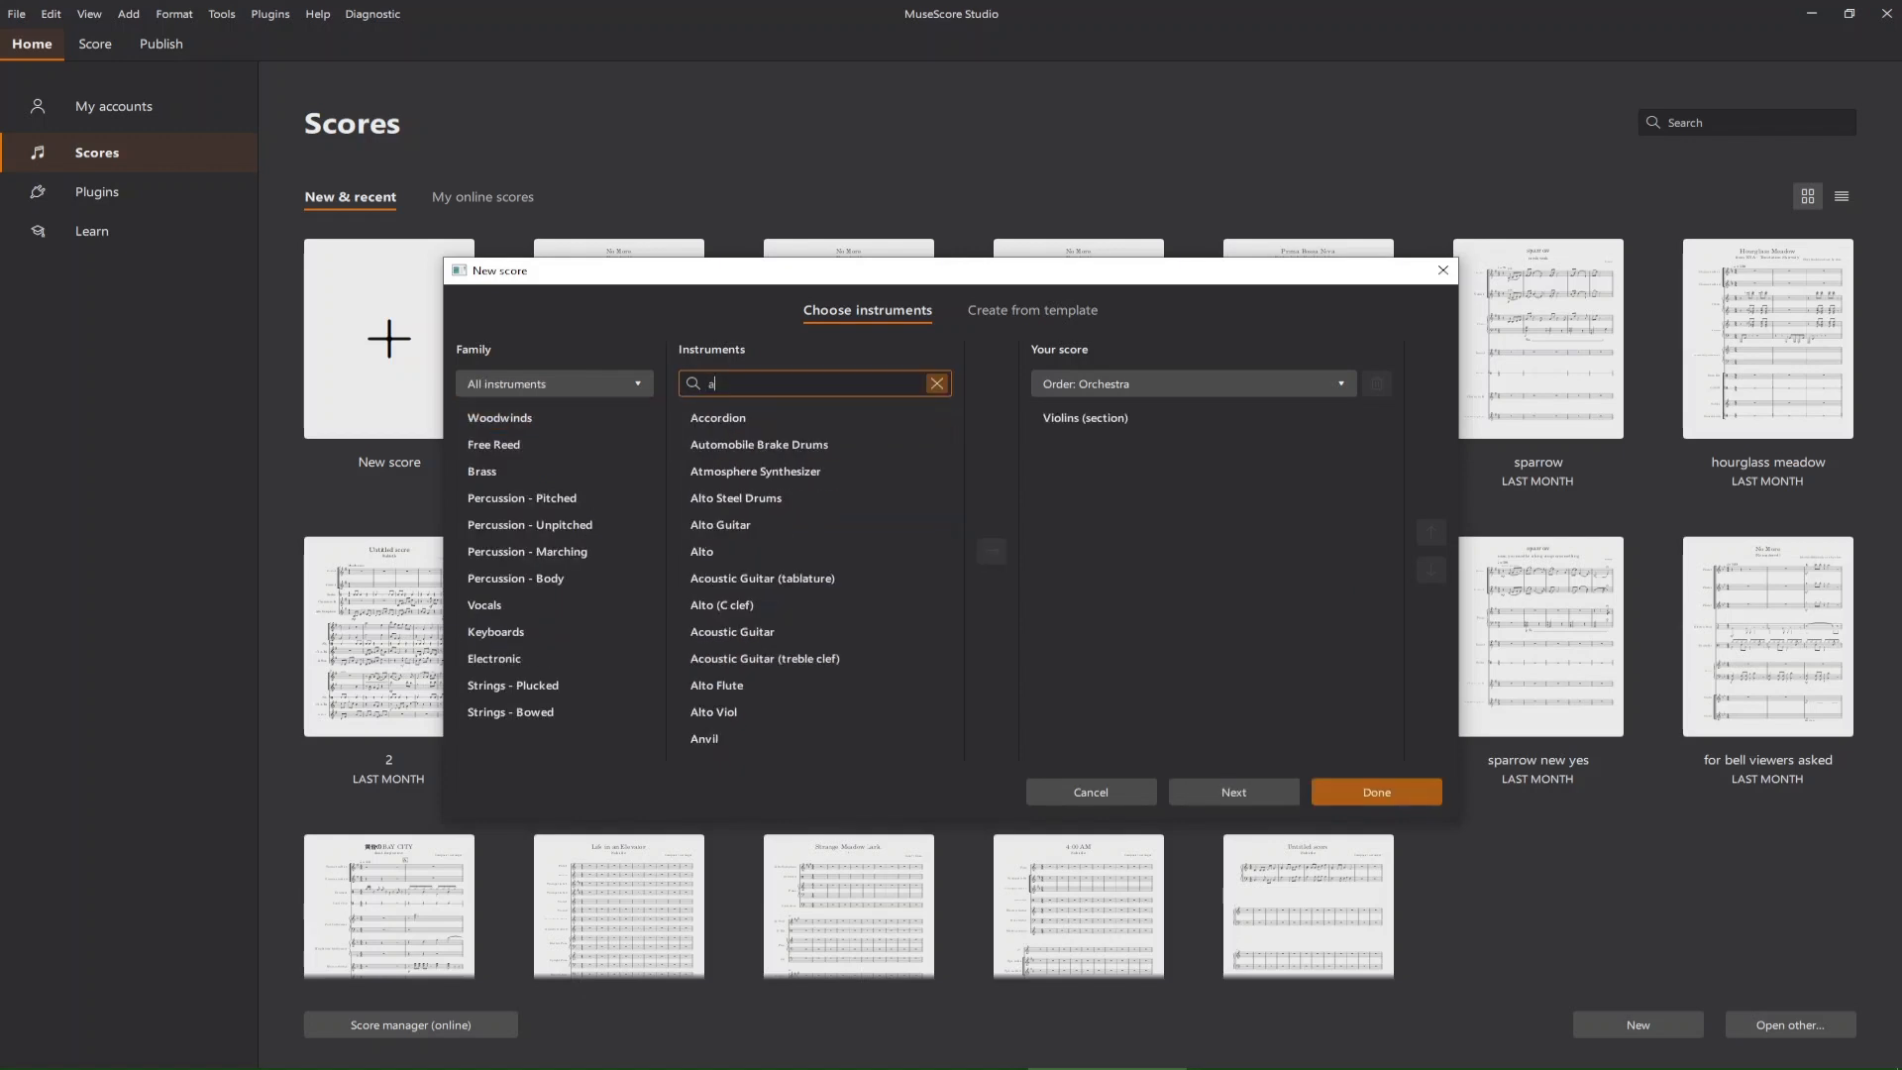
type("ass")
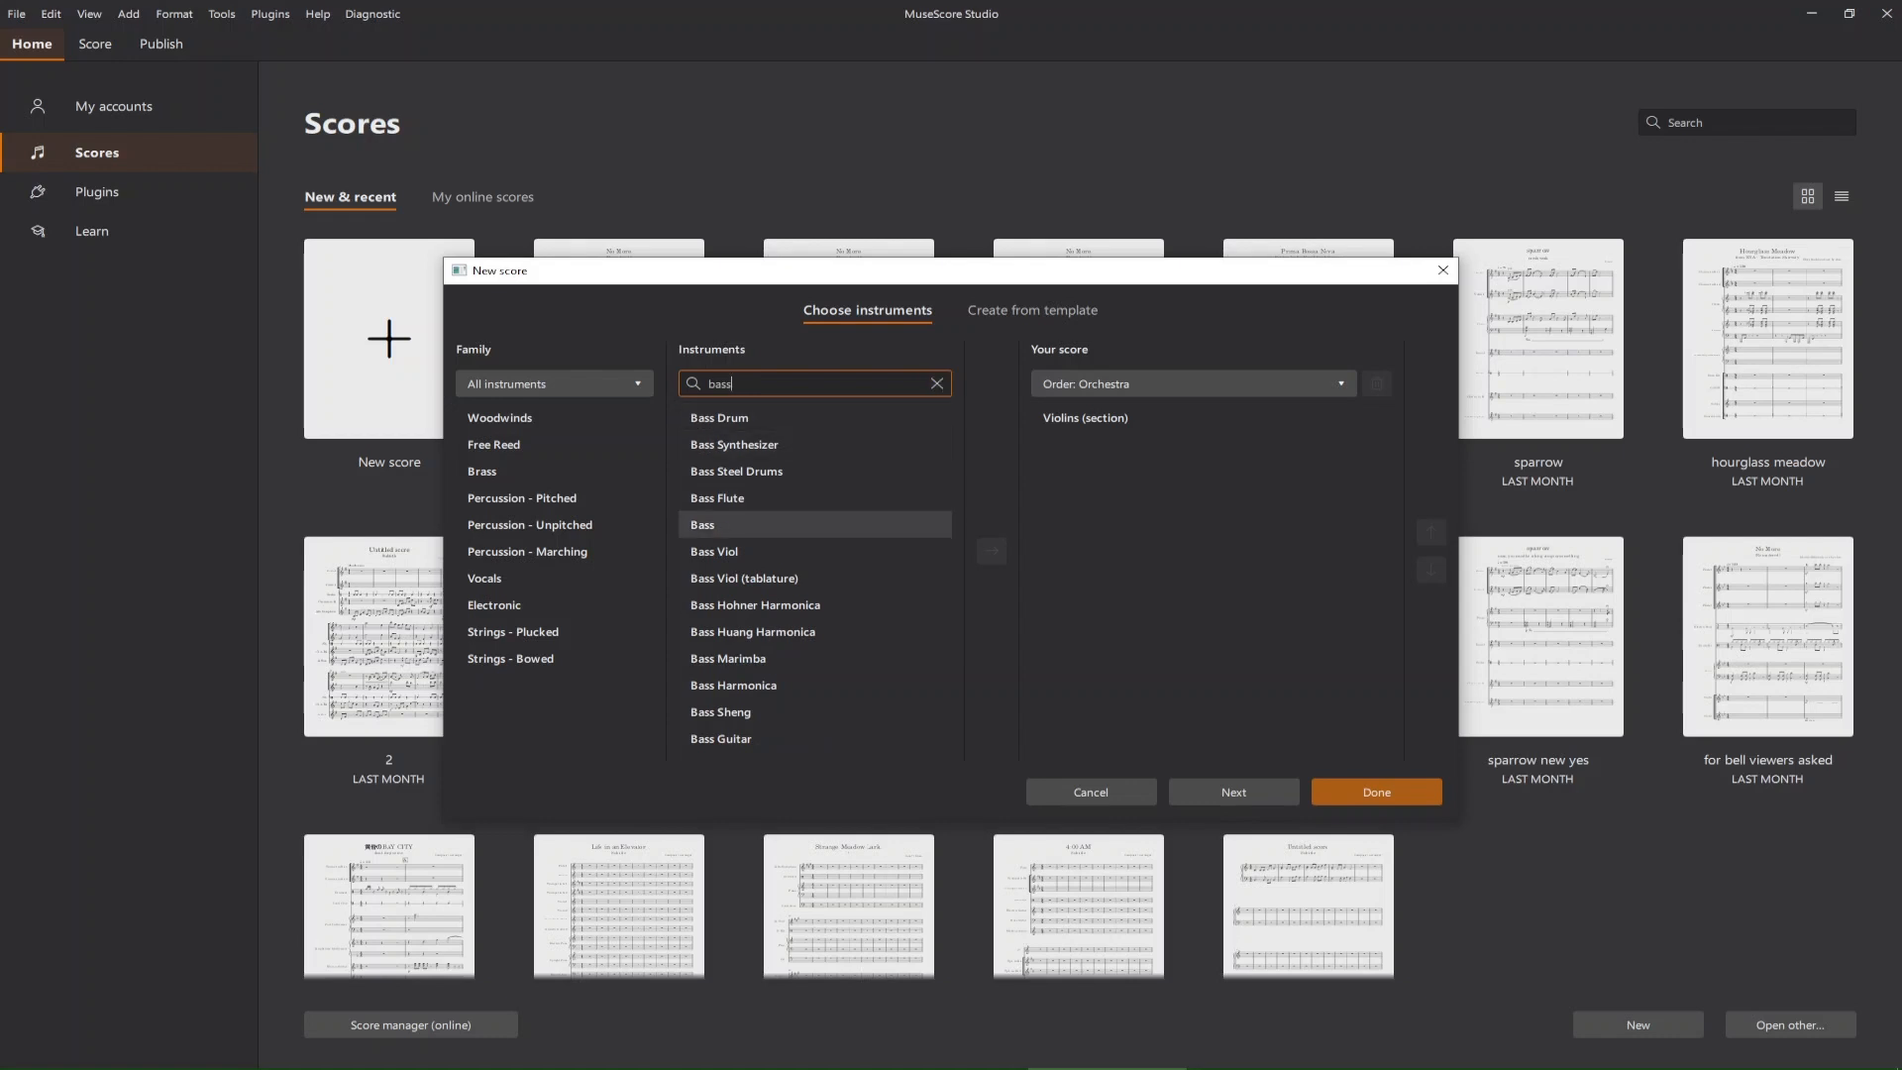
double_click(721, 739)
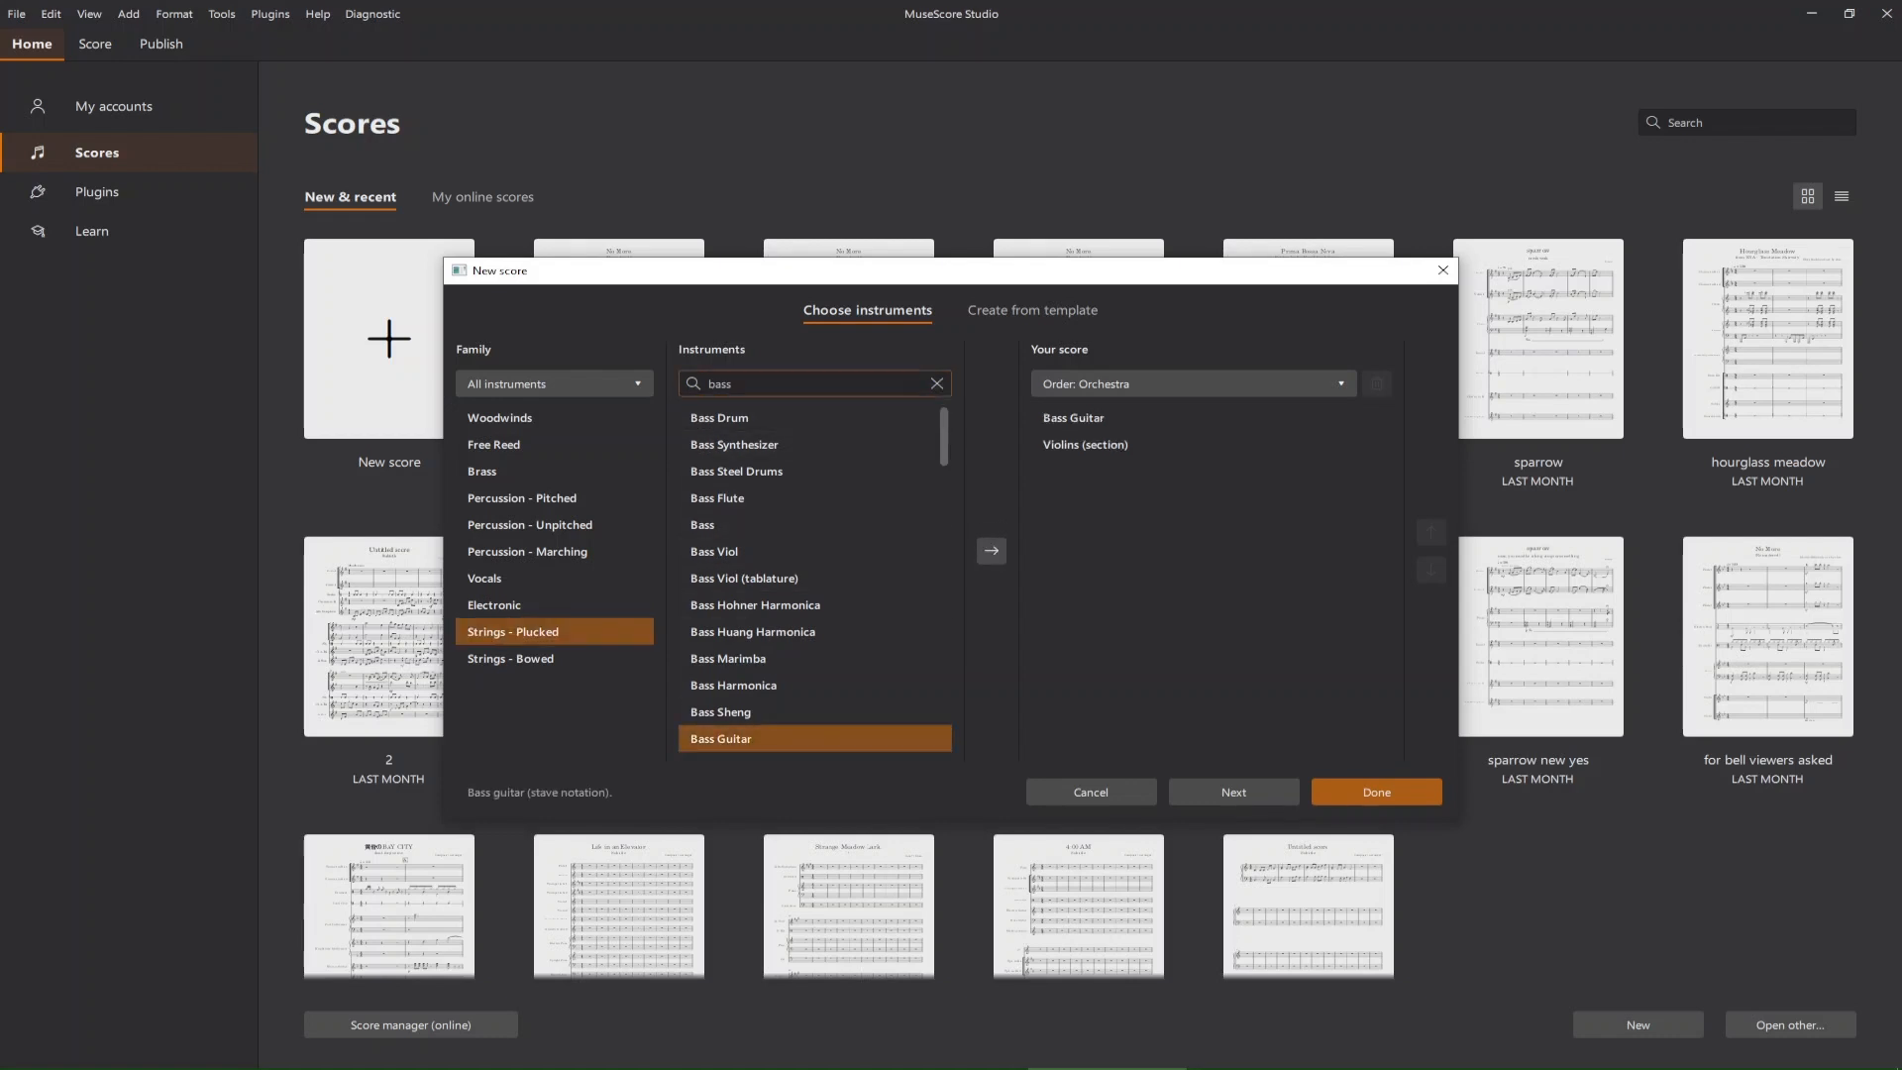
Find the viola instruments, add Violas (section) to the score, and remove the solo Viola from the score's instruments.
left_click(937, 383)
type("viola")
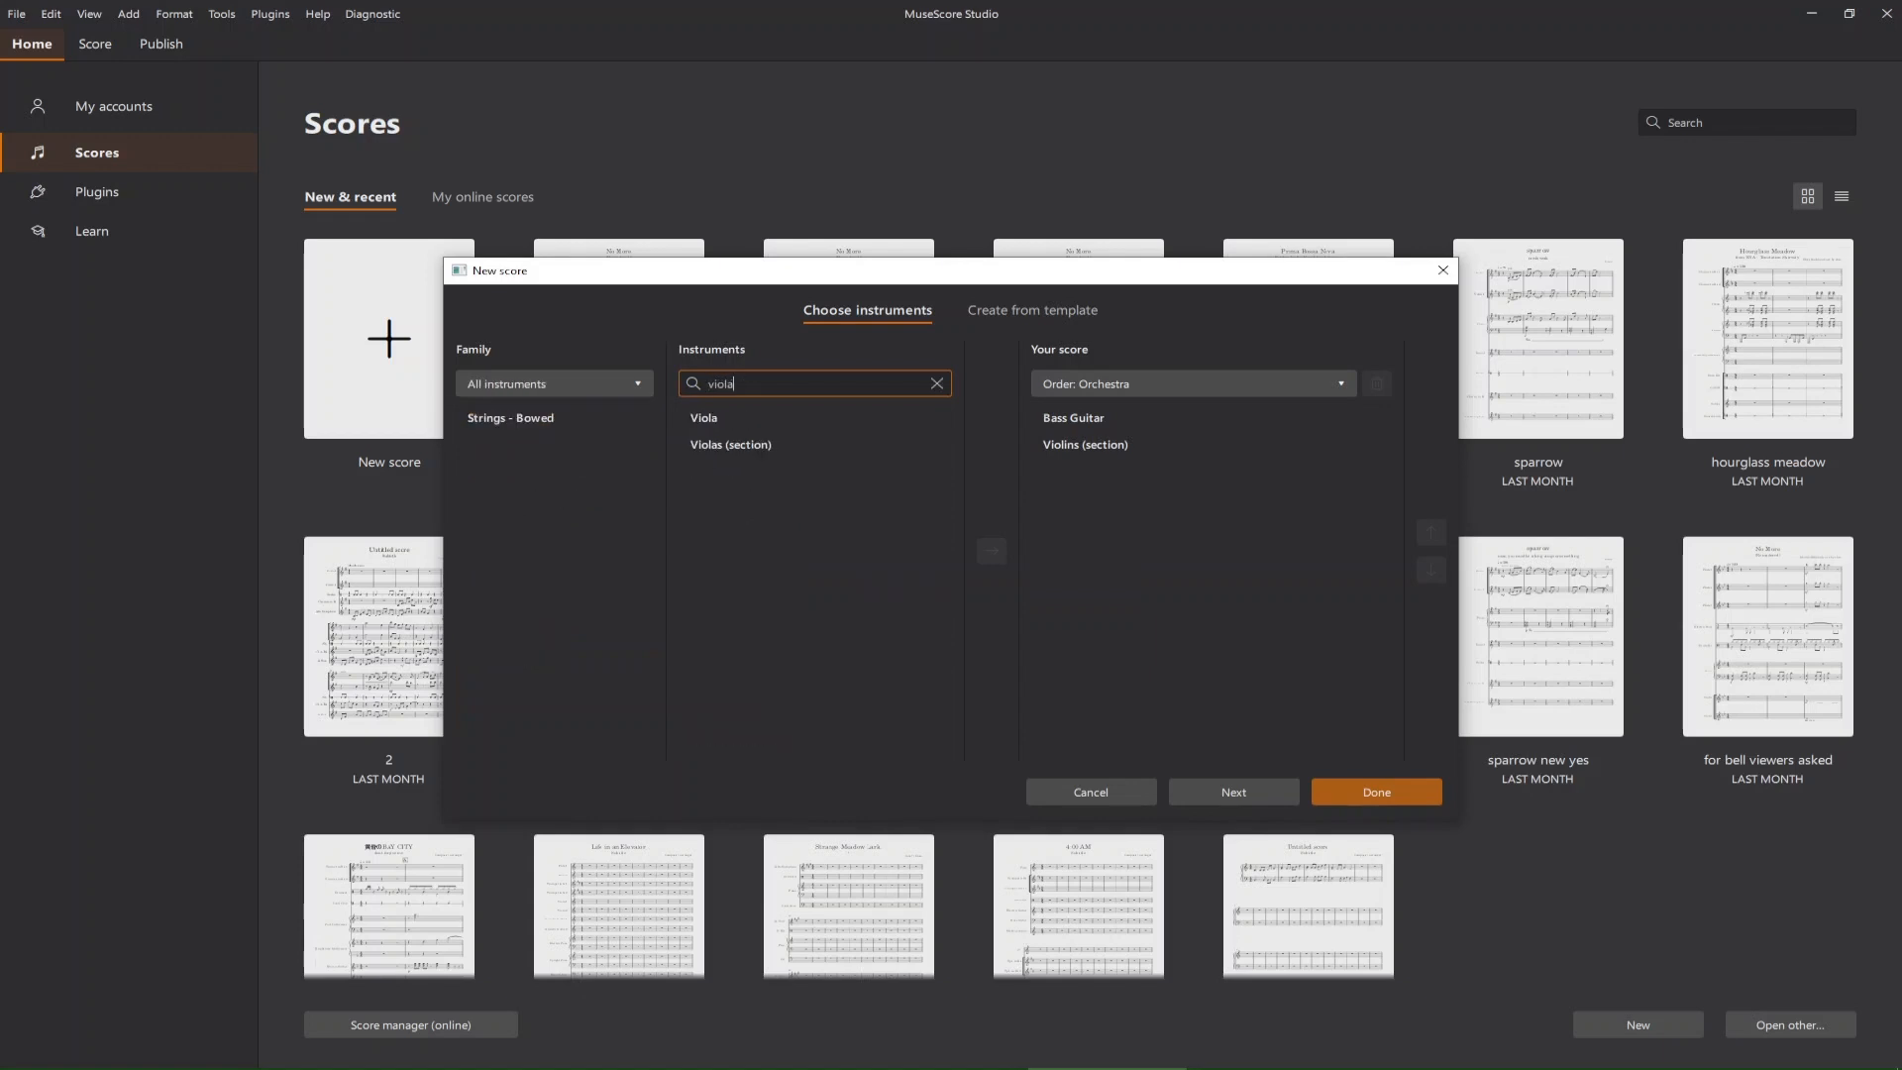
left_click(814, 418)
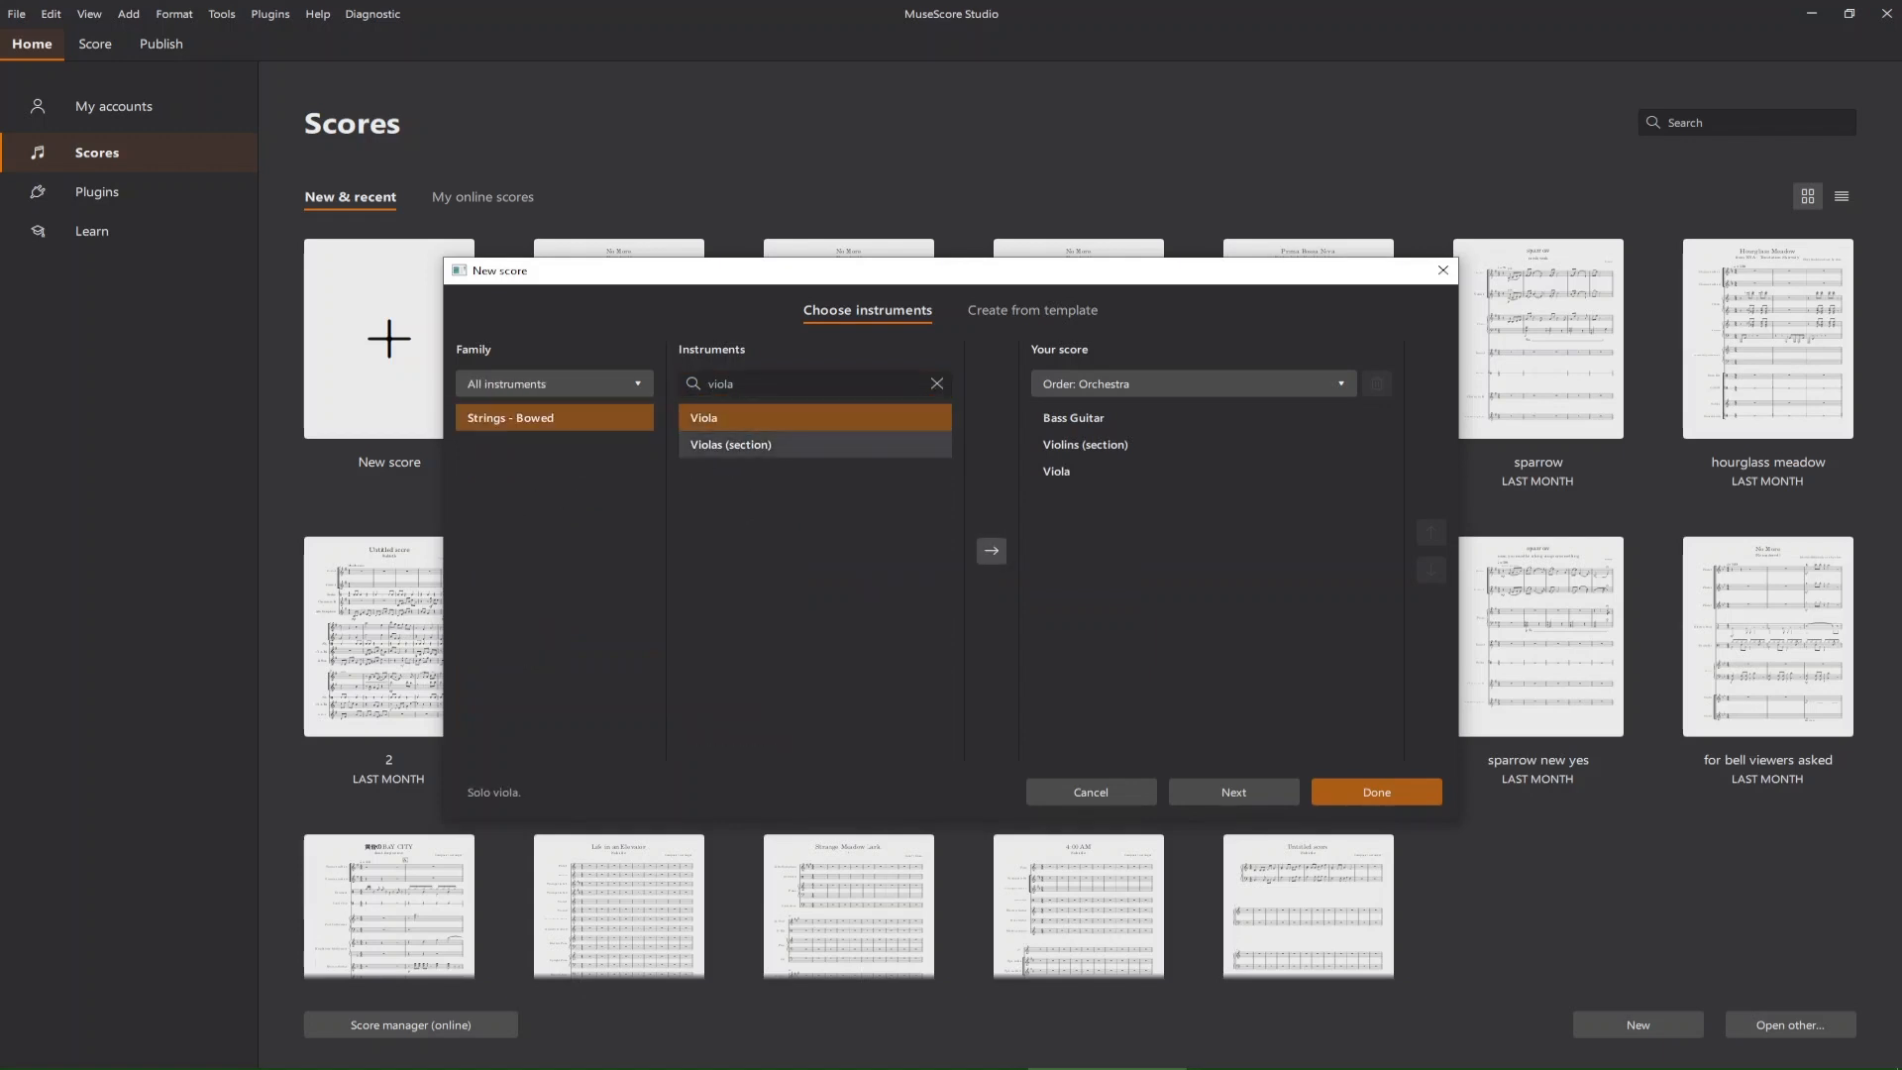
left_click(814, 445)
left_click(991, 551)
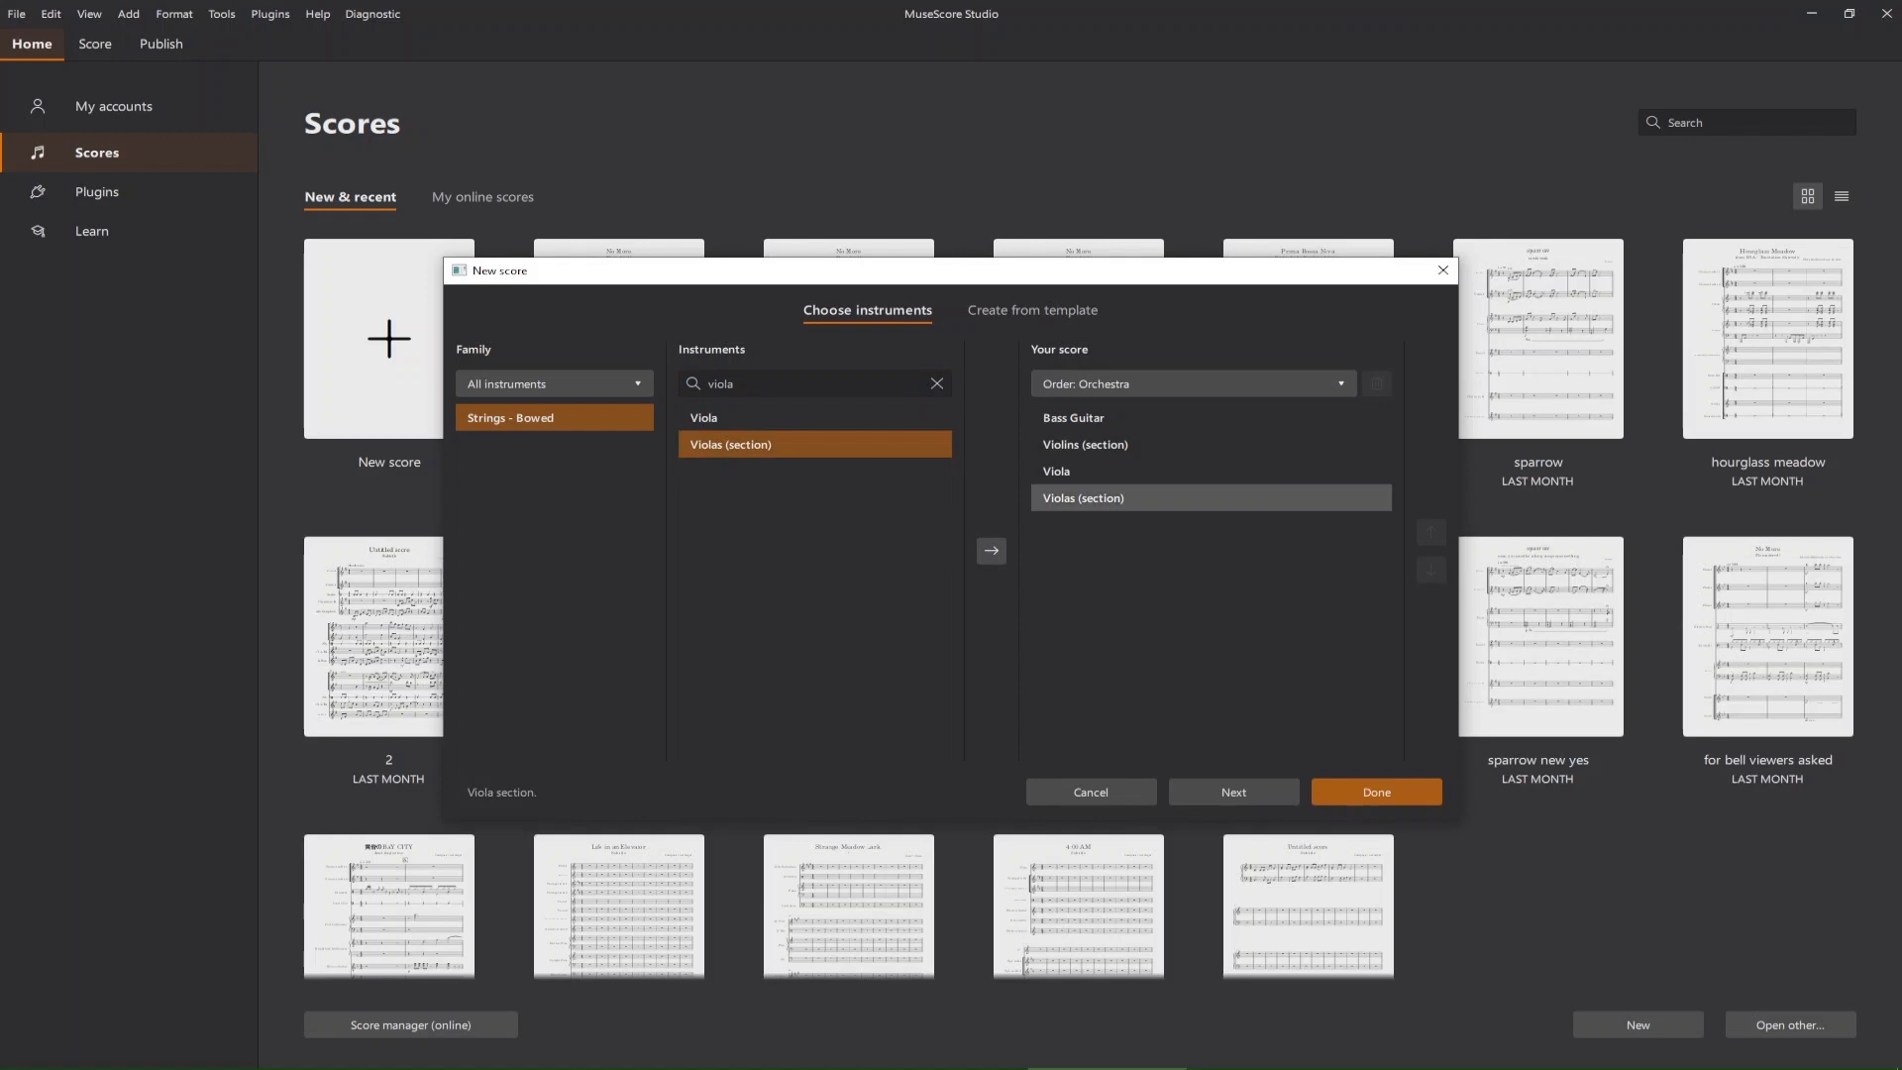
left_click(1139, 498)
left_click(1139, 472)
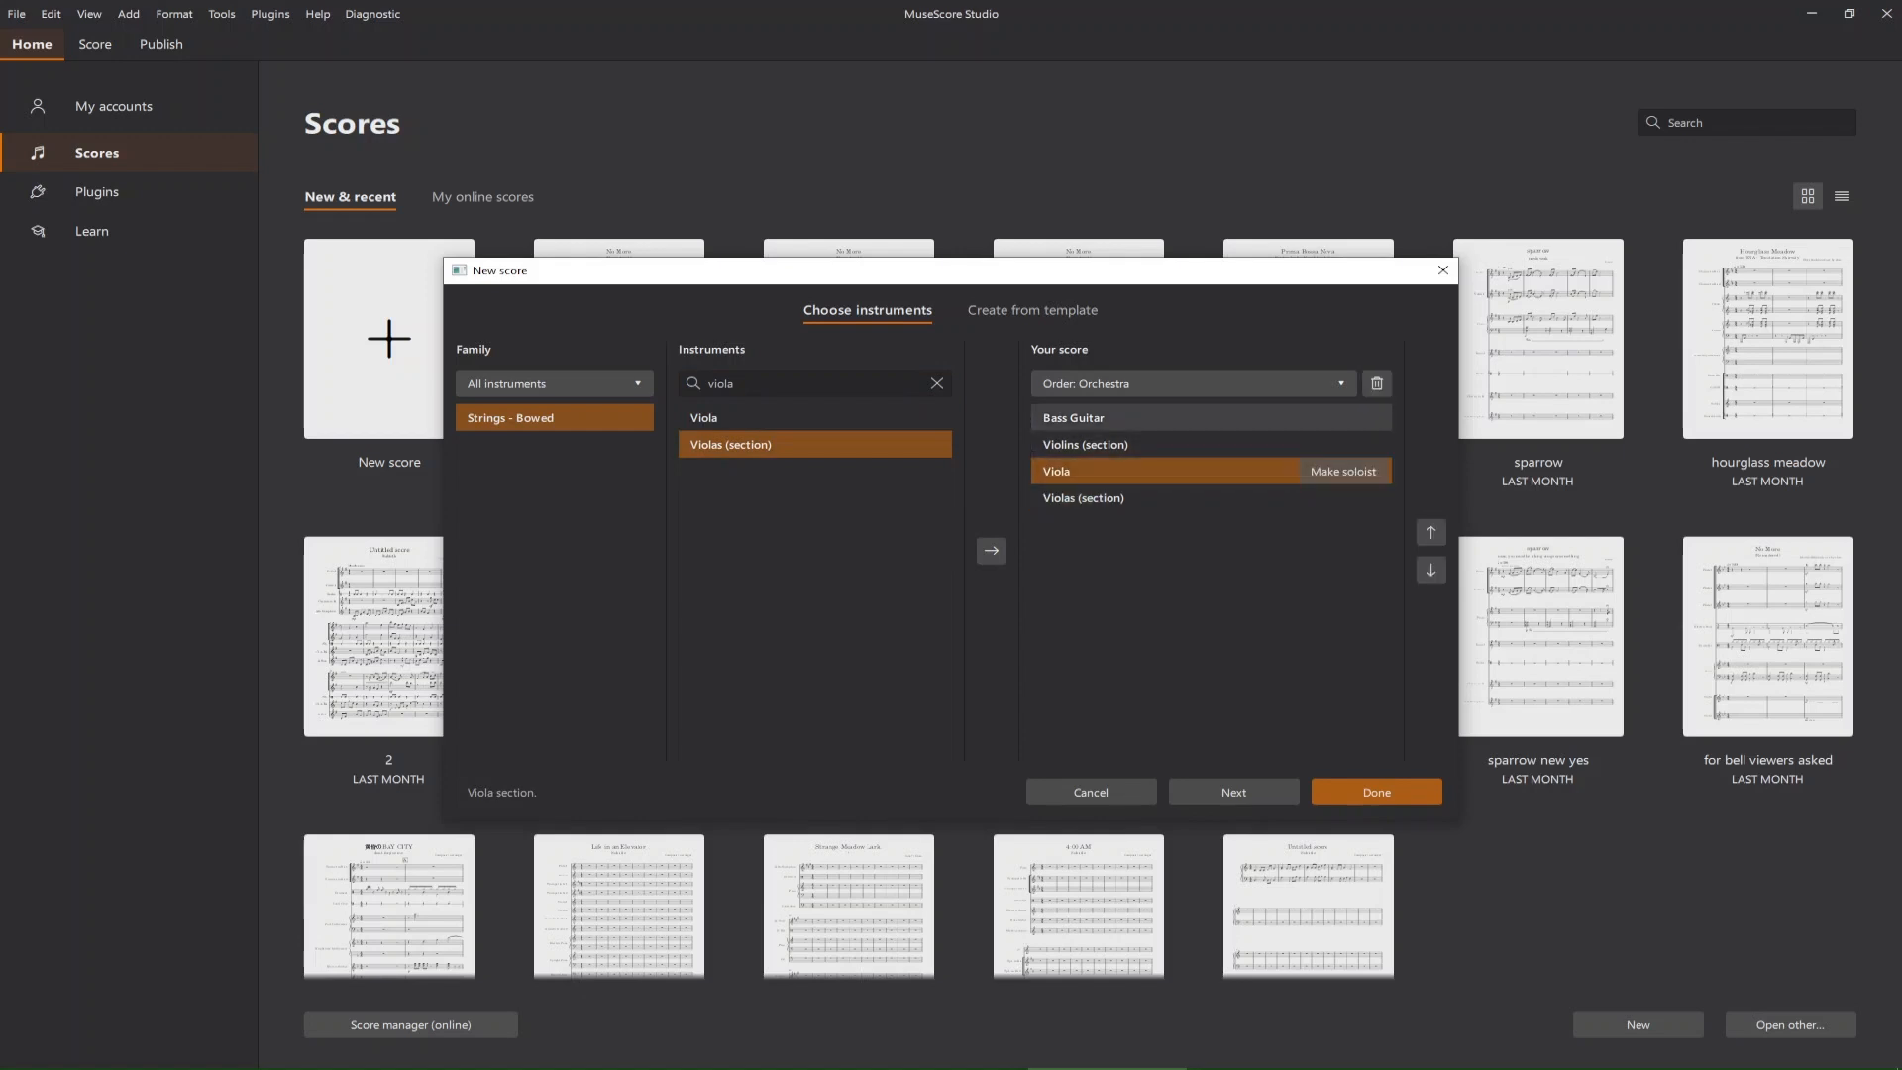
left_click(1377, 384)
Find the drum instruments and add the 5-Piece Drum Kit to the score.
left_click(936, 384)
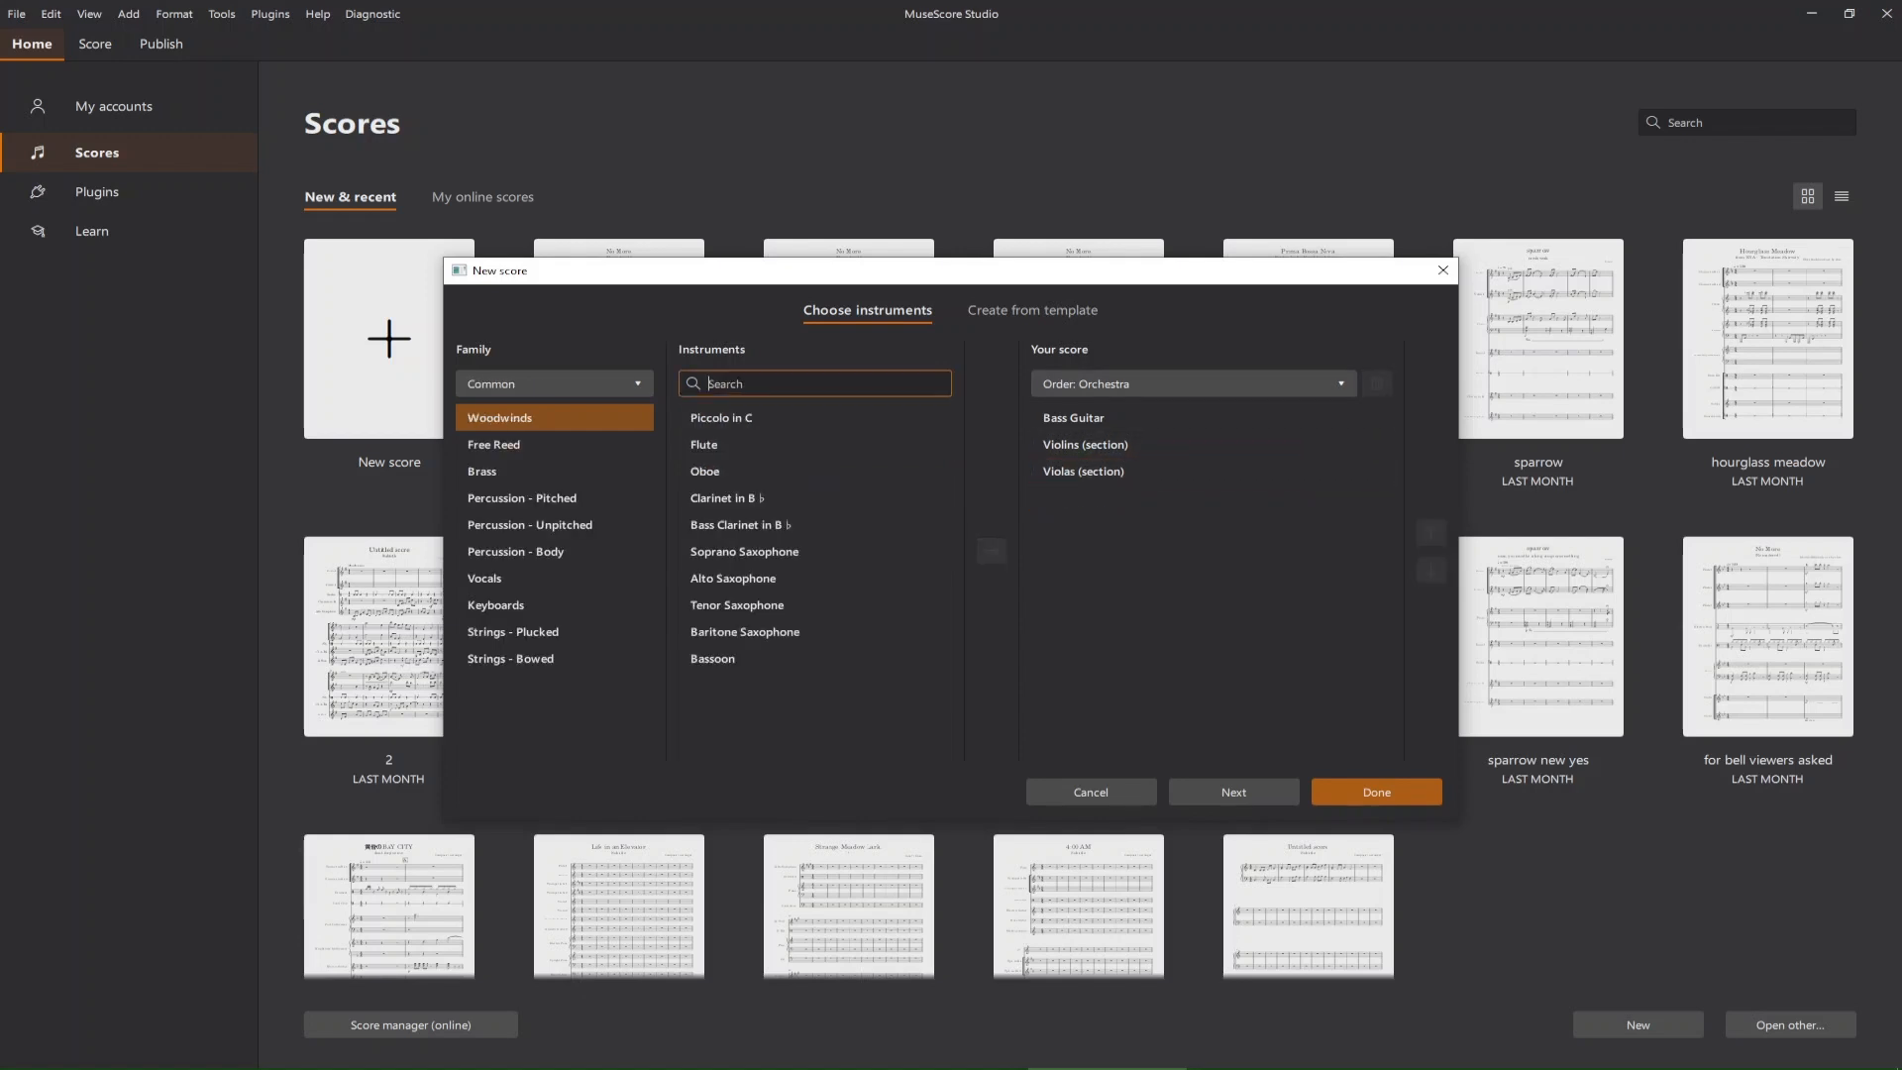
type("drum")
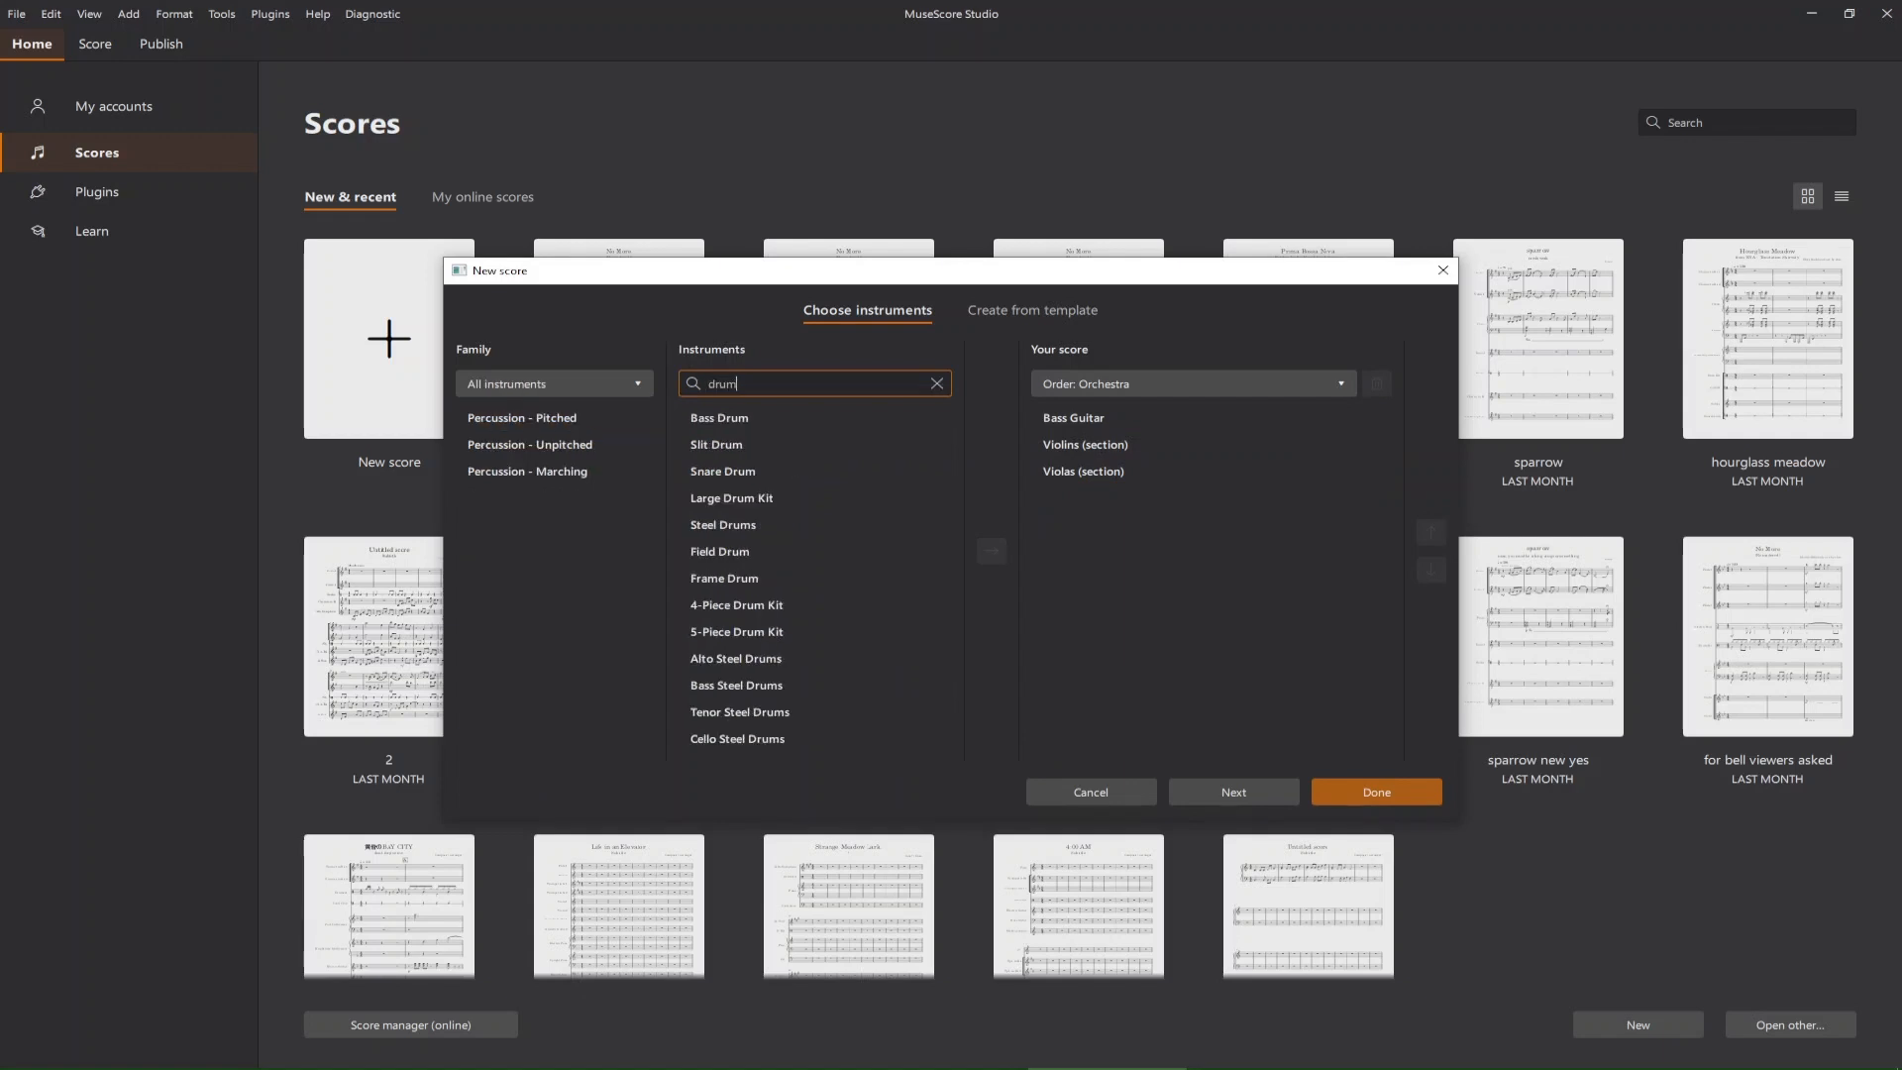
type("set")
key("BackSpace")
key("BackSpace")
key("BackSpace")
left_click(735, 631)
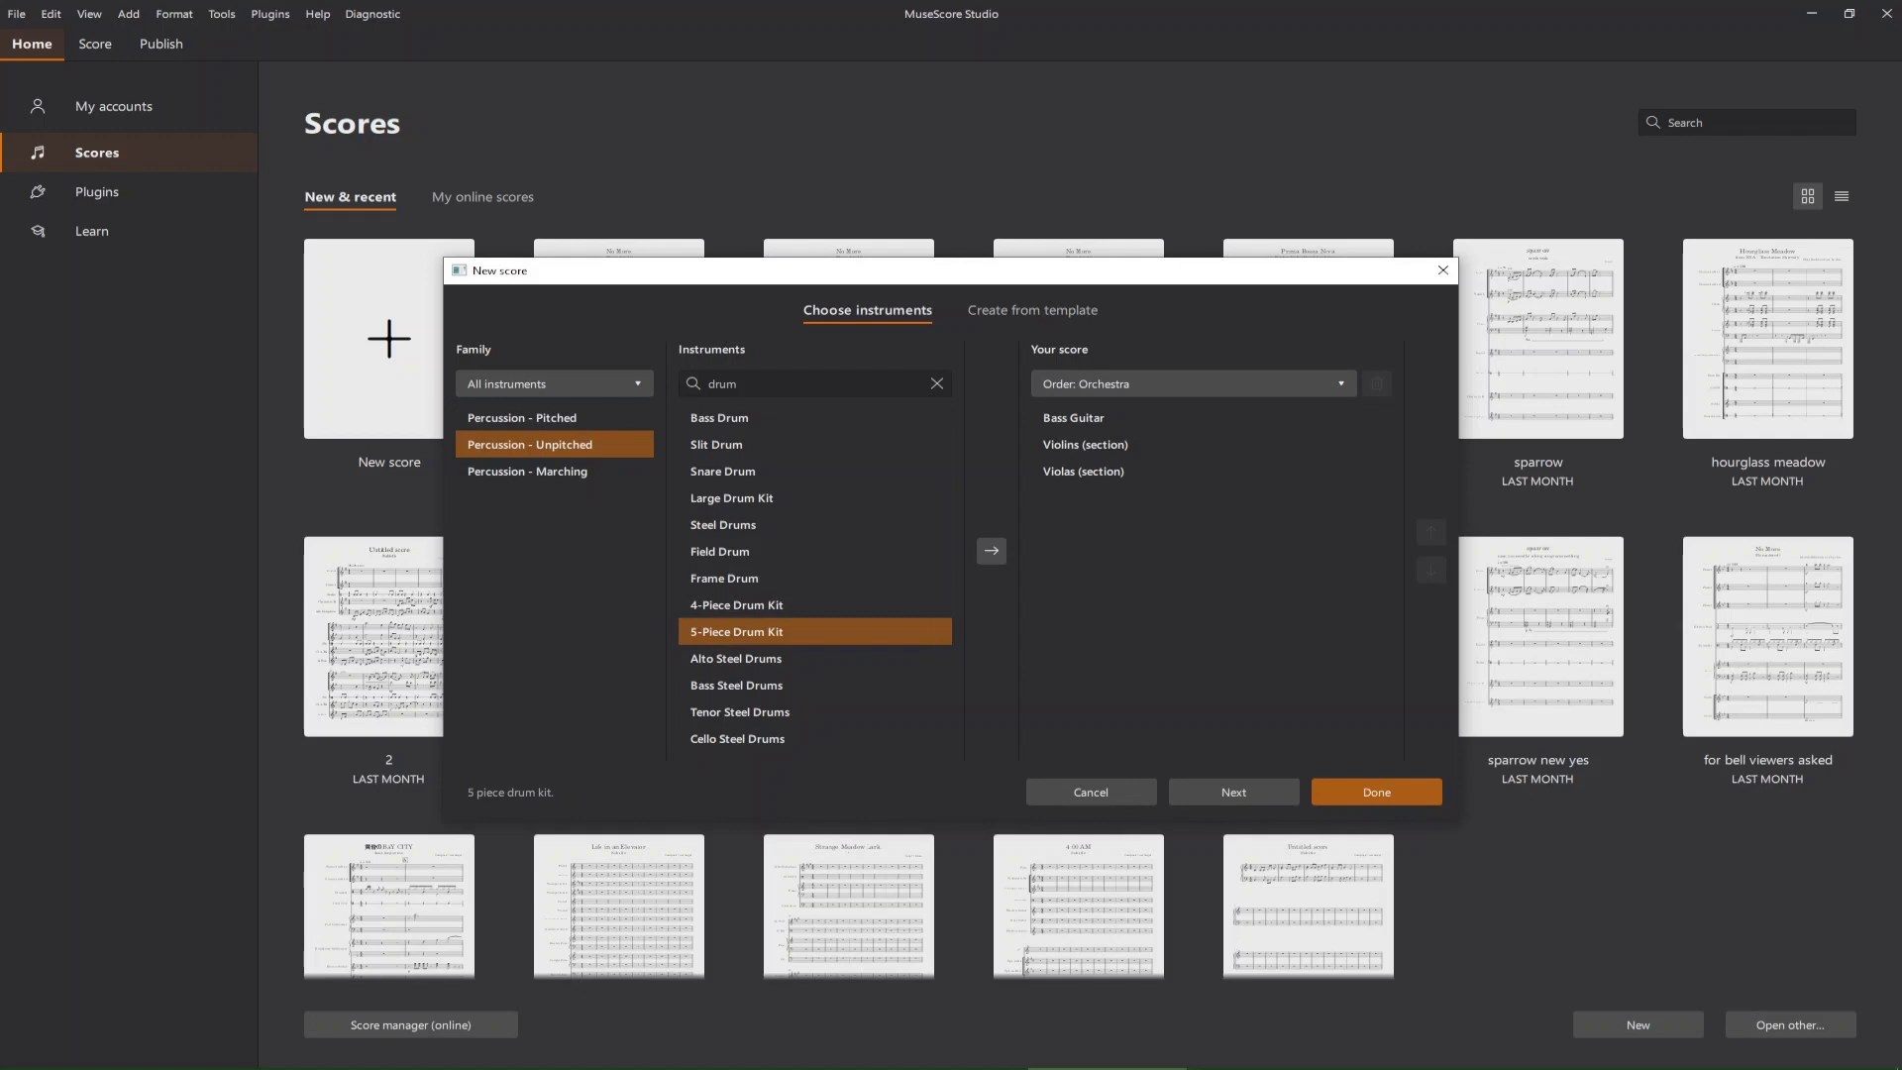
left_click(991, 551)
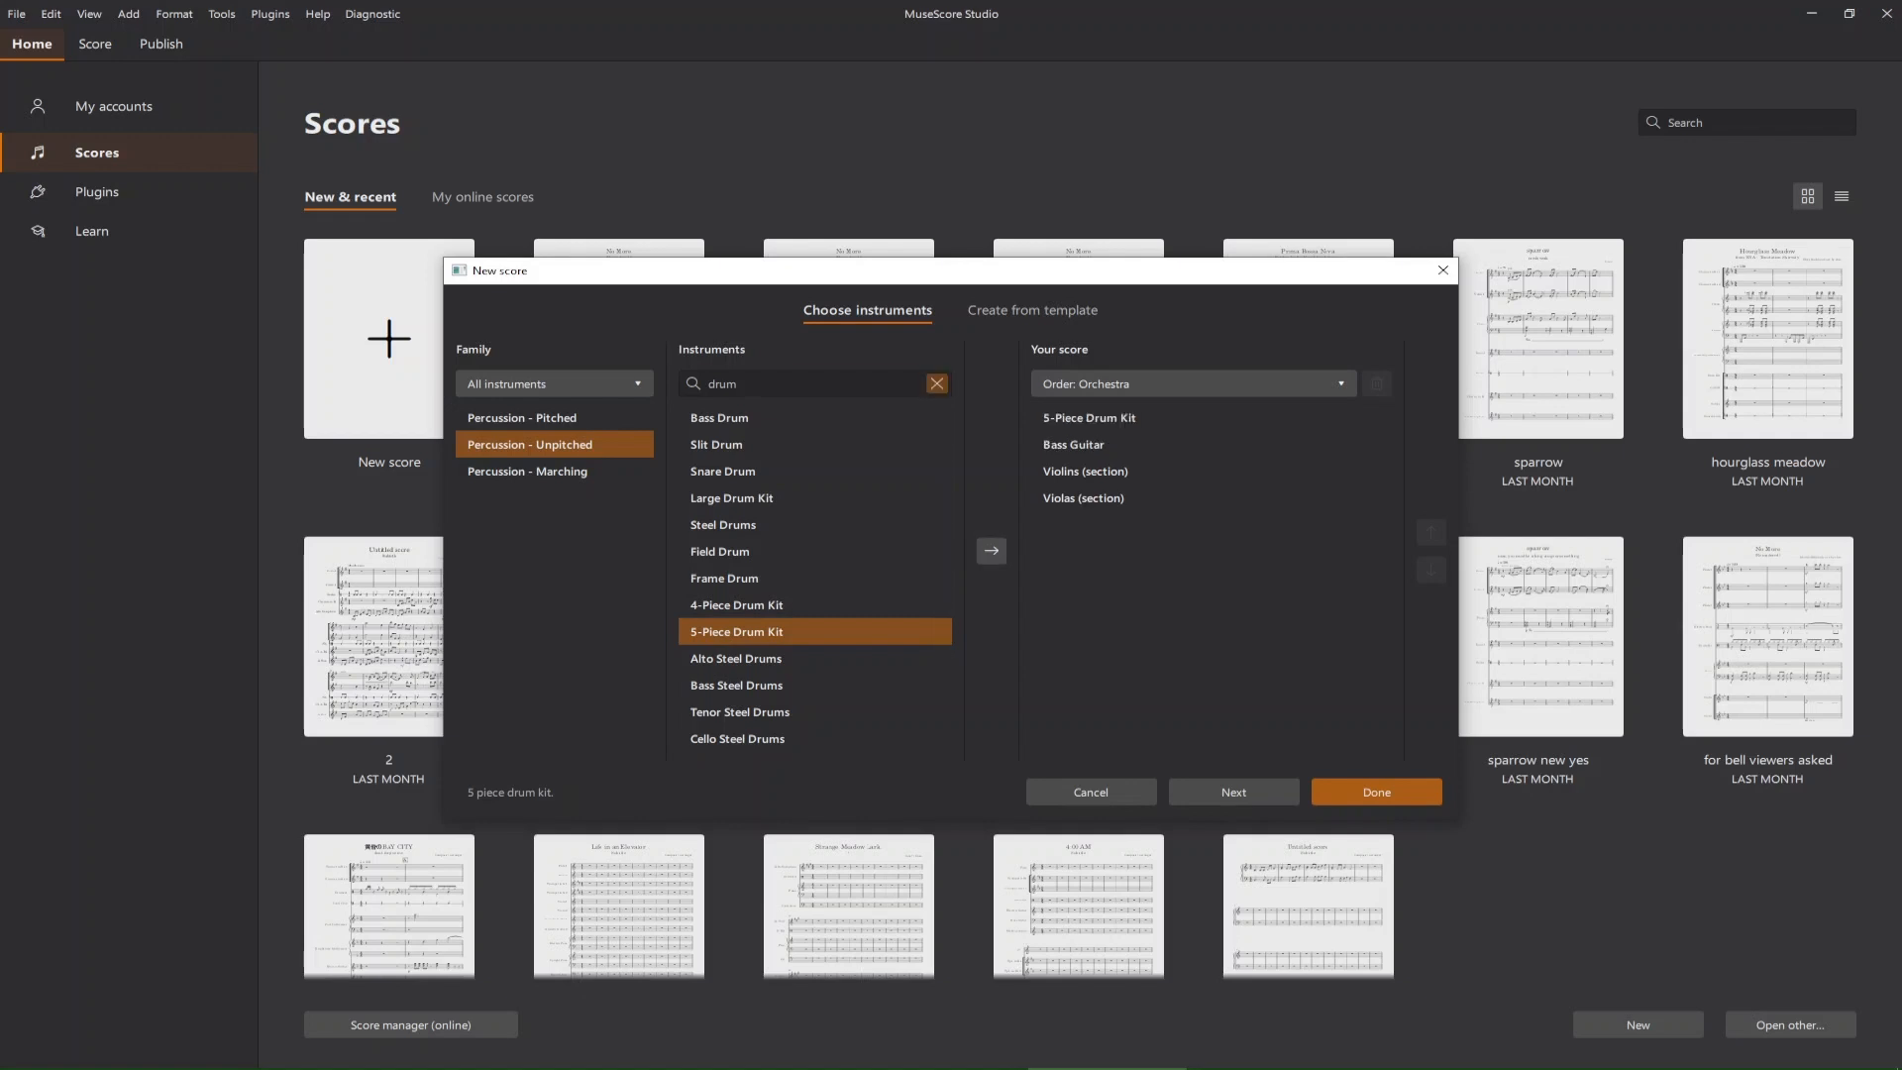
Find the electric instruments and add Electric Guitar to the score.
left_click(936, 383)
type("elec")
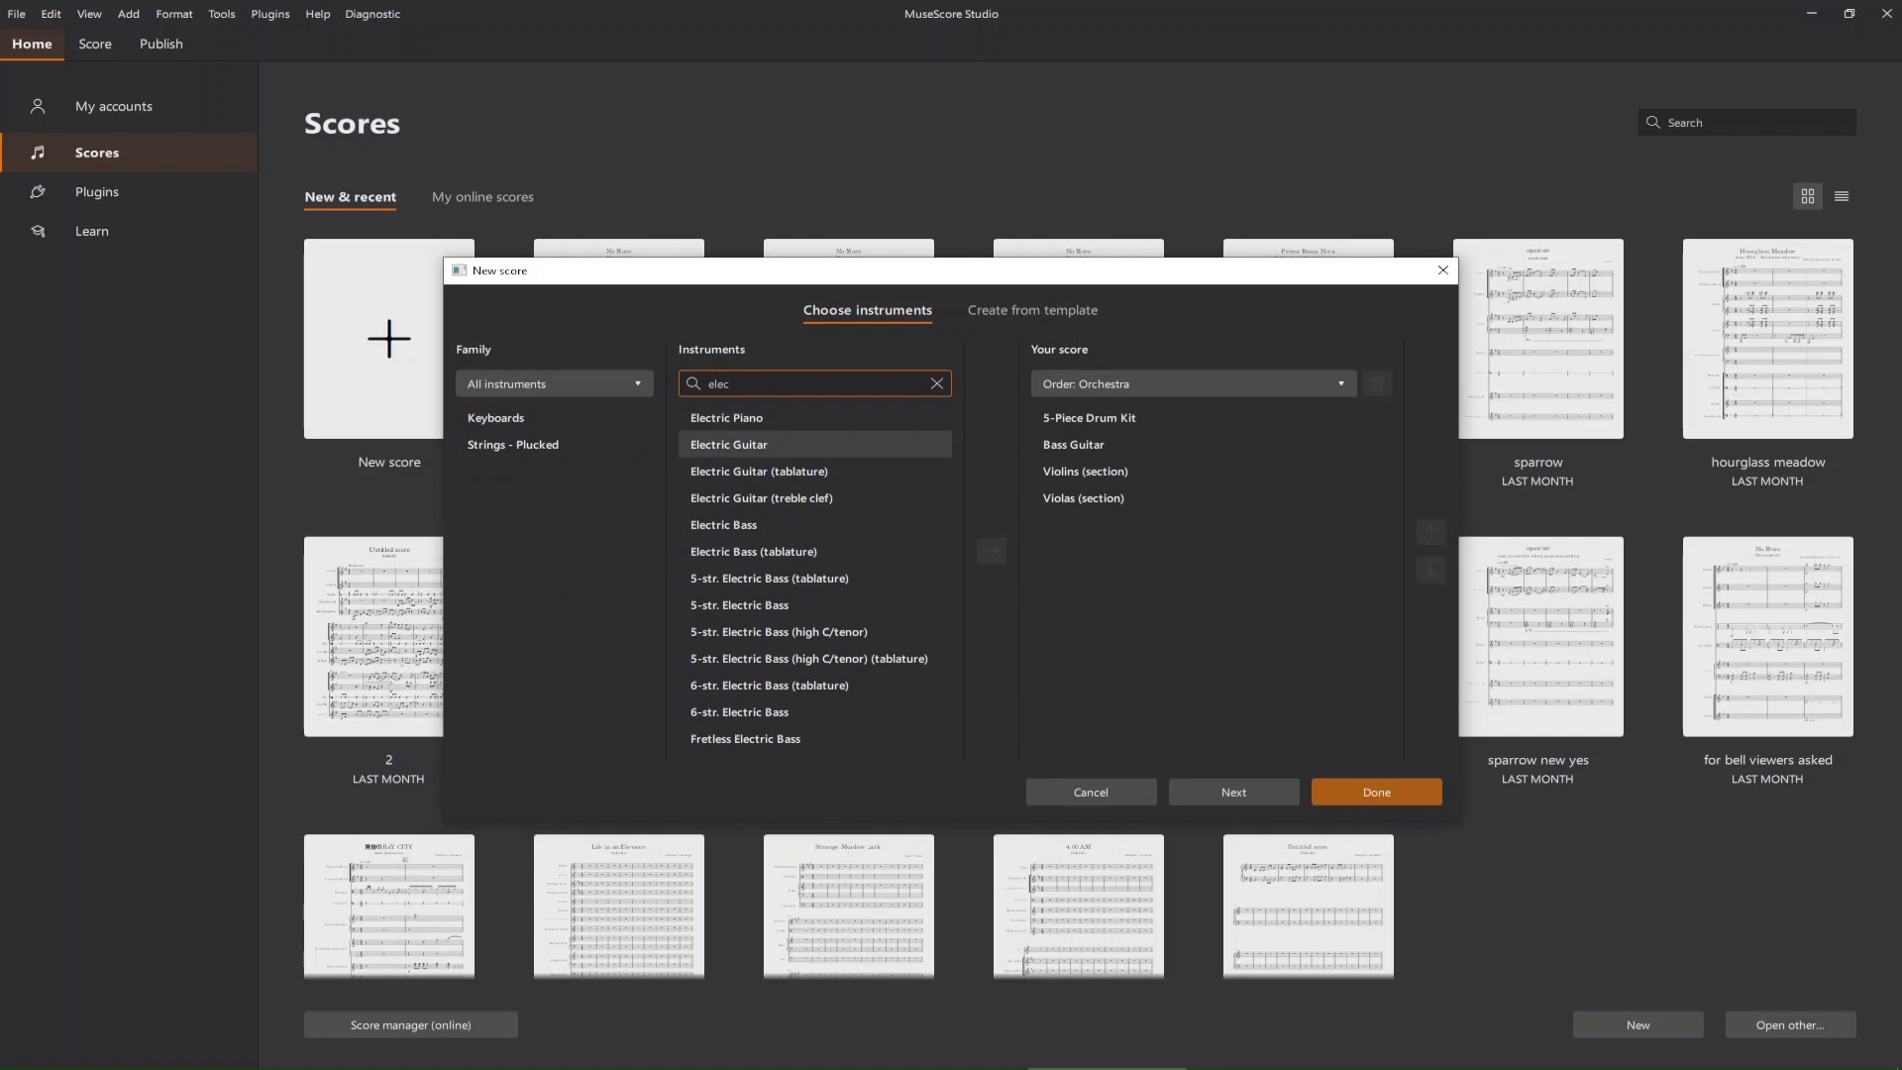
left_click(736, 445)
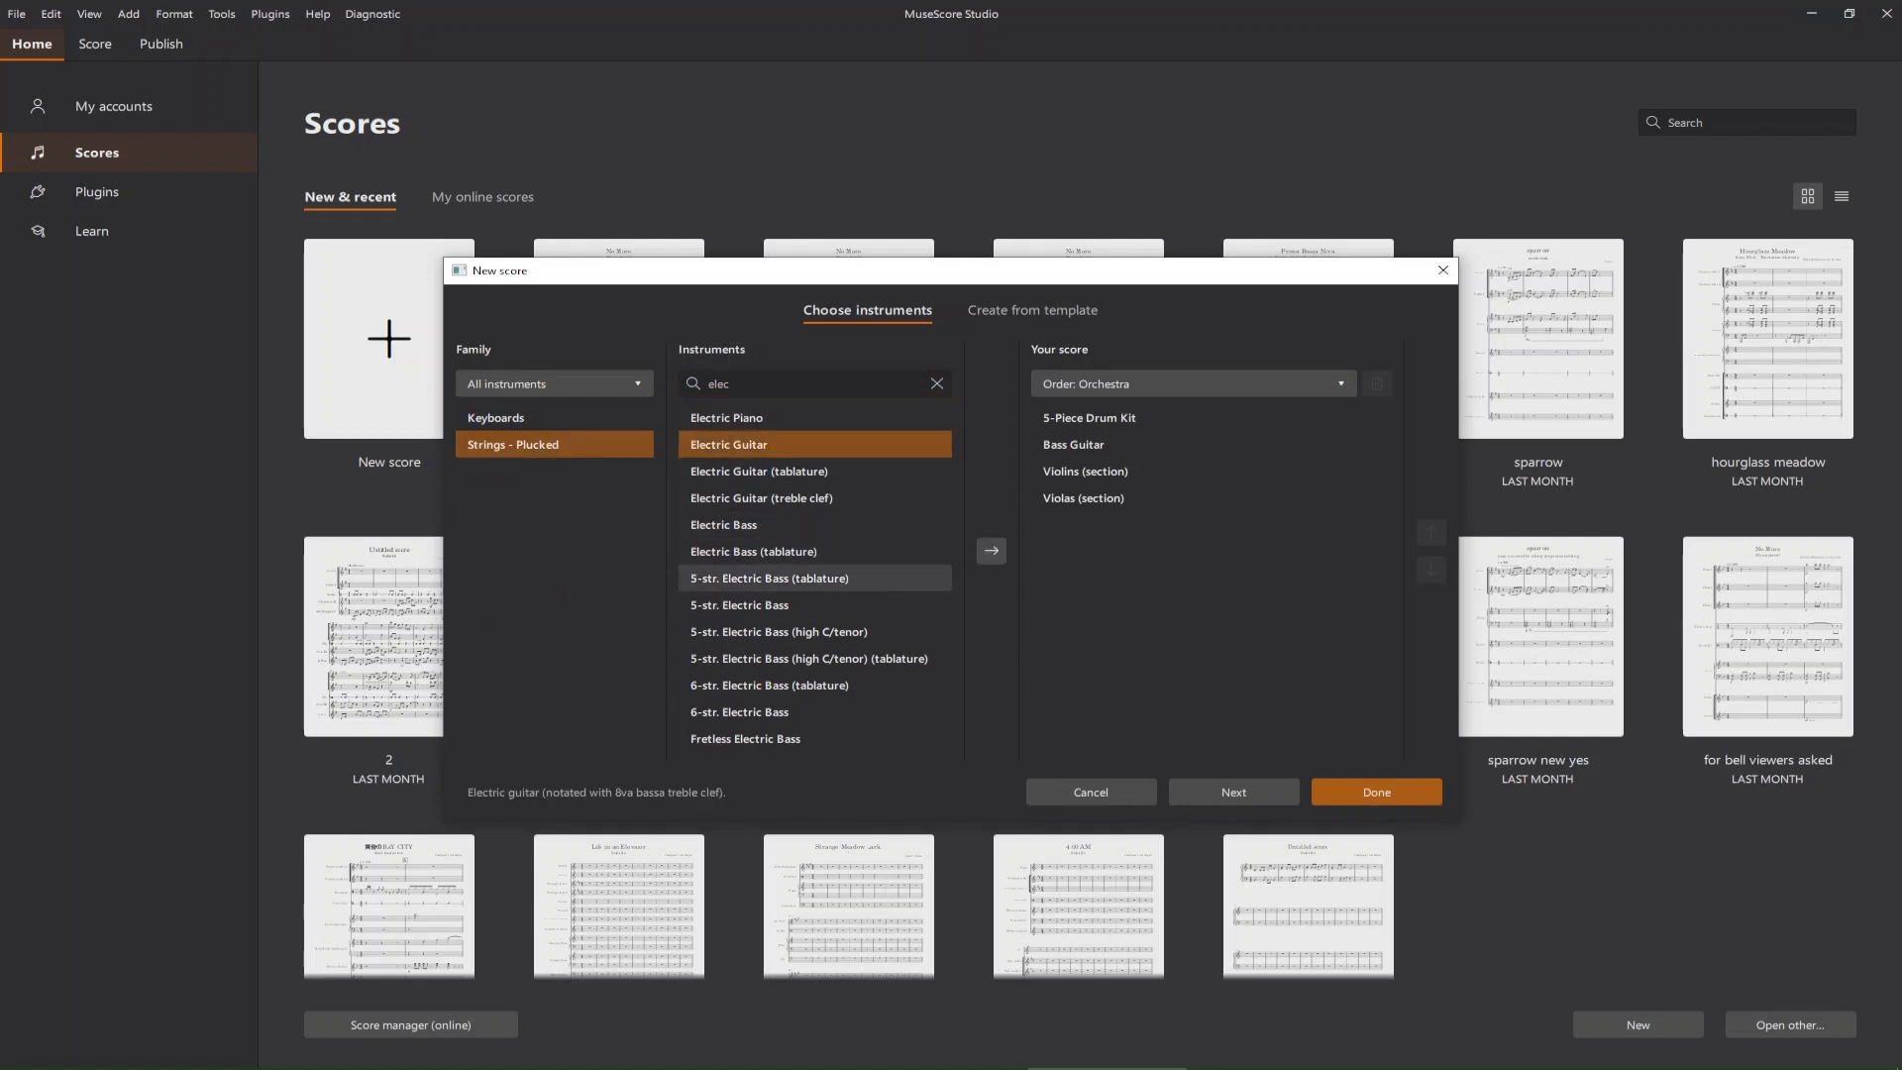
left_click(992, 551)
Clear the instrument search and add Flute from the woodwinds to the score.
left_click(936, 384)
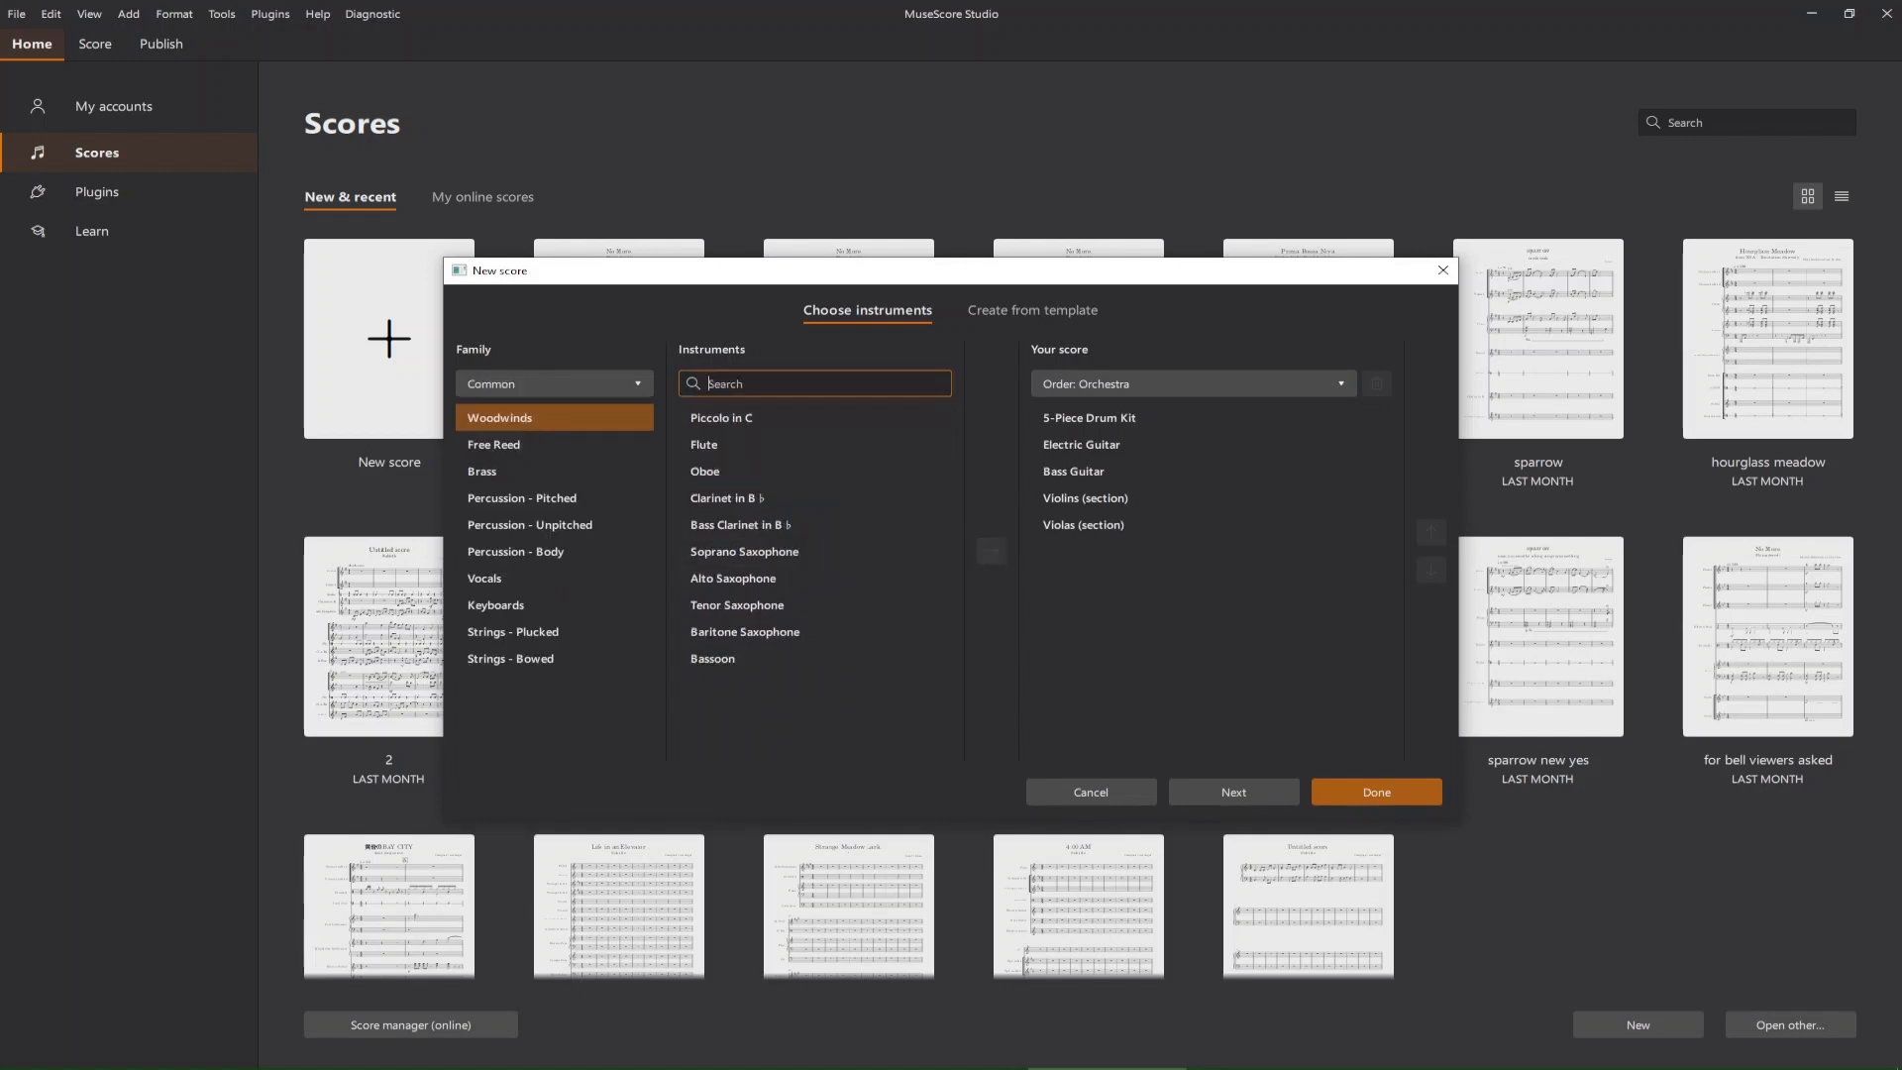
left_click(1139, 472)
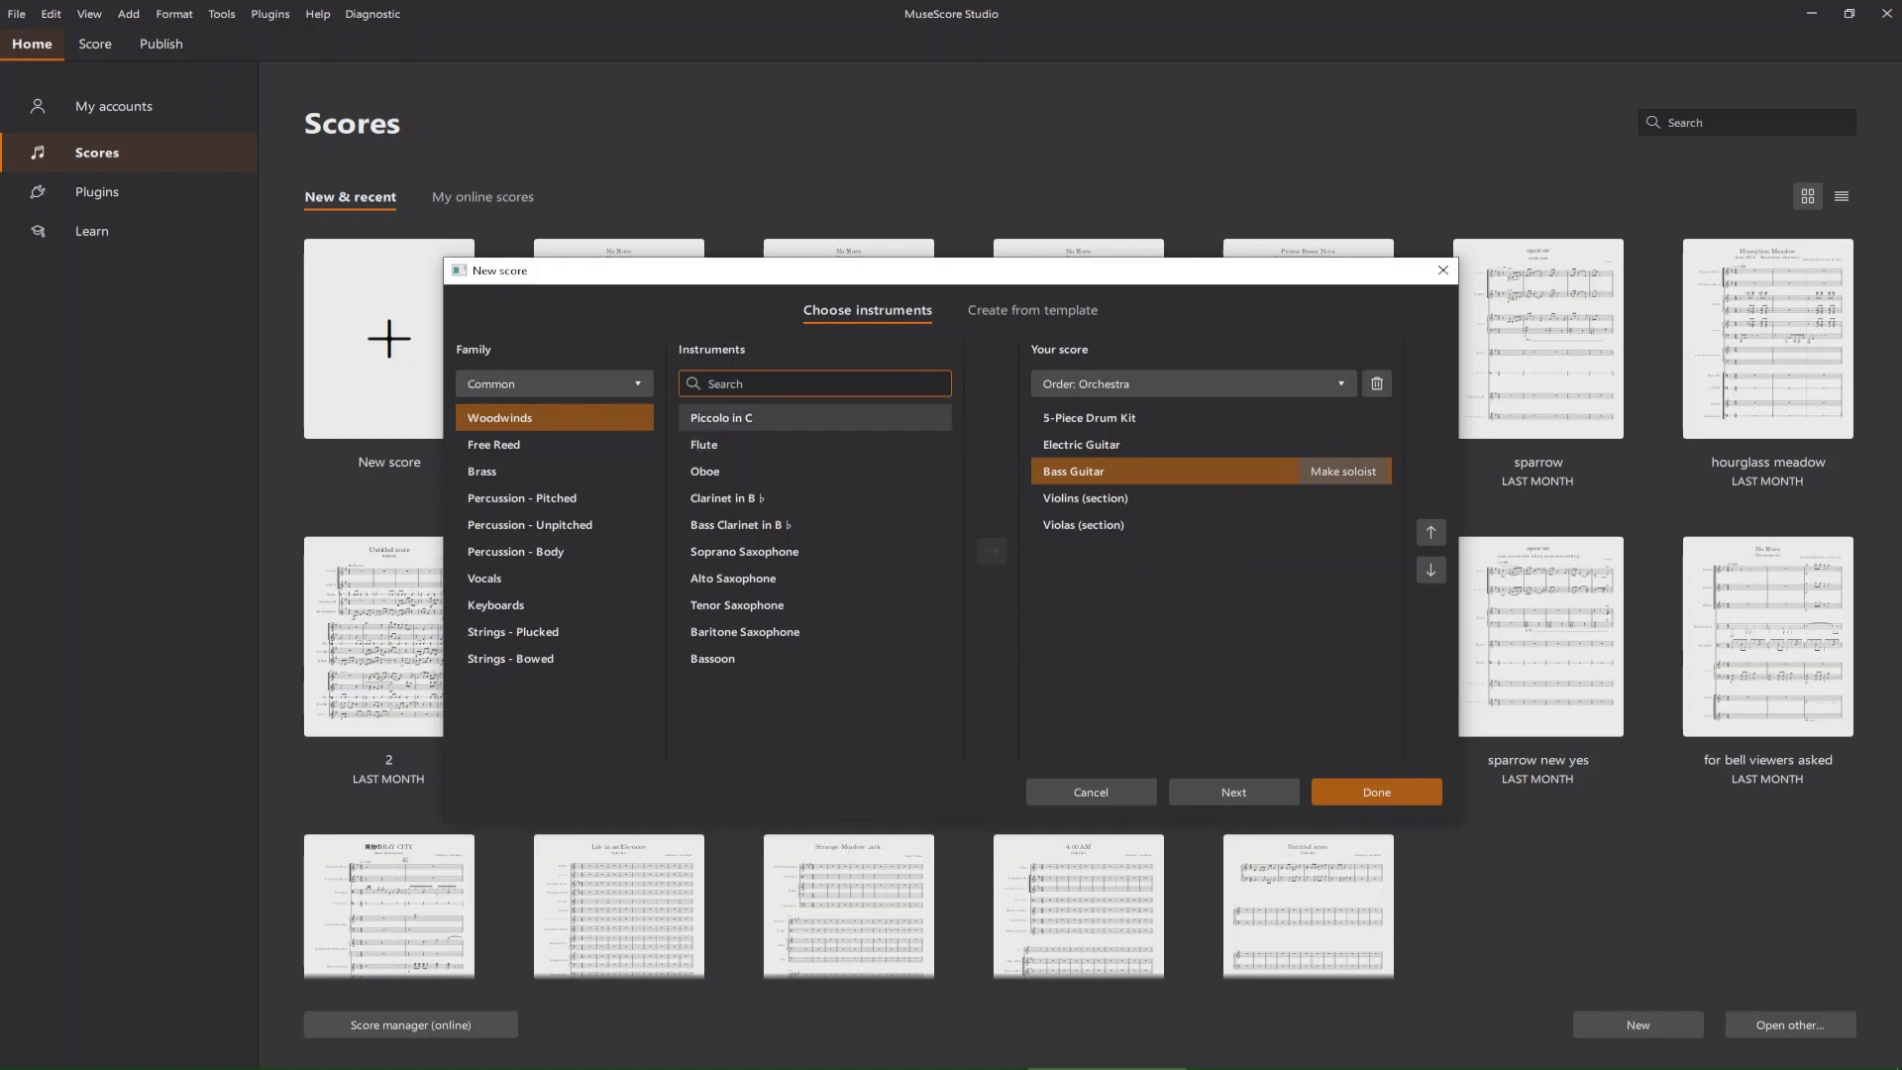
left_click(814, 445)
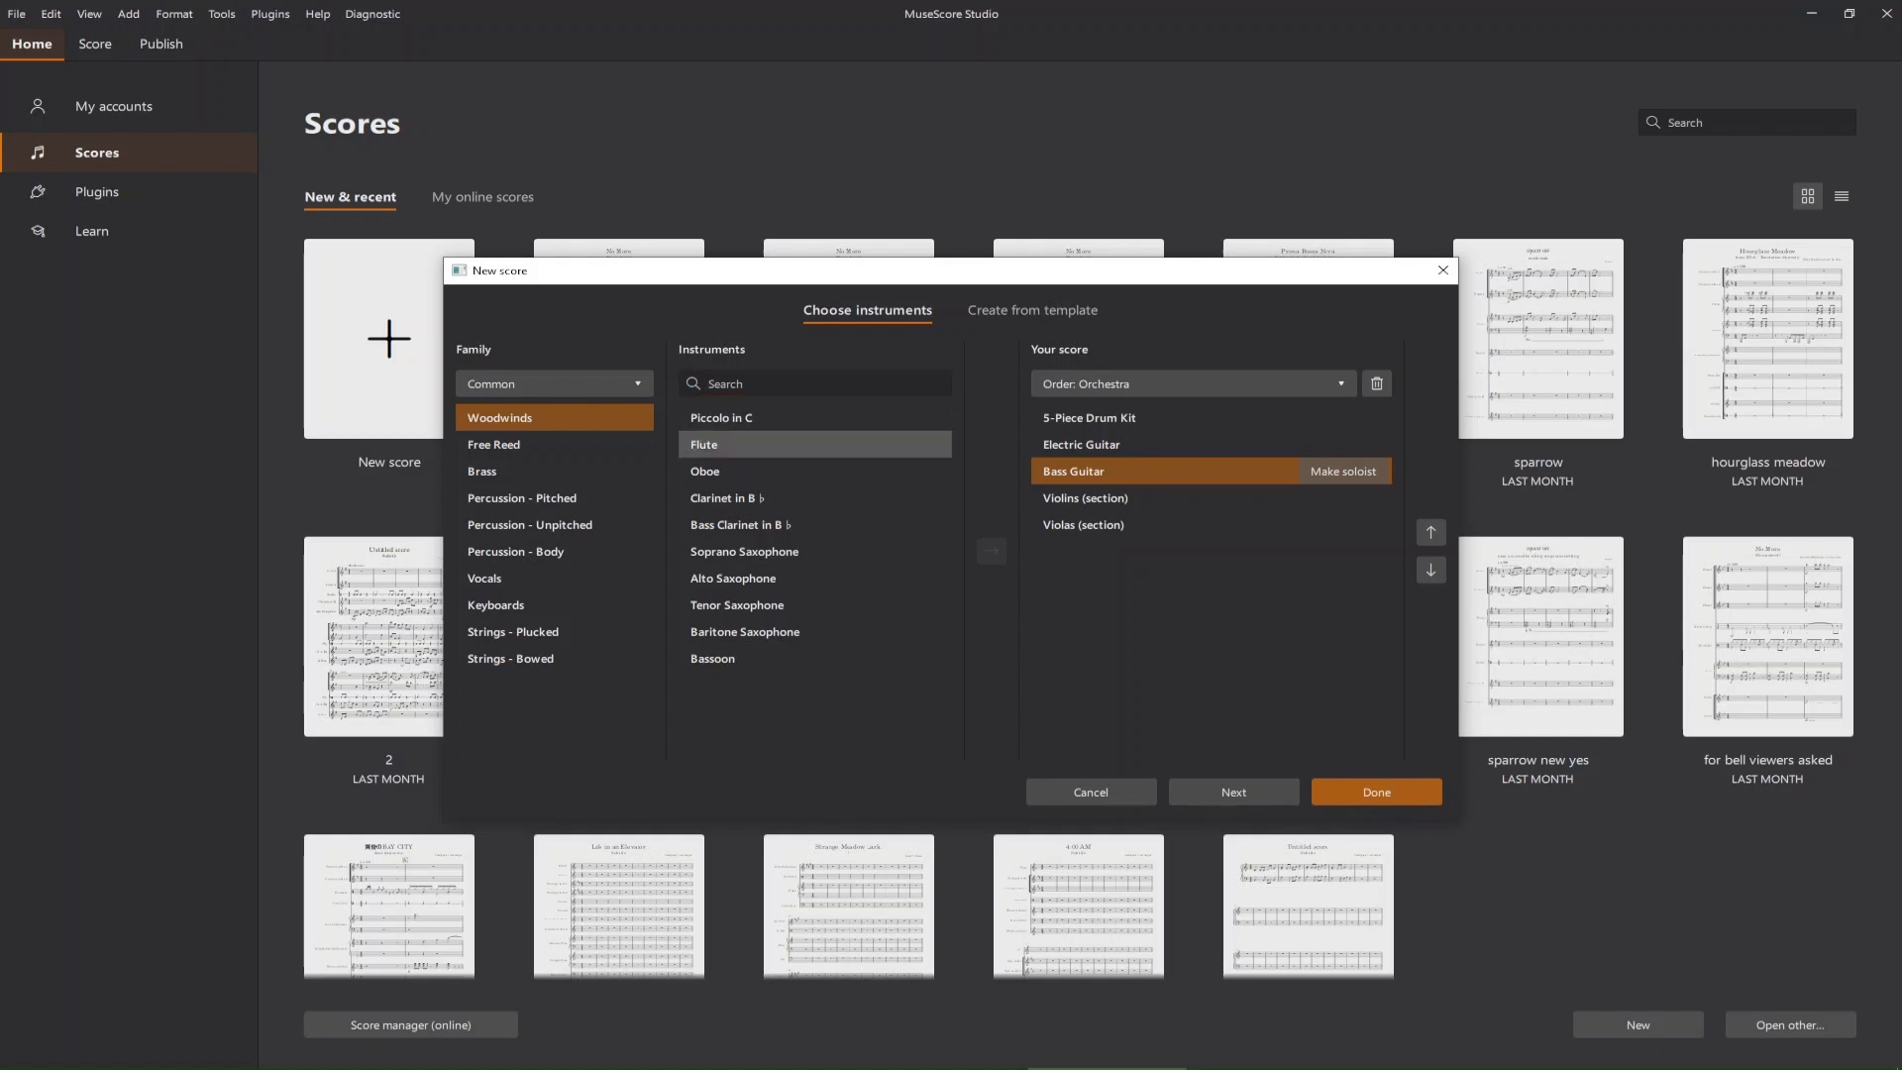
left_click(992, 550)
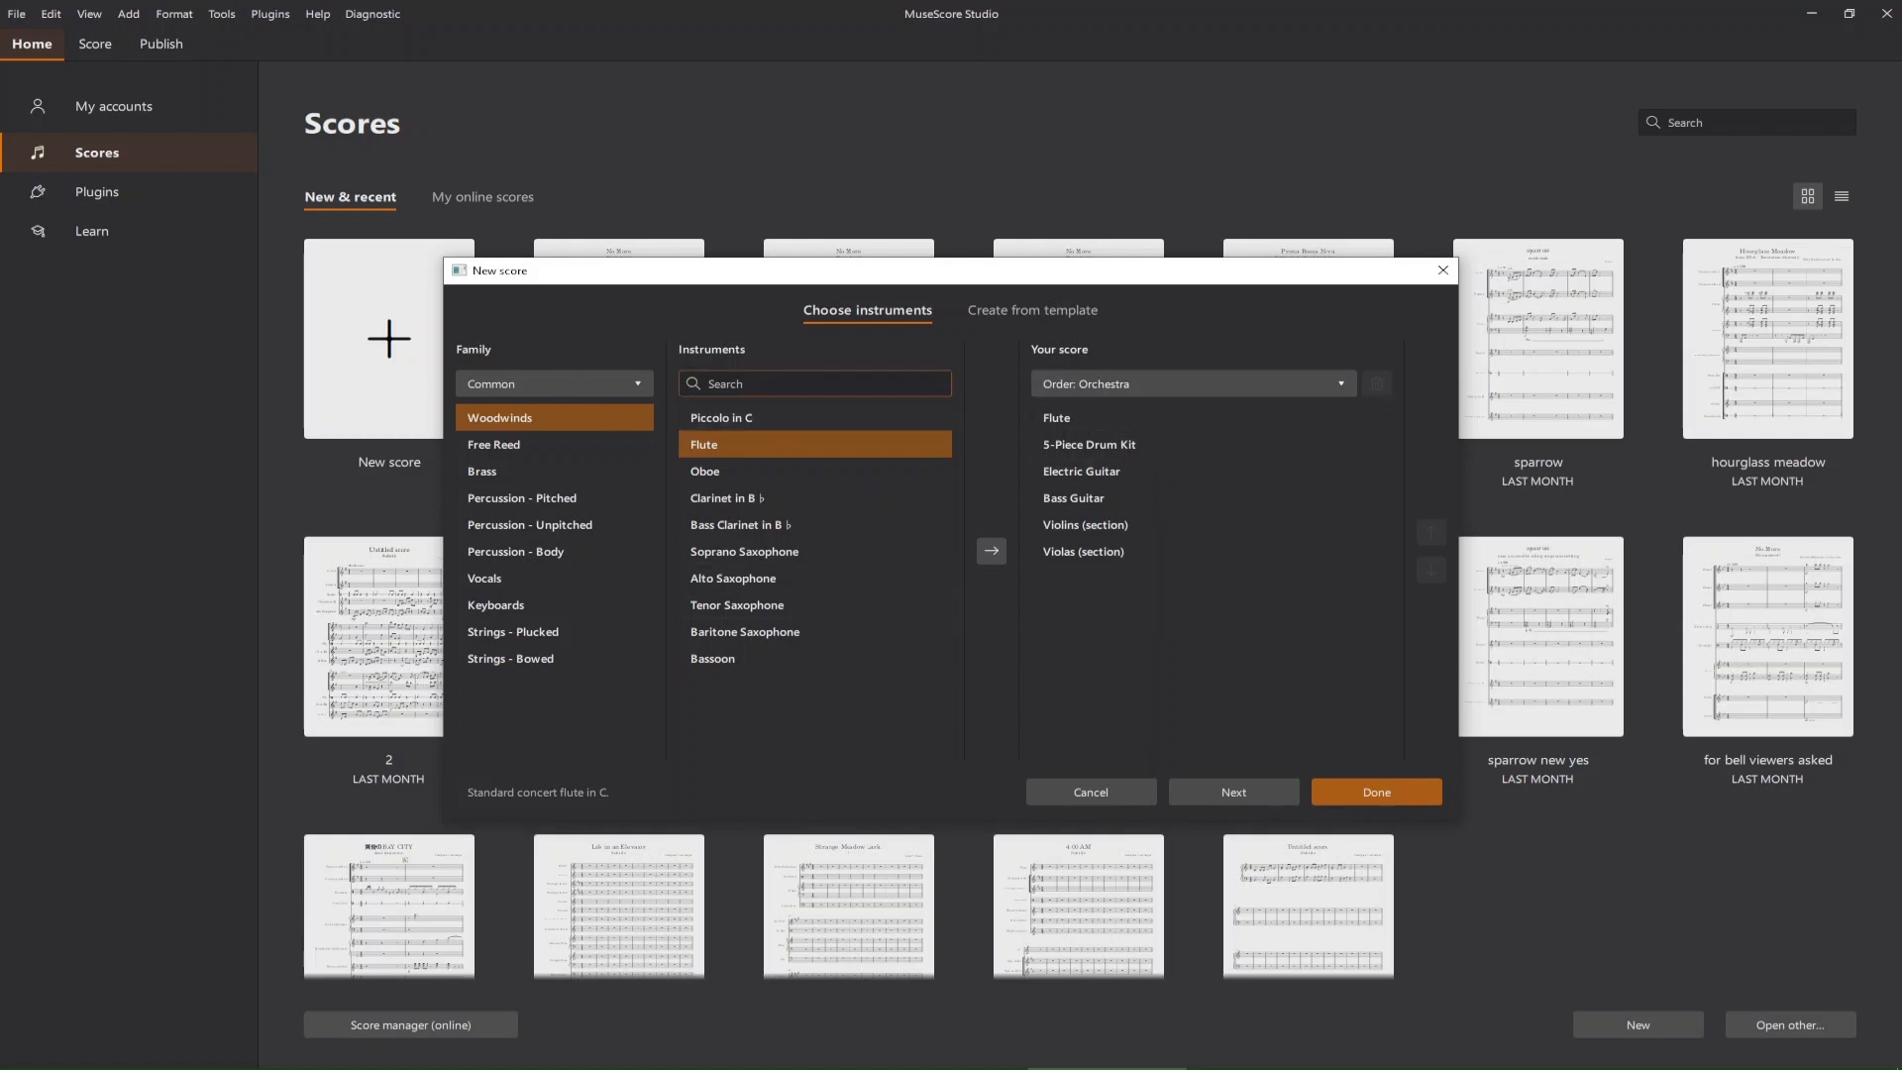
Try adding another Violins (section) to the score and remove the duplicate from the instruments.
left_click(793, 385)
type("viol")
key("Down")
key("Down")
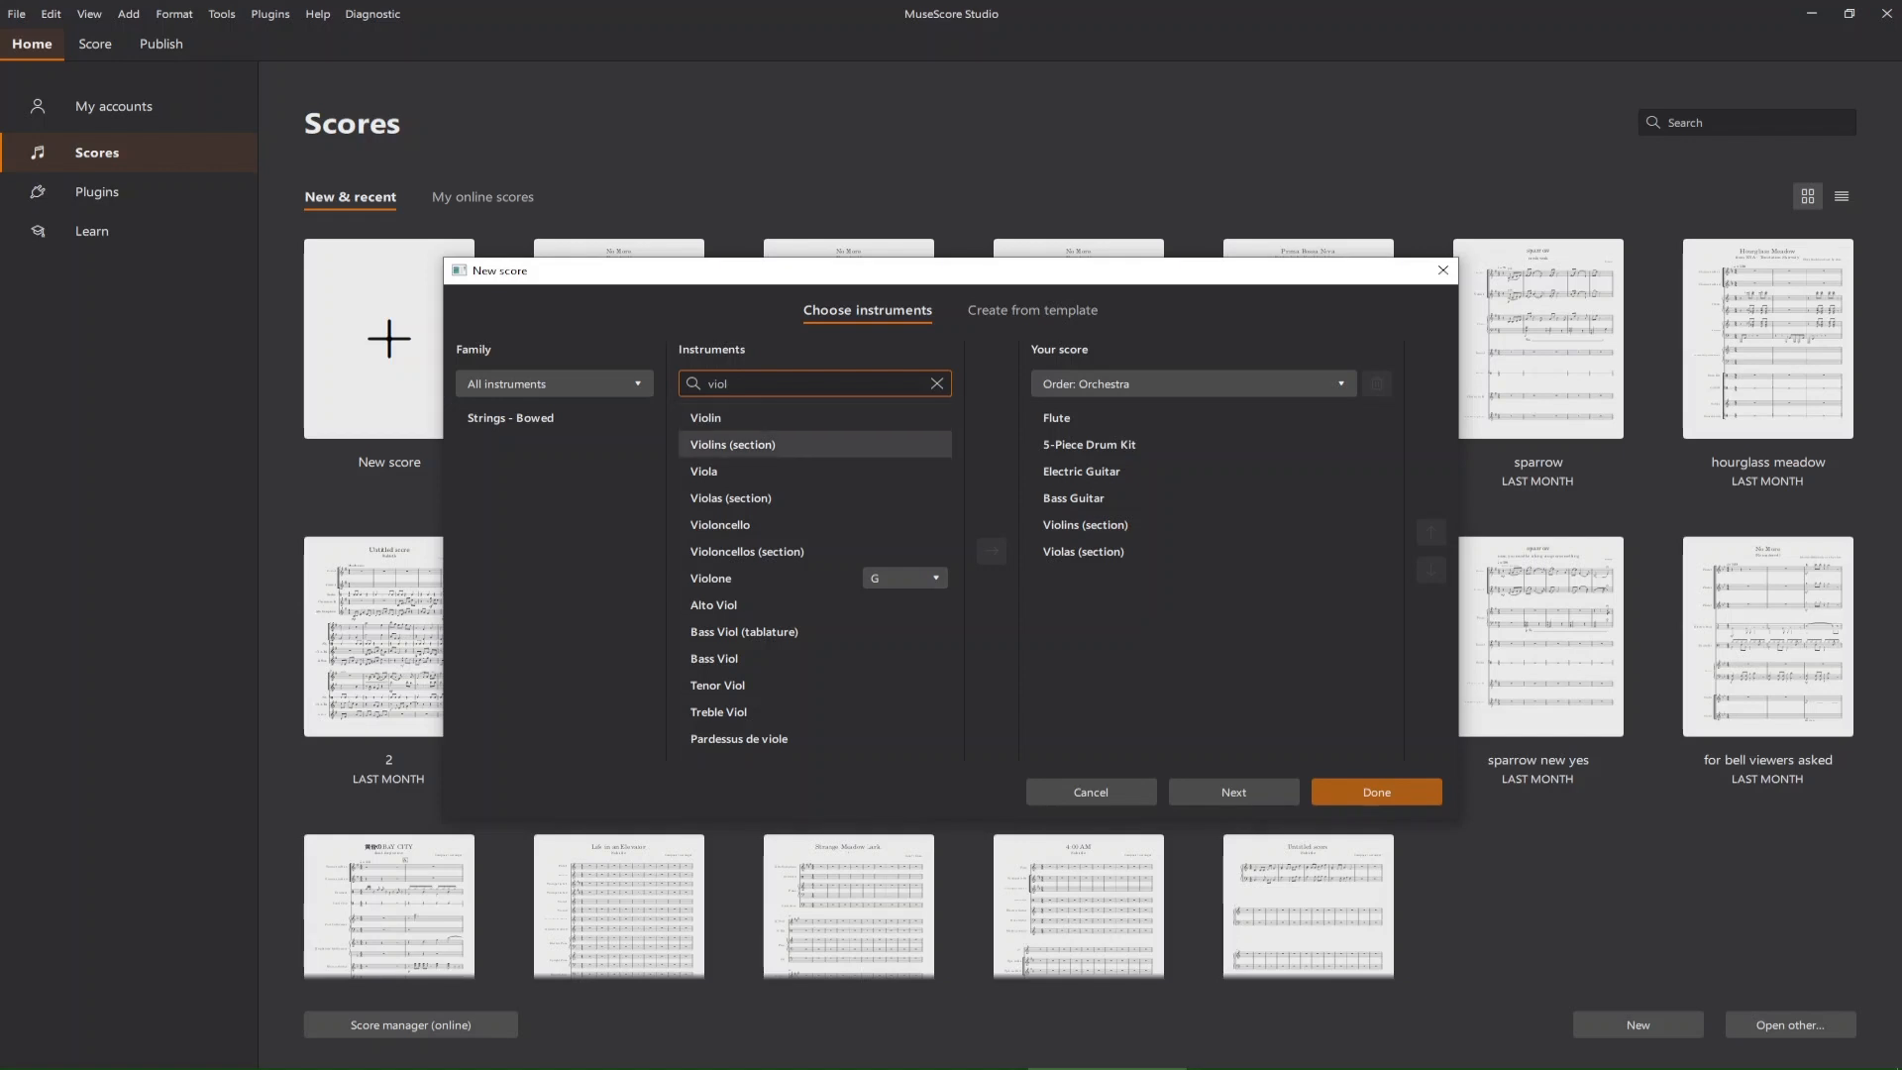
left_click(992, 551)
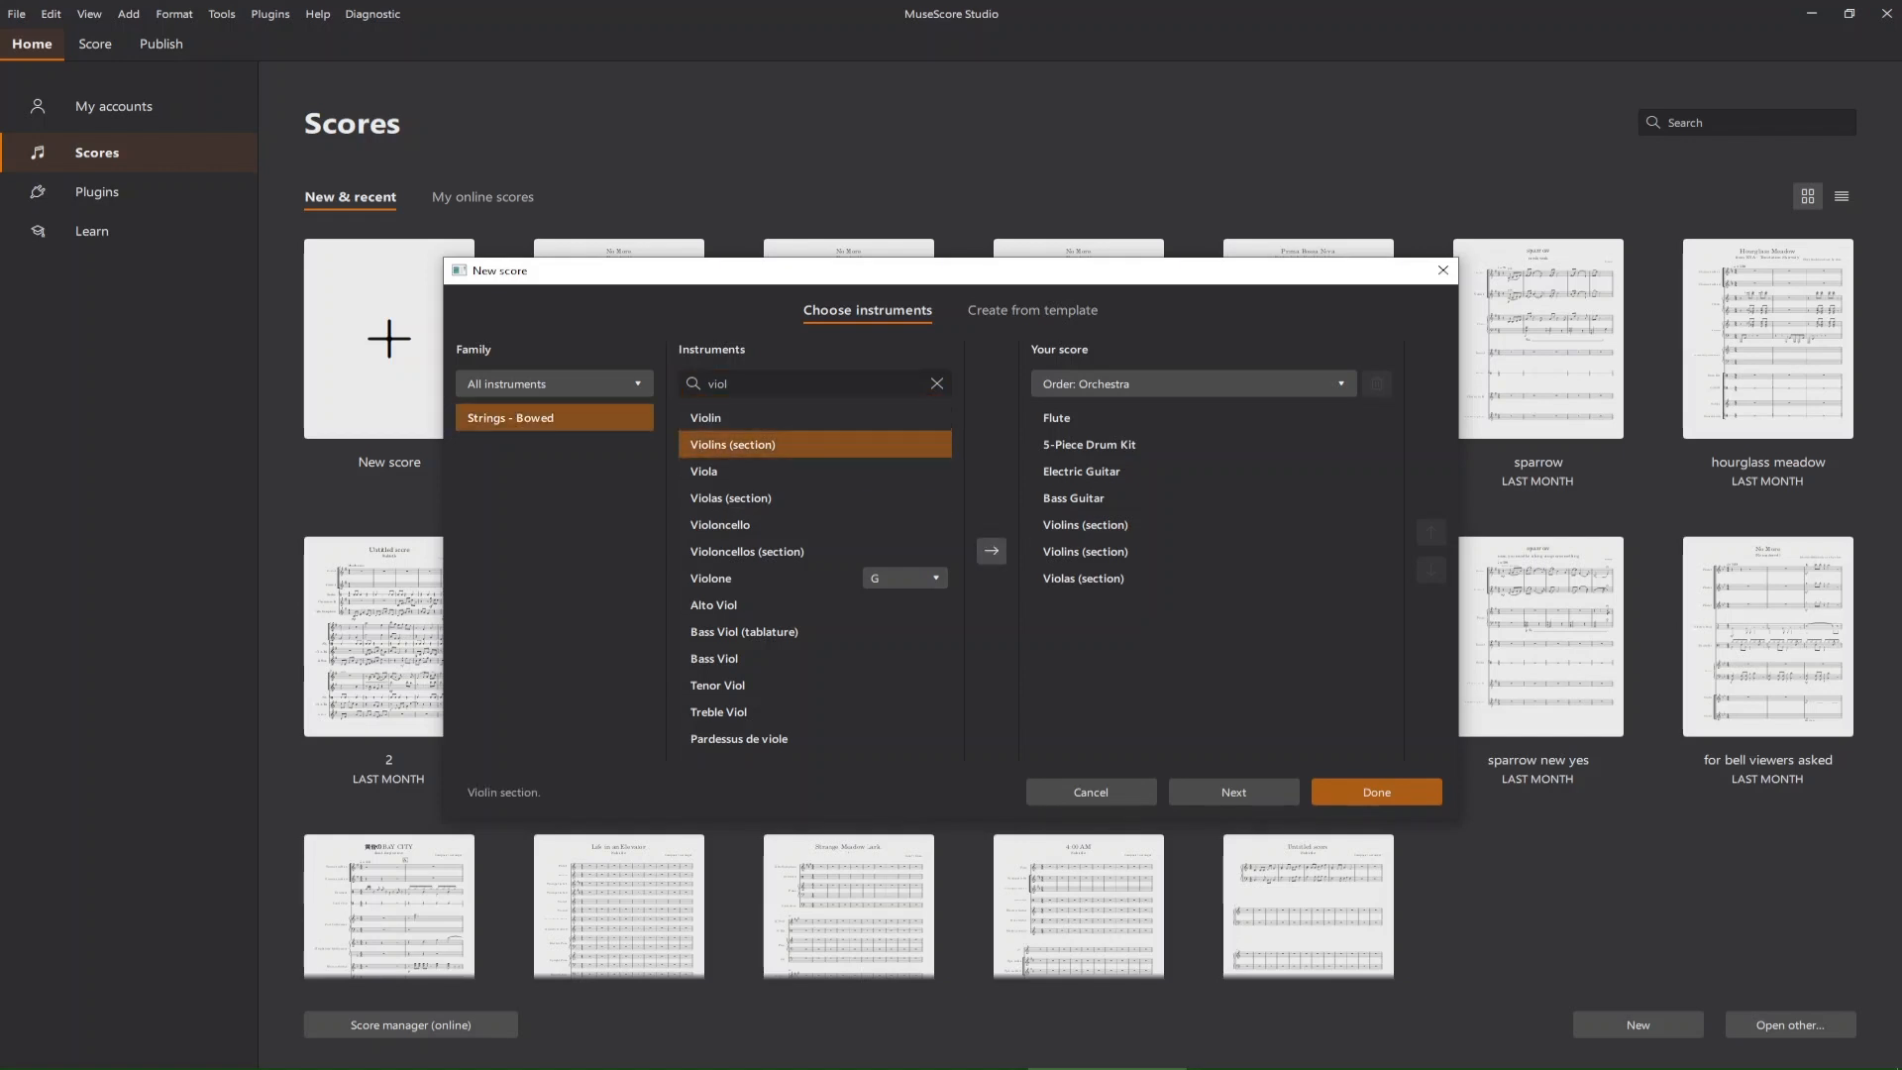
left_click(1139, 578)
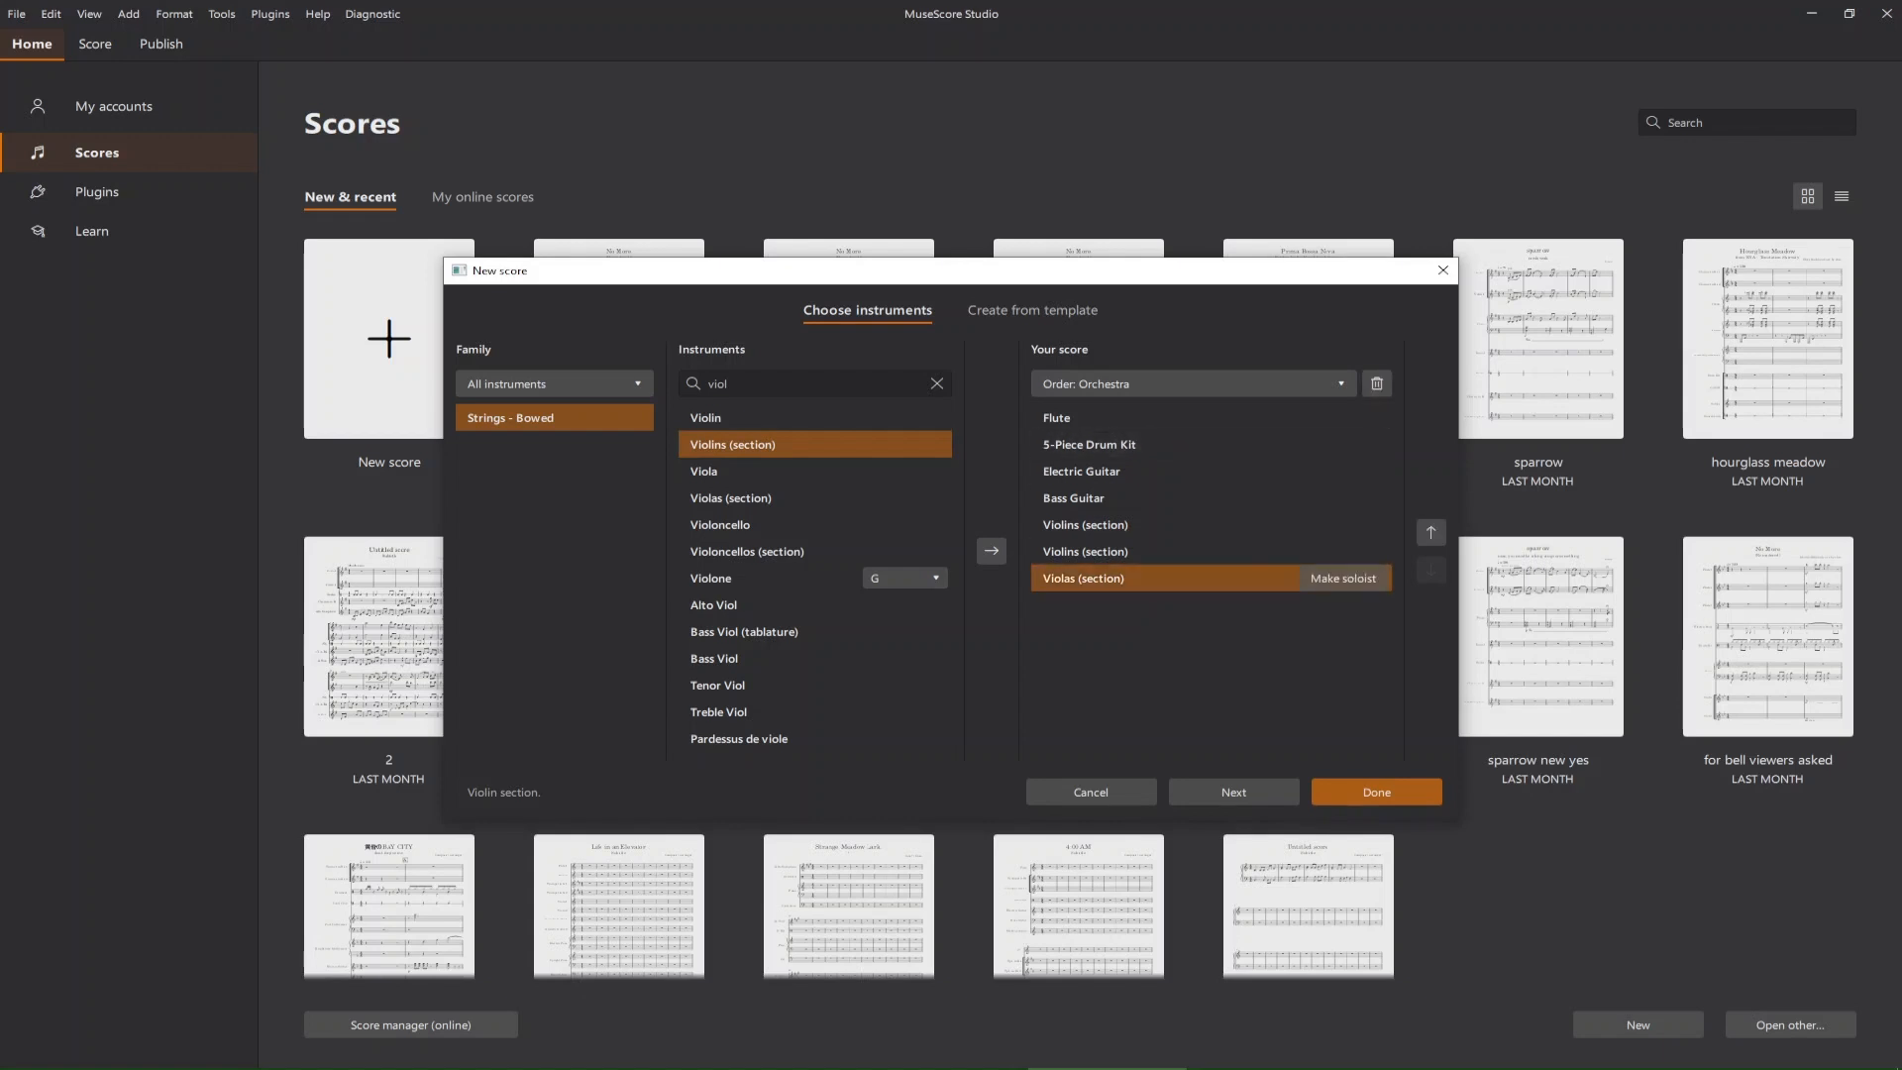
left_click(1139, 551)
left_click(1377, 383)
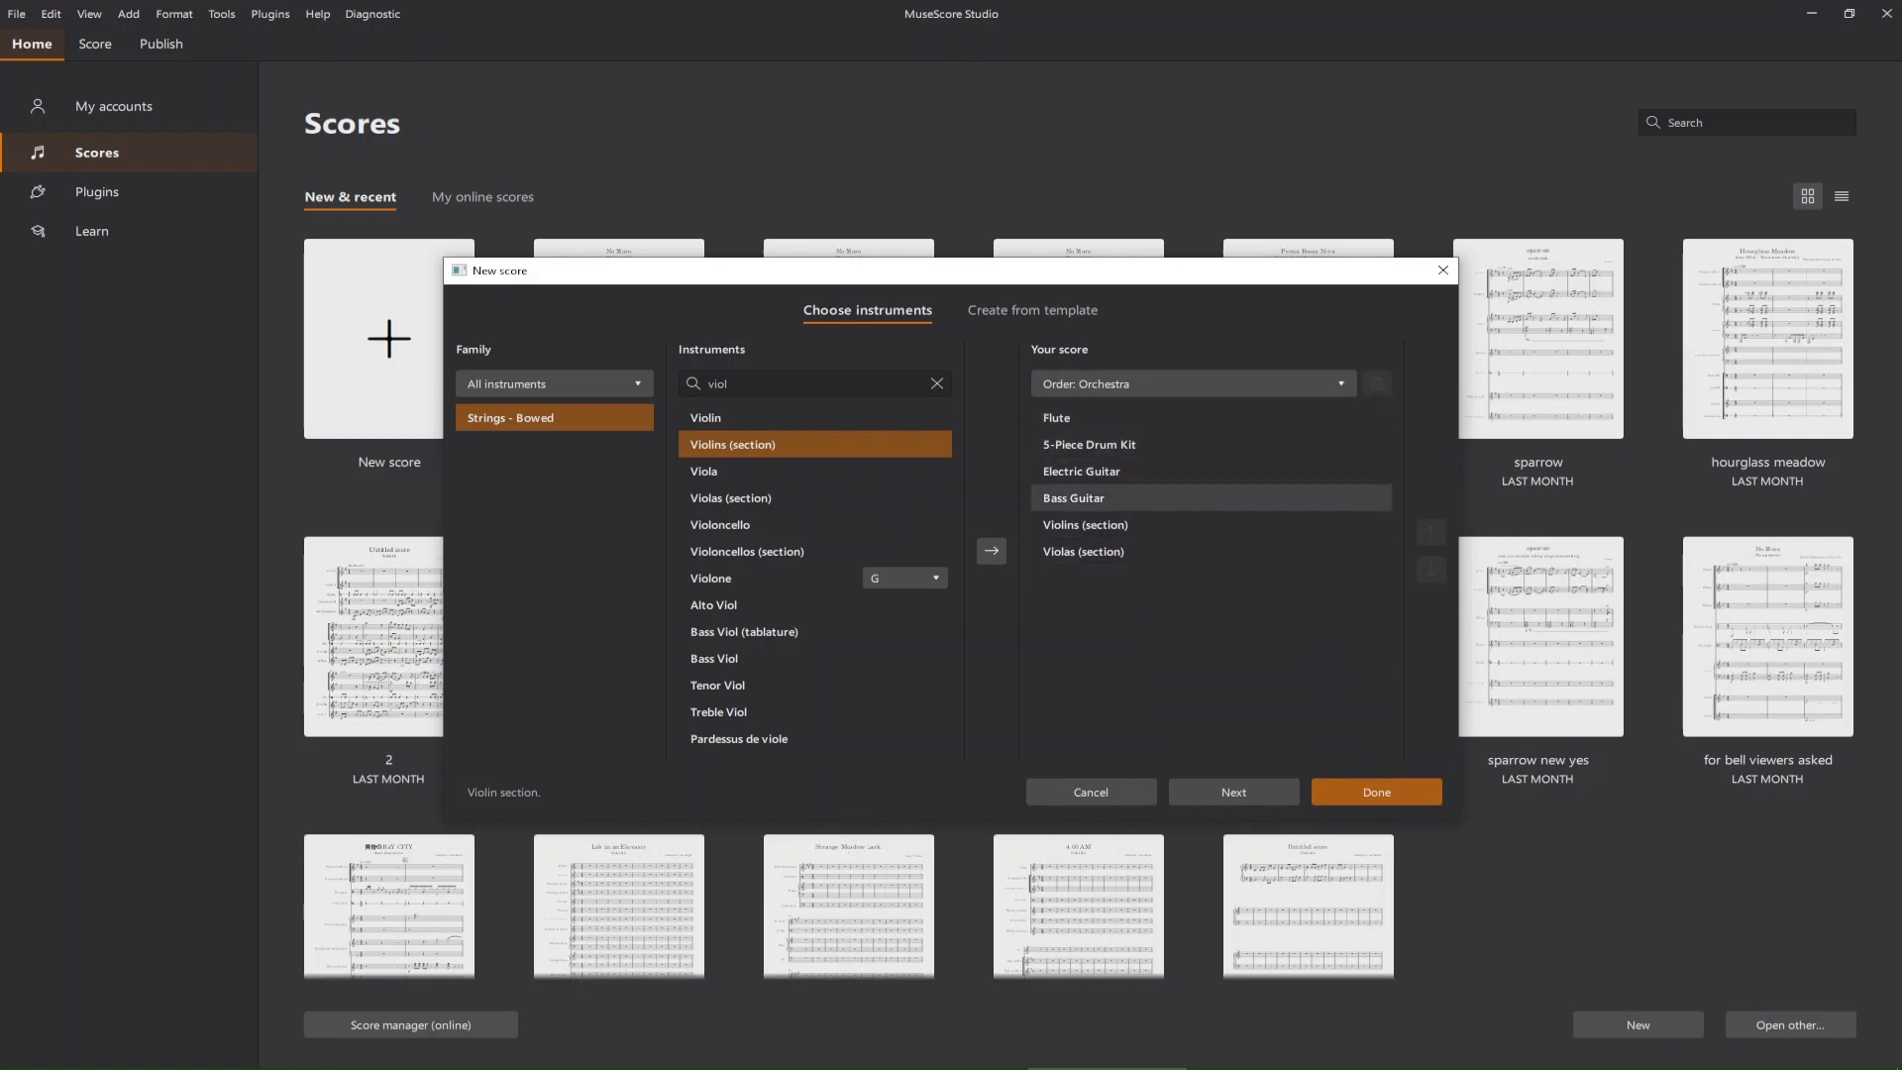
Find Vibraphone, add it to the score's instruments, and close the new score dialog.
left_click(936, 383)
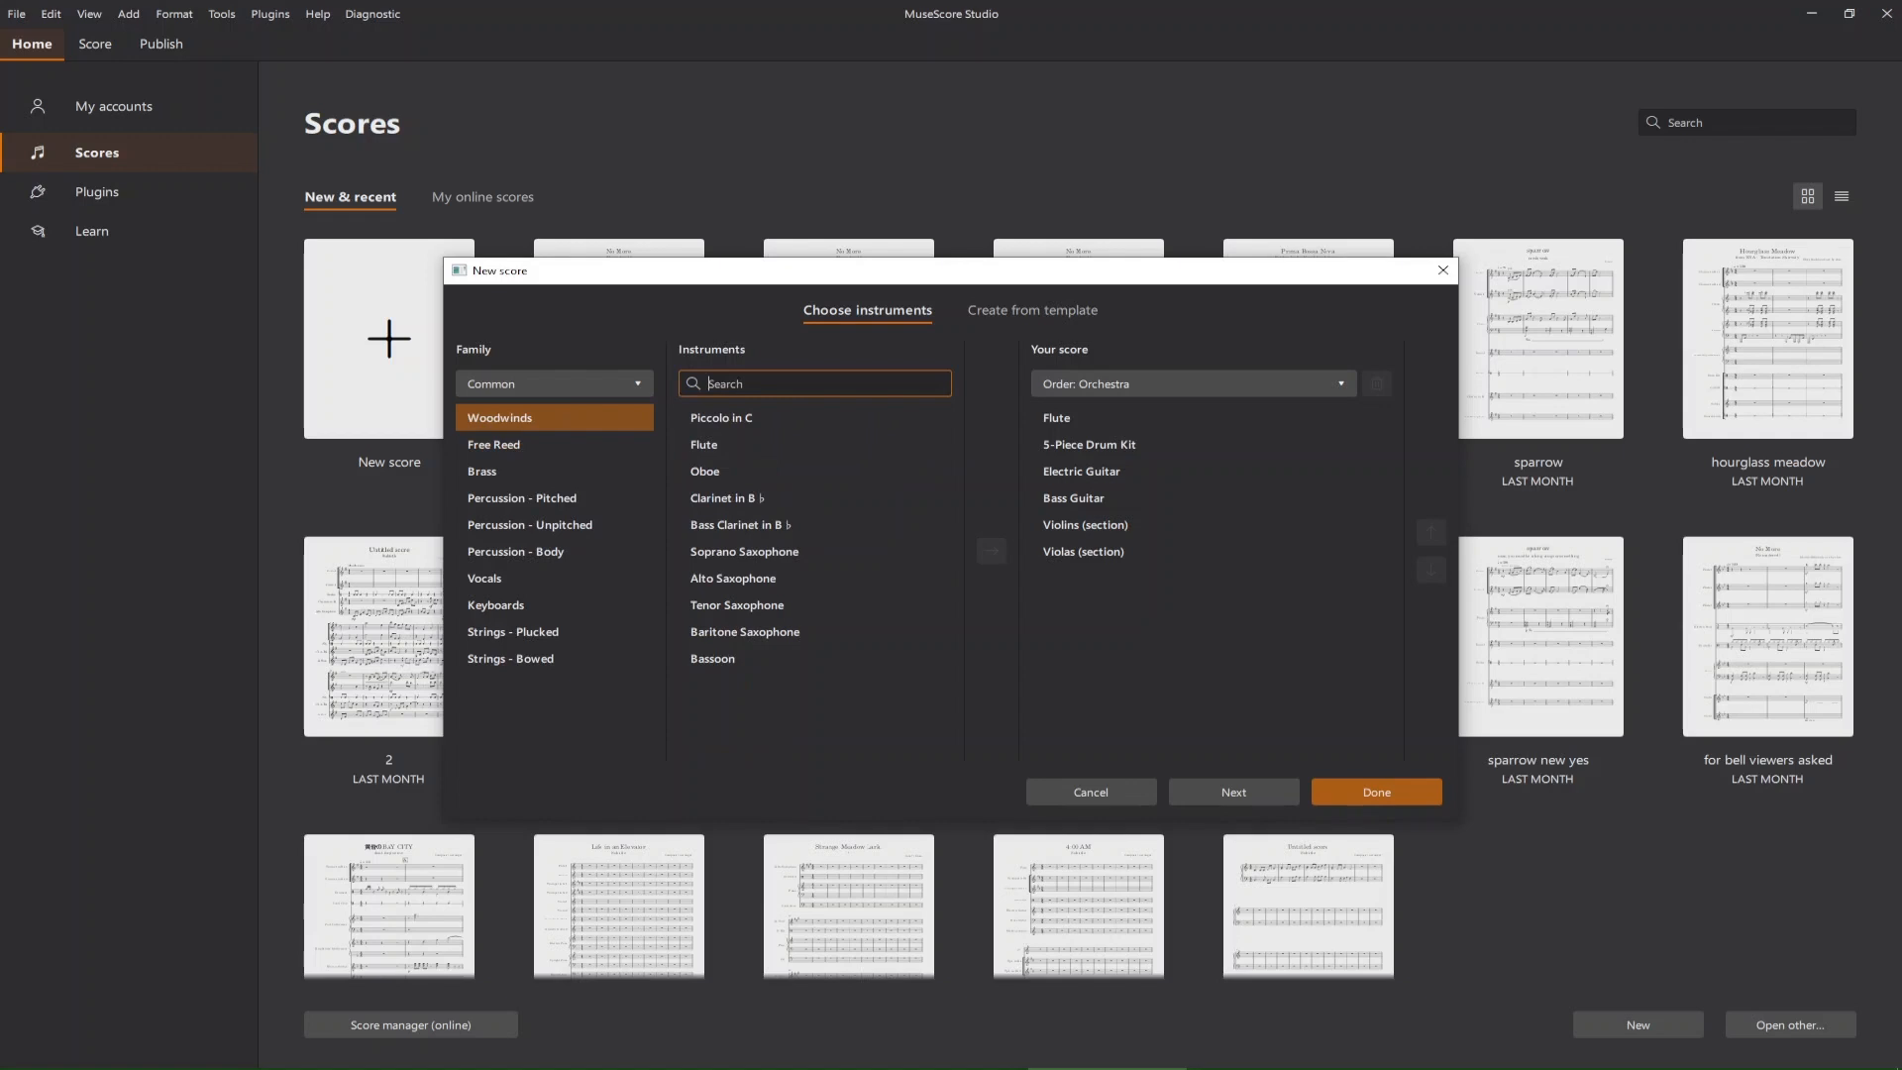
type("vibr")
left_click(721, 418)
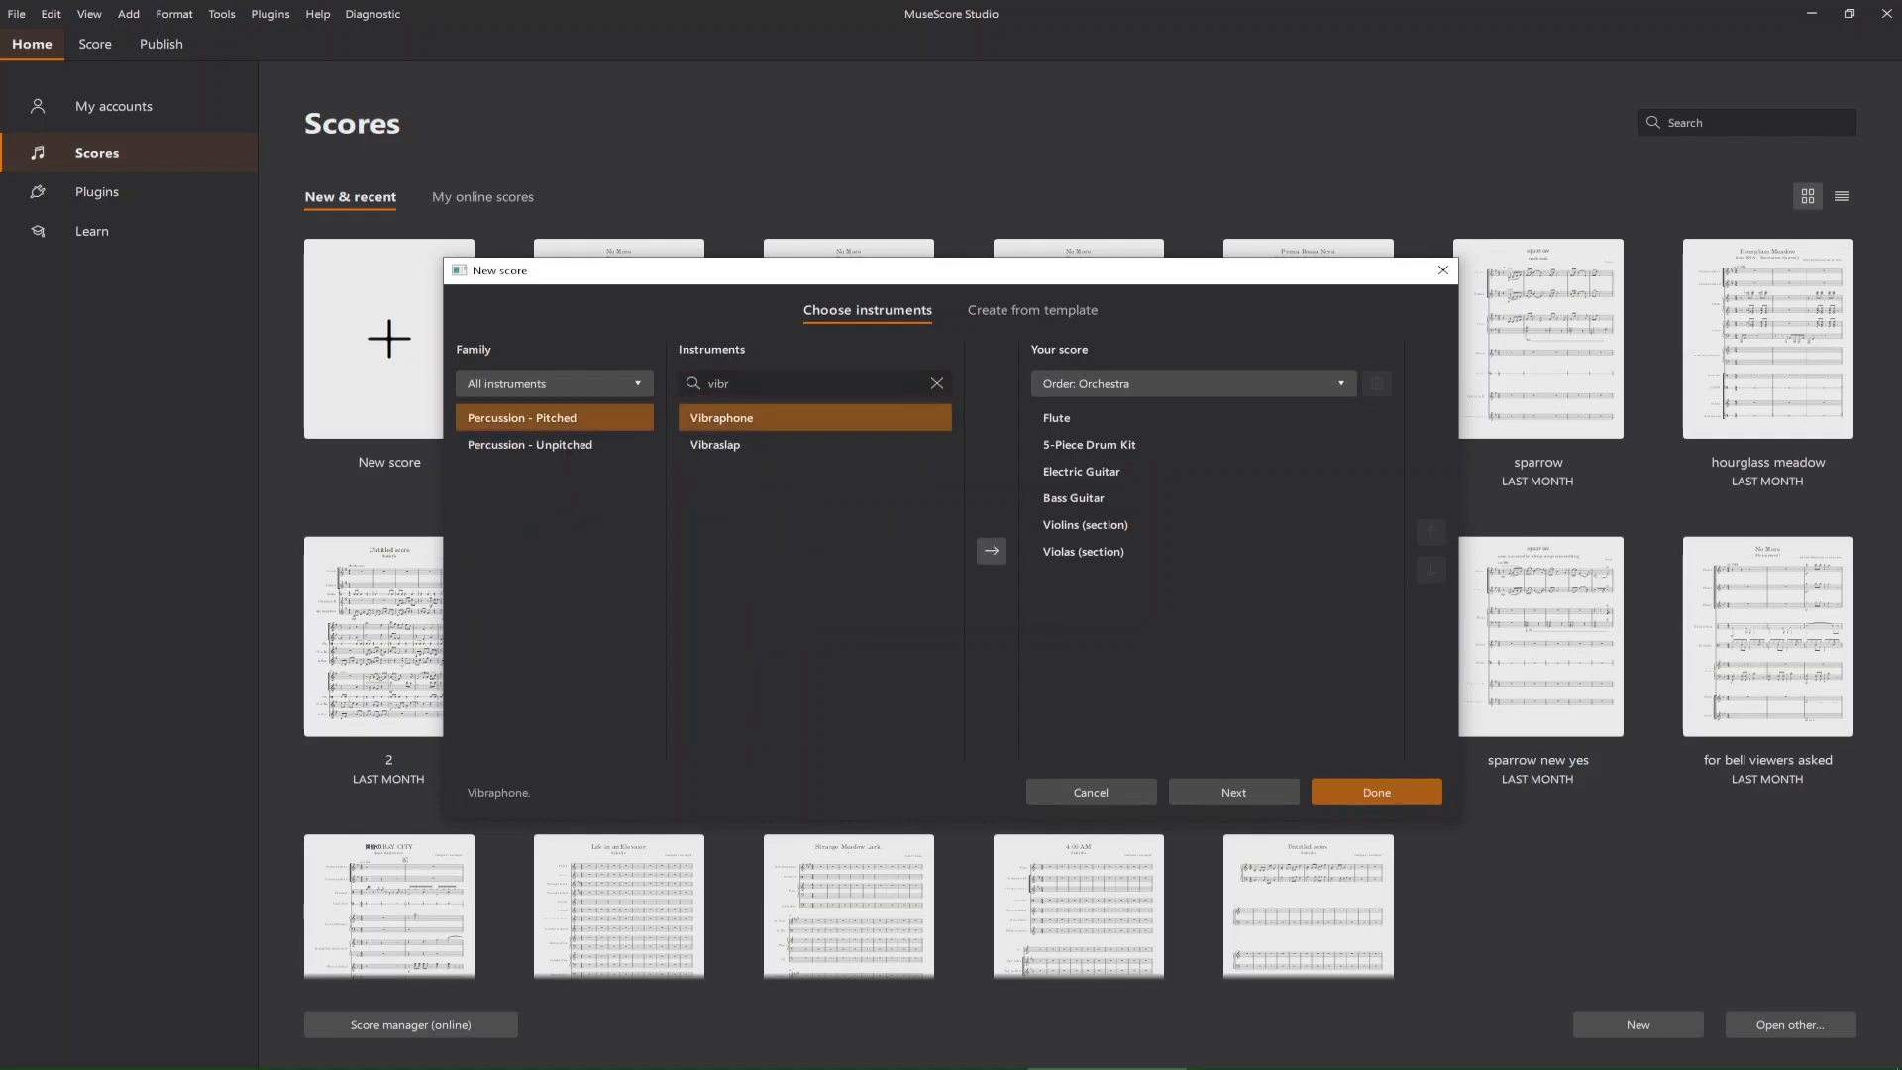
left_click(991, 551)
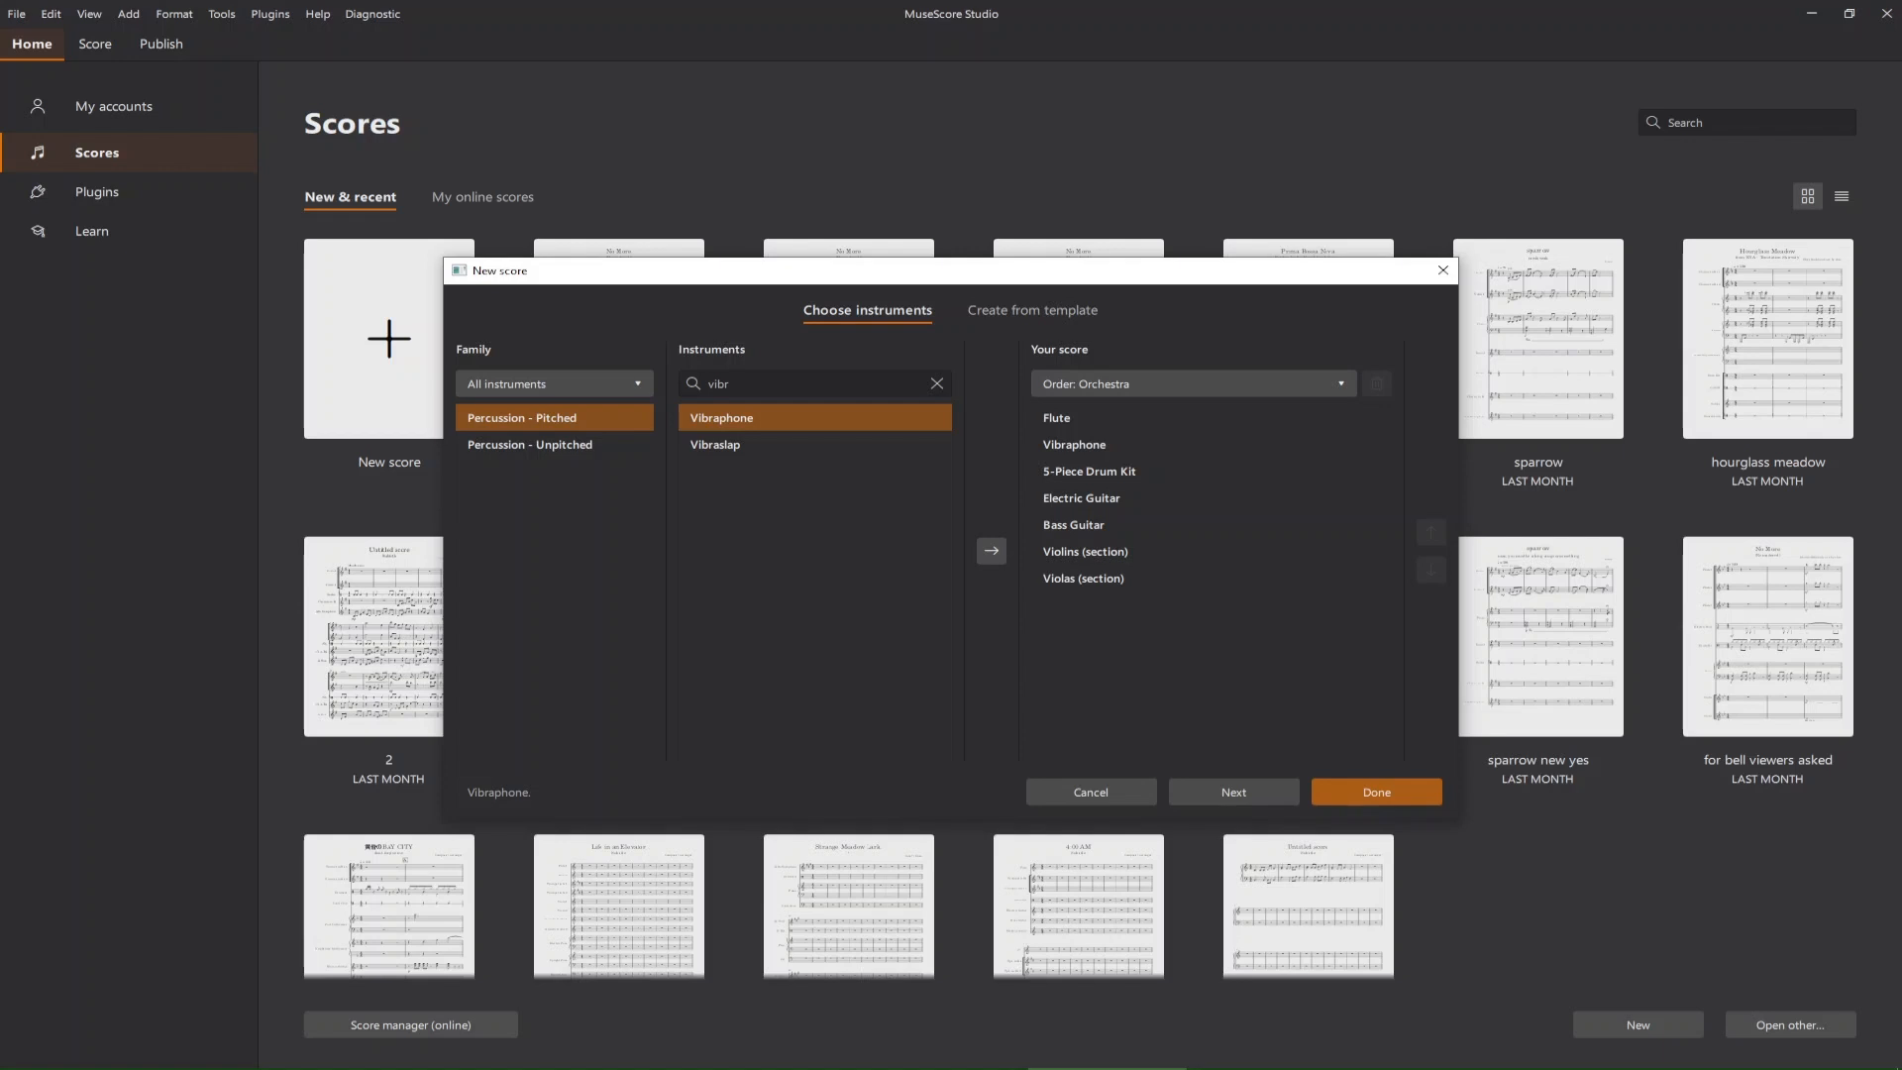
left_click(935, 384)
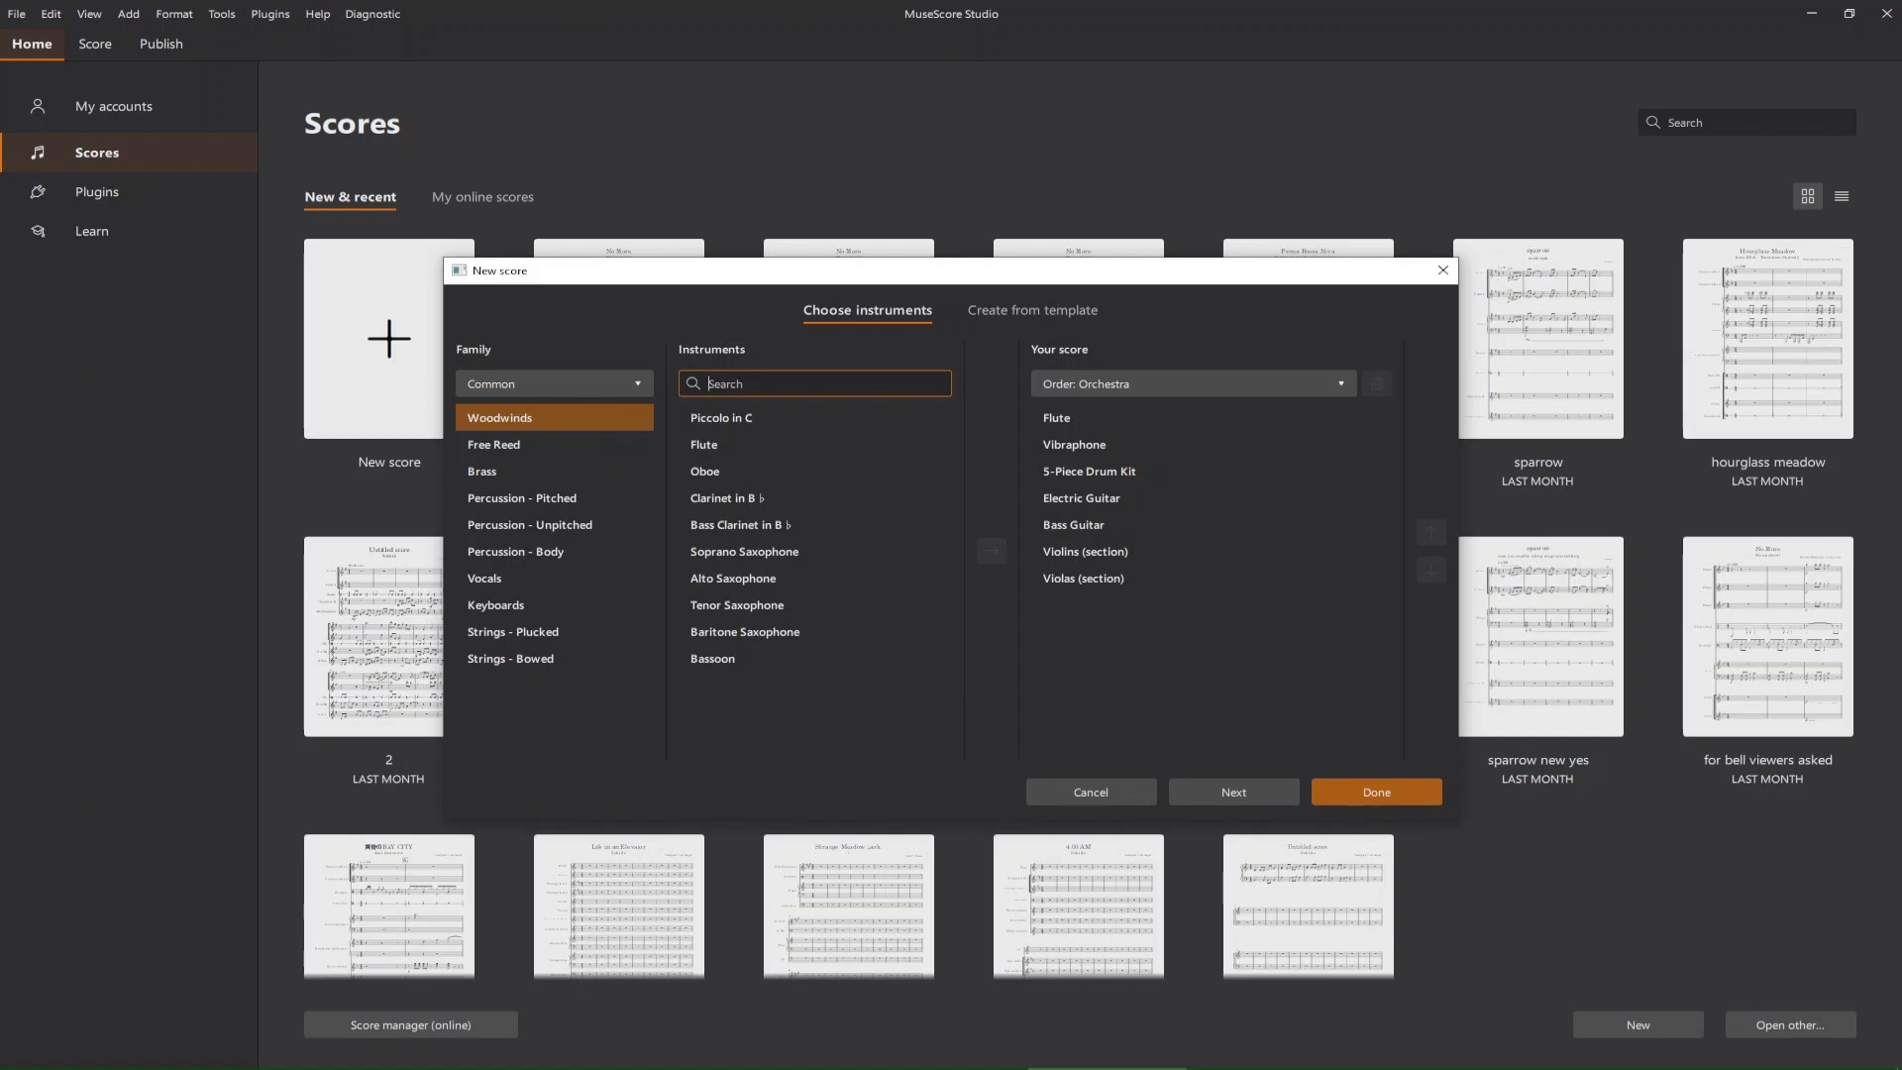
key("Escape")
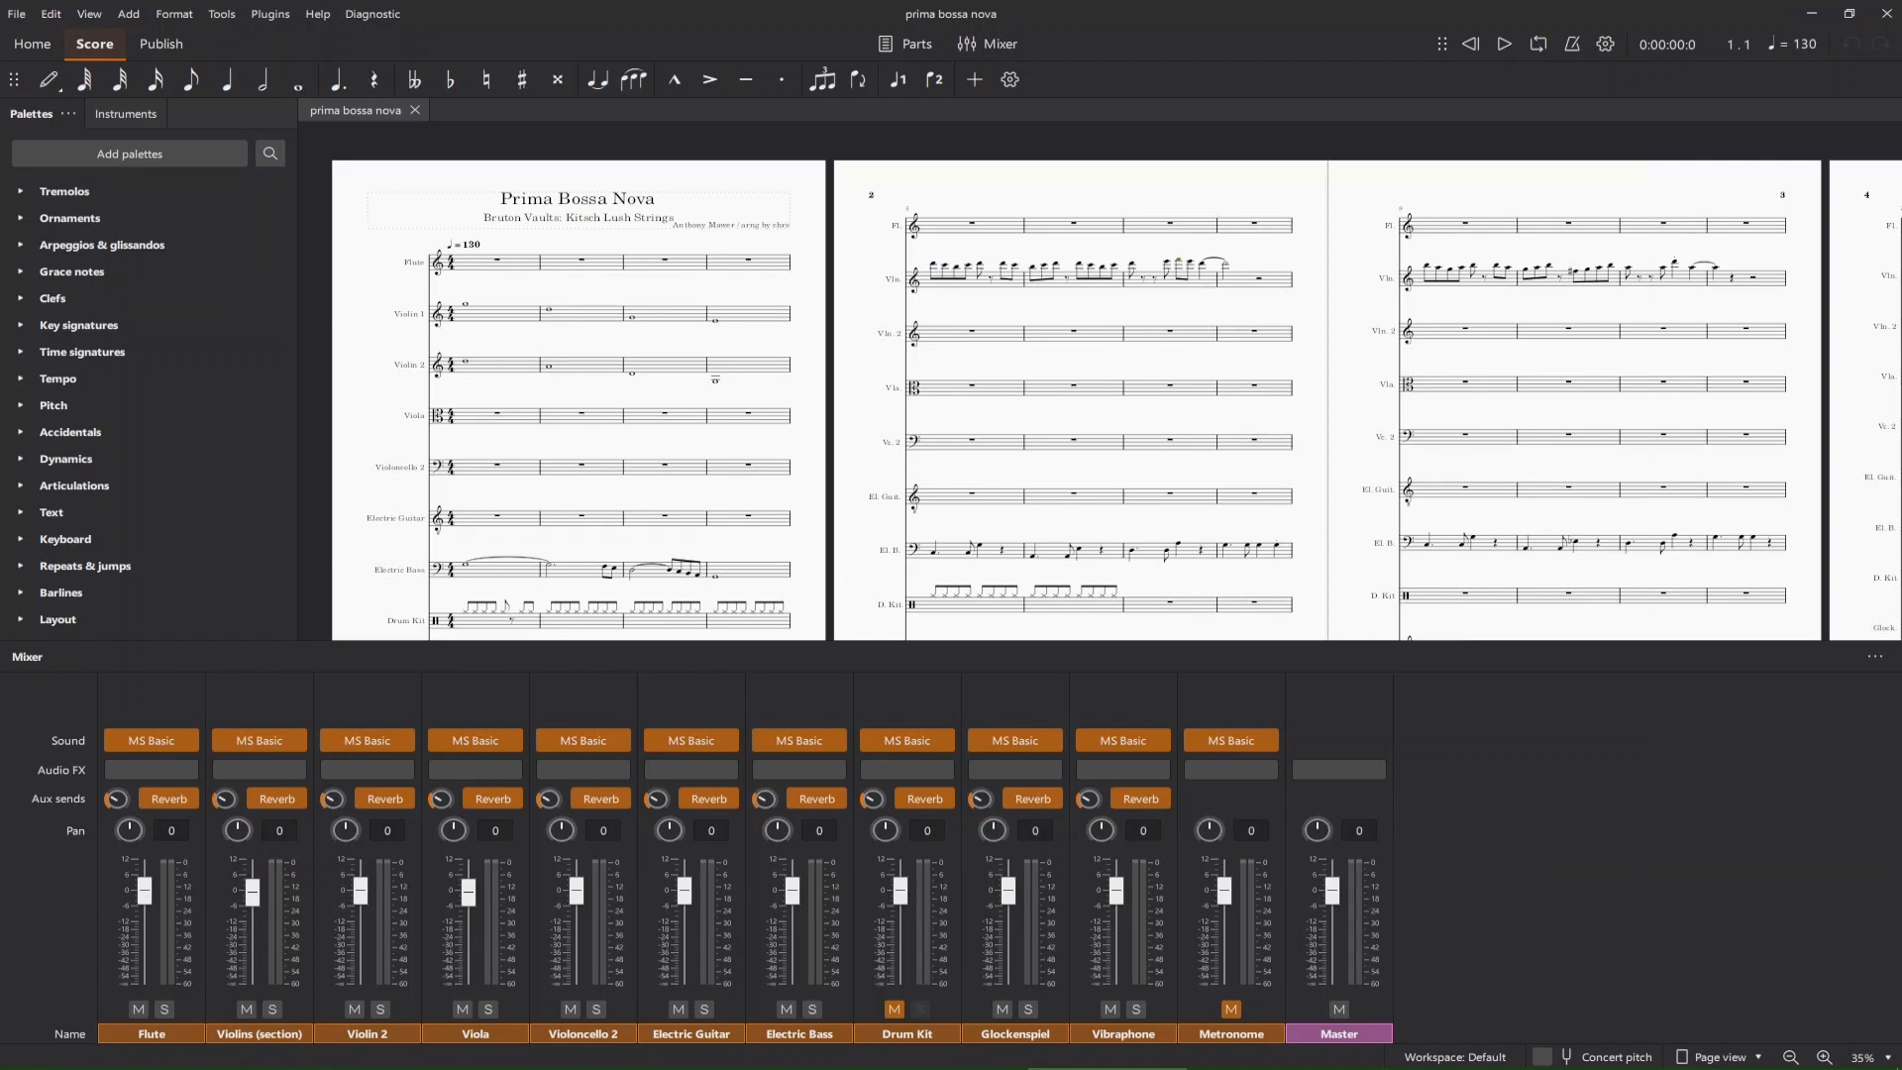
Examine the first pages of the Prima Bossa Nova score, including its title, tempo and opening time signature.
scroll(1099, 381, "left", 5)
scroll(1099, 382, "down", 1)
scroll(1099, 381, "right", 2)
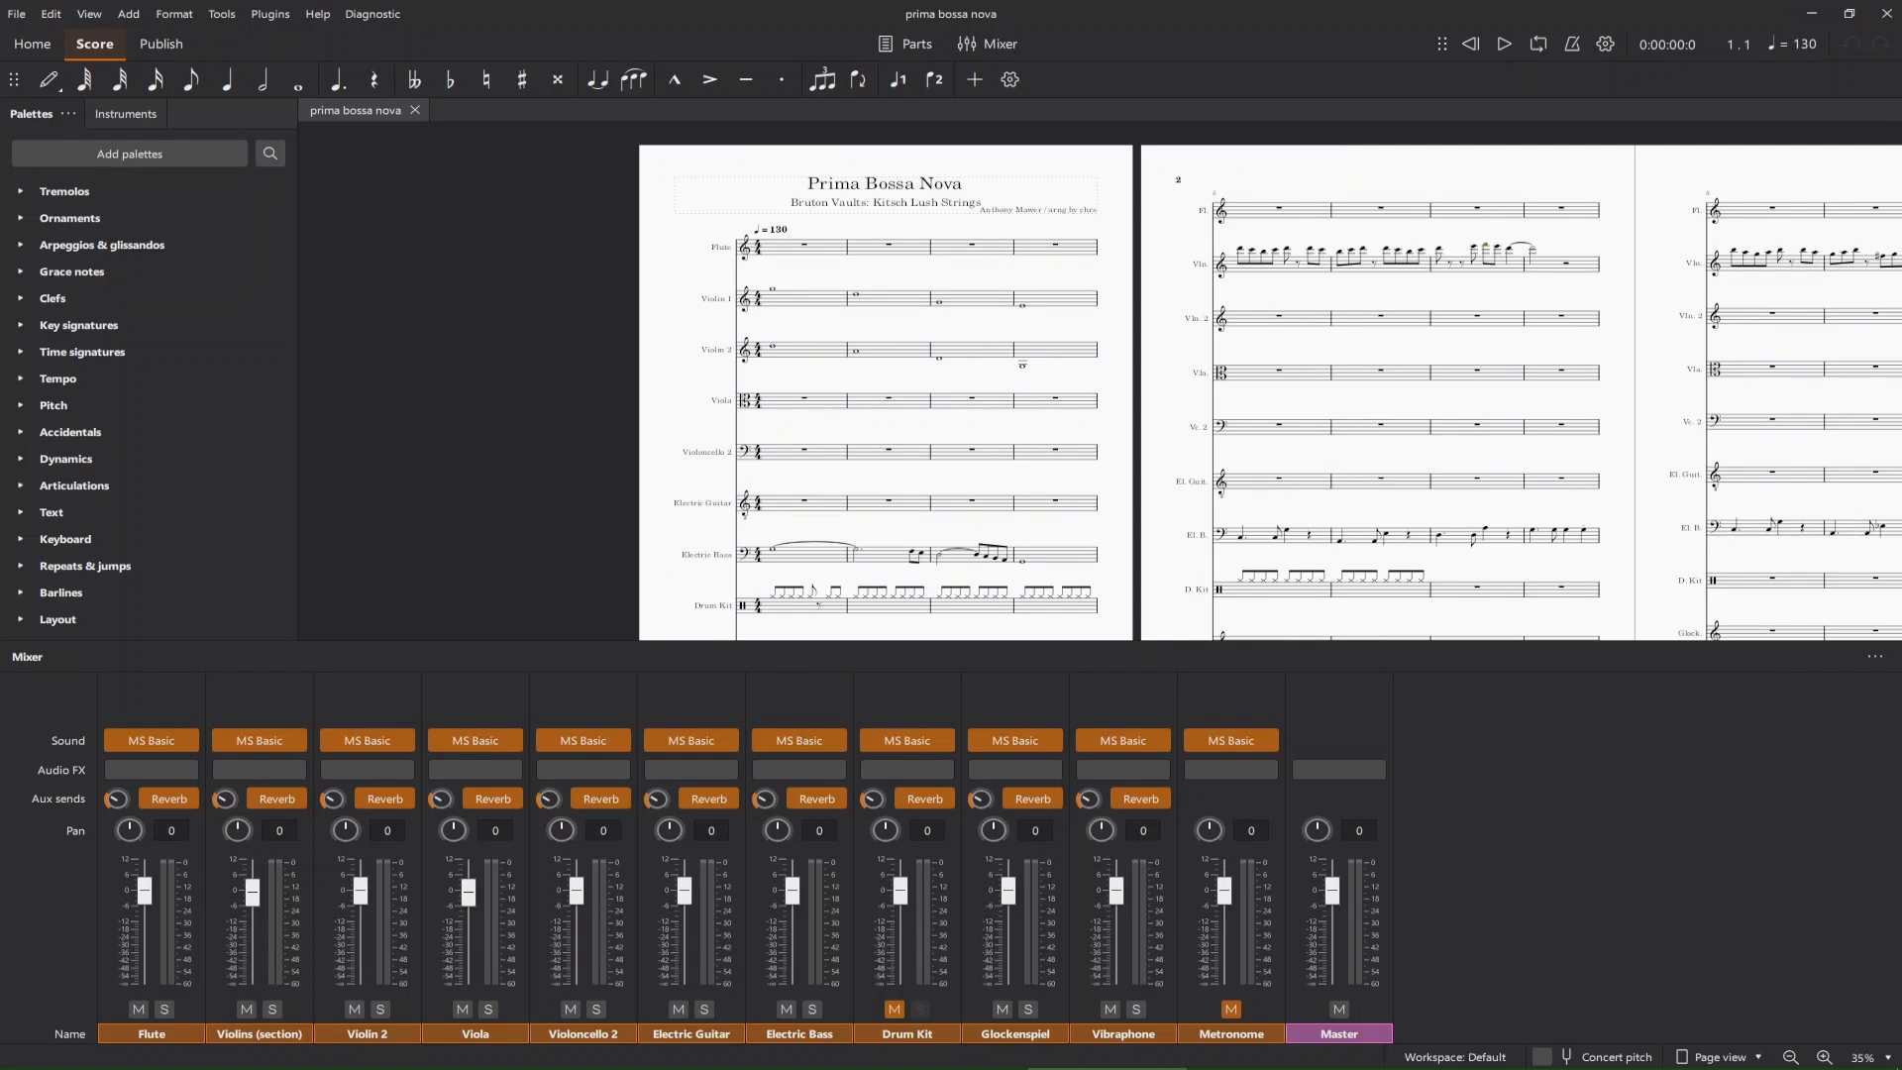
scroll(1100, 382, "down", 3)
scroll(1099, 381, "up", 4)
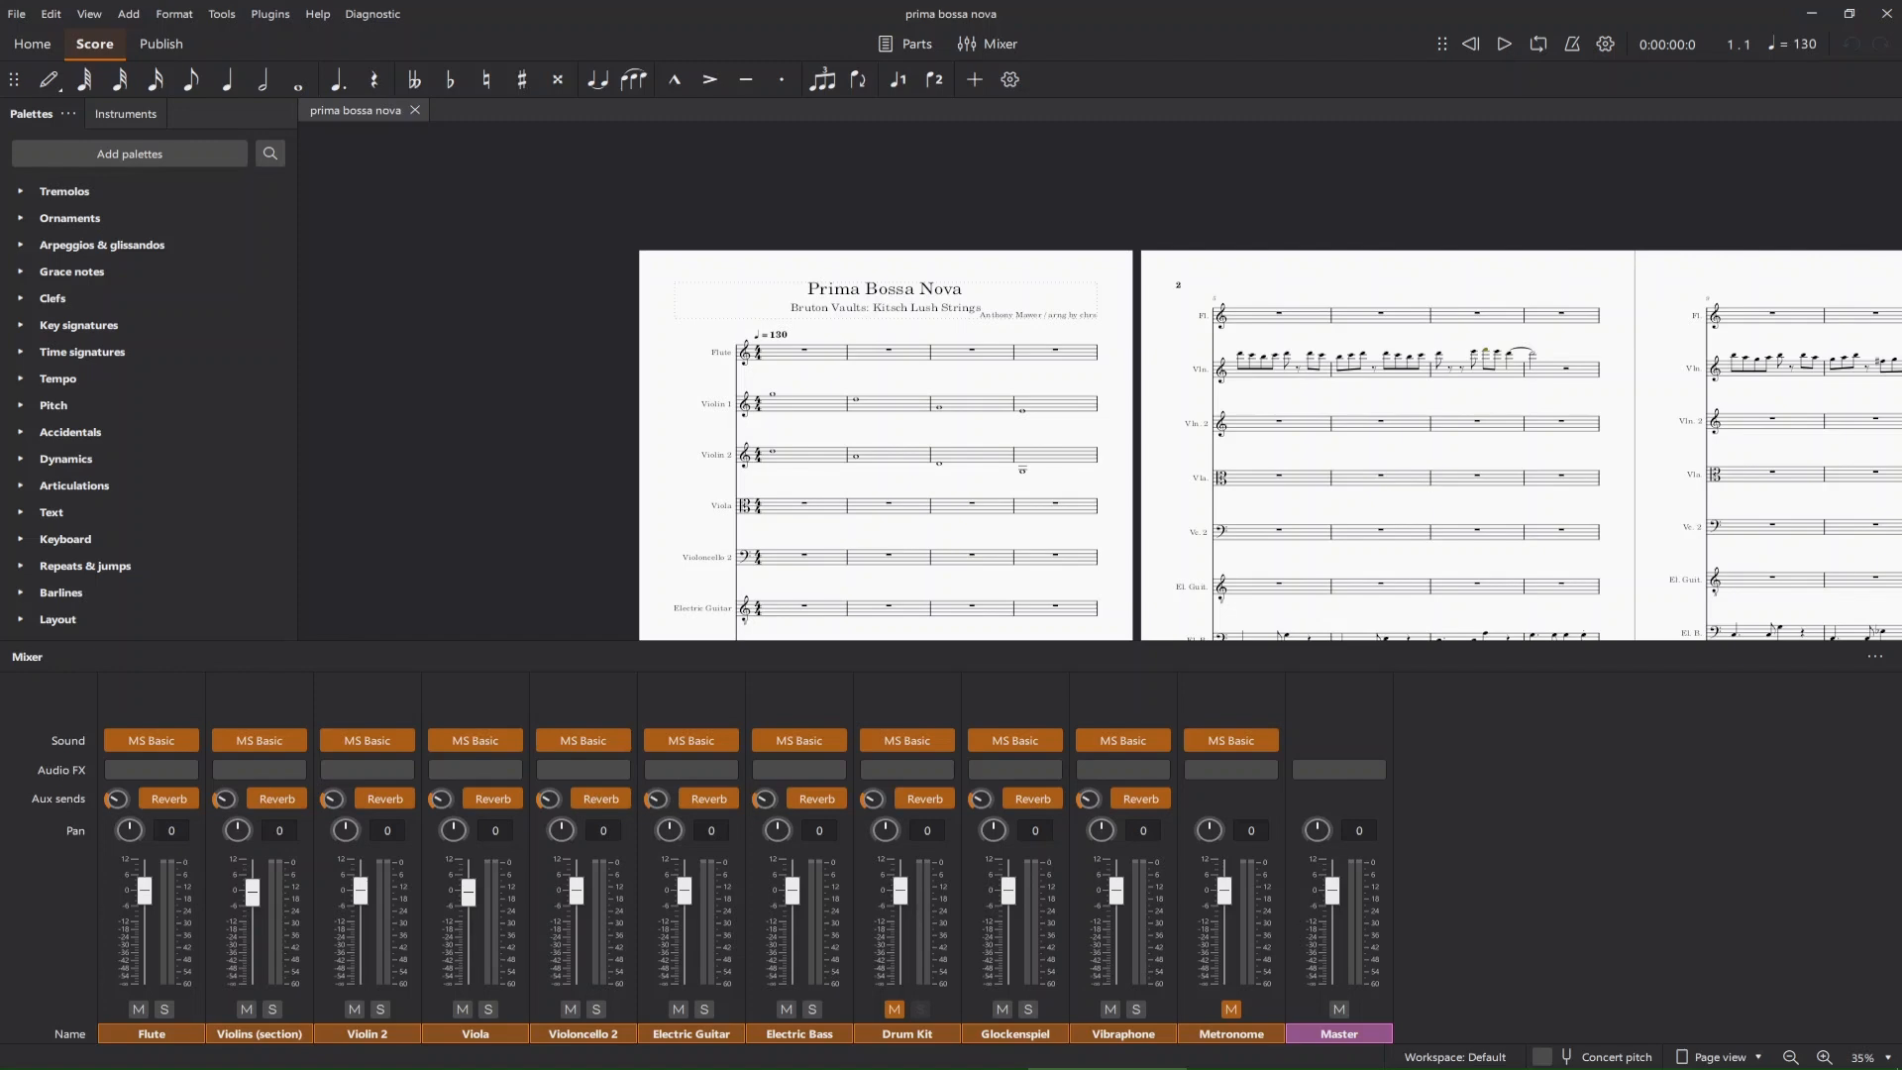
scroll(579, 328, "up", 5)
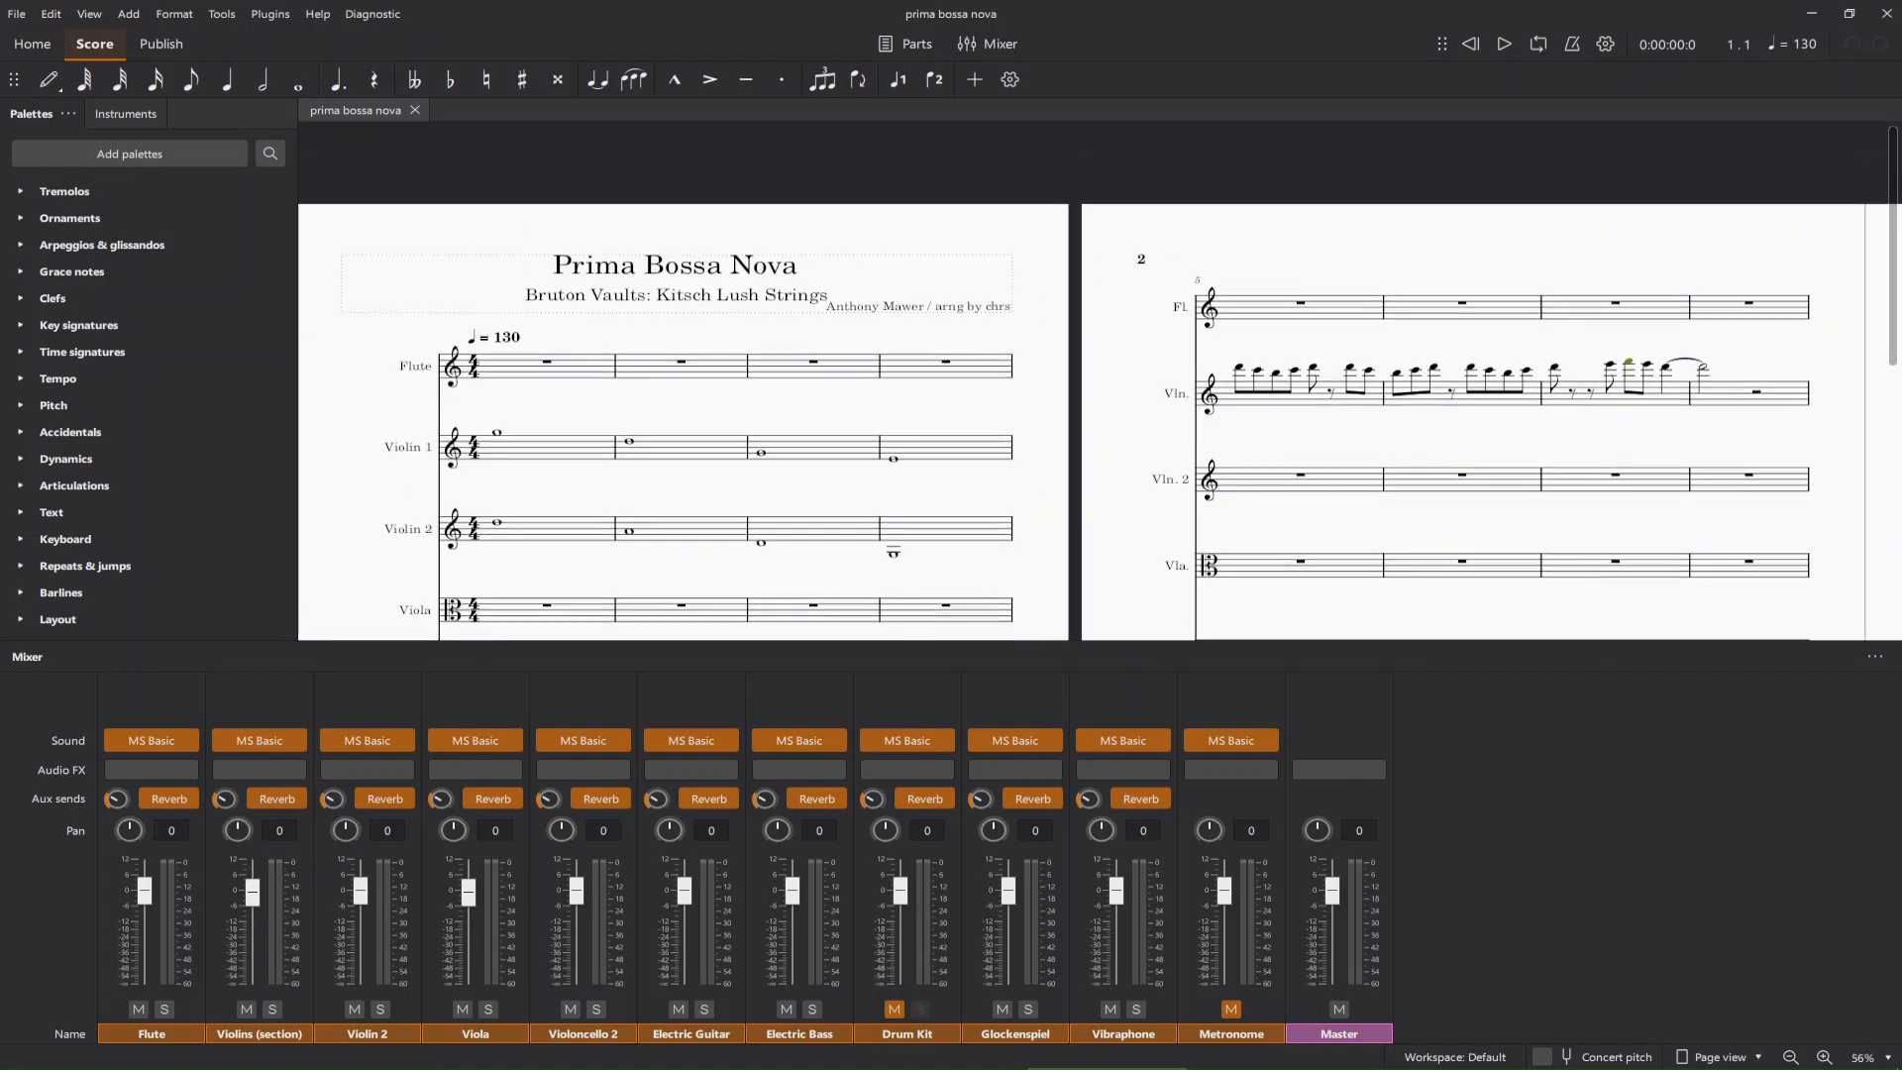
scroll(1100, 421, "right", 3)
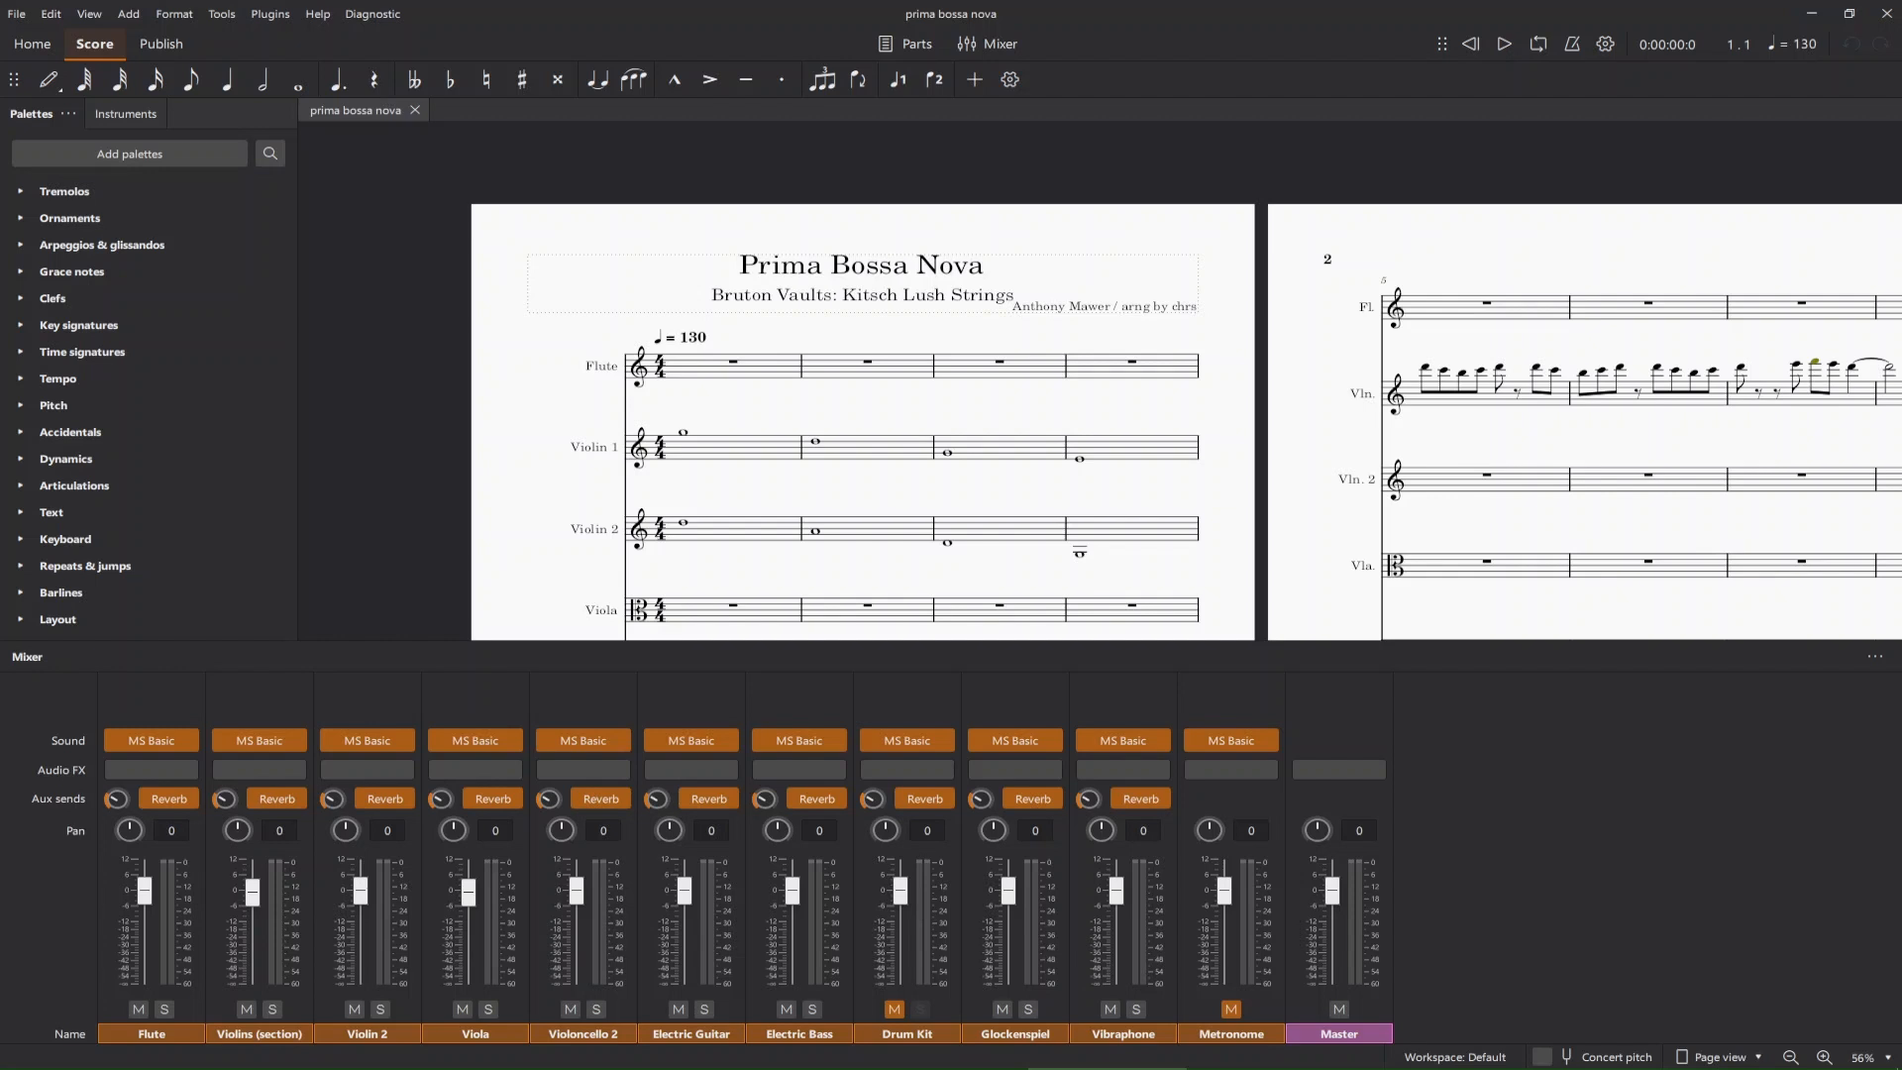
left_click(660, 366)
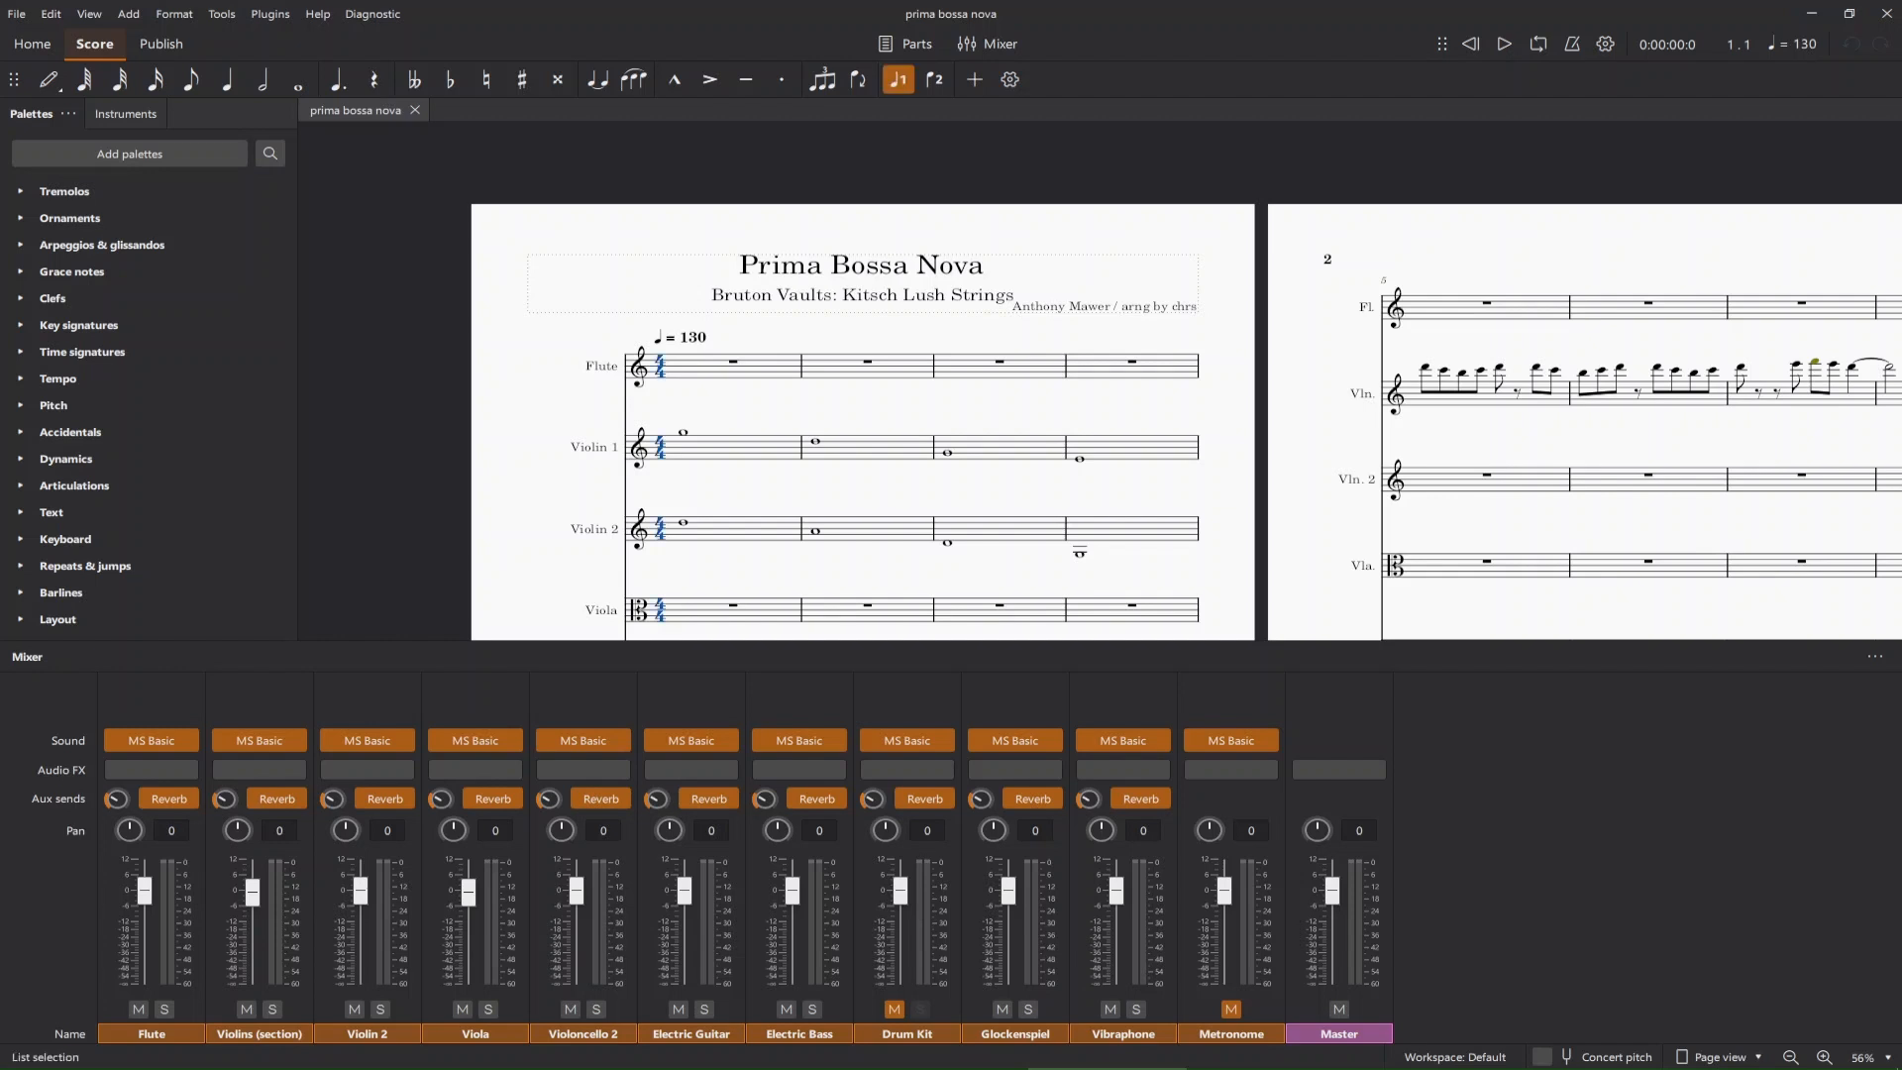
key("Escape")
Examine the opening measures of the Flute, Violin 1, Violin 2 and Viola staves up close.
scroll(609, 381, "up", 4)
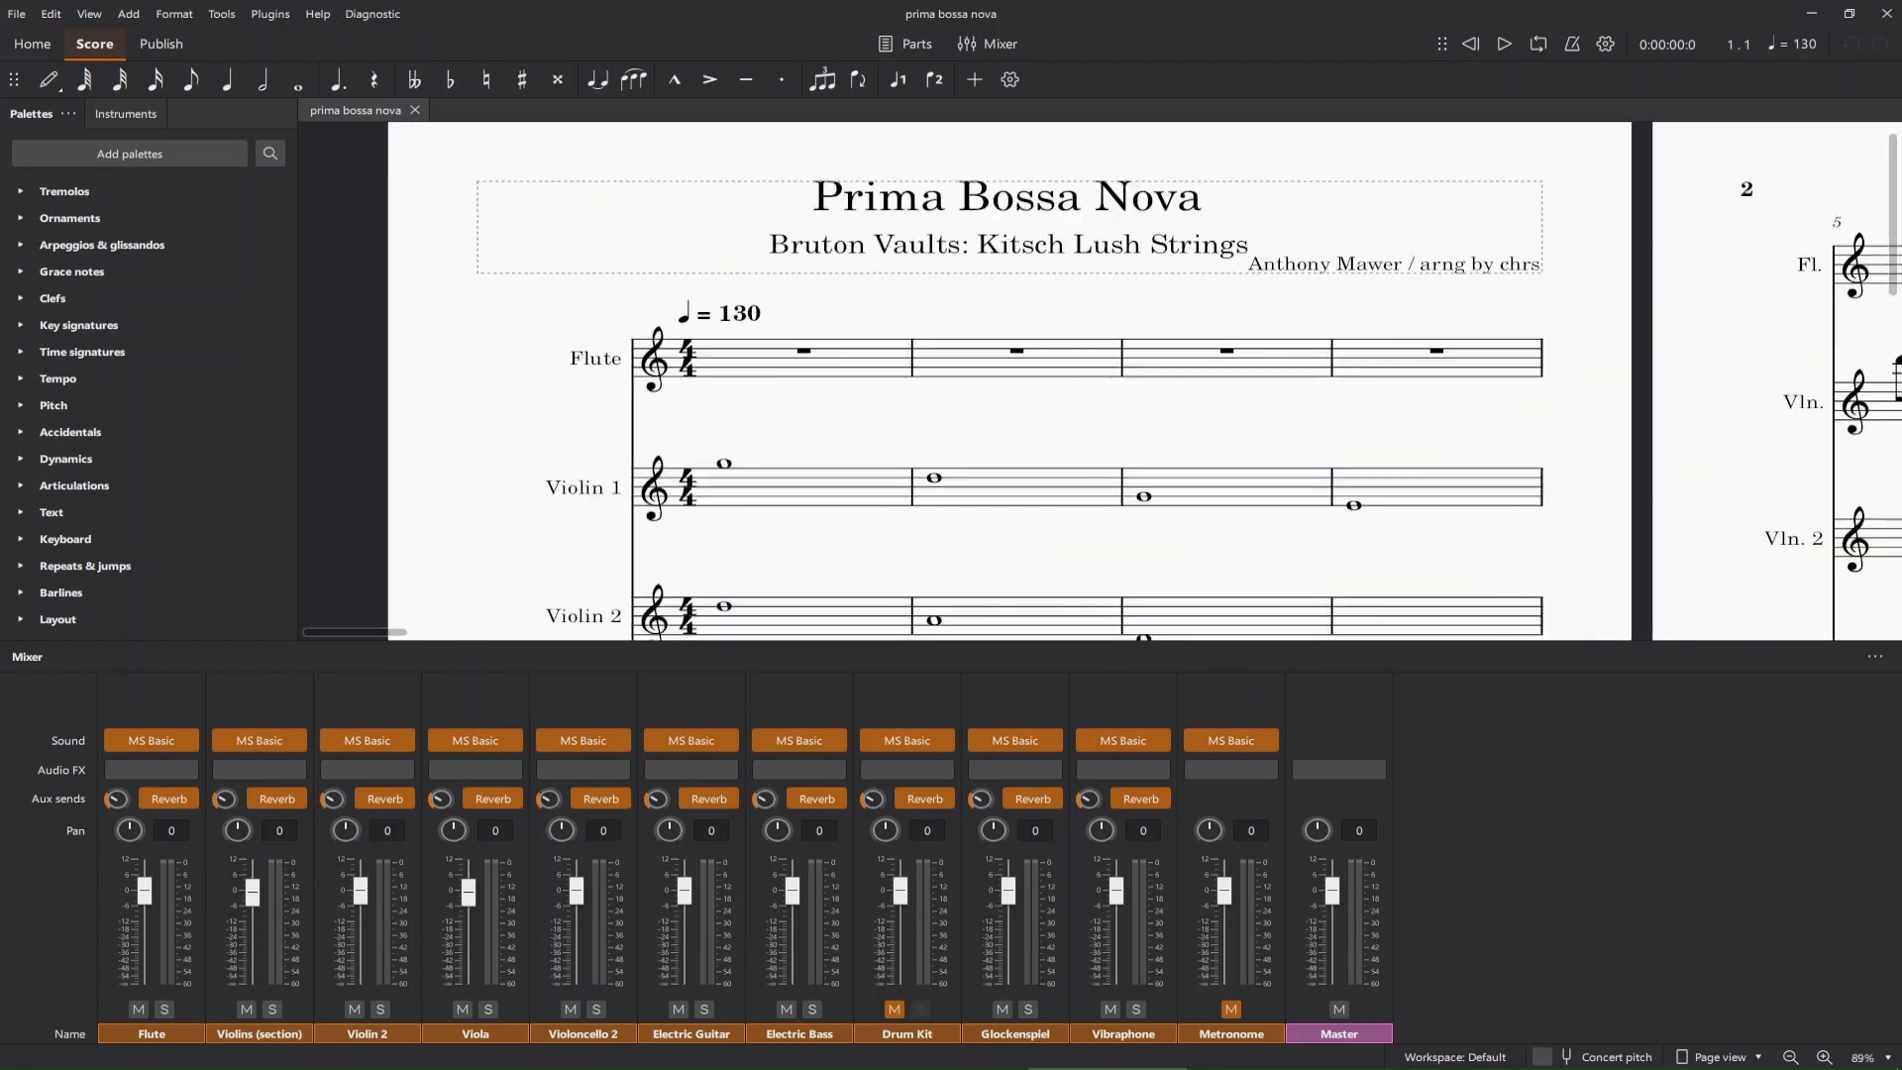
scroll(609, 381, "left", 2)
scroll(609, 381, "right", 1)
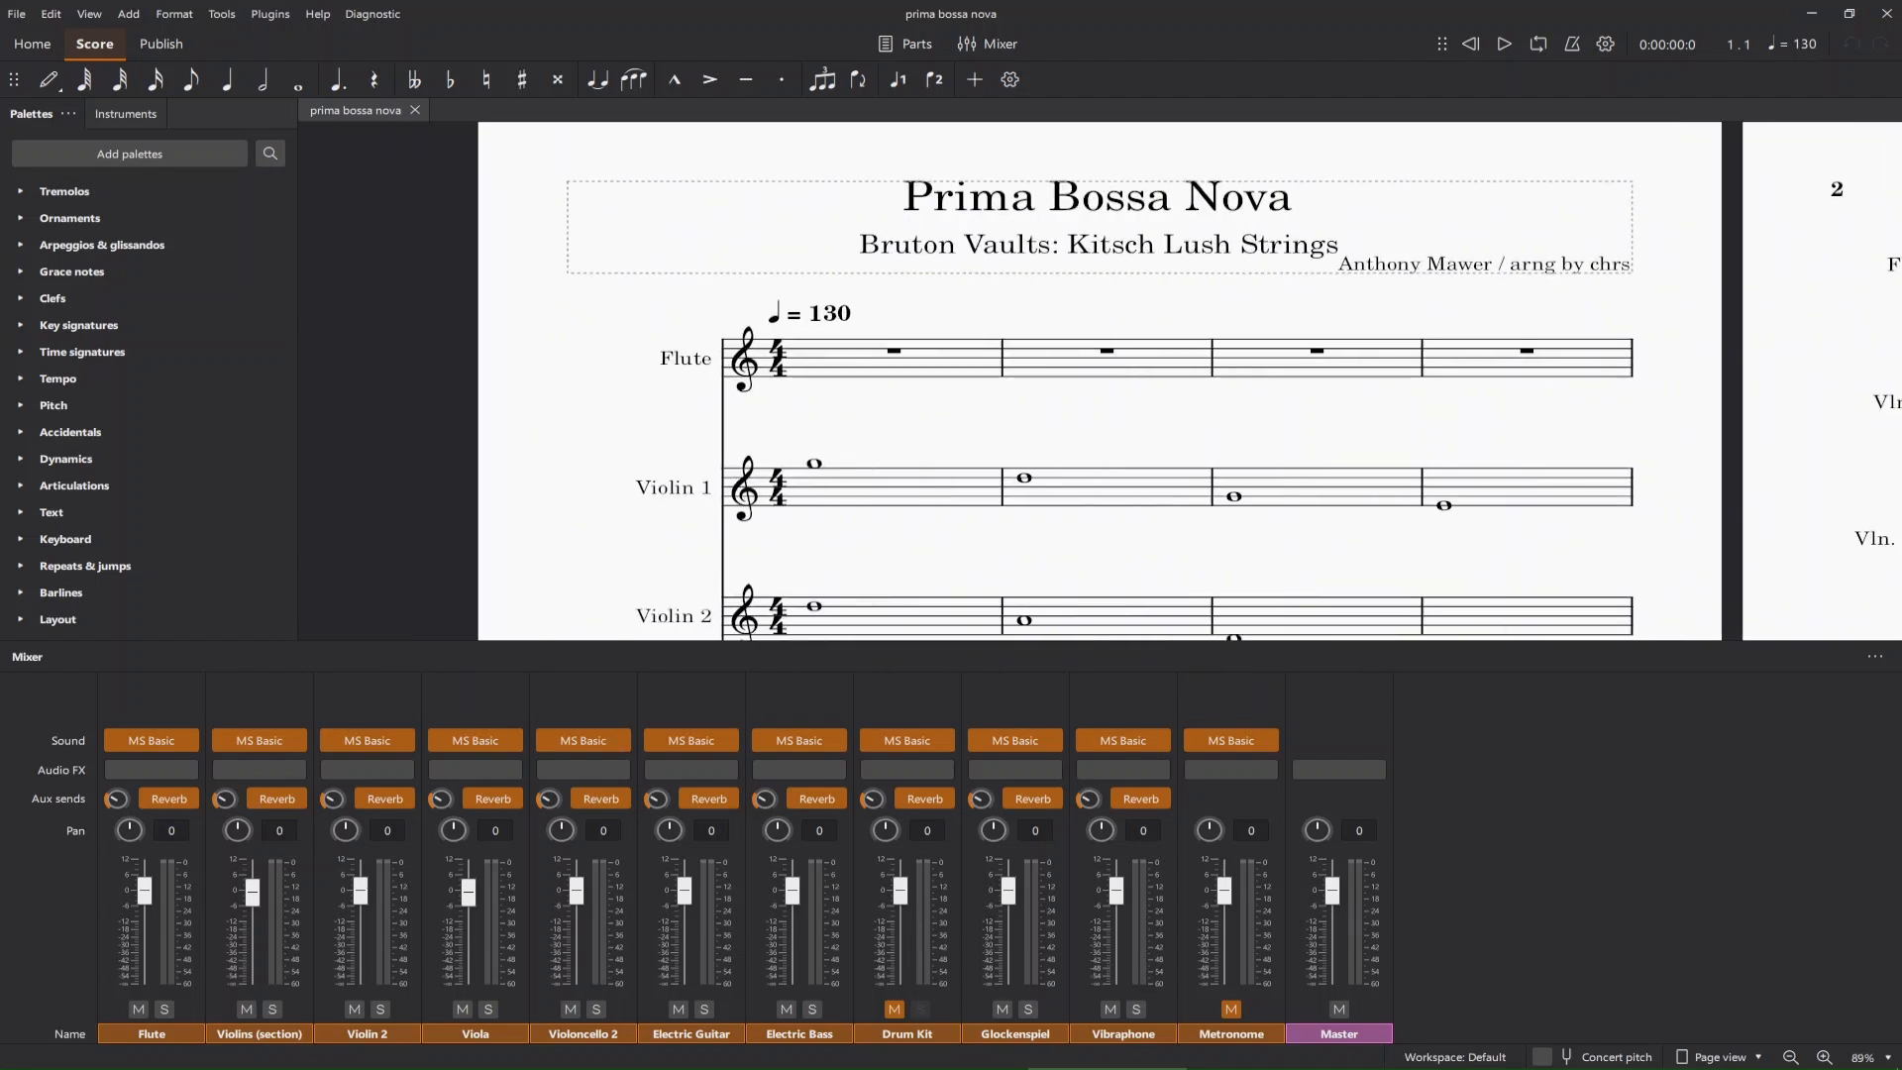
scroll(1100, 381, "down", 3)
scroll(1099, 381, "up", 1)
scroll(1099, 381, "right", 2)
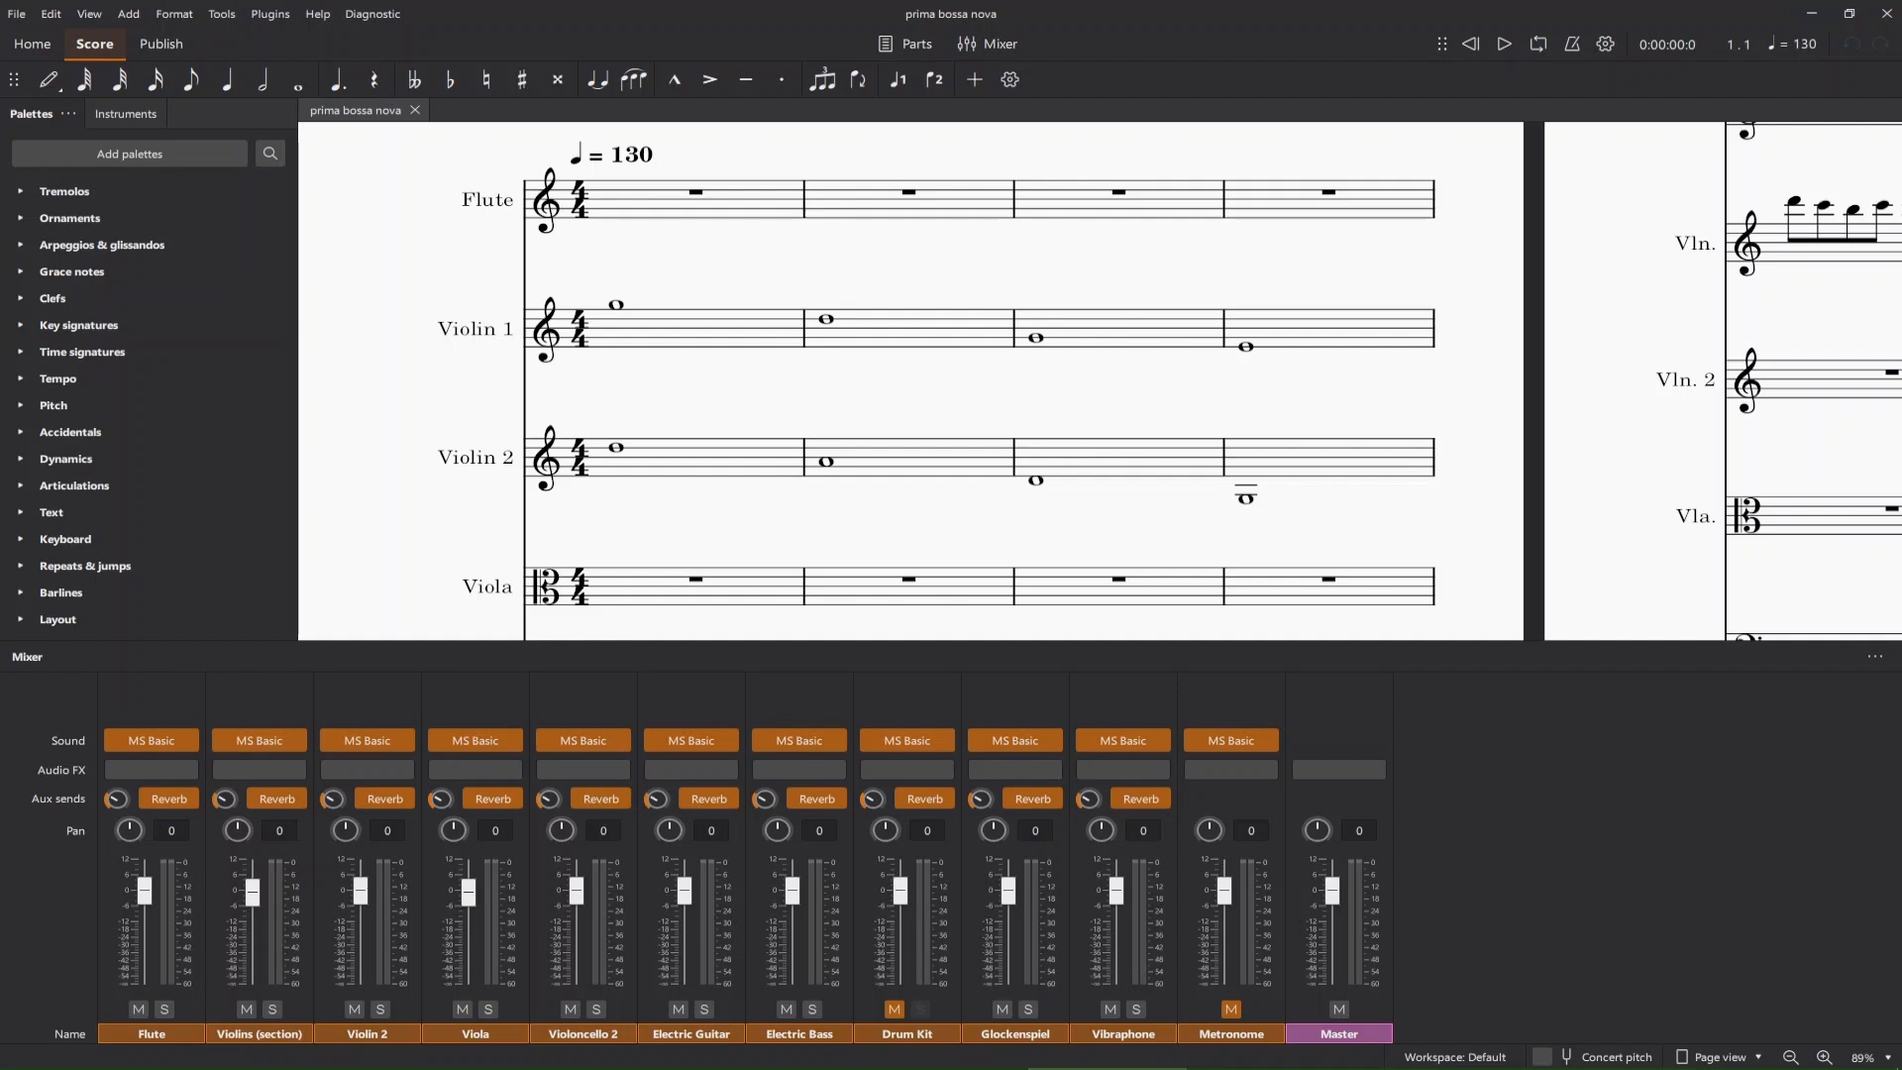
scroll(1099, 381, "left", 3)
scroll(1099, 382, "down", 4)
scroll(1100, 382, "up", 5)
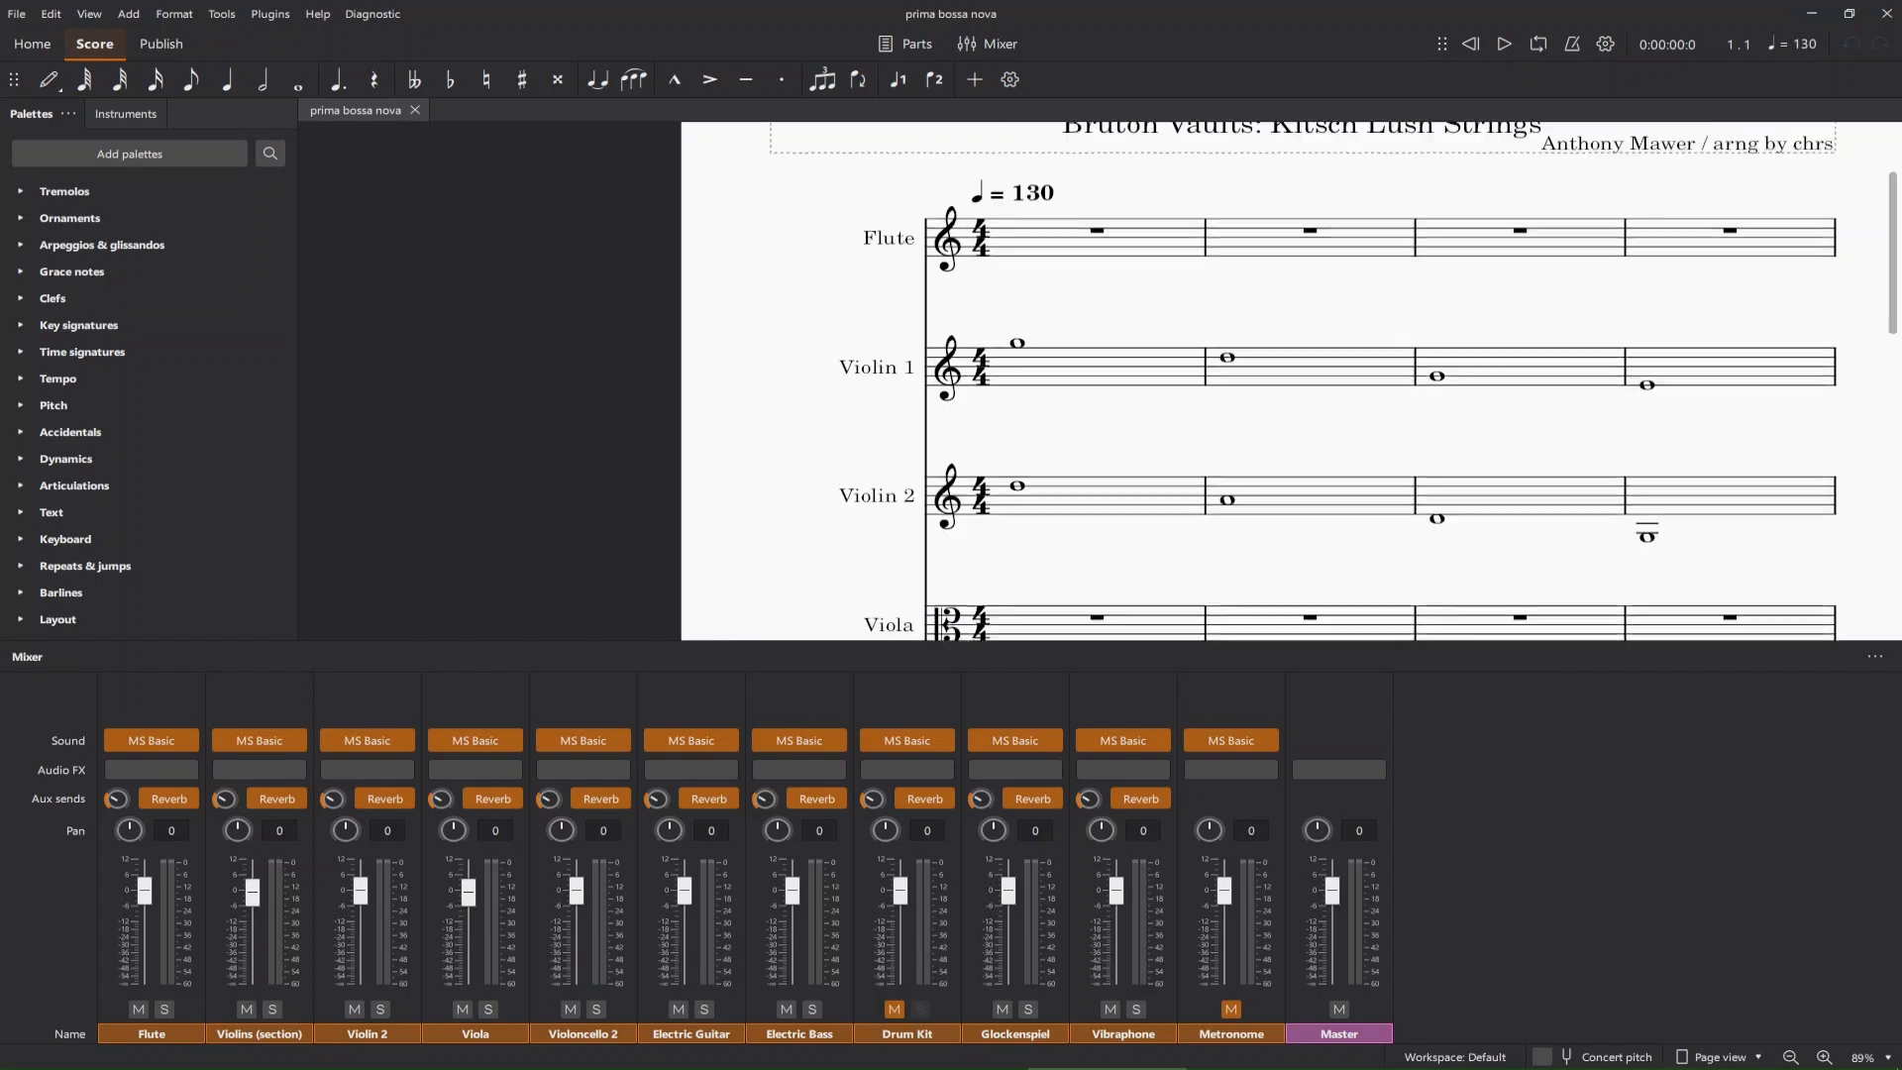
Show the available time signatures and select the 4/4 time signature at the start of the Violin 1 staff.
scroll(1256, 342, "down", 2)
scroll(1256, 342, "down", 1)
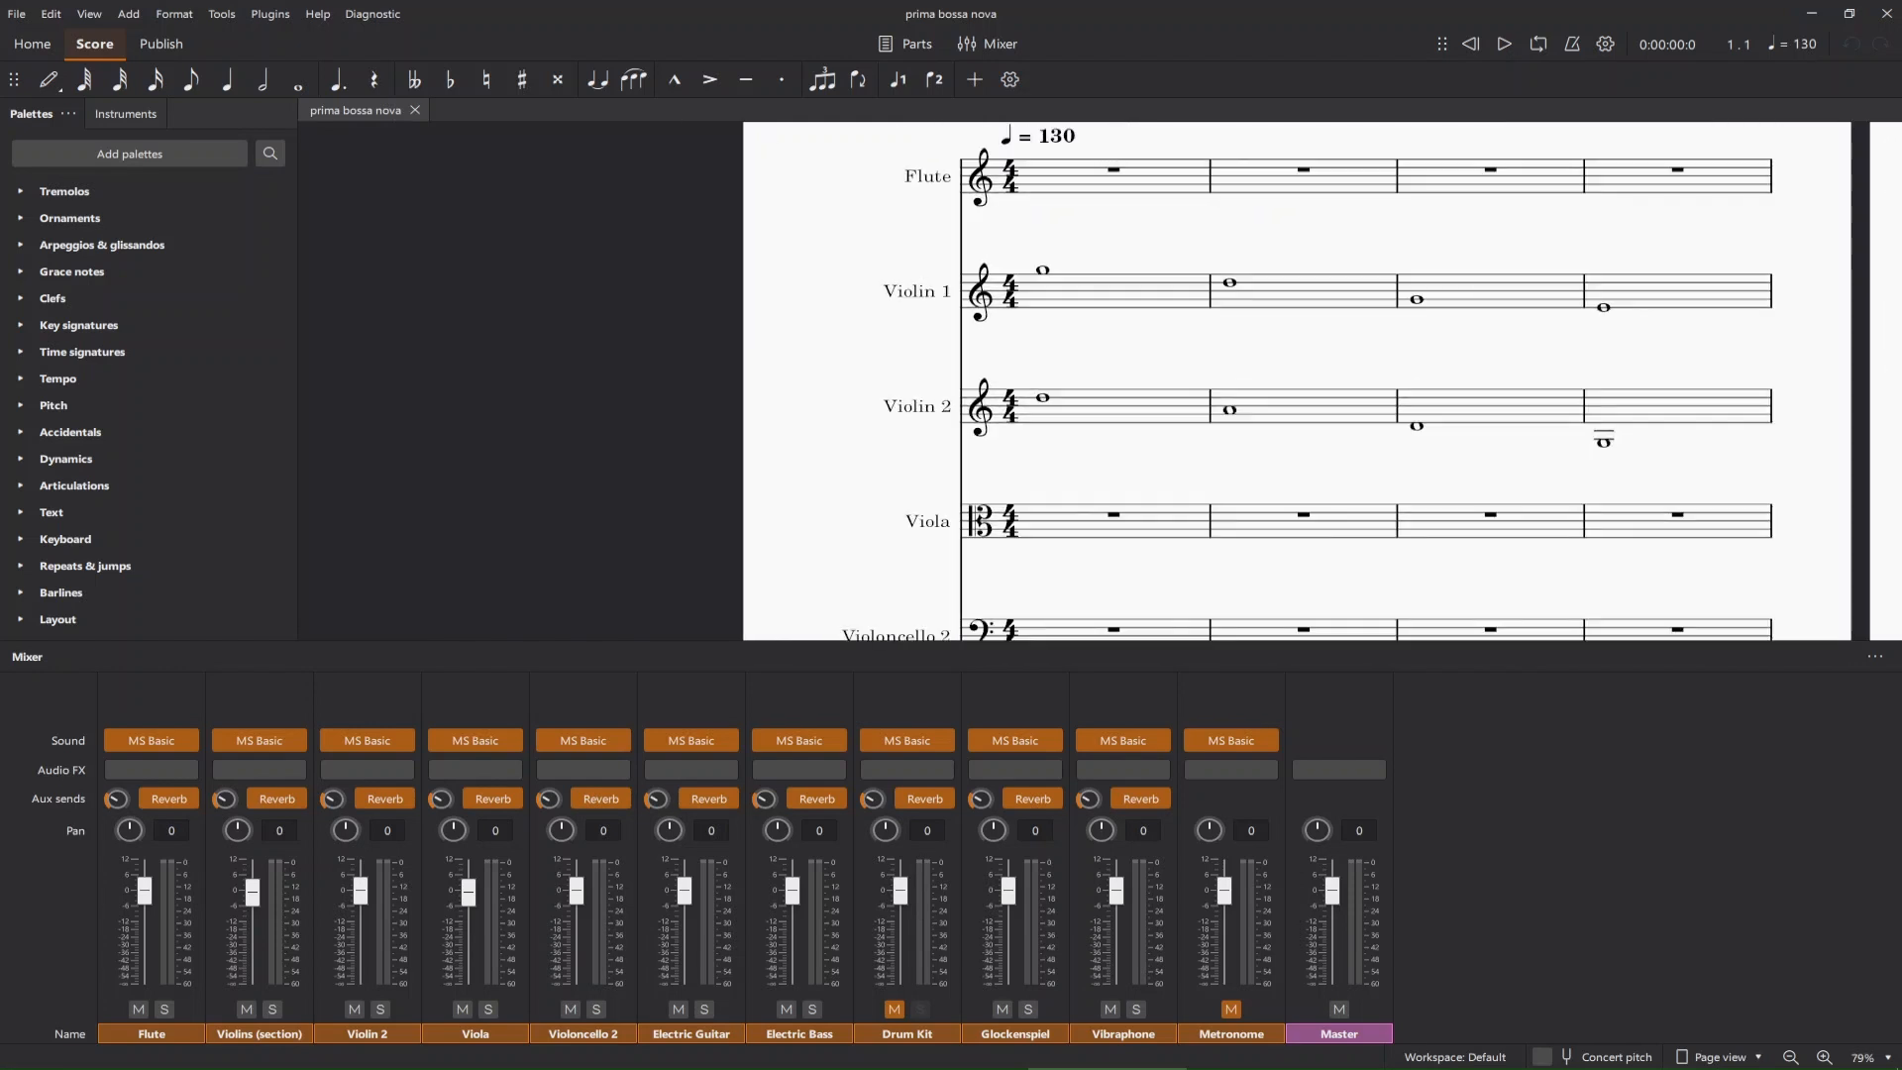
left_click(19, 352)
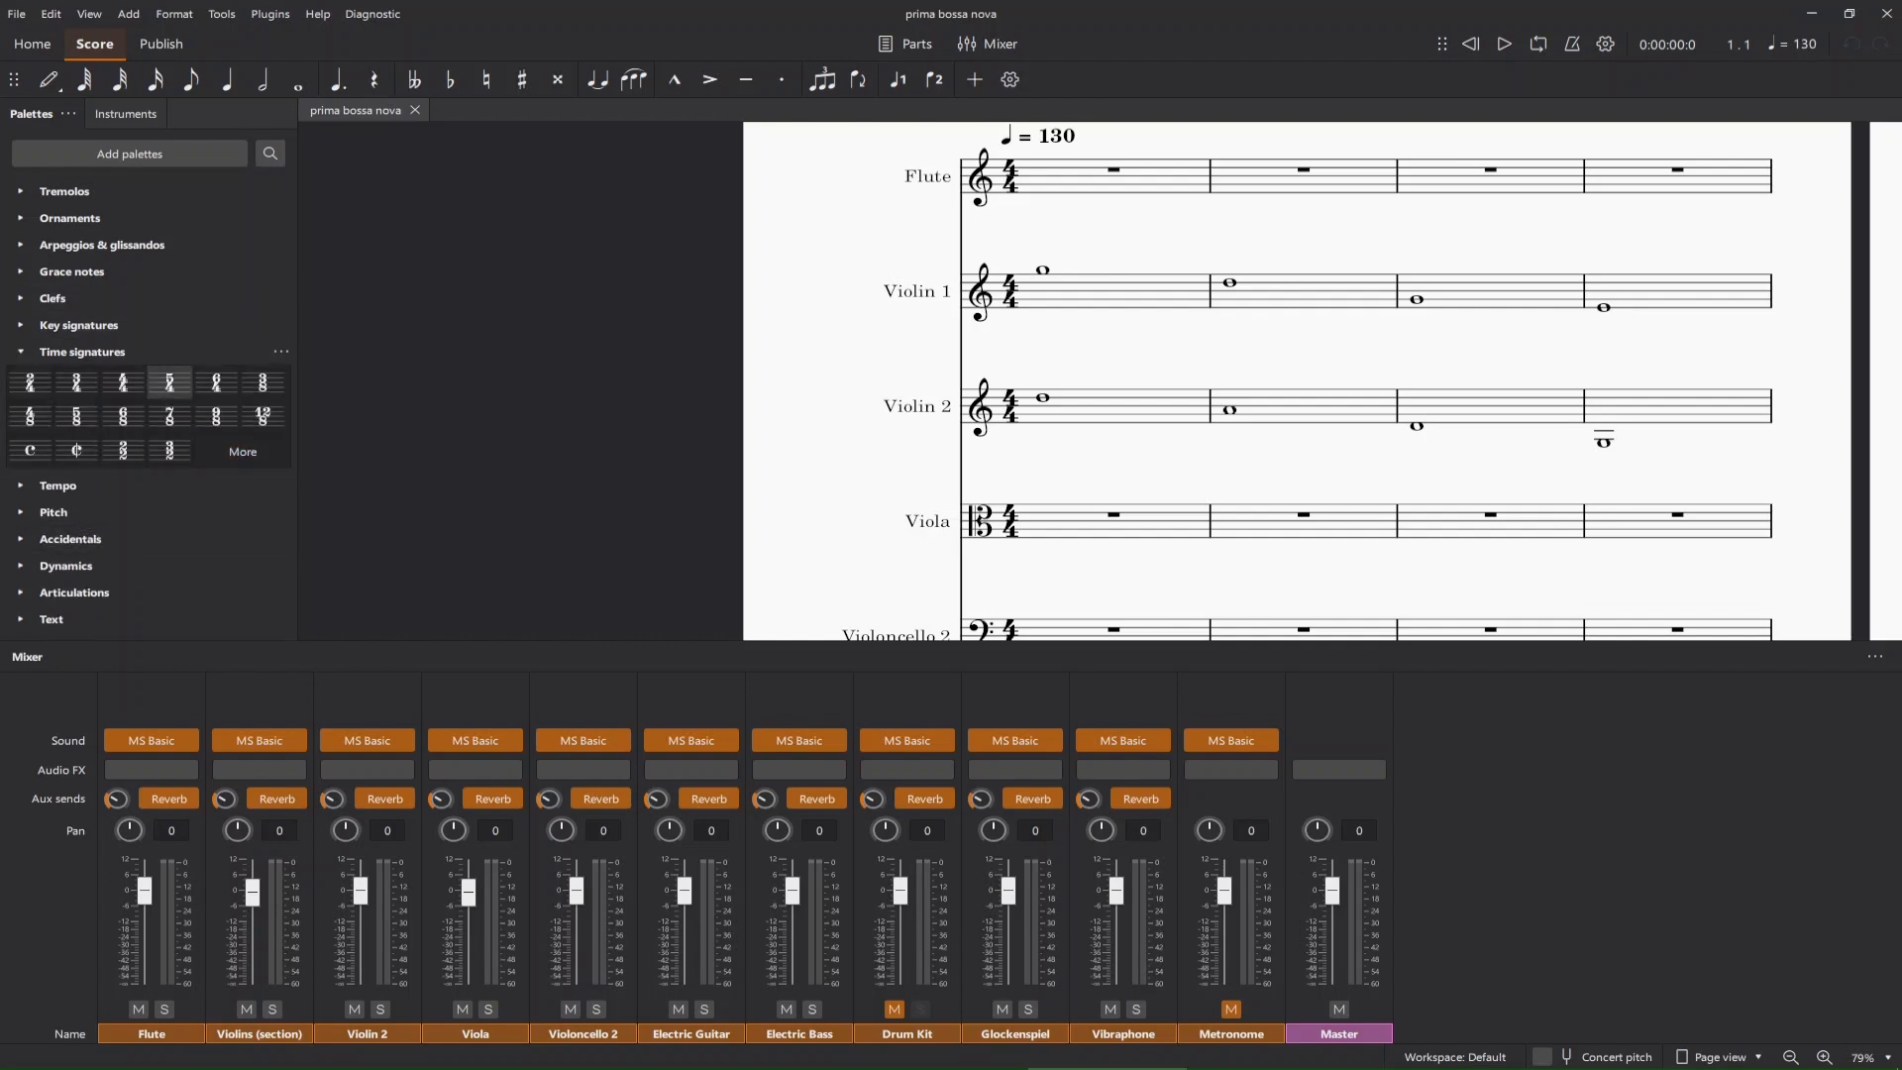
left_click(1010, 291)
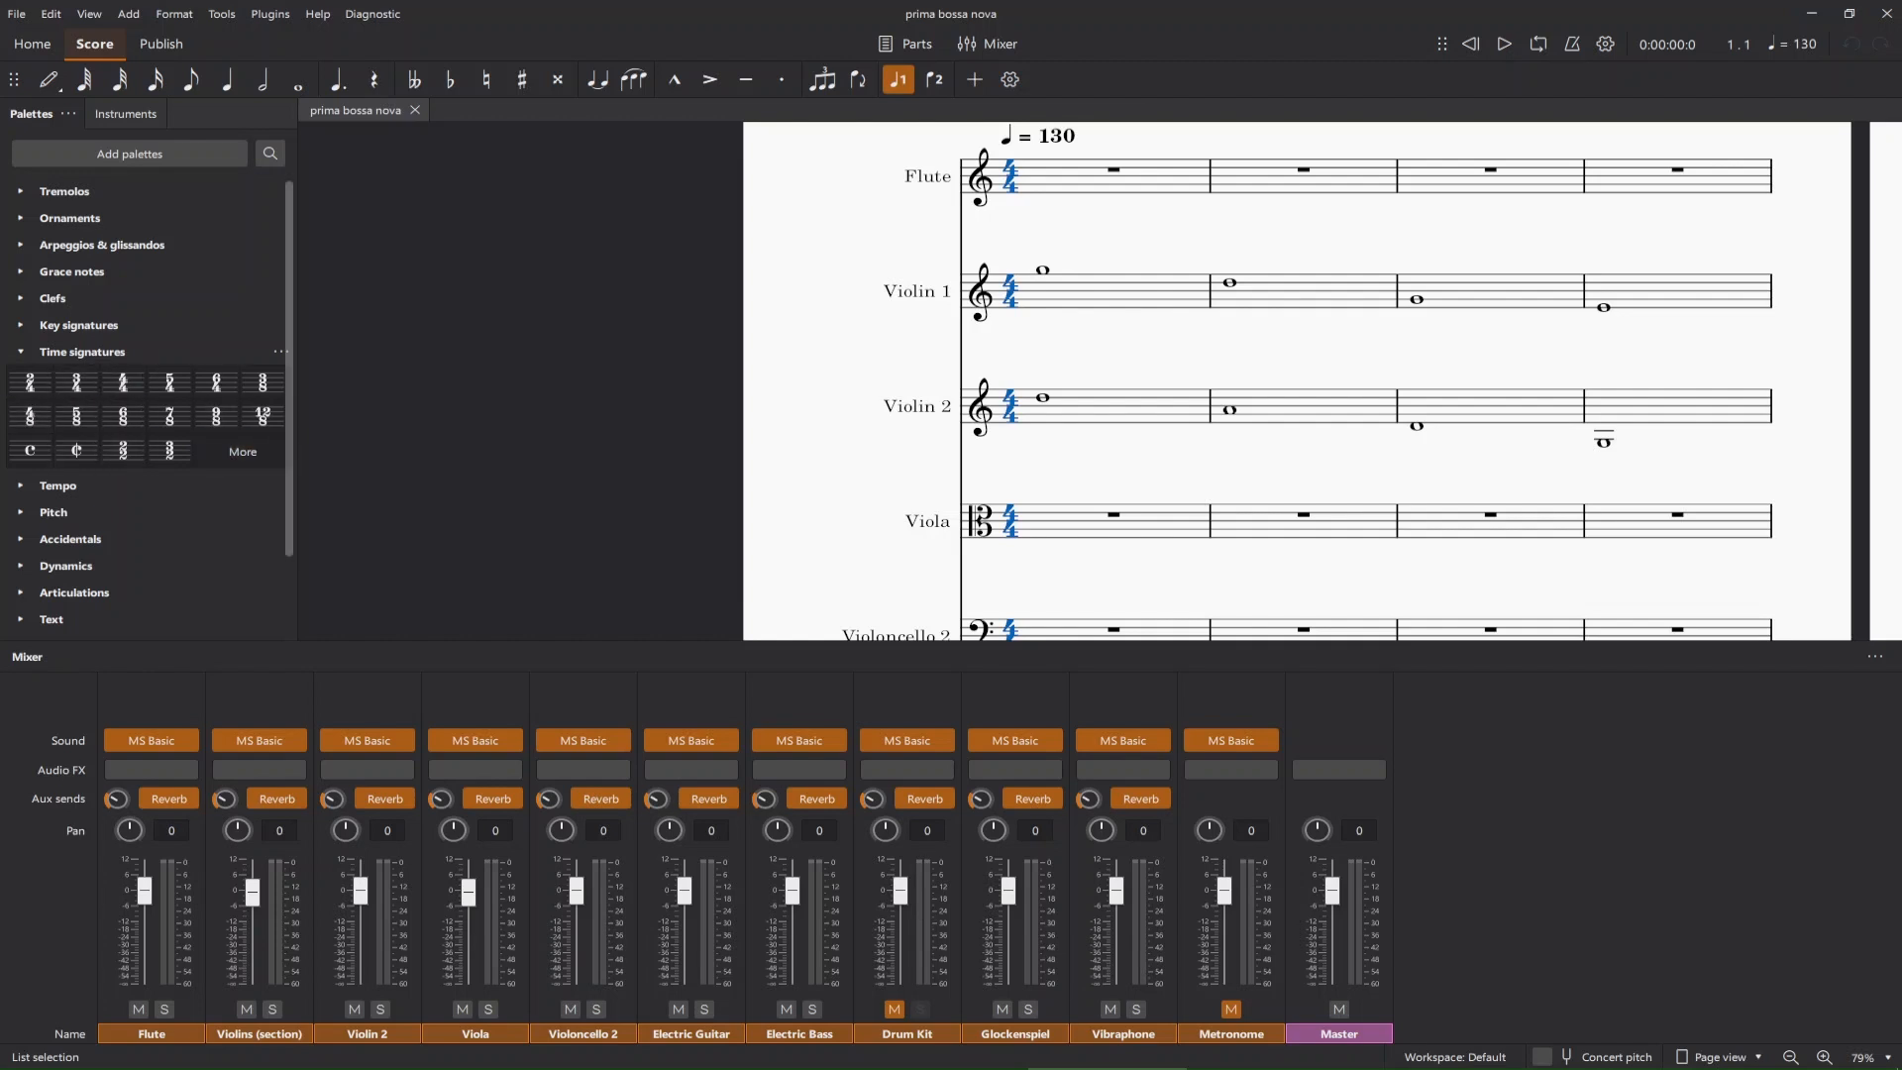
Clear the time signature selection, collapse the time signatures and show the available key signatures.
scroll(1099, 381, "up", 2)
scroll(1099, 381, "down", 2)
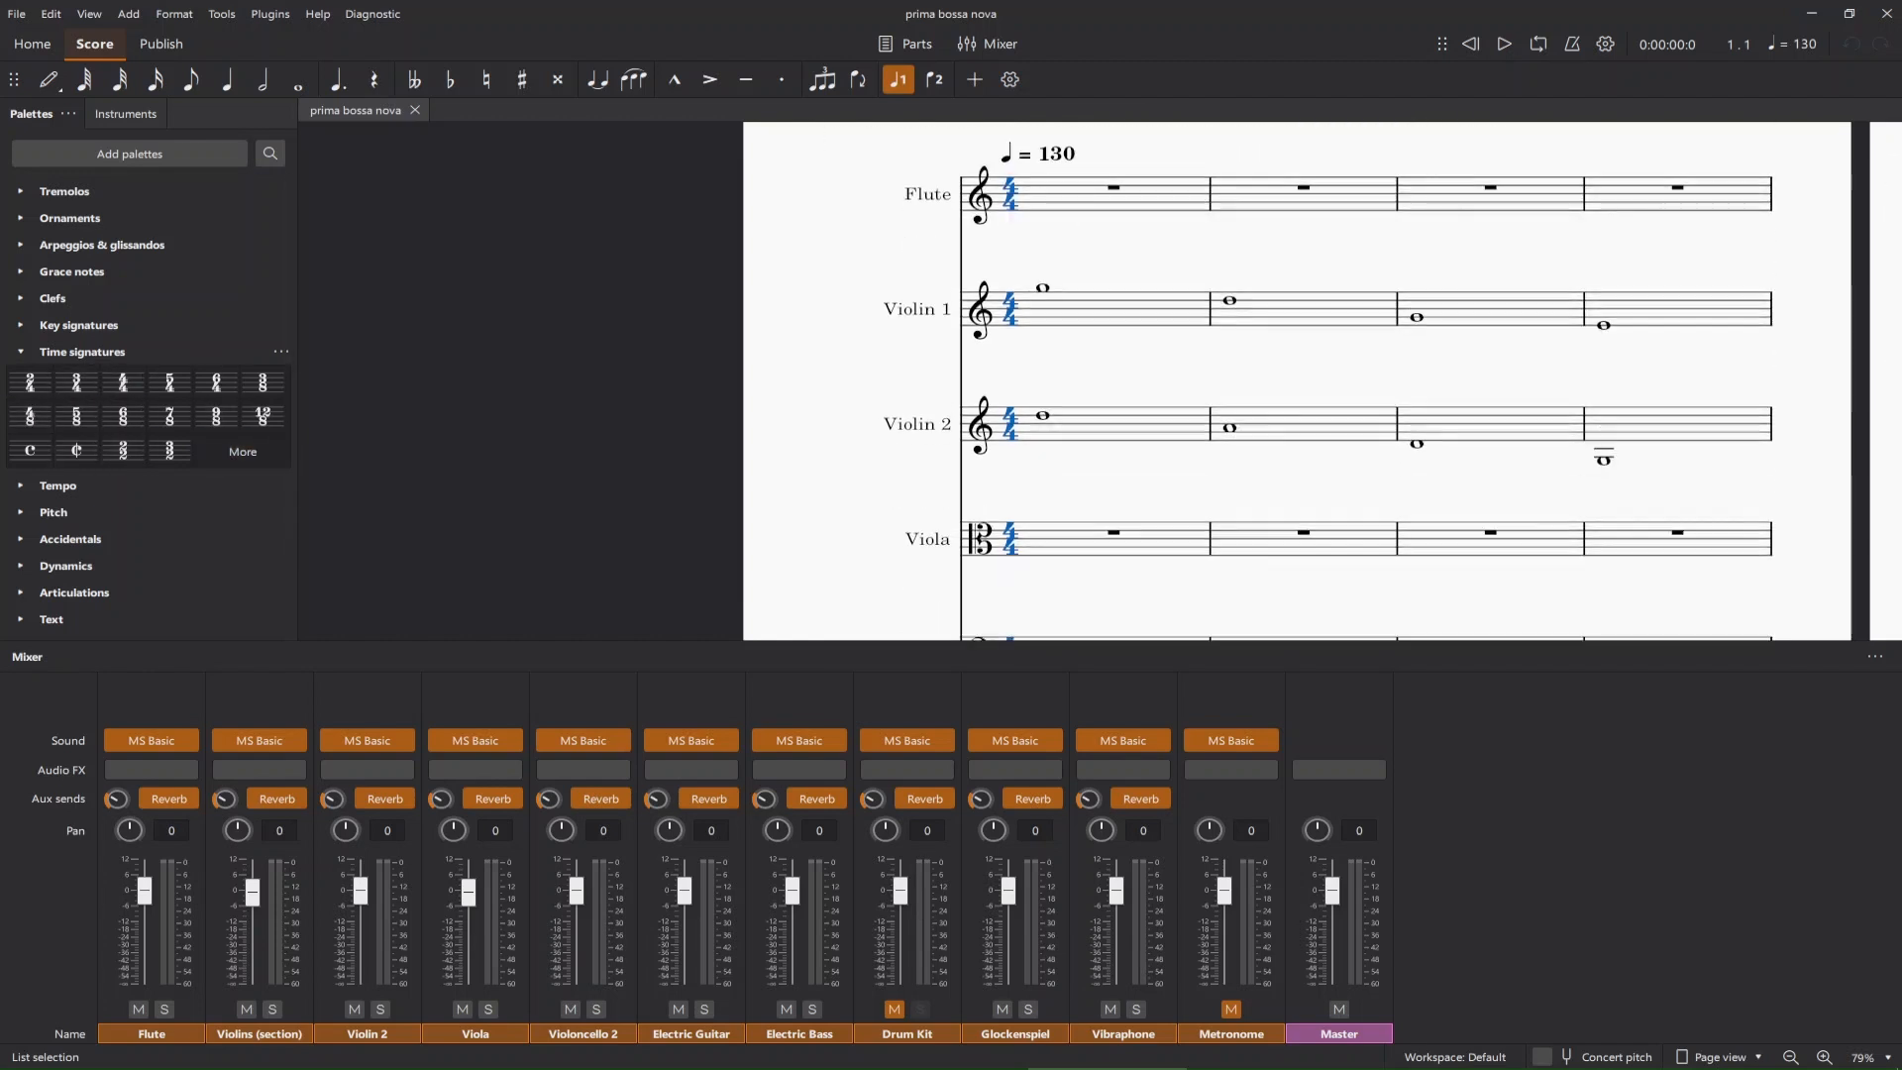
scroll(1183, 382, "right", 3)
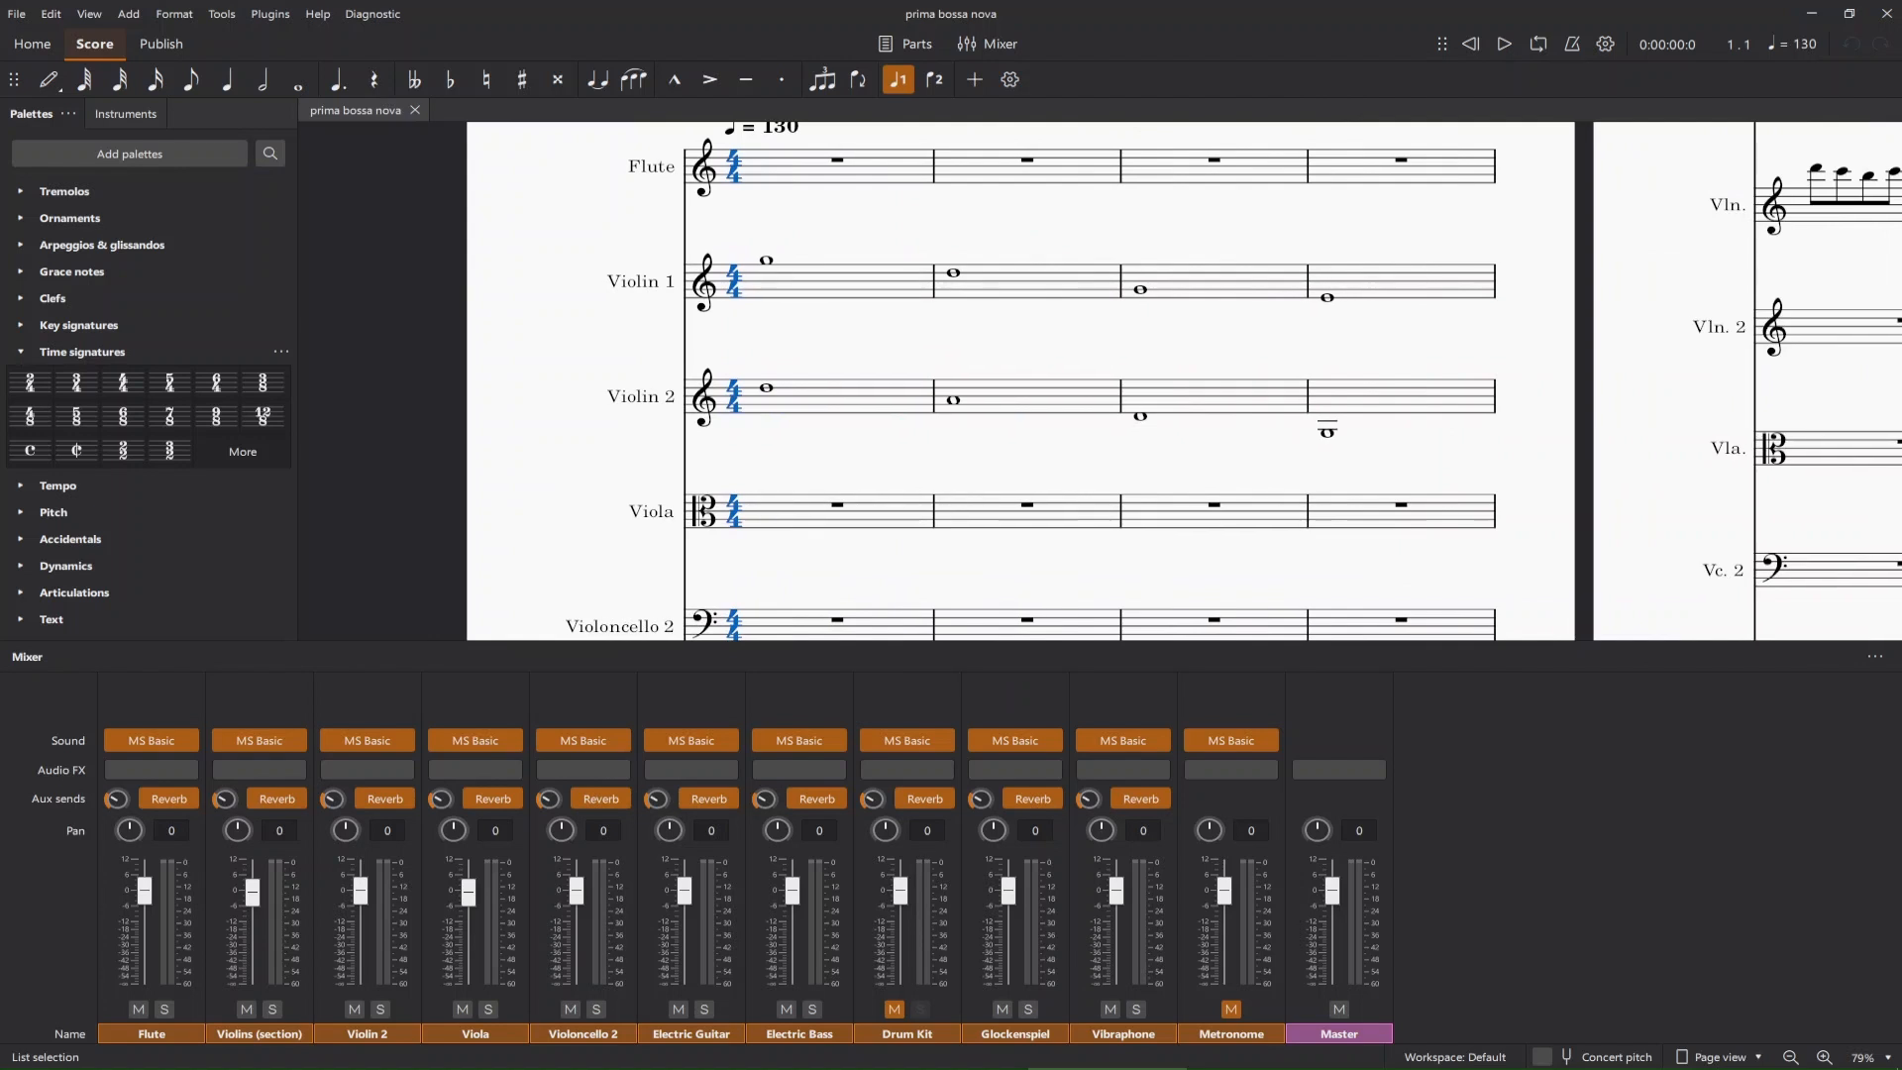
key("Escape")
left_click(20, 351)
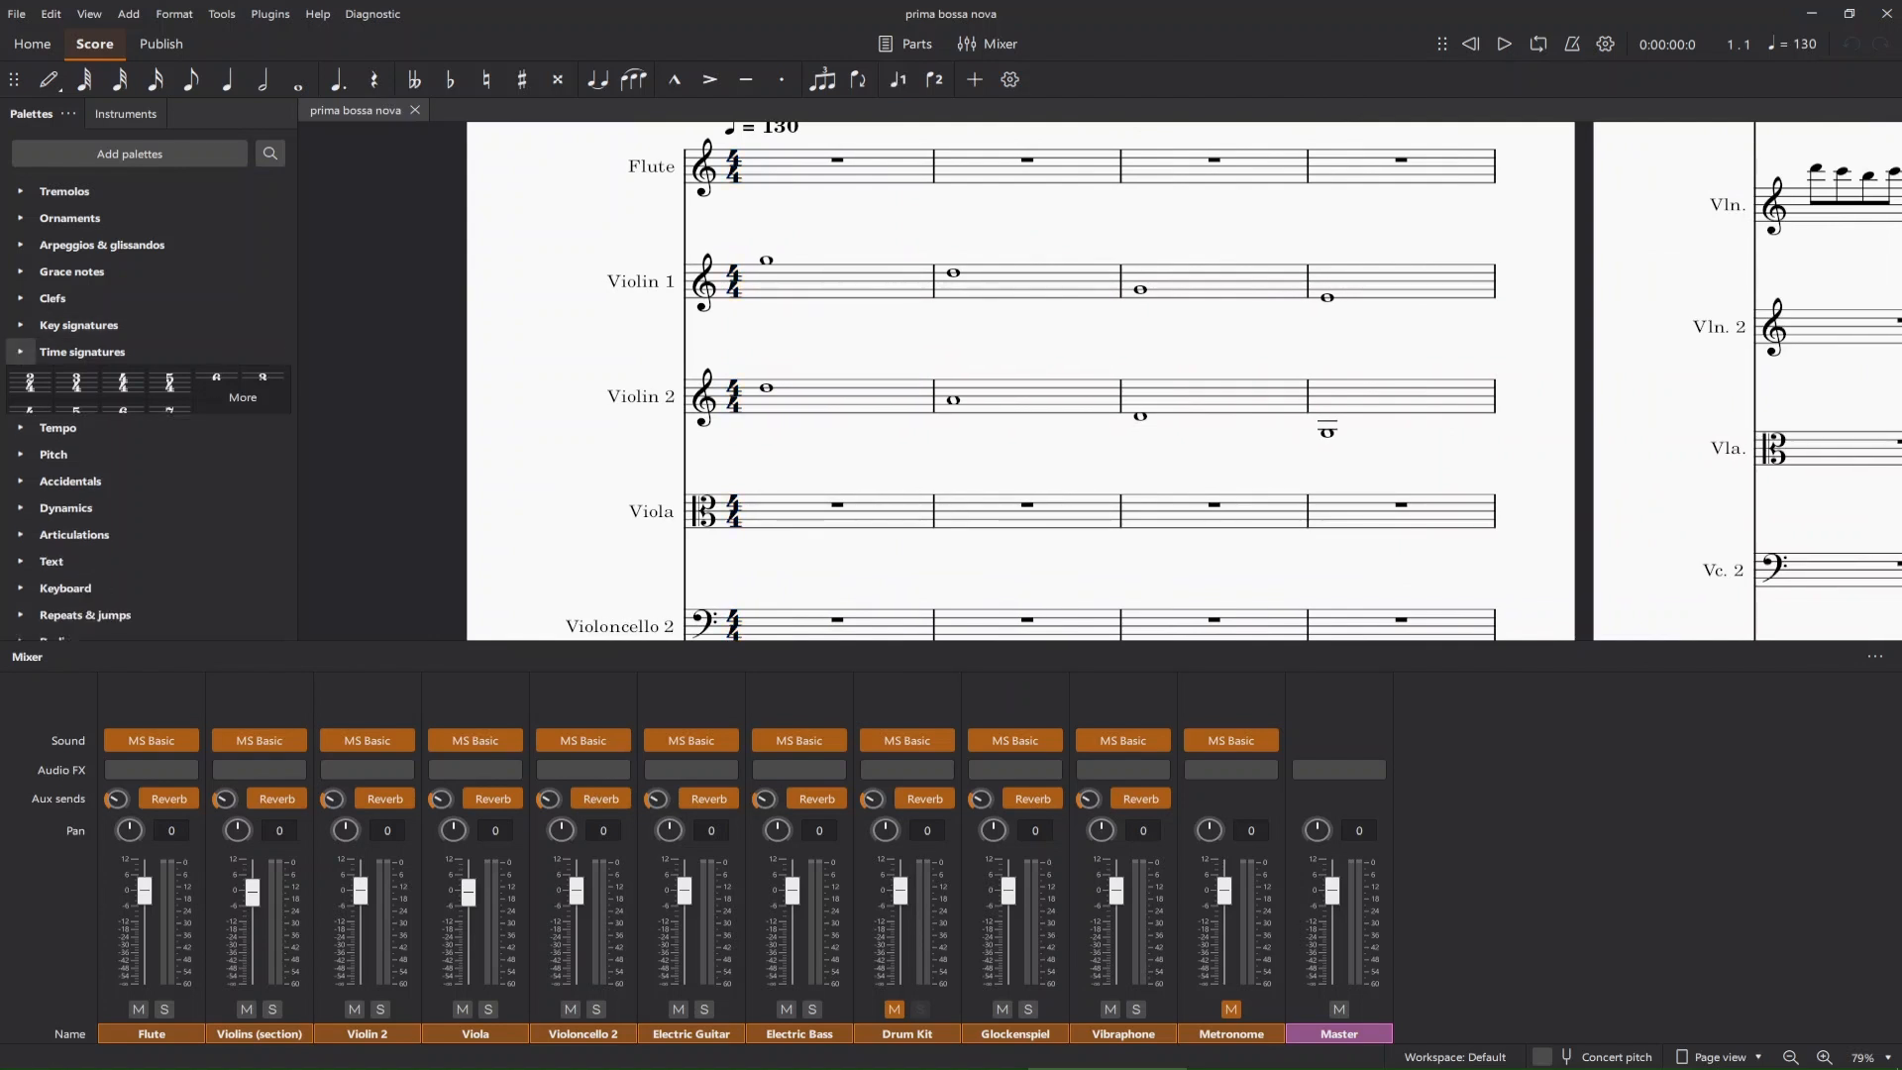
left_click(20, 324)
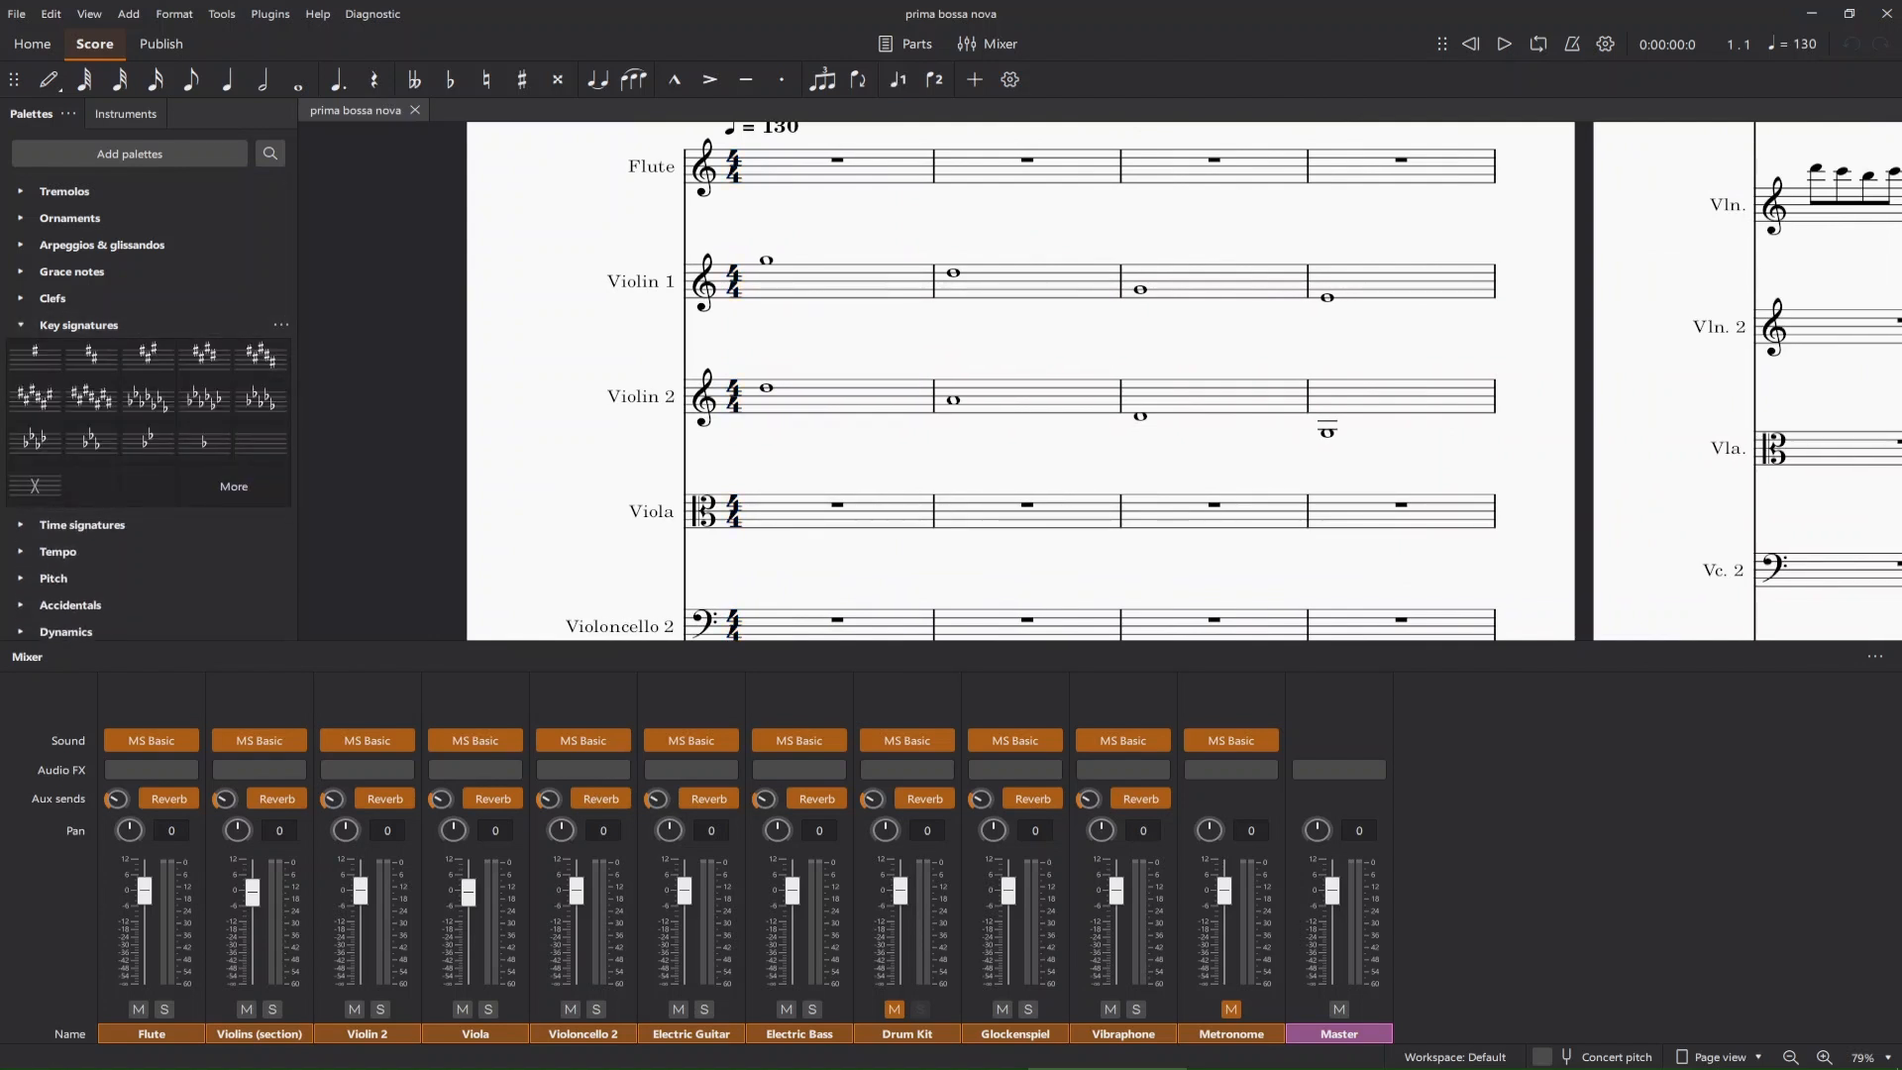
Examine the opening key of each staff from Flute down to Vibraphone against the available key signatures.
scroll(1021, 381, "down", 5)
scroll(1020, 382, "up", 5)
scroll(1020, 382, "down", 9)
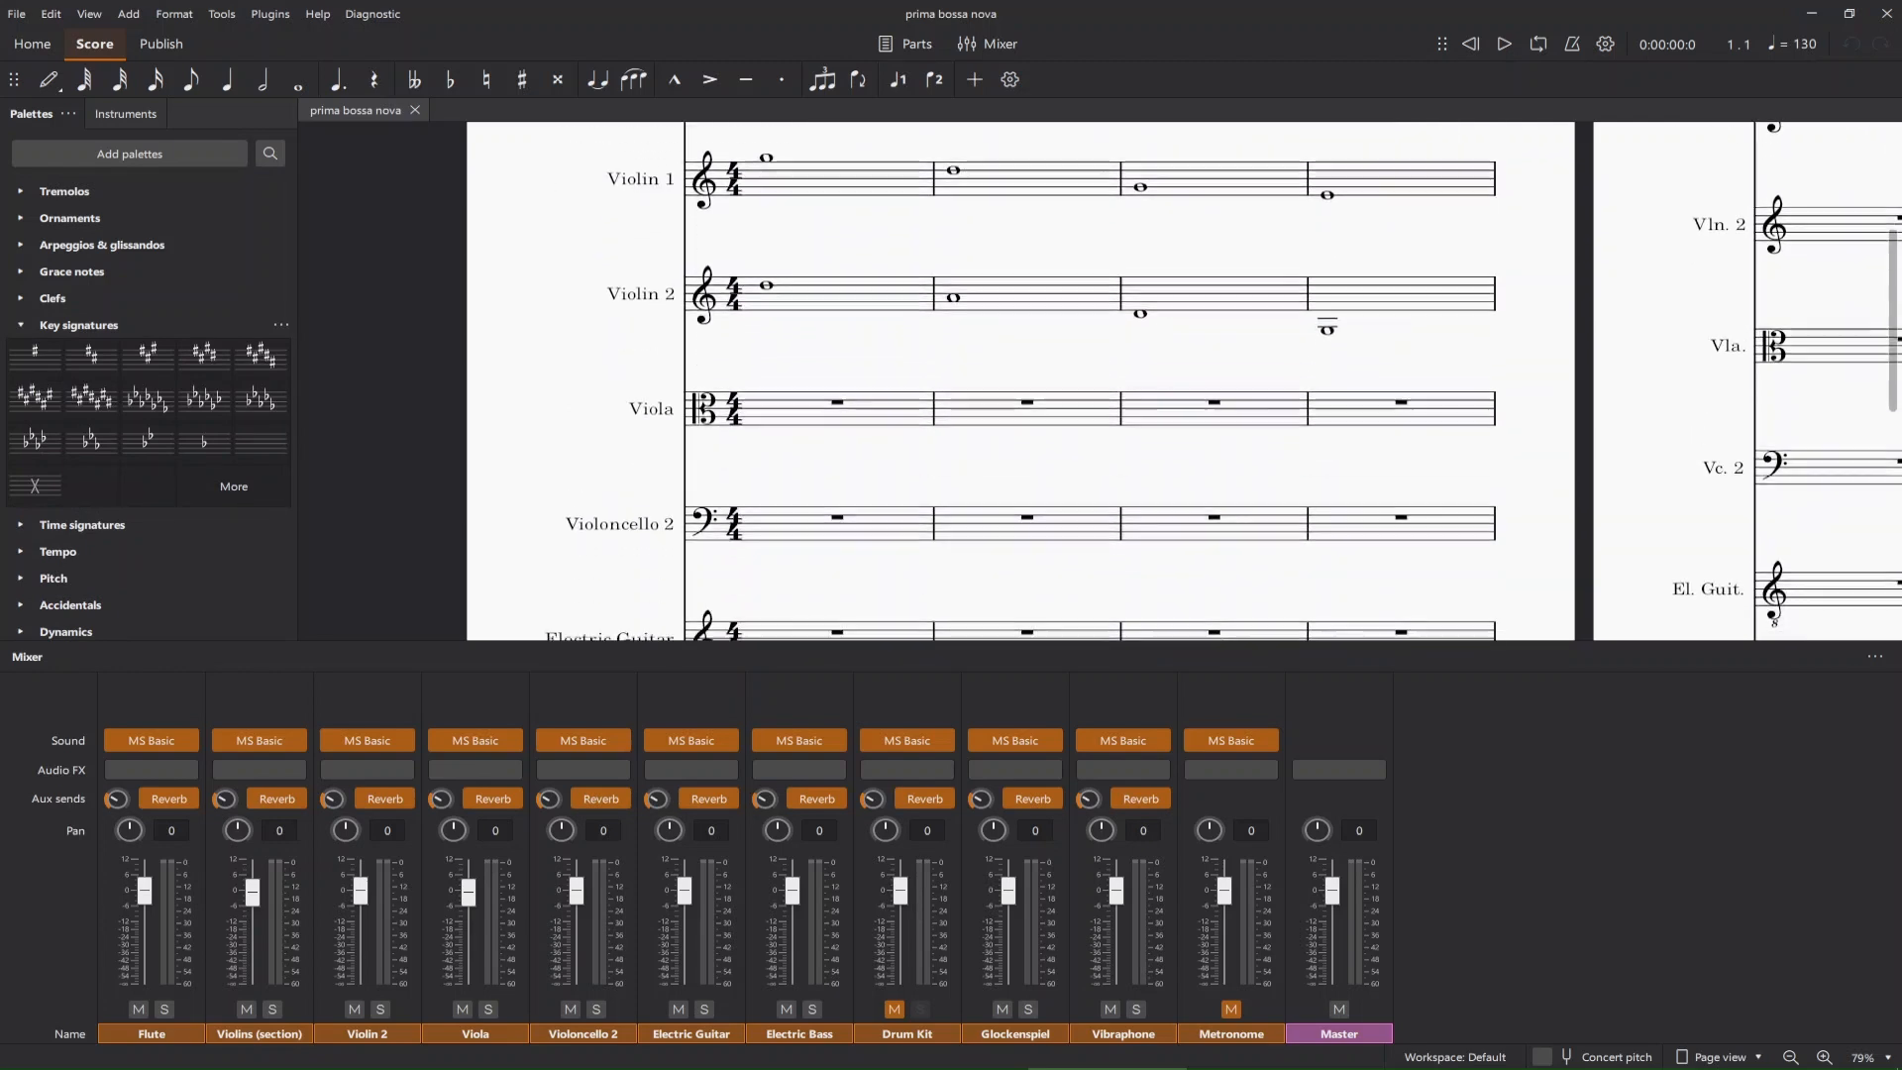
scroll(1020, 381, "down", 3)
scroll(1020, 381, "up", 7)
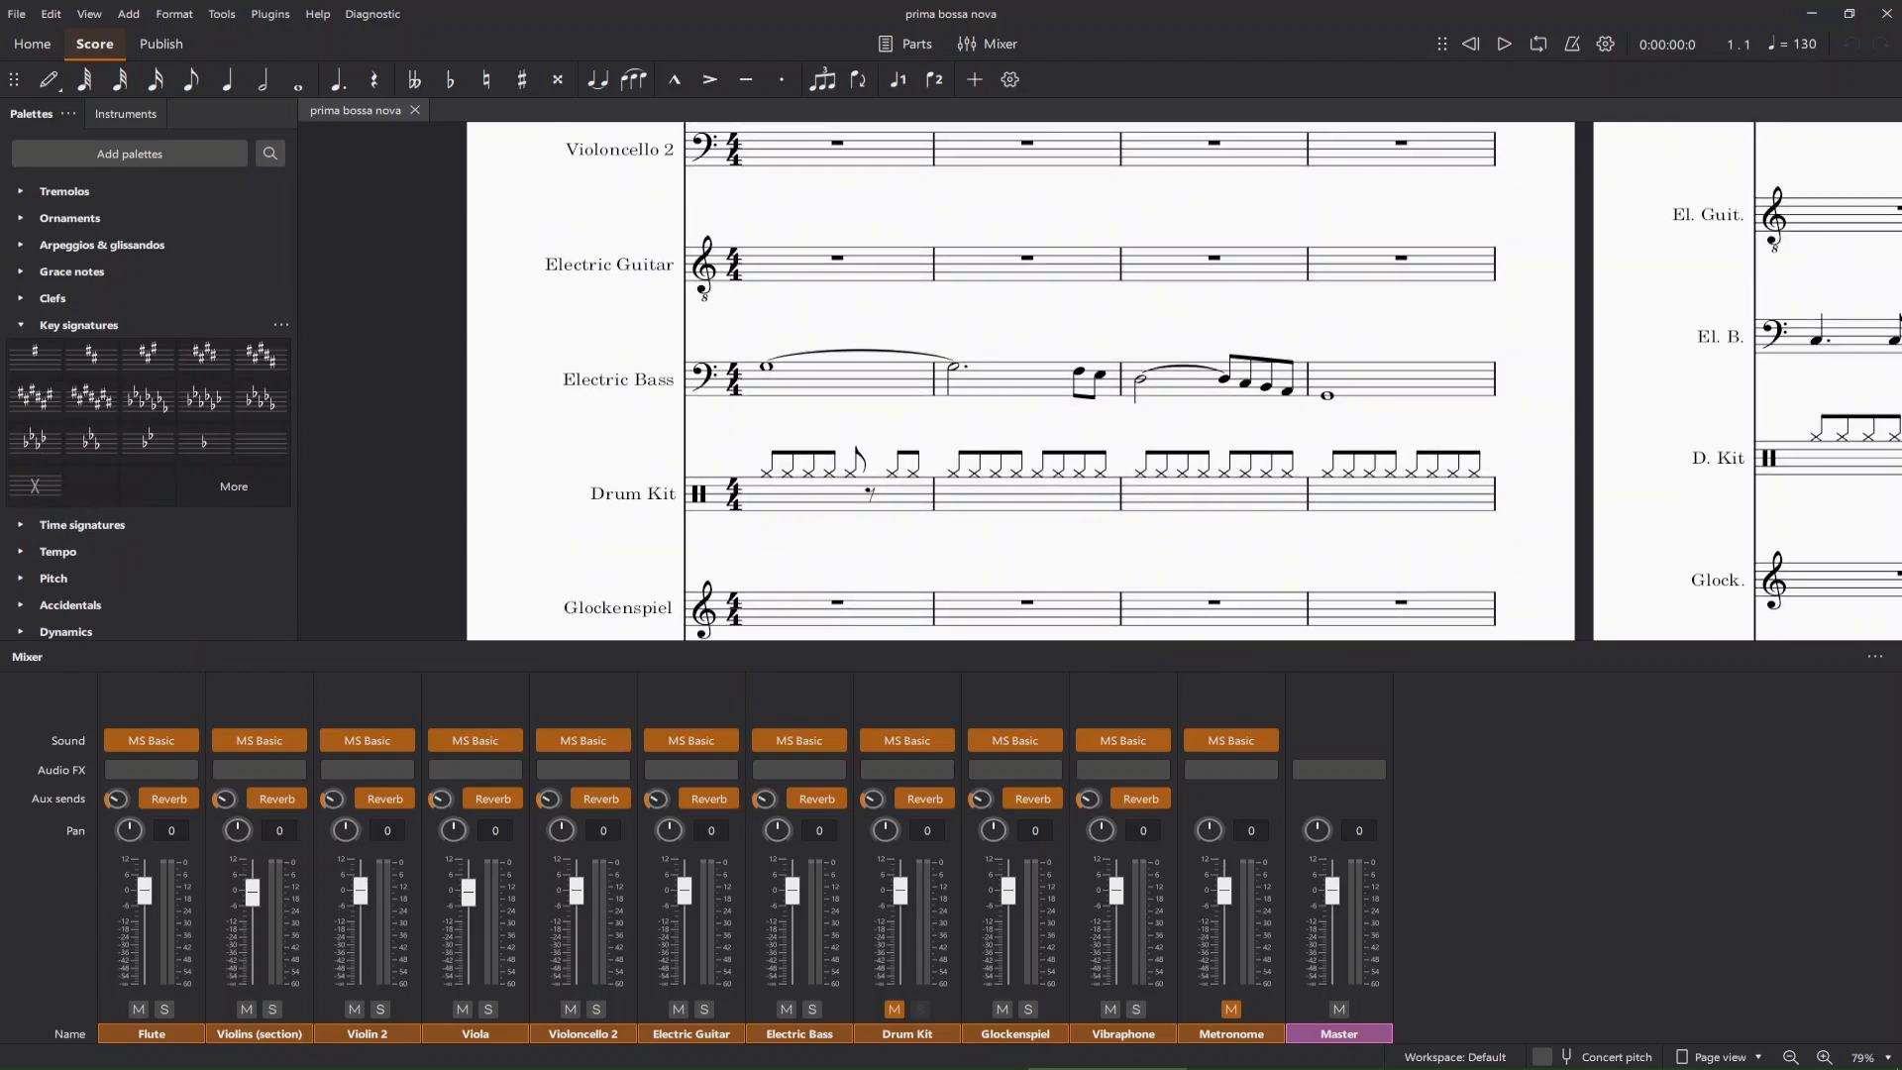
scroll(1020, 381, "up", 5)
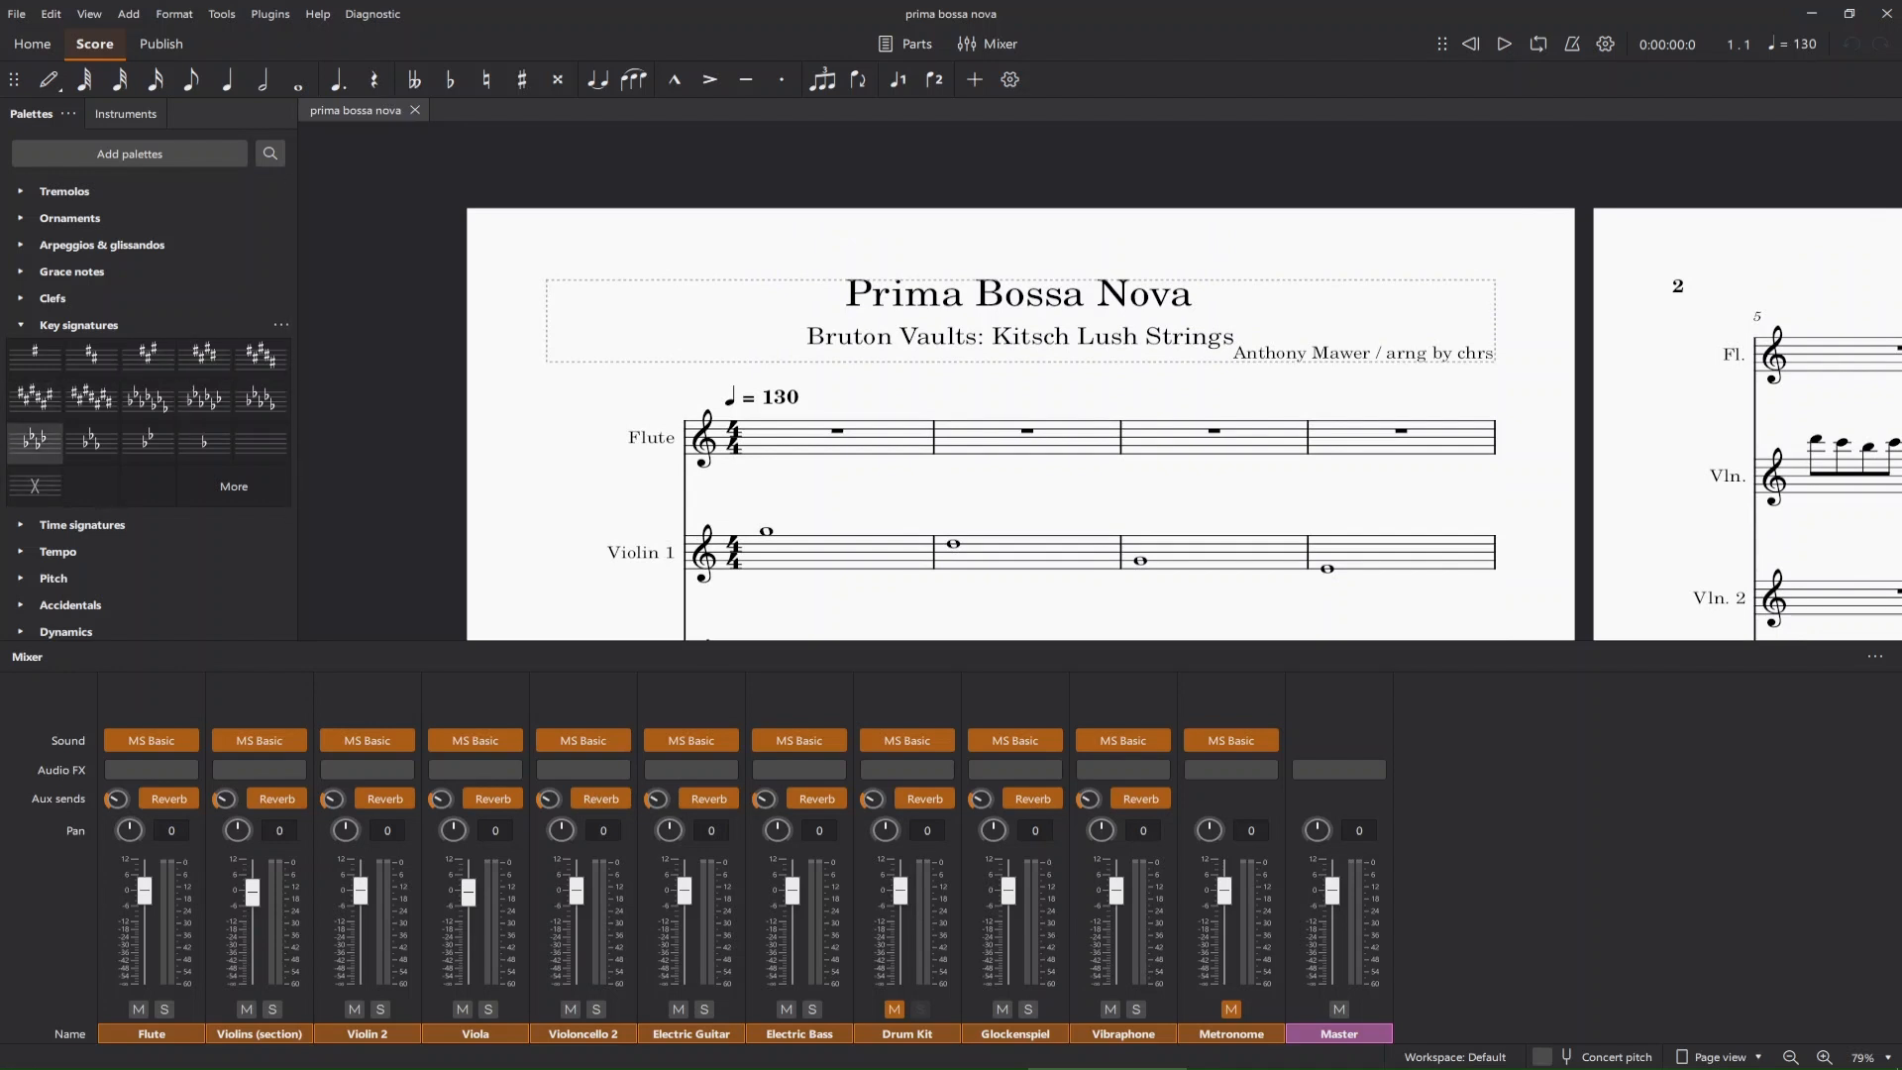
scroll(1020, 382, "down", 3)
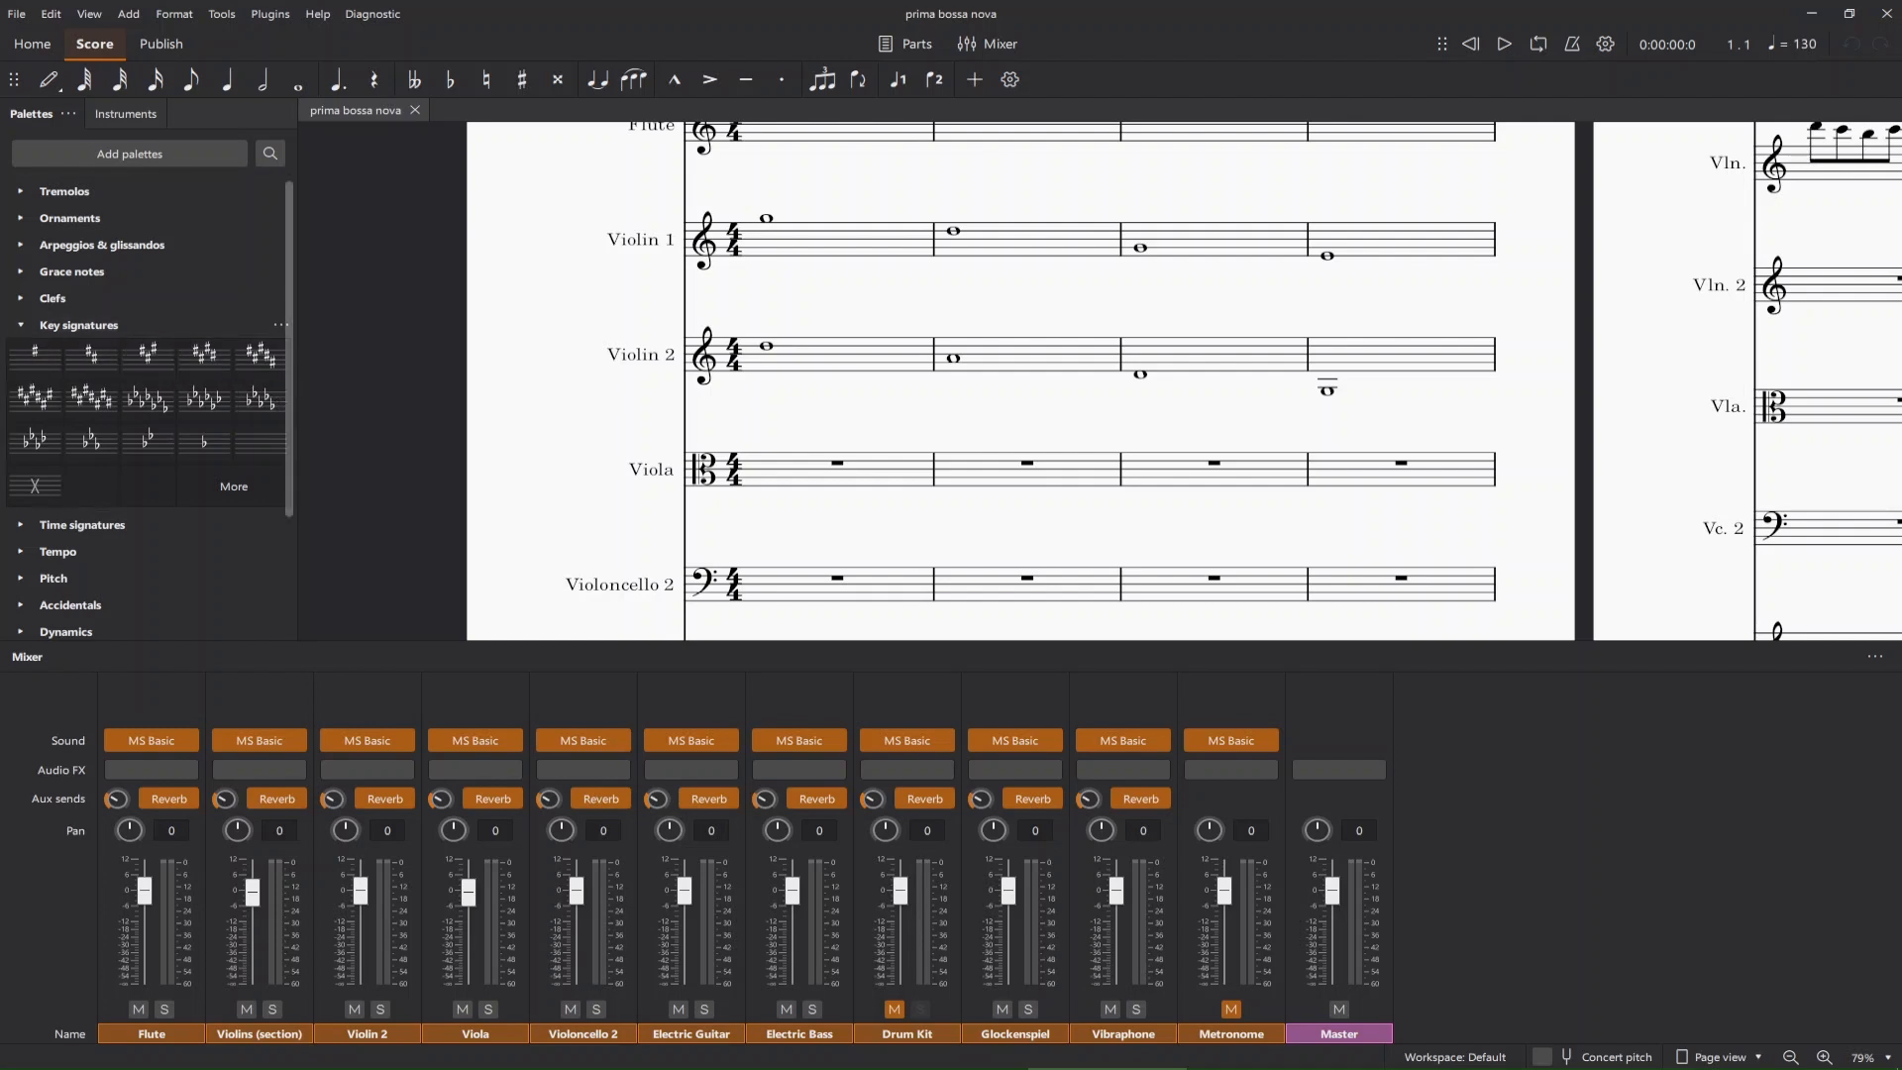
scroll(1099, 380, "up", 3)
scroll(1099, 380, "down", 1)
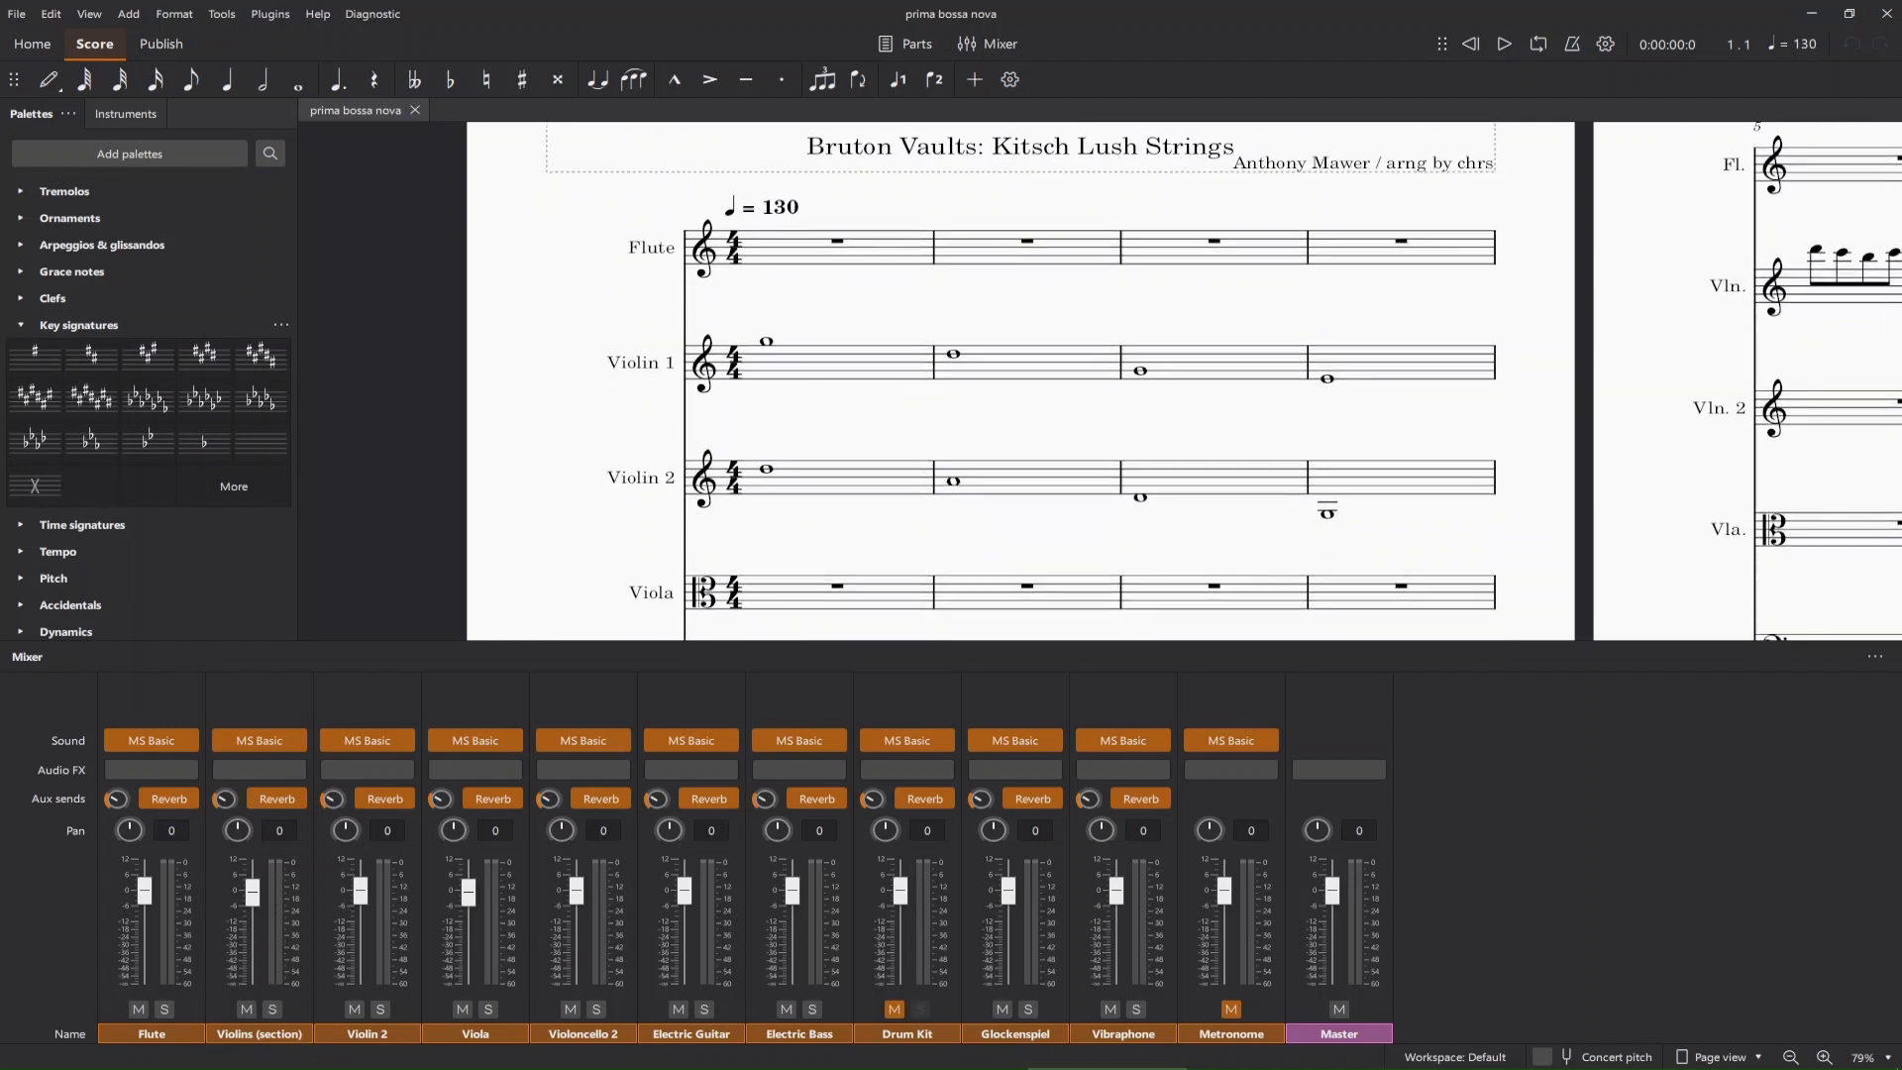
scroll(1020, 381, "down", 1)
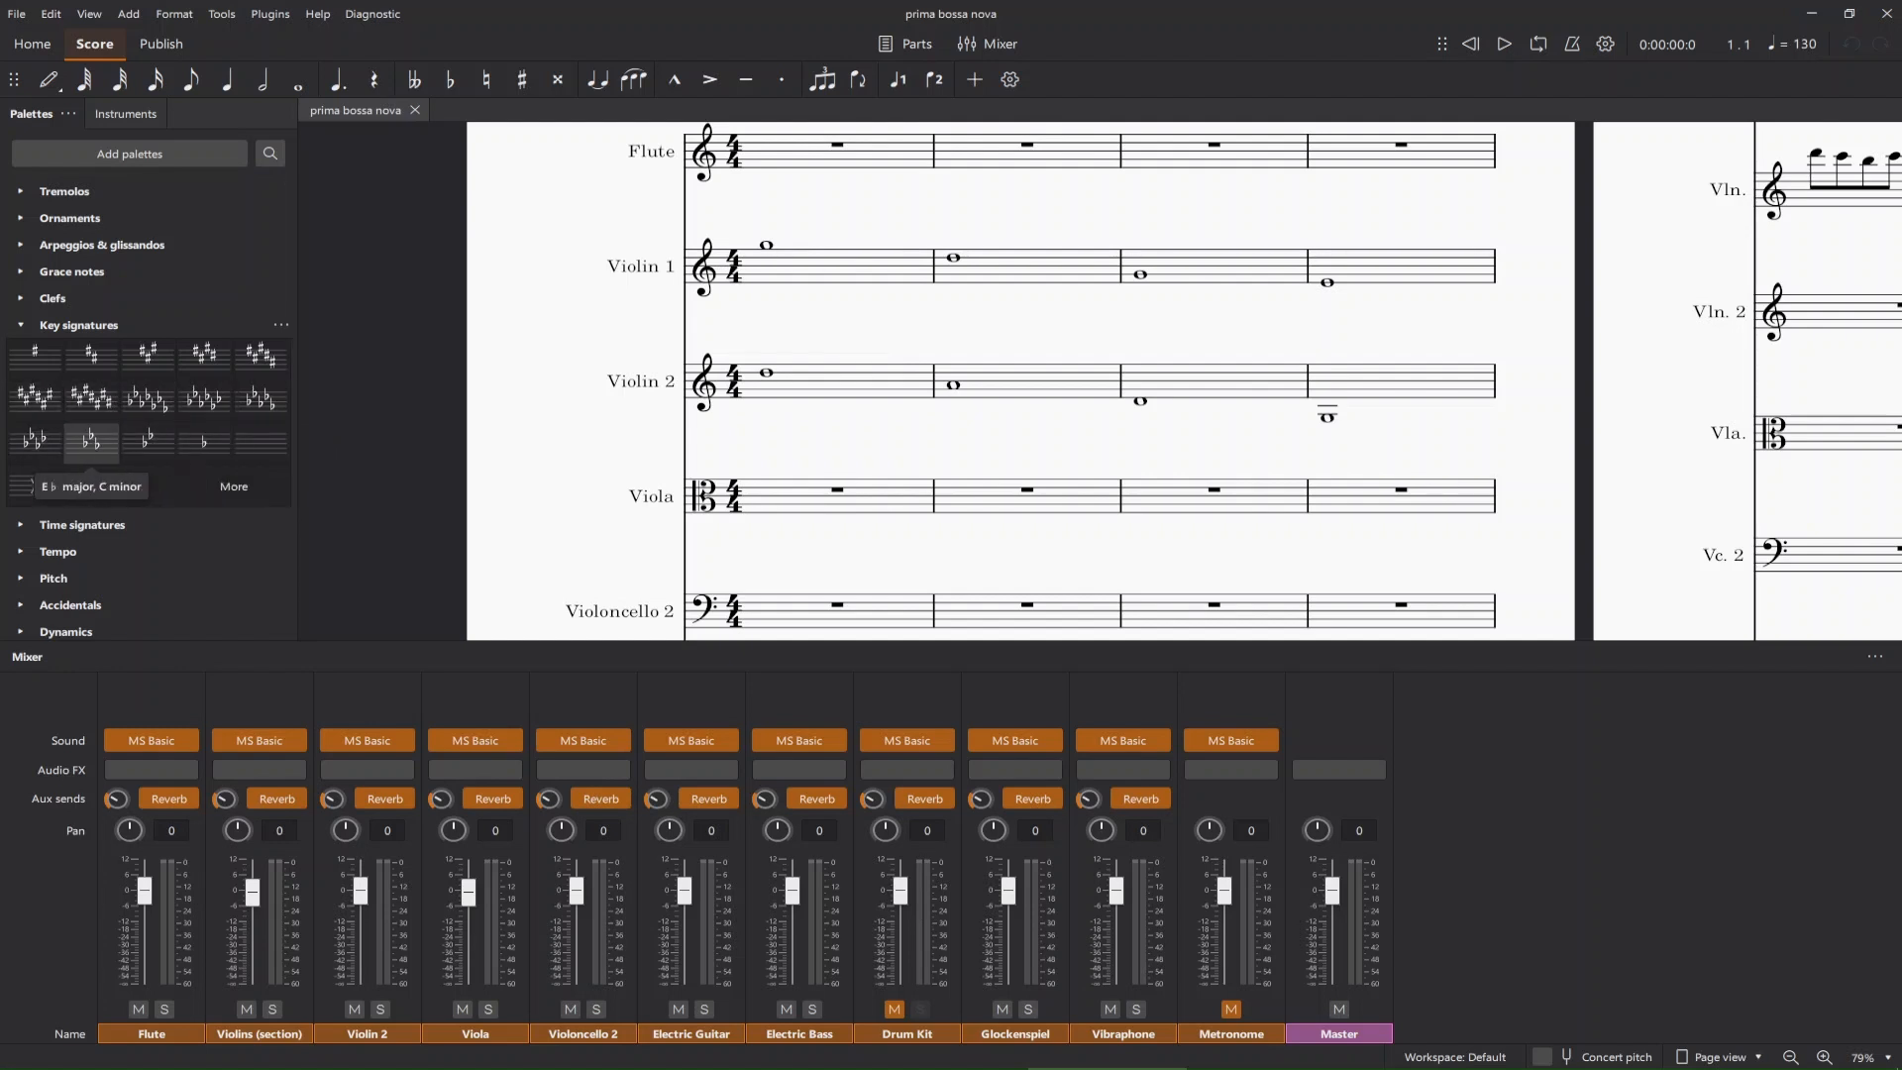
scroll(991, 381, "up", 2)
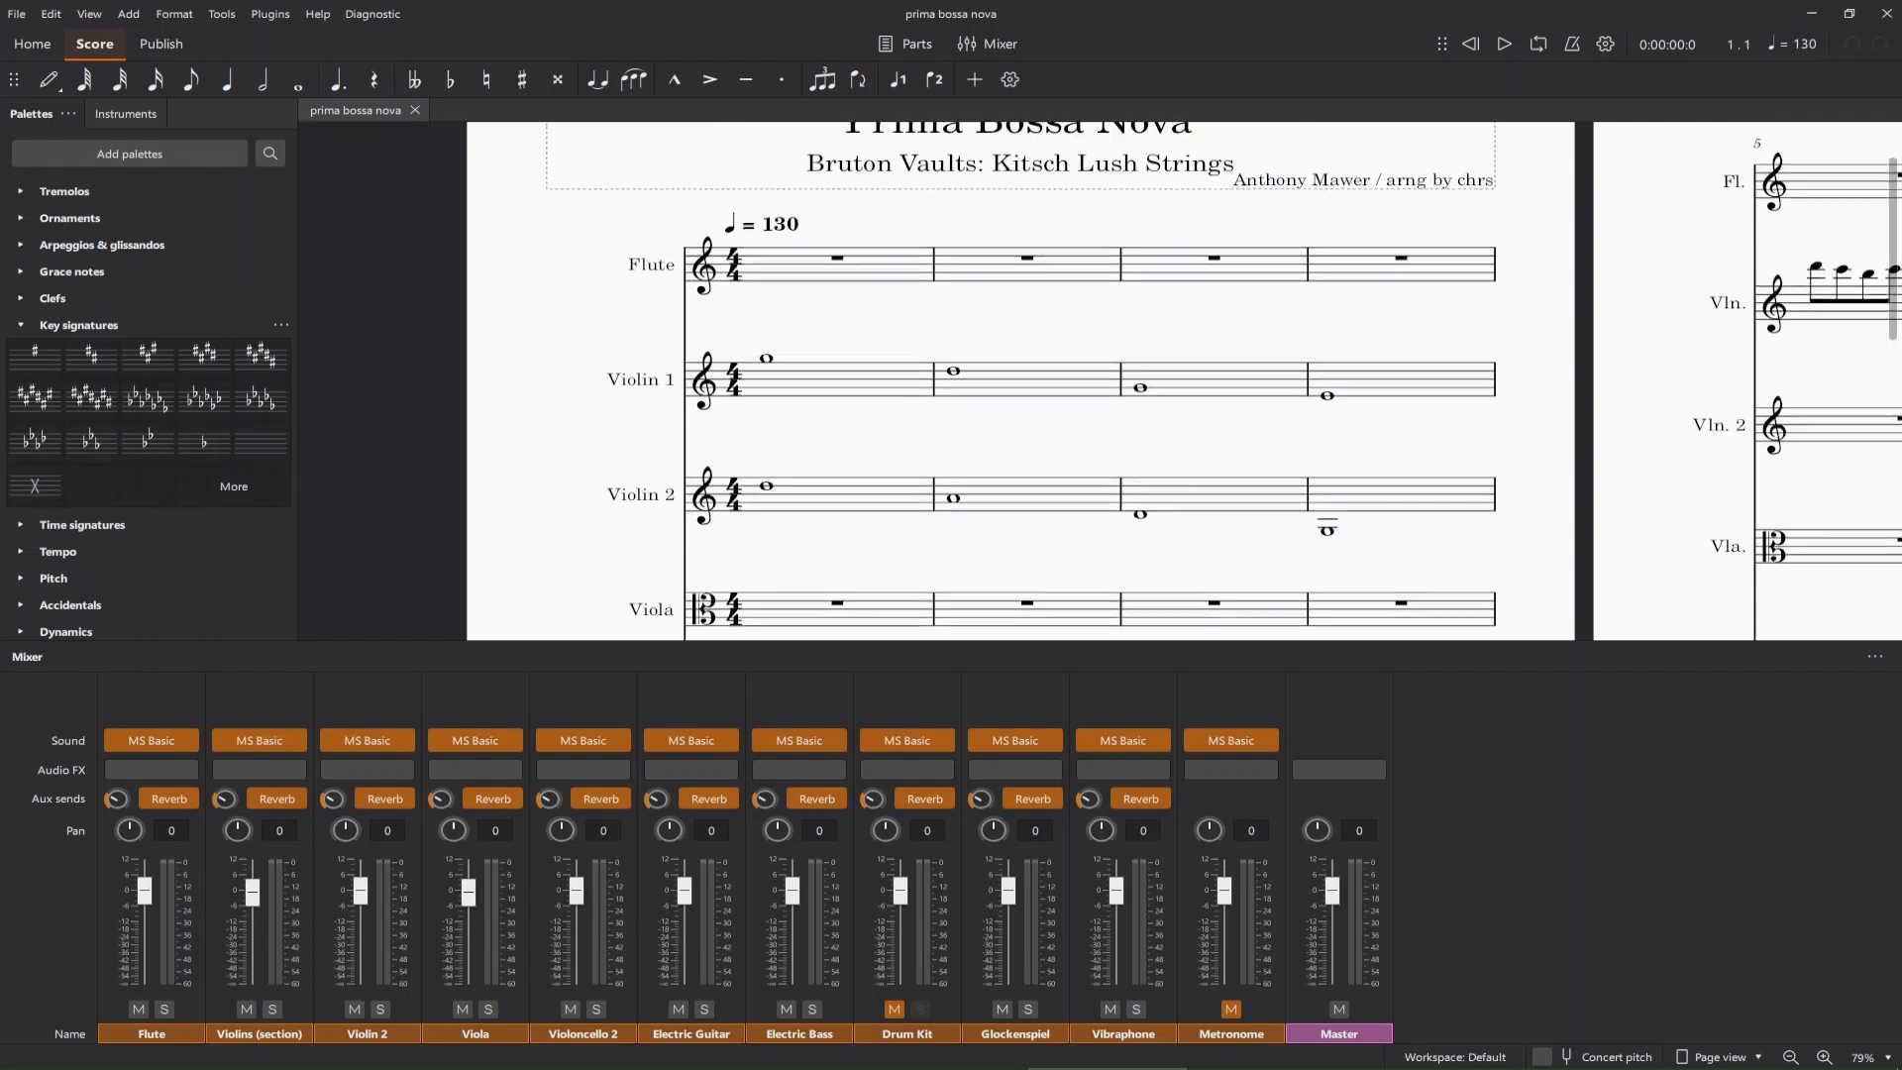
scroll(990, 382, "down", 8)
scroll(991, 381, "down", 2)
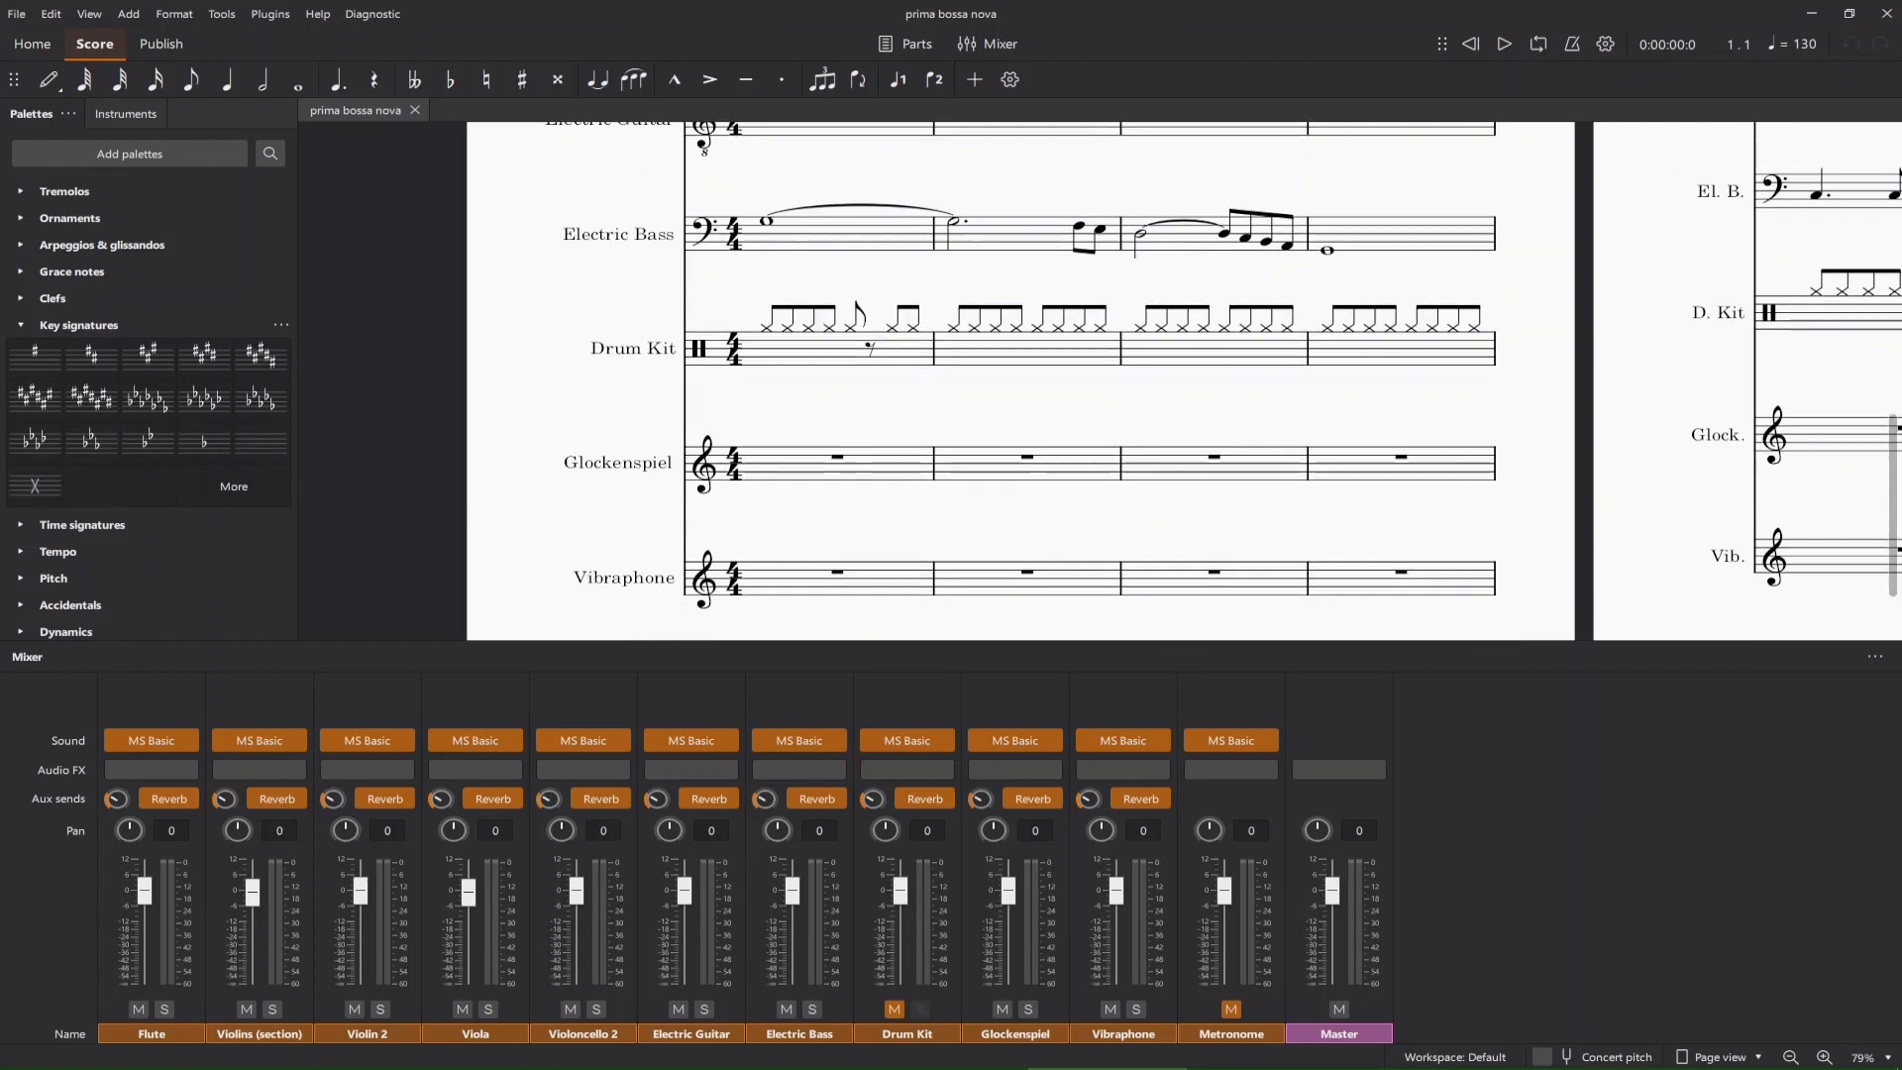
Examine the score's title, tempo marking and opening measures, looking across to the violin melody on page 2.
scroll(991, 381, "up", 10)
scroll(990, 381, "right", 3)
scroll(991, 381, "down", 2)
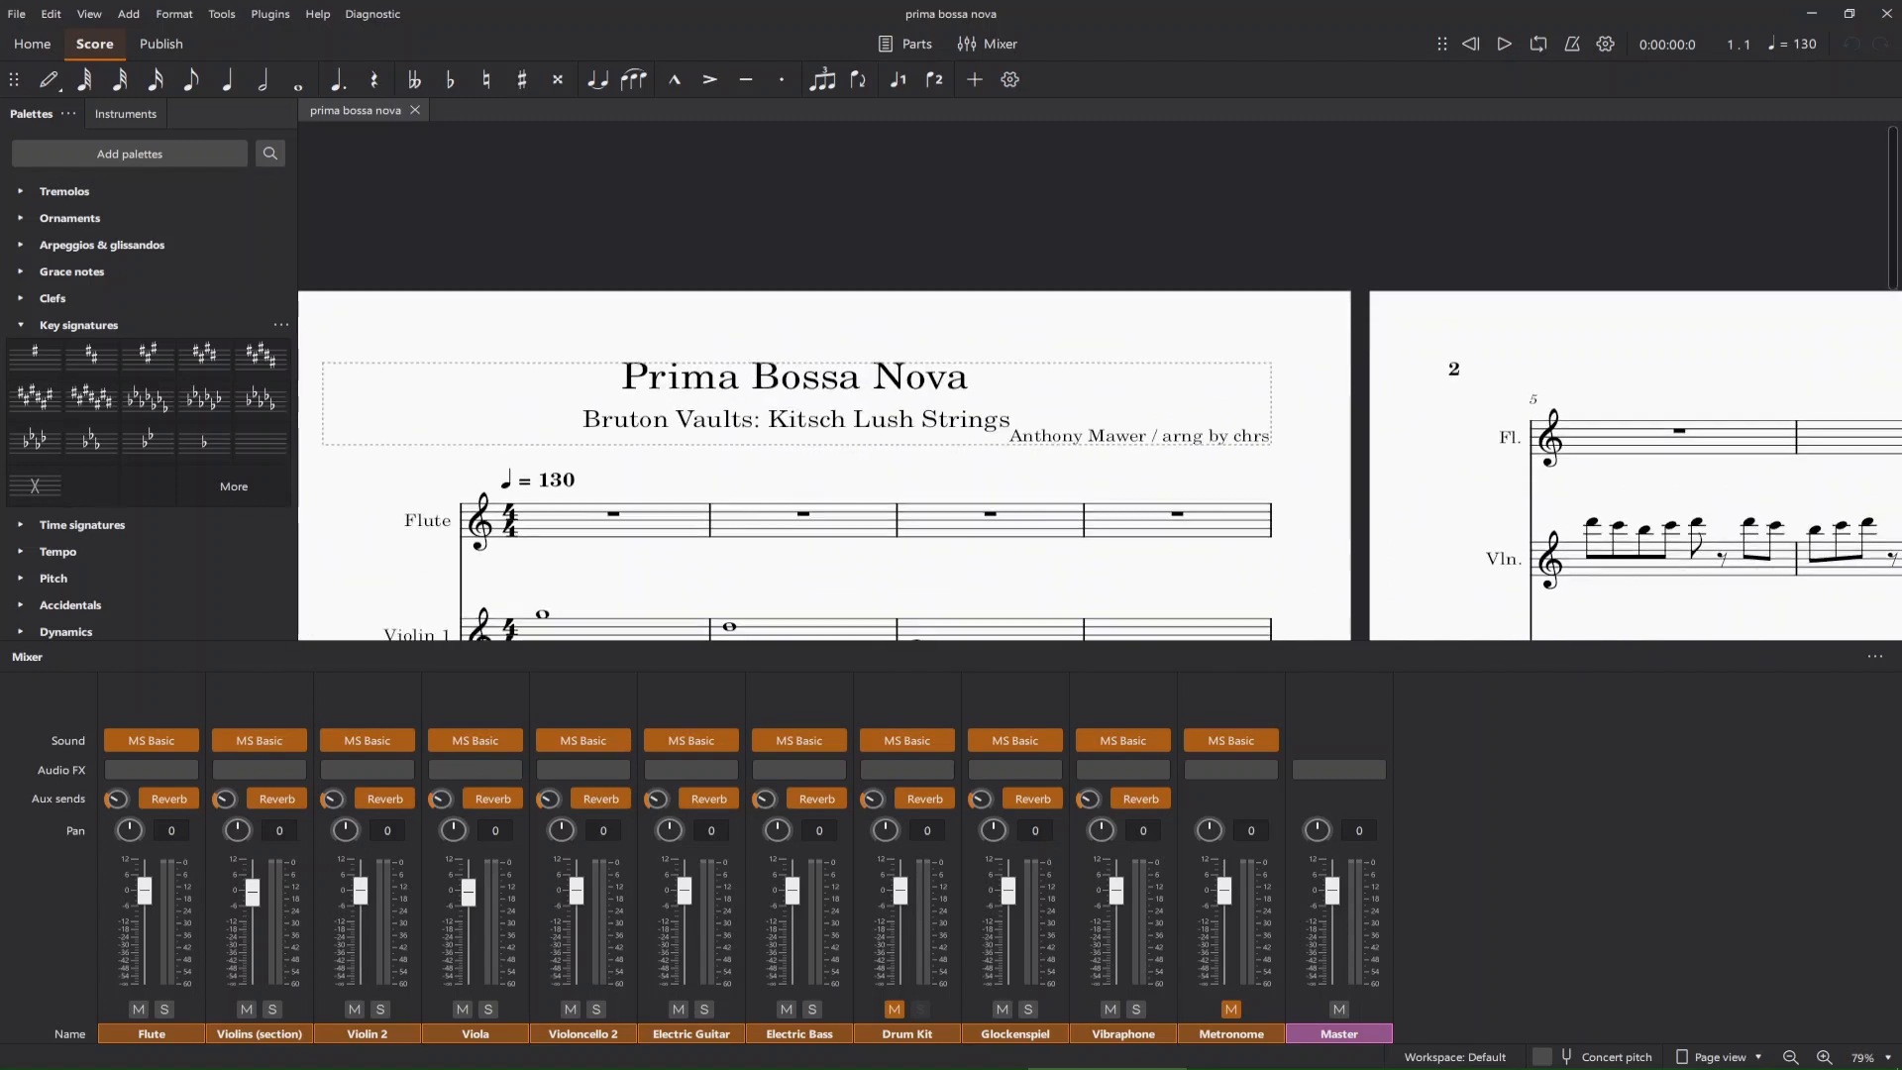
scroll(991, 381, "left", 2)
scroll(991, 381, "right", 1)
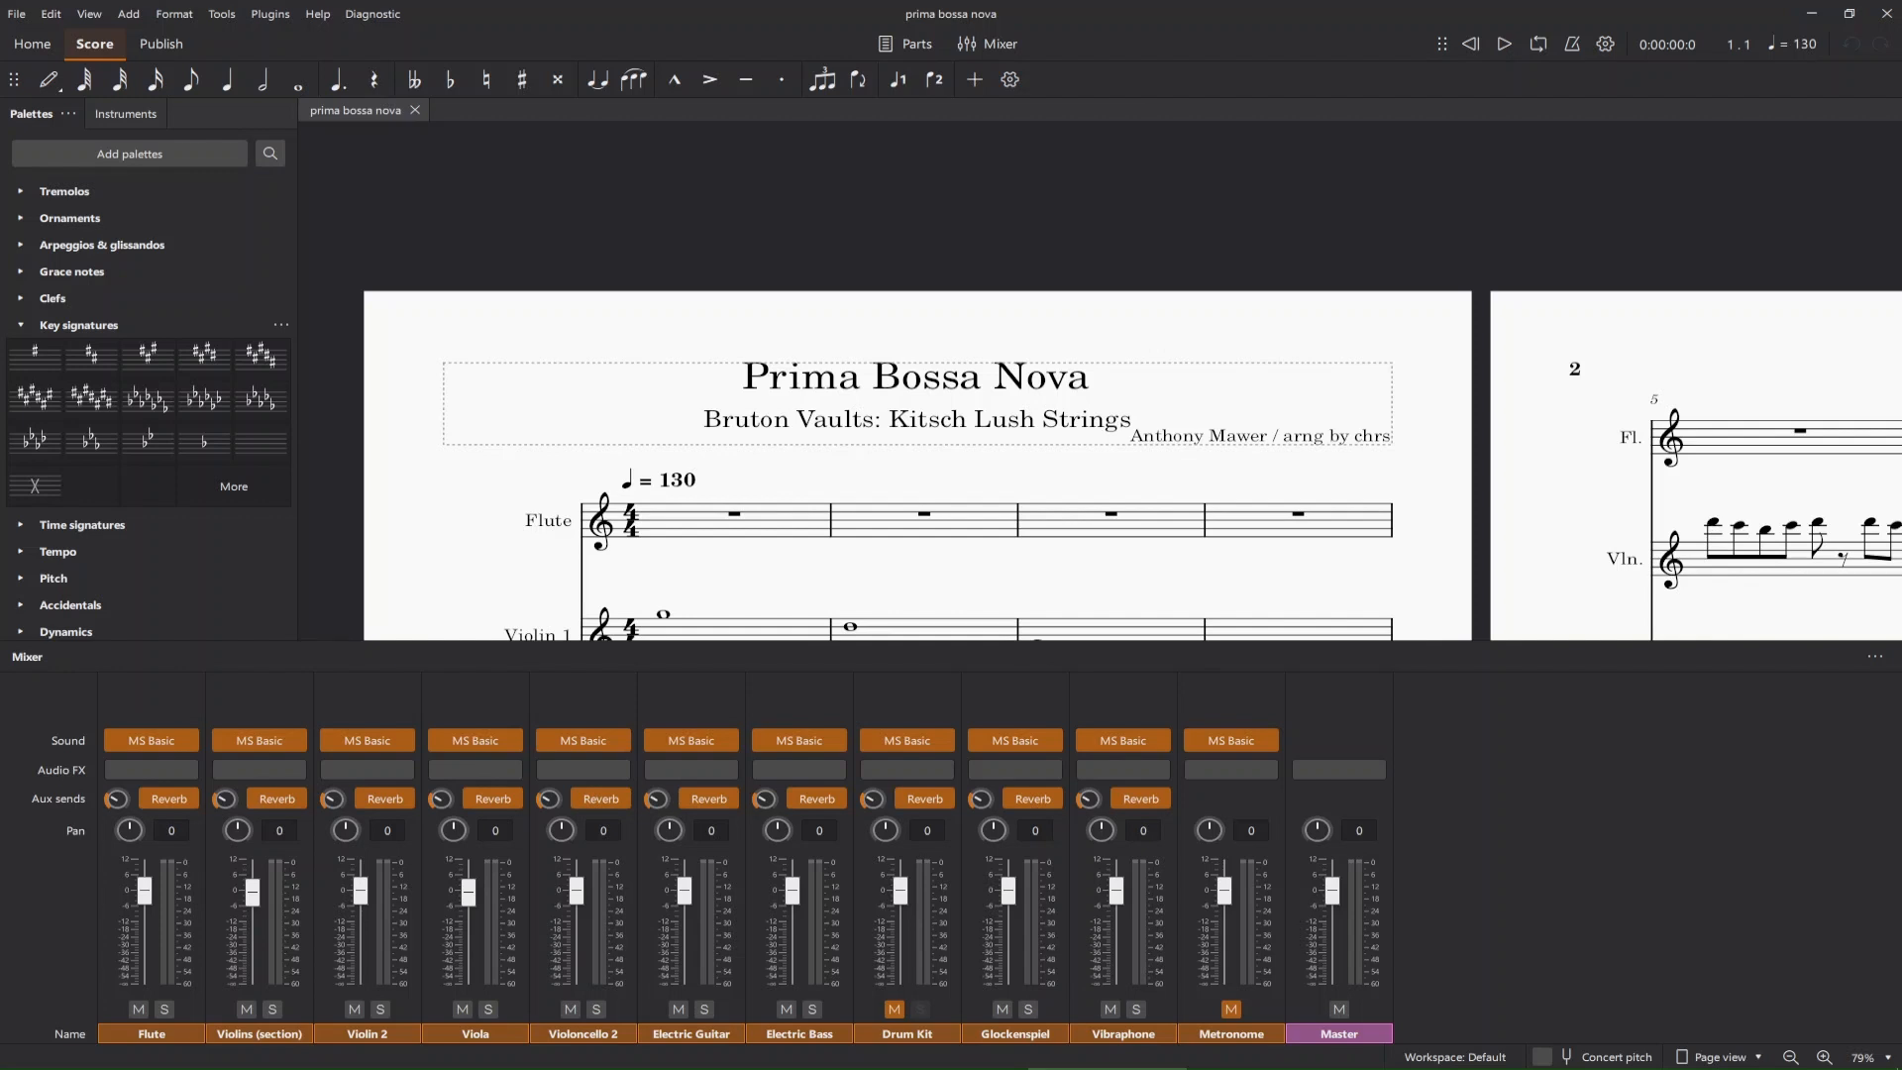
scroll(1090, 465, "right", 10)
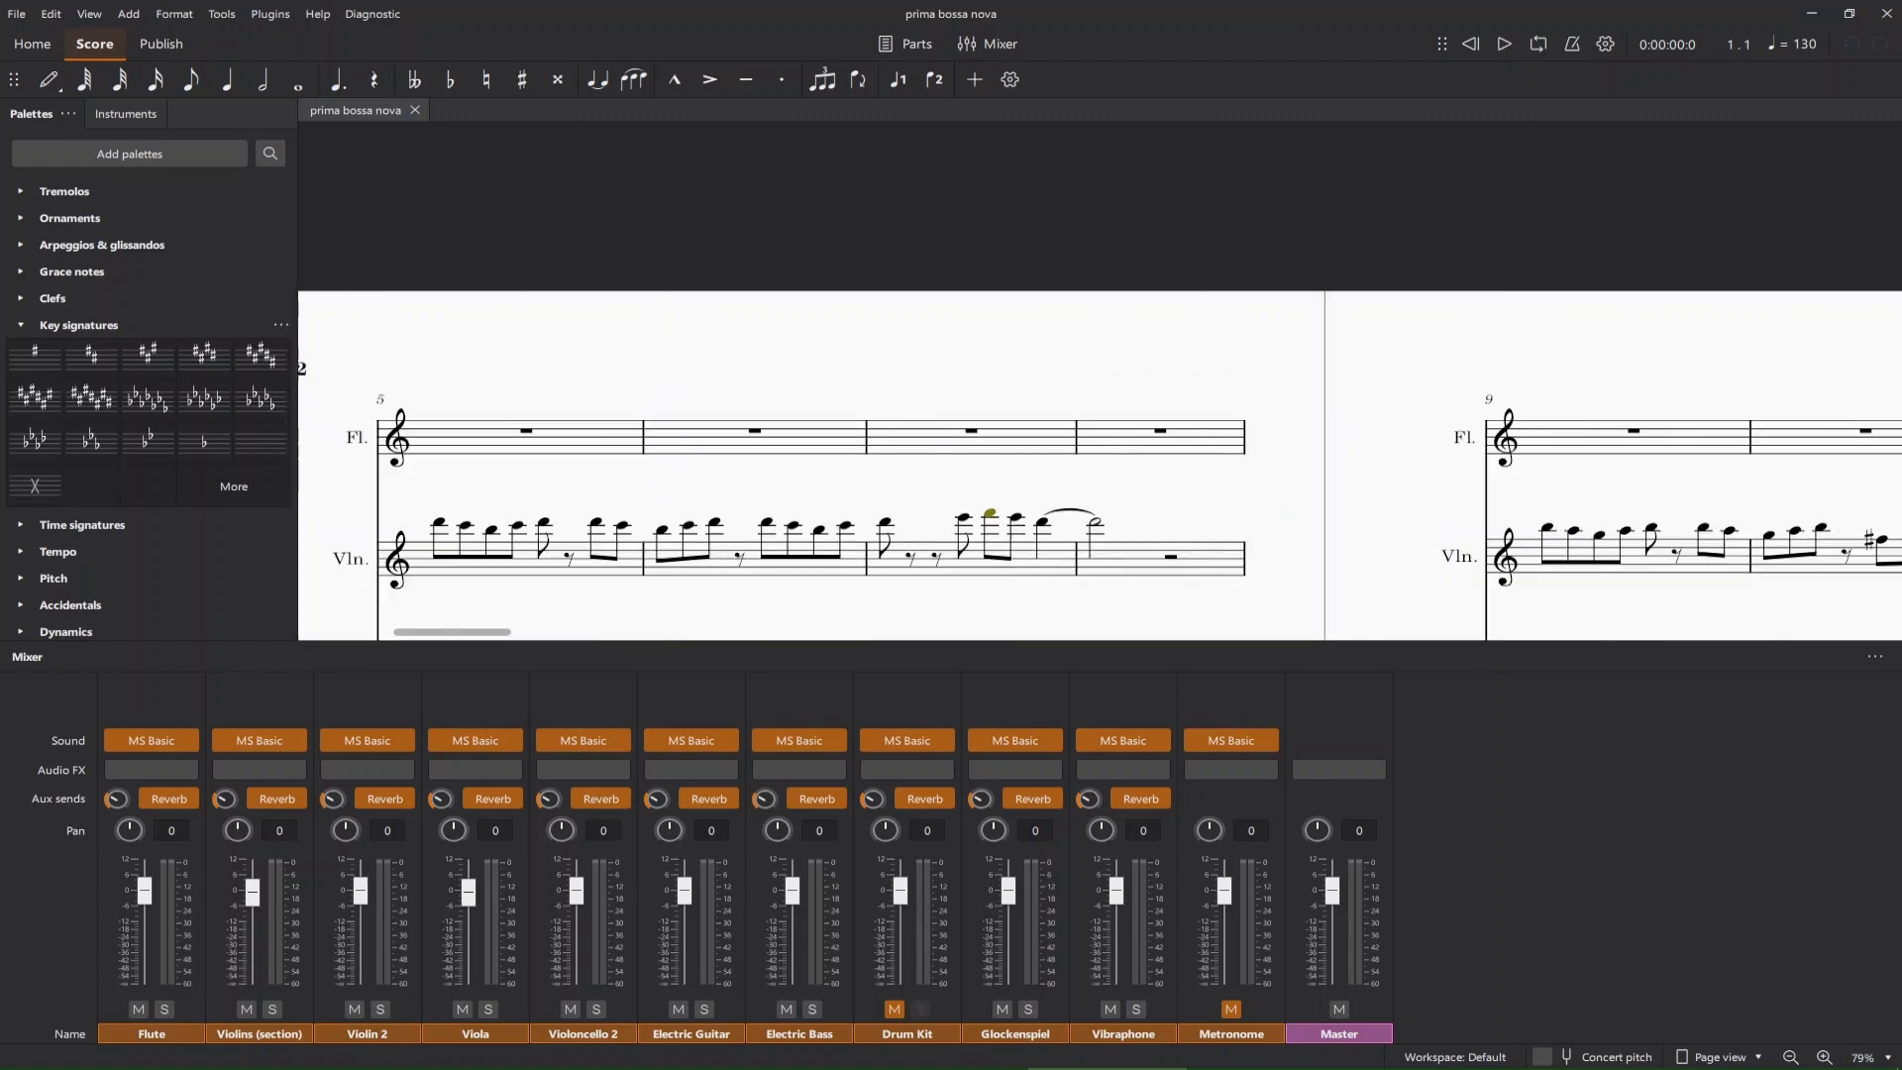
scroll(1090, 466, "left", 10)
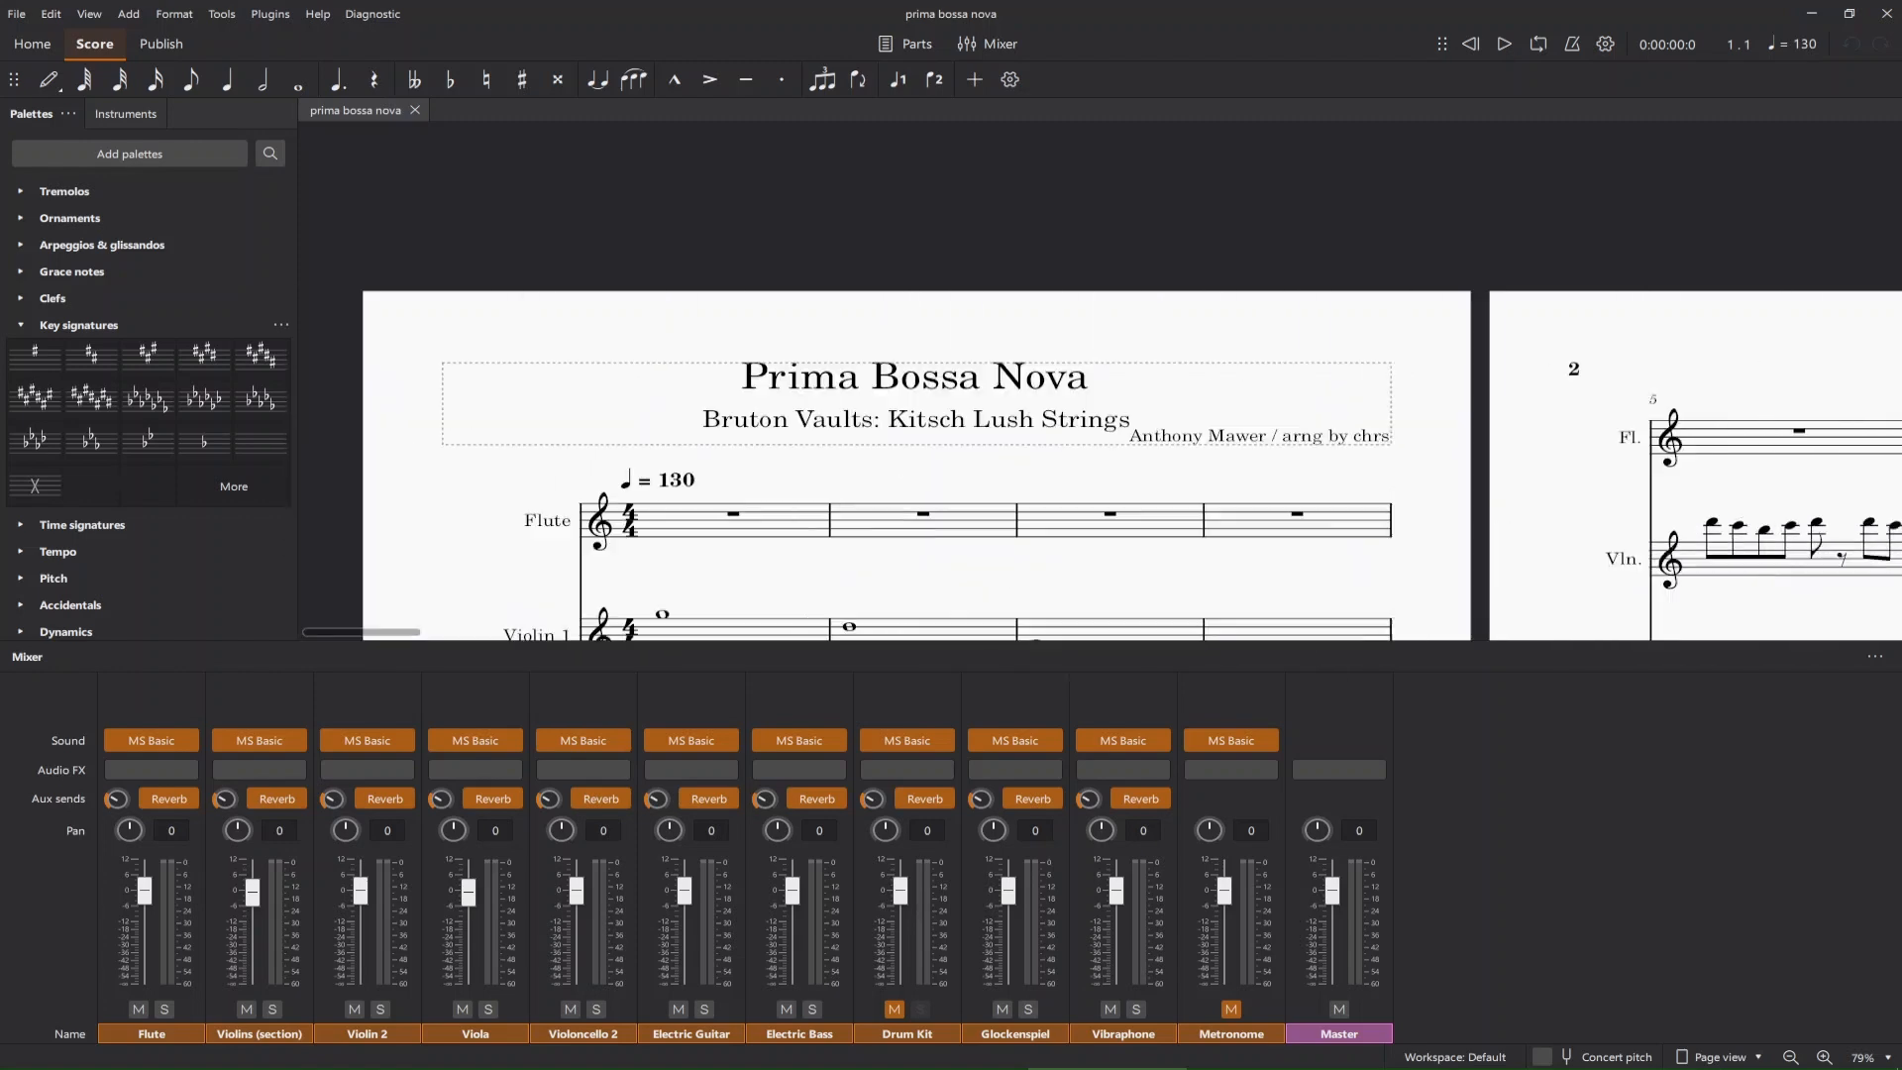
scroll(1089, 466, "down", 6)
scroll(1090, 466, "left", 3)
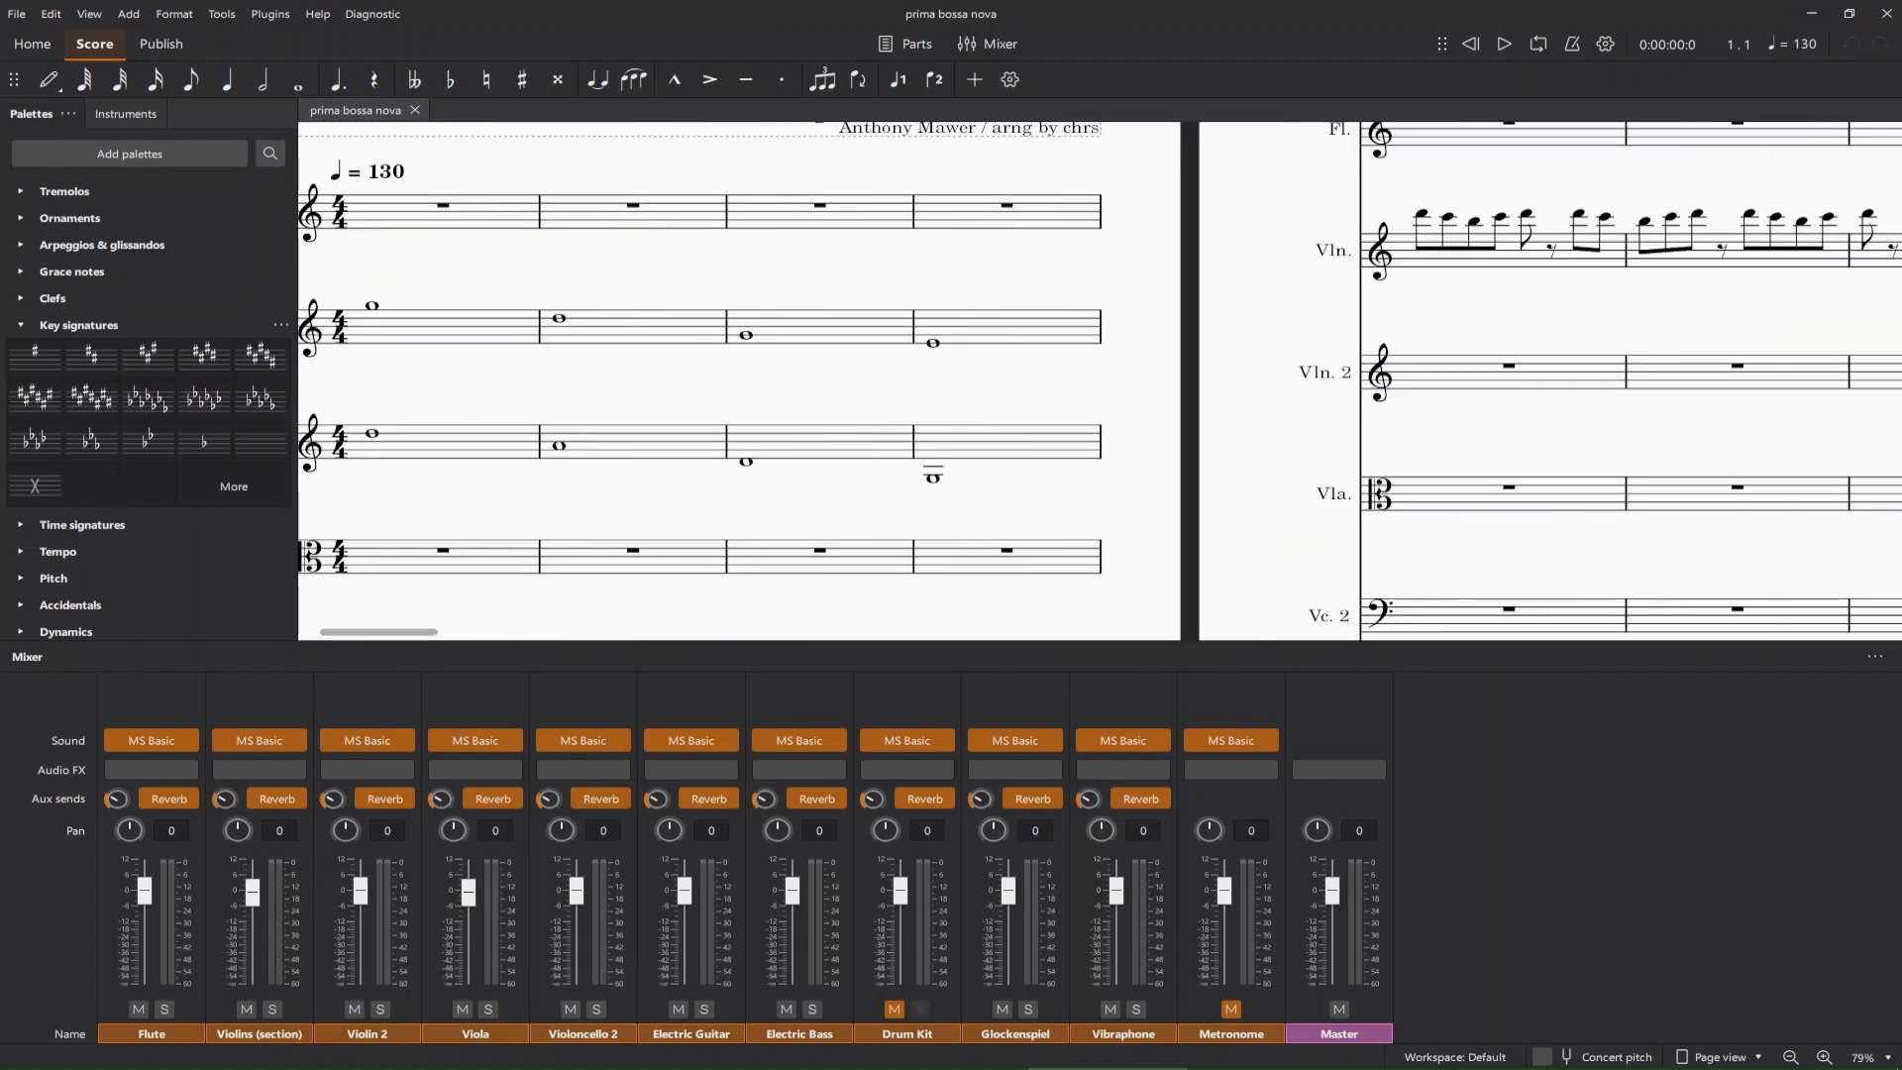
scroll(1089, 466, "up", 3)
scroll(1090, 465, "left", 4)
scroll(1089, 466, "right", 2)
scroll(1089, 465, "up", 2)
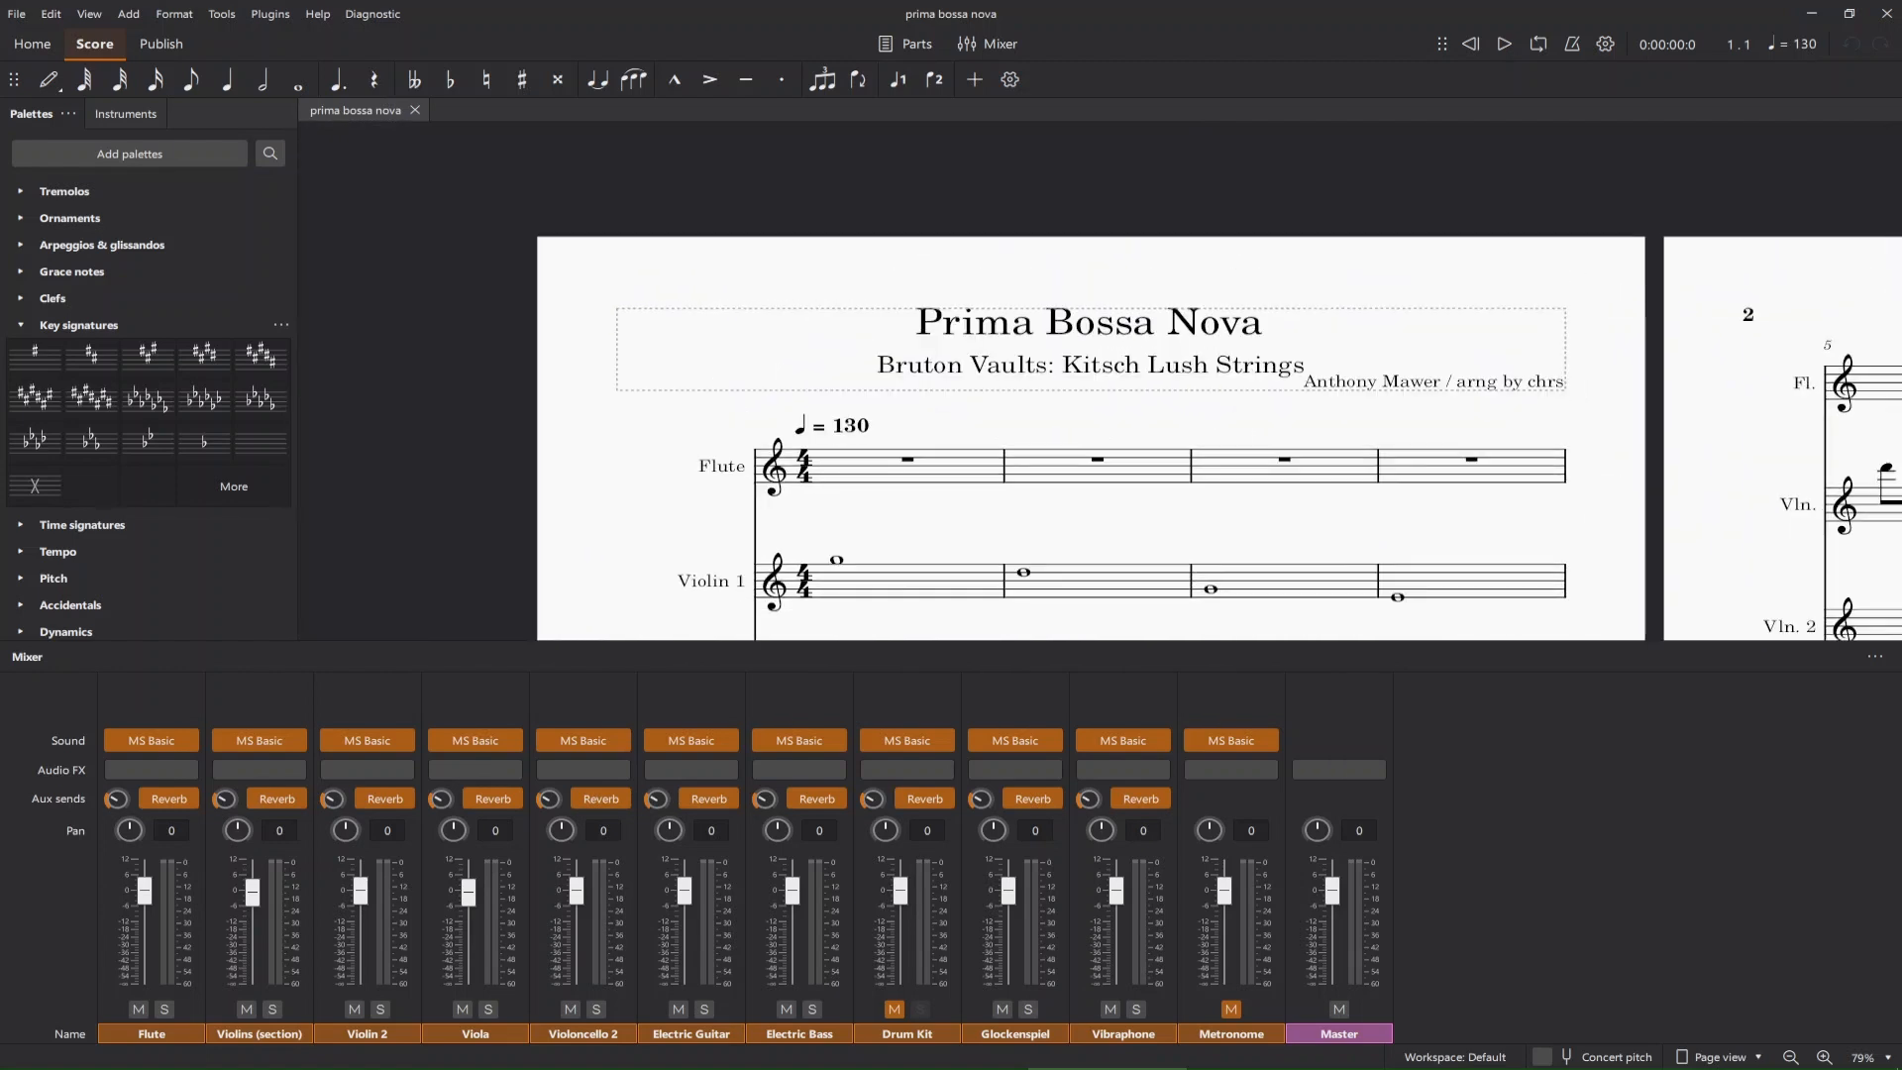
Select the quarter note = 130 tempo marking above the Flute staff.
scroll(1089, 465, "right", 5)
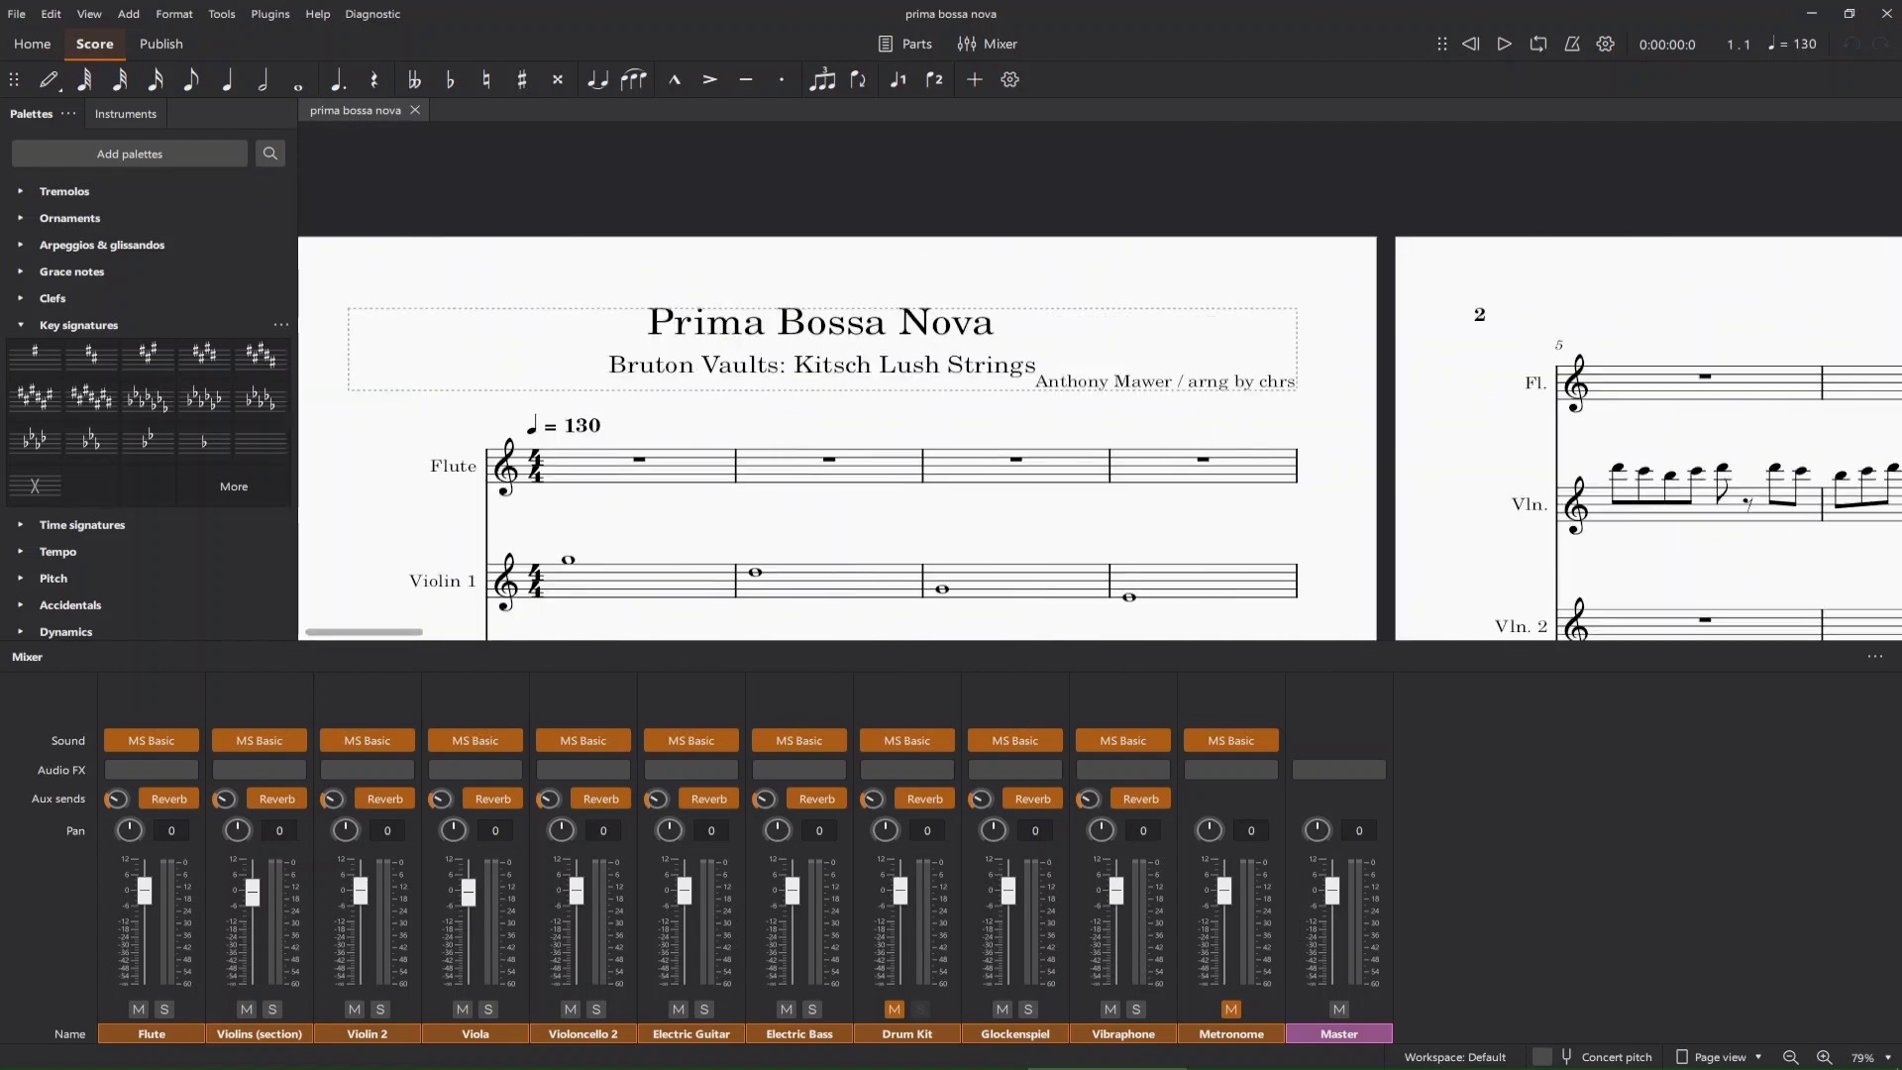
scroll(1089, 465, "down", 3)
left_click(572, 307)
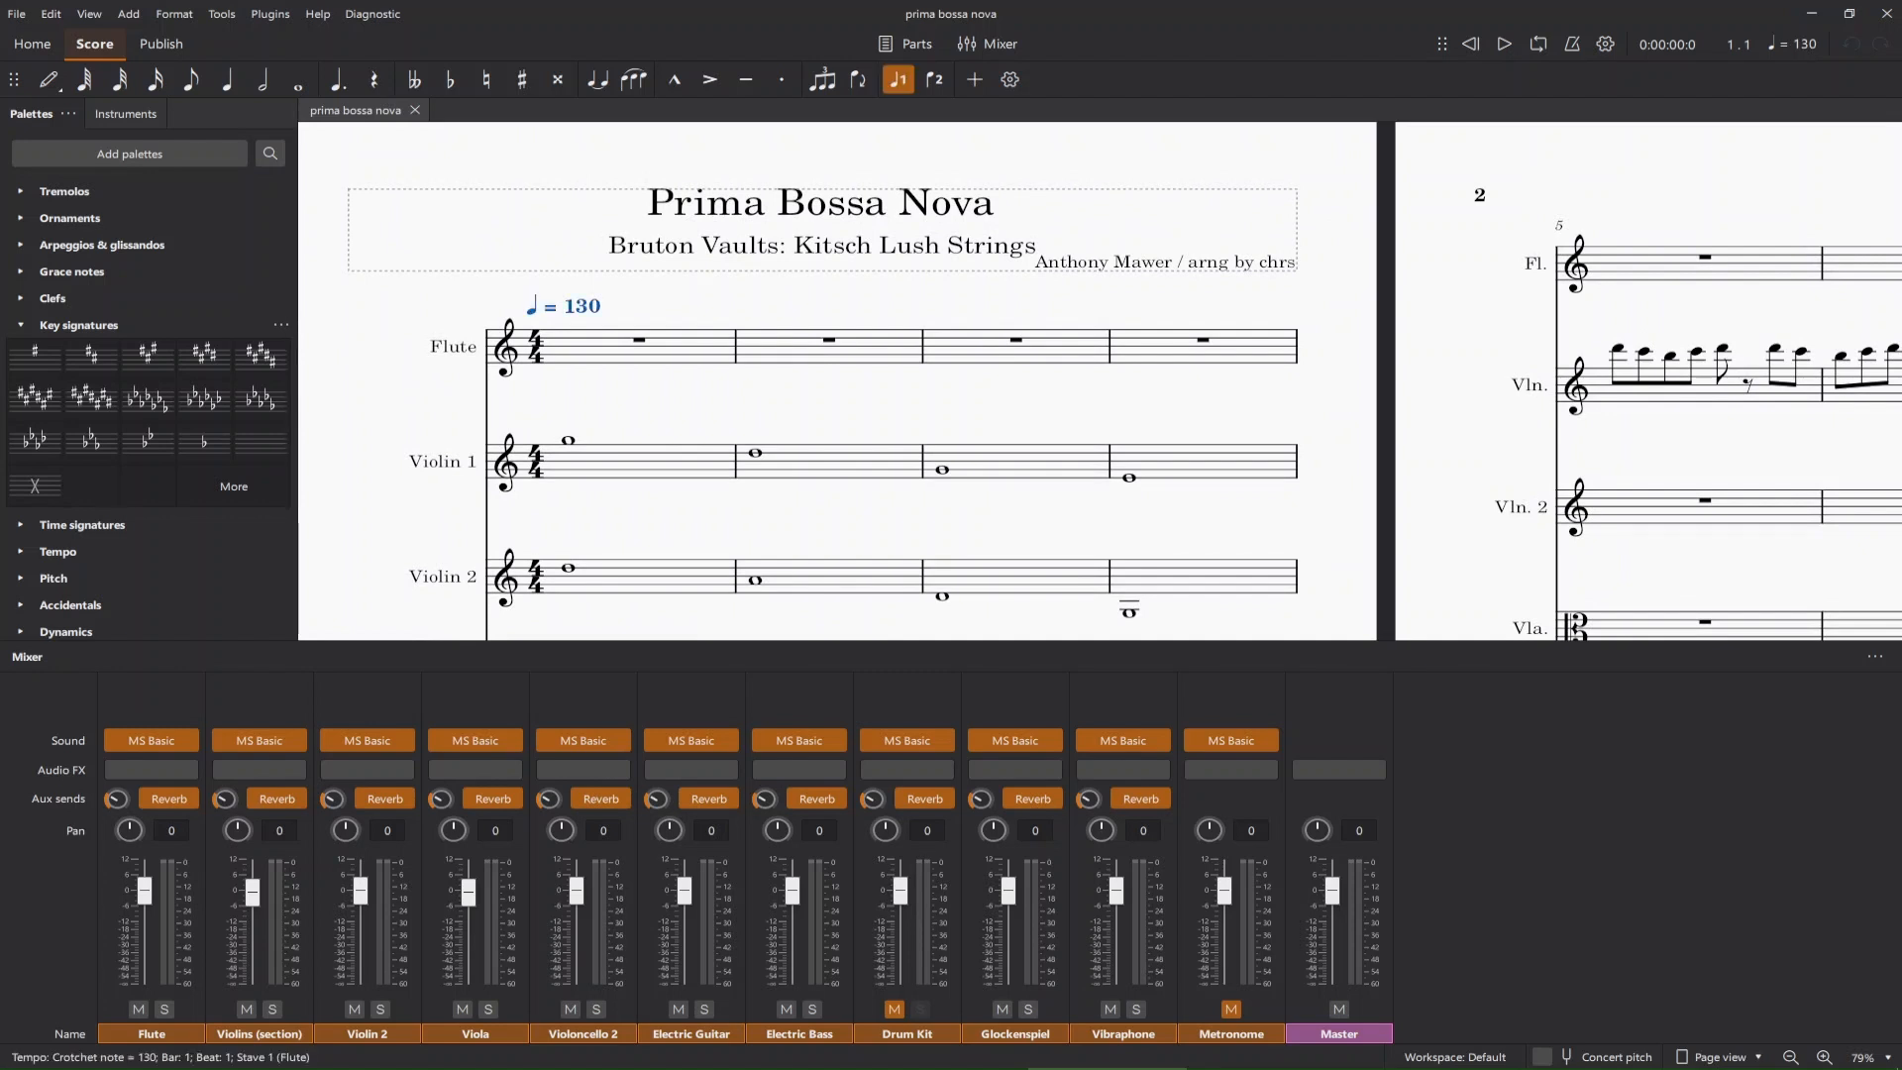
Switch to Chrome and search Google for "temo beat finder".
mouse_move(310, 1057)
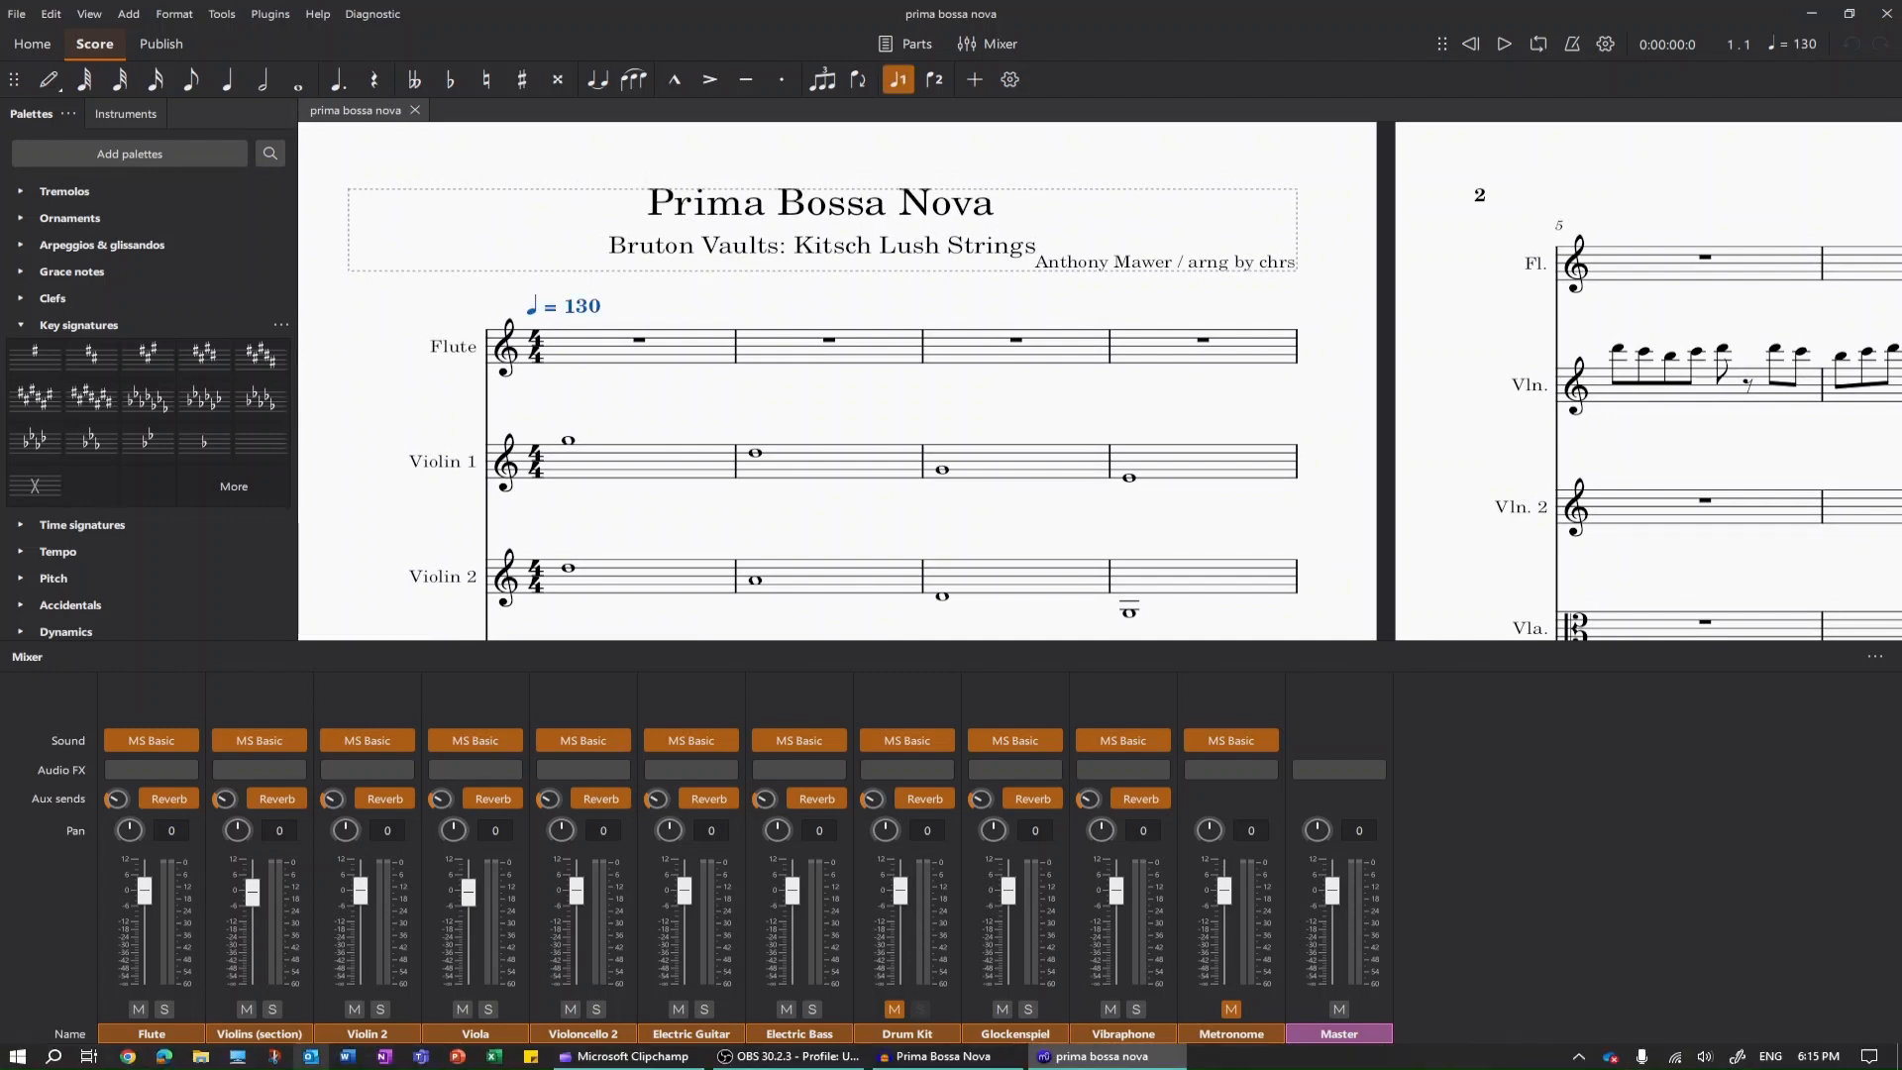
left_click(127, 1057)
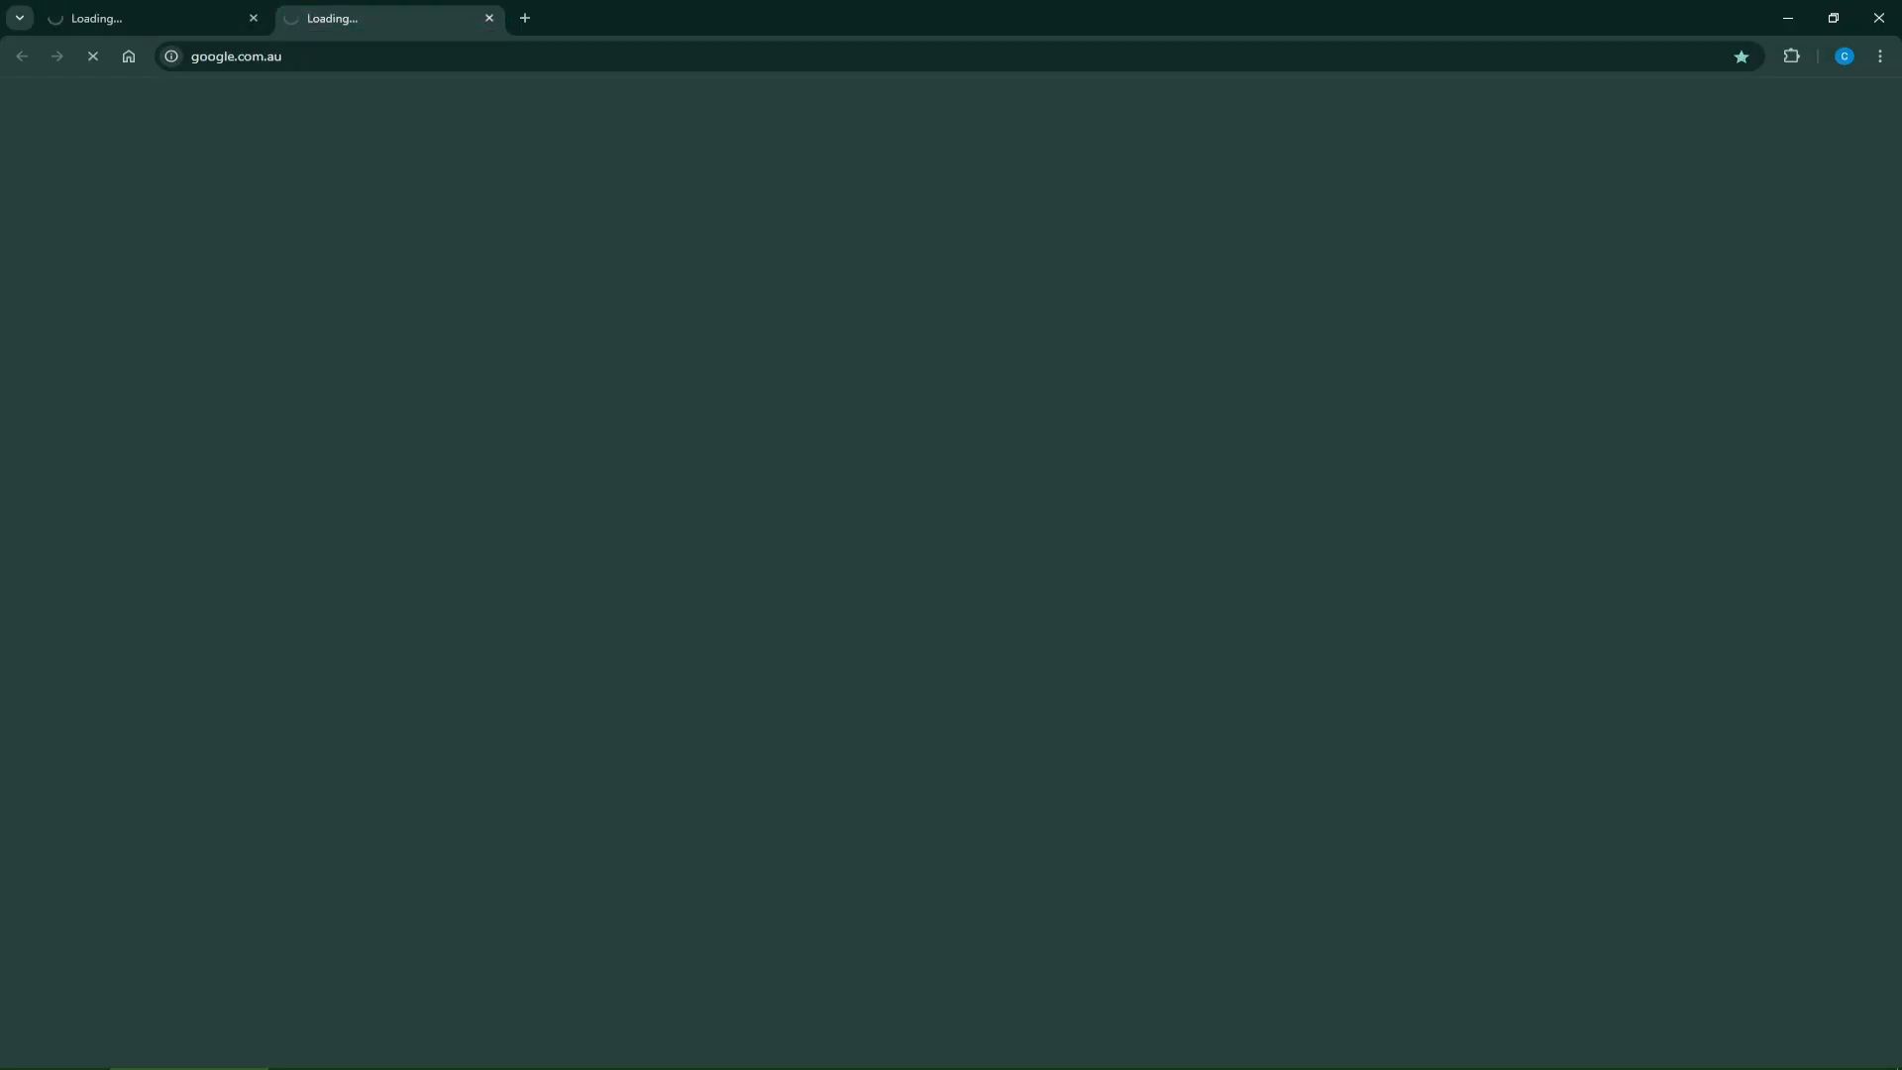
key("ctrl+l")
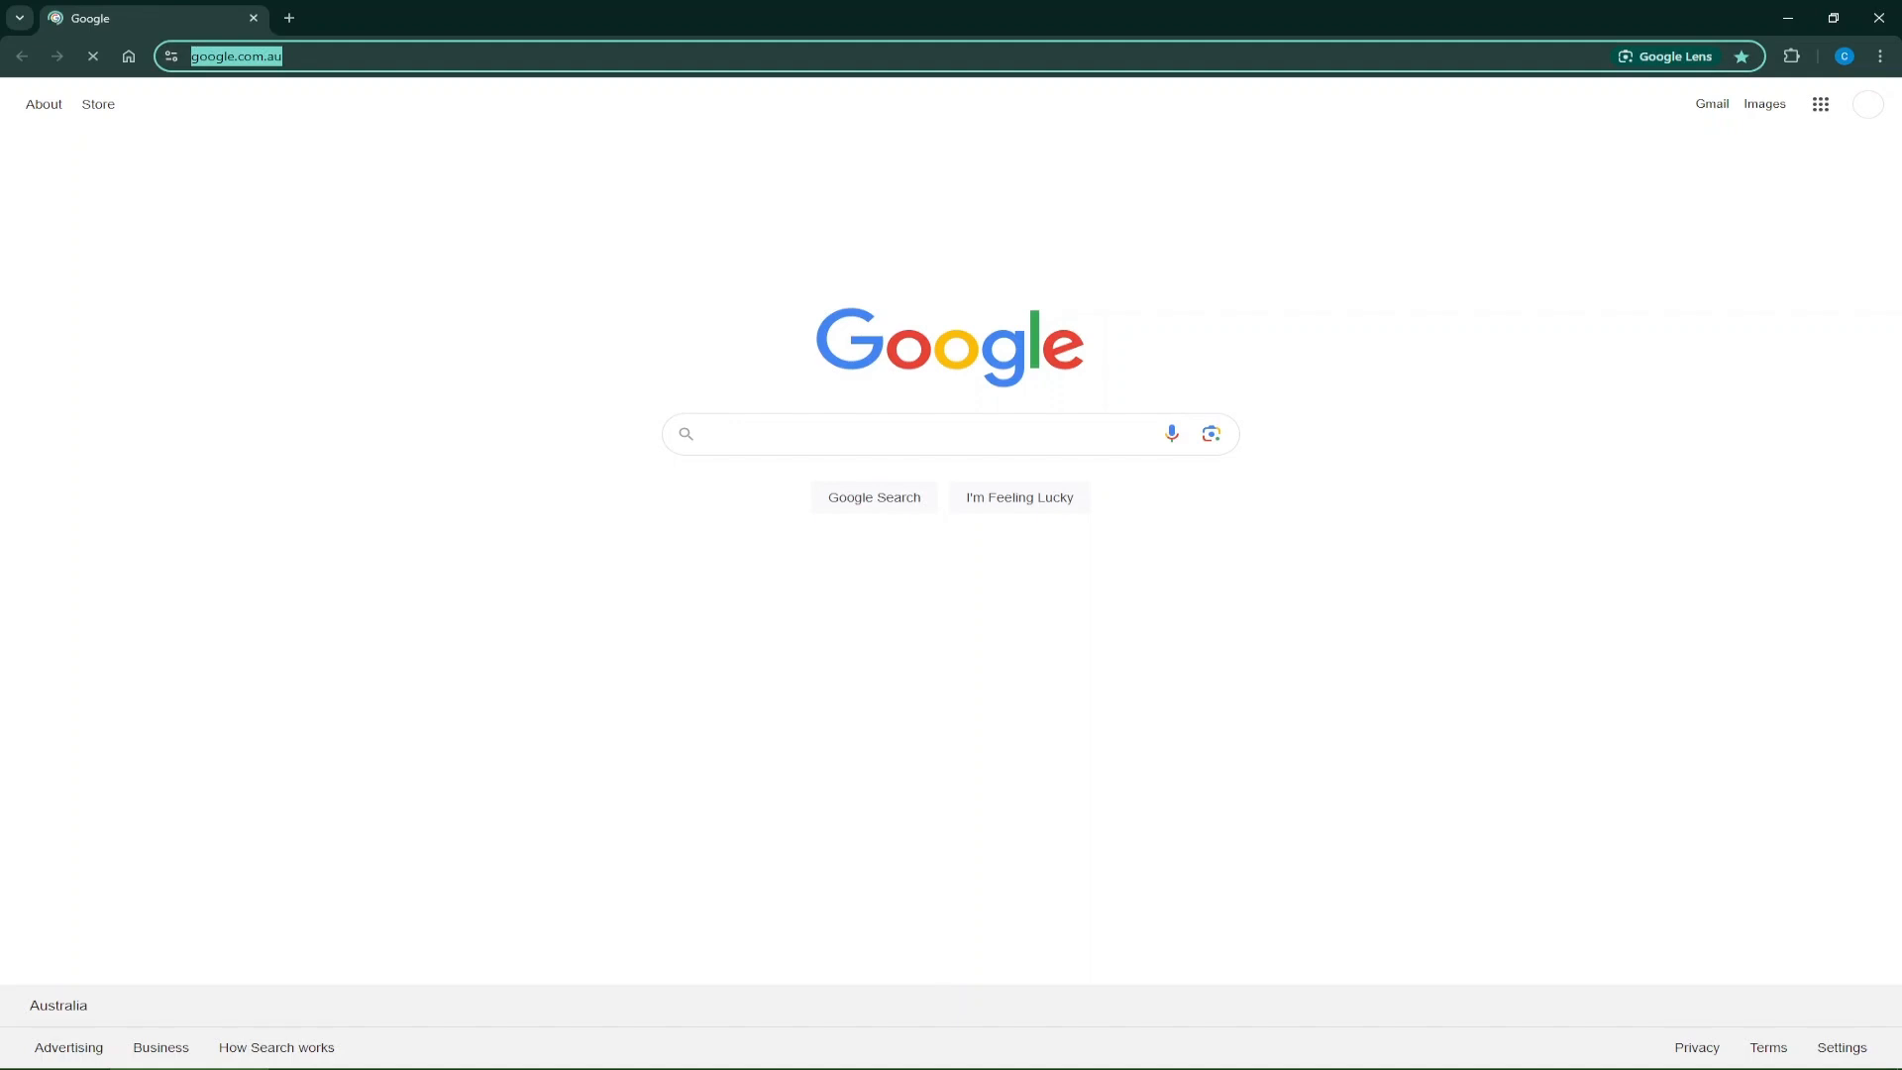
type("te")
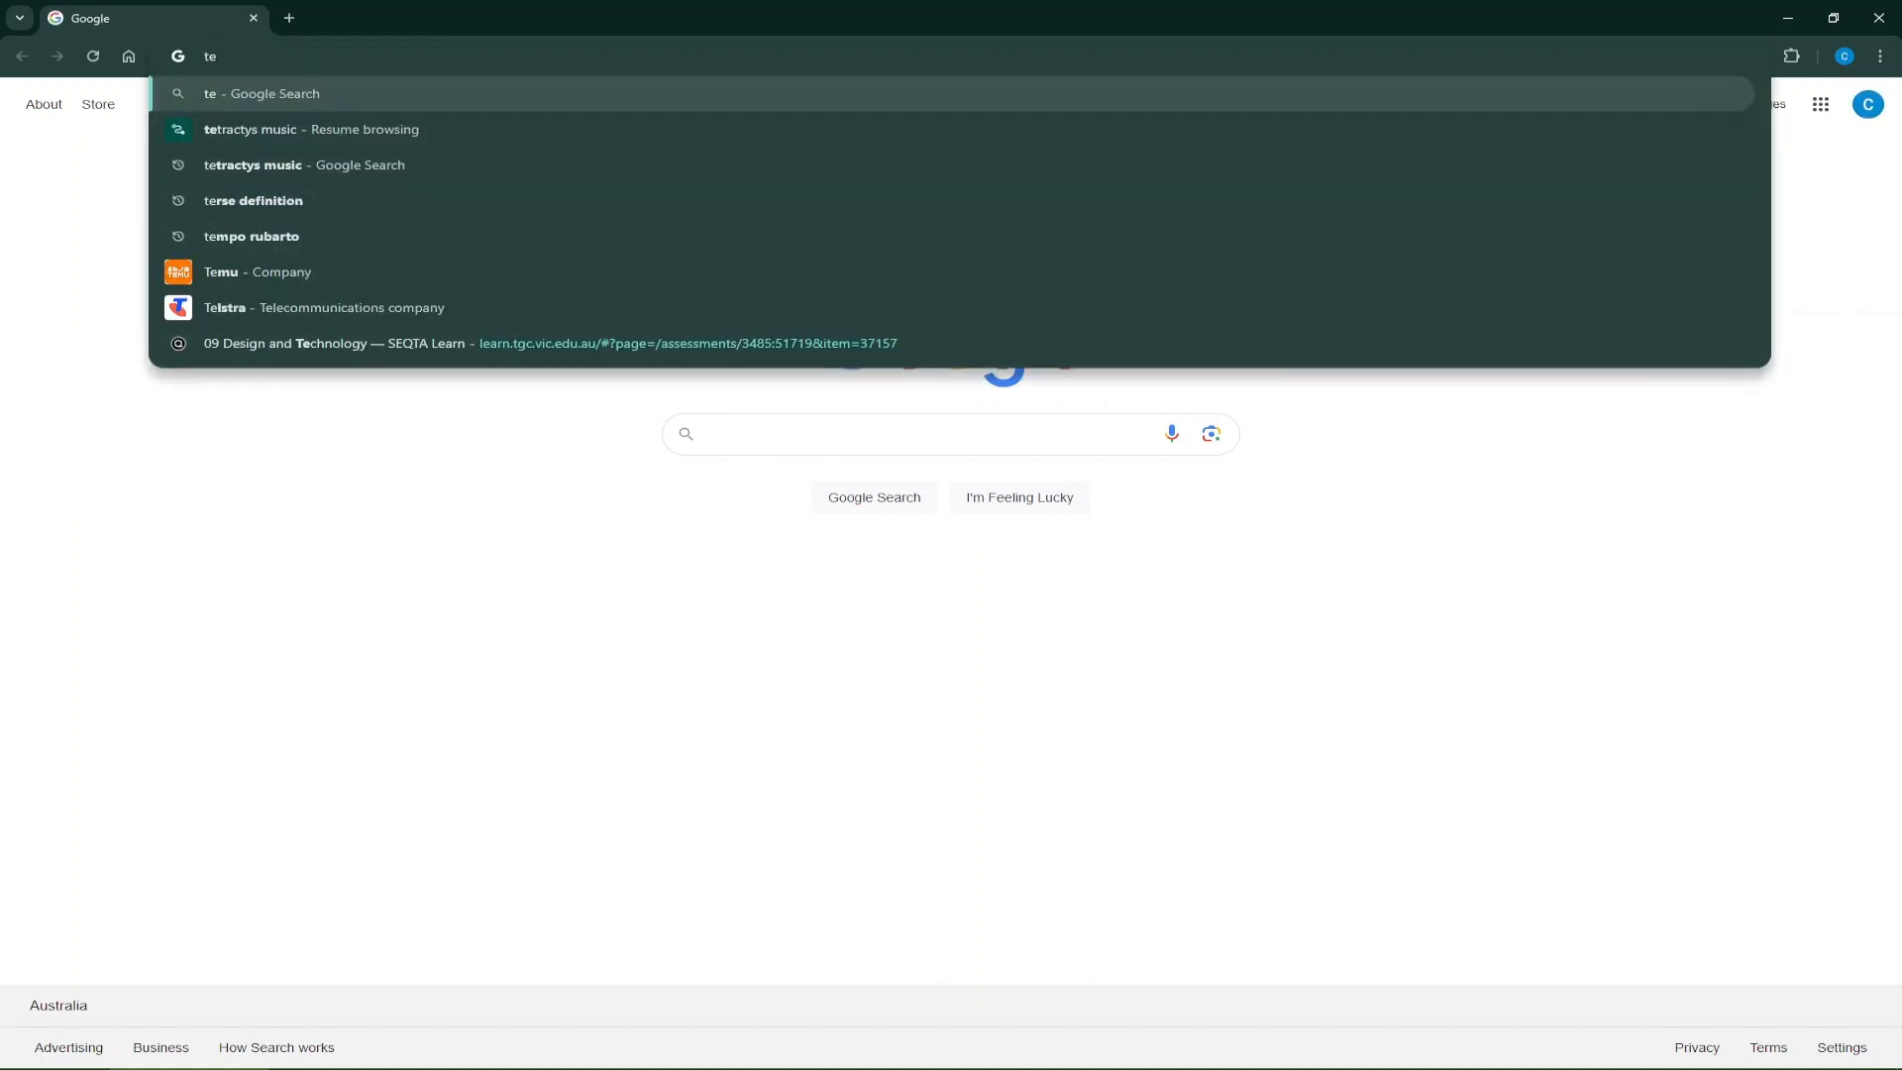
type("mo")
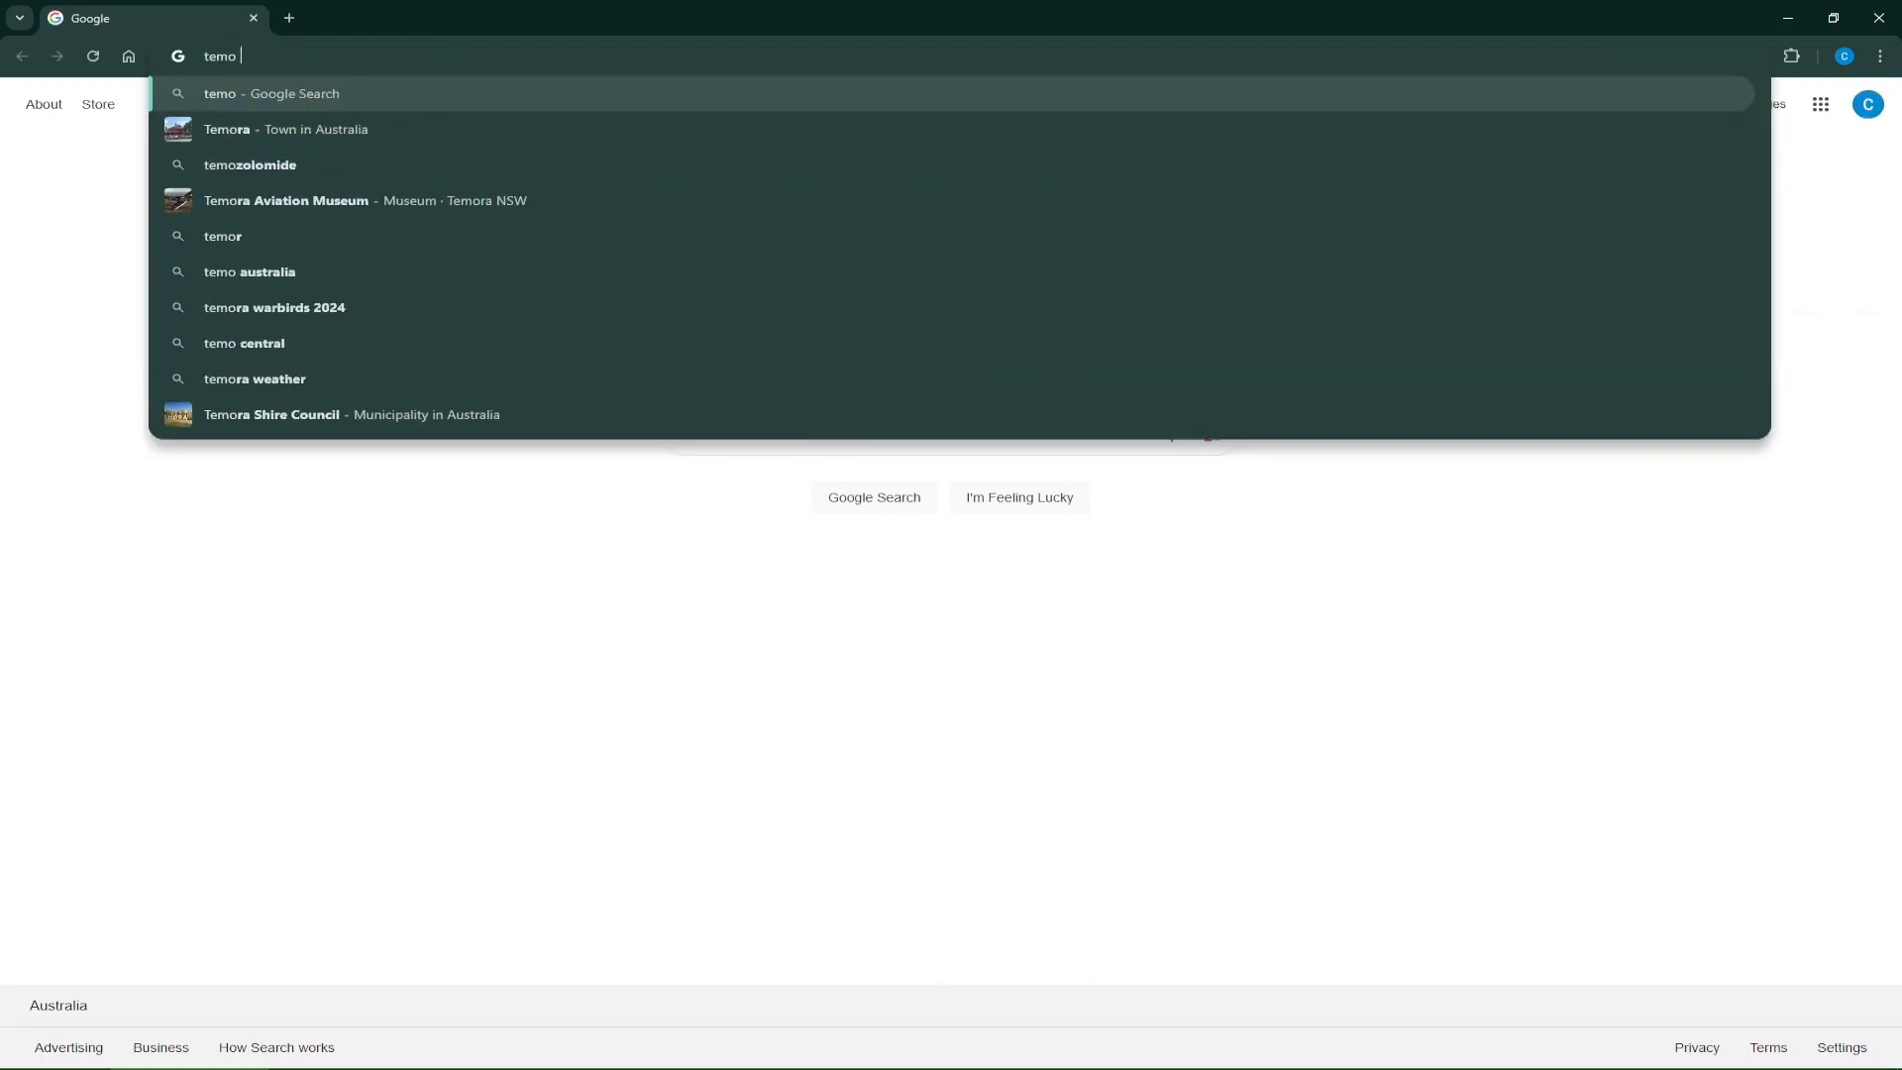
type(" be")
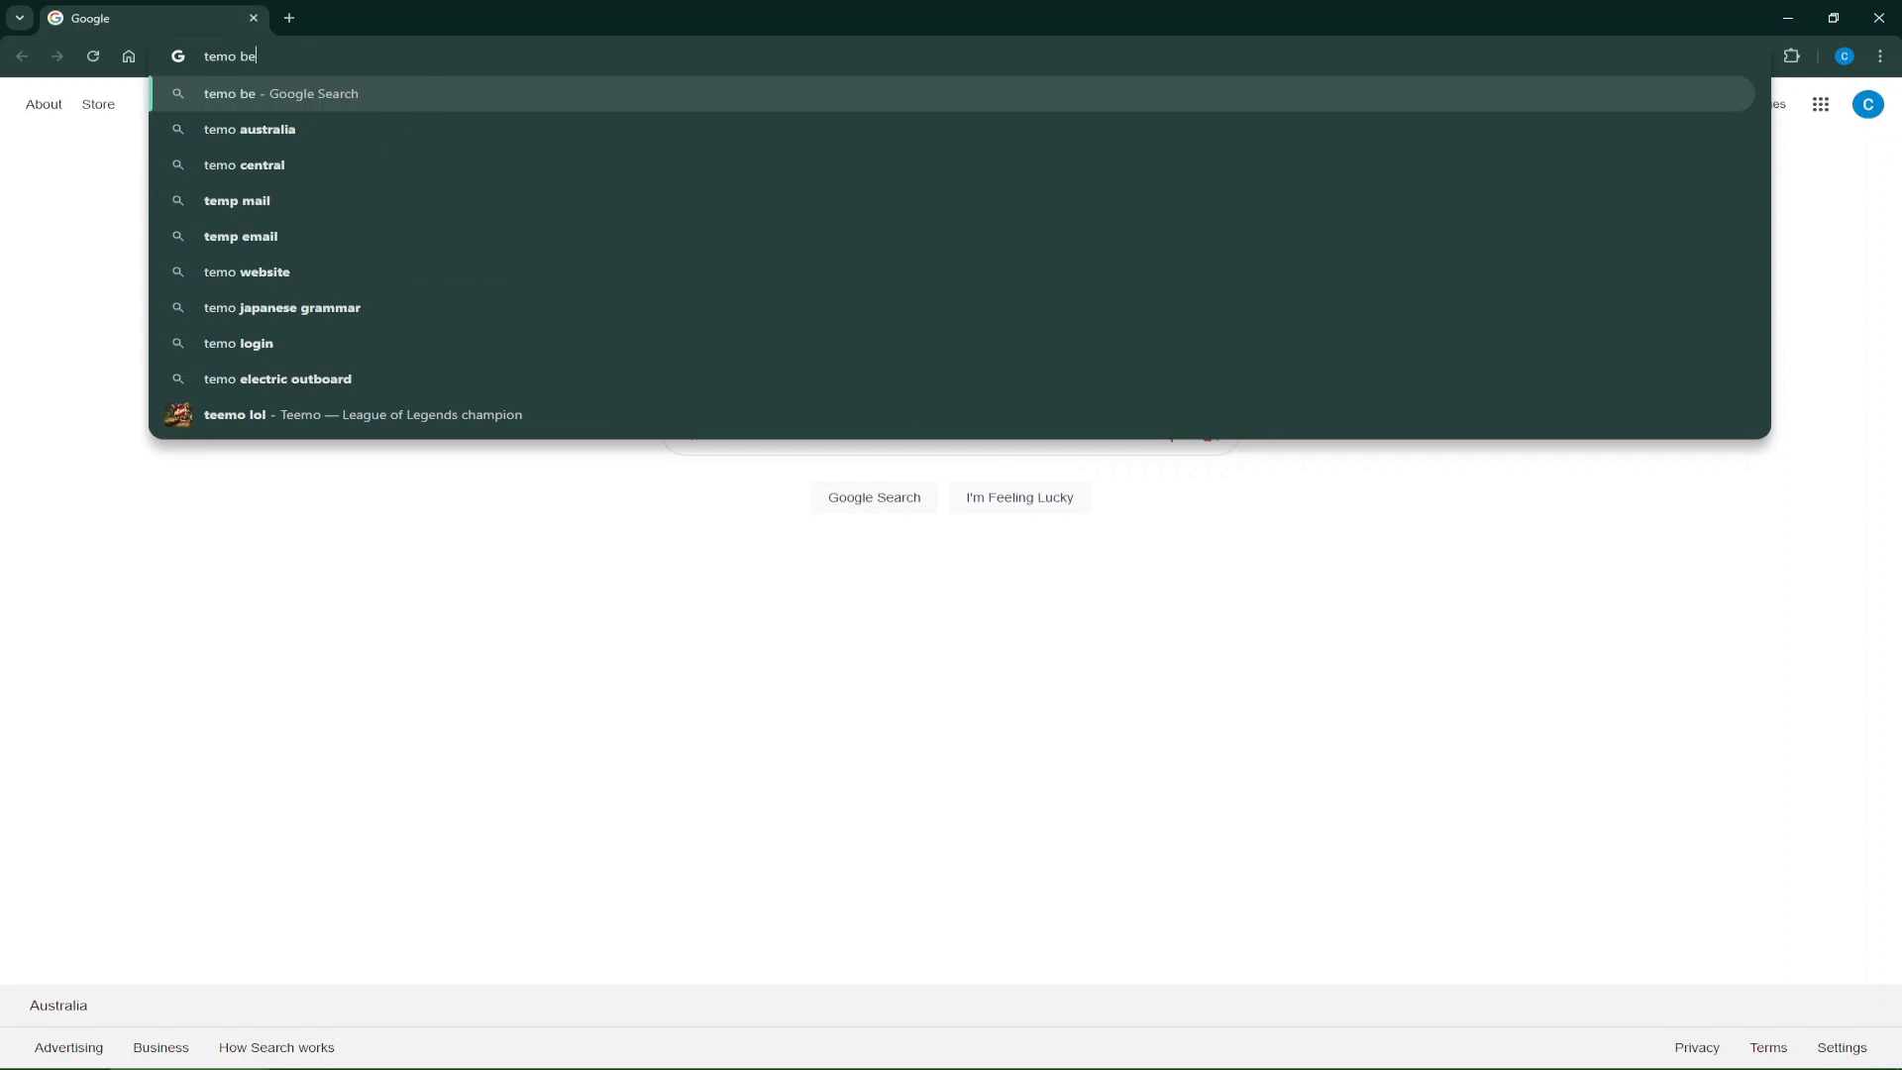
type("at finder")
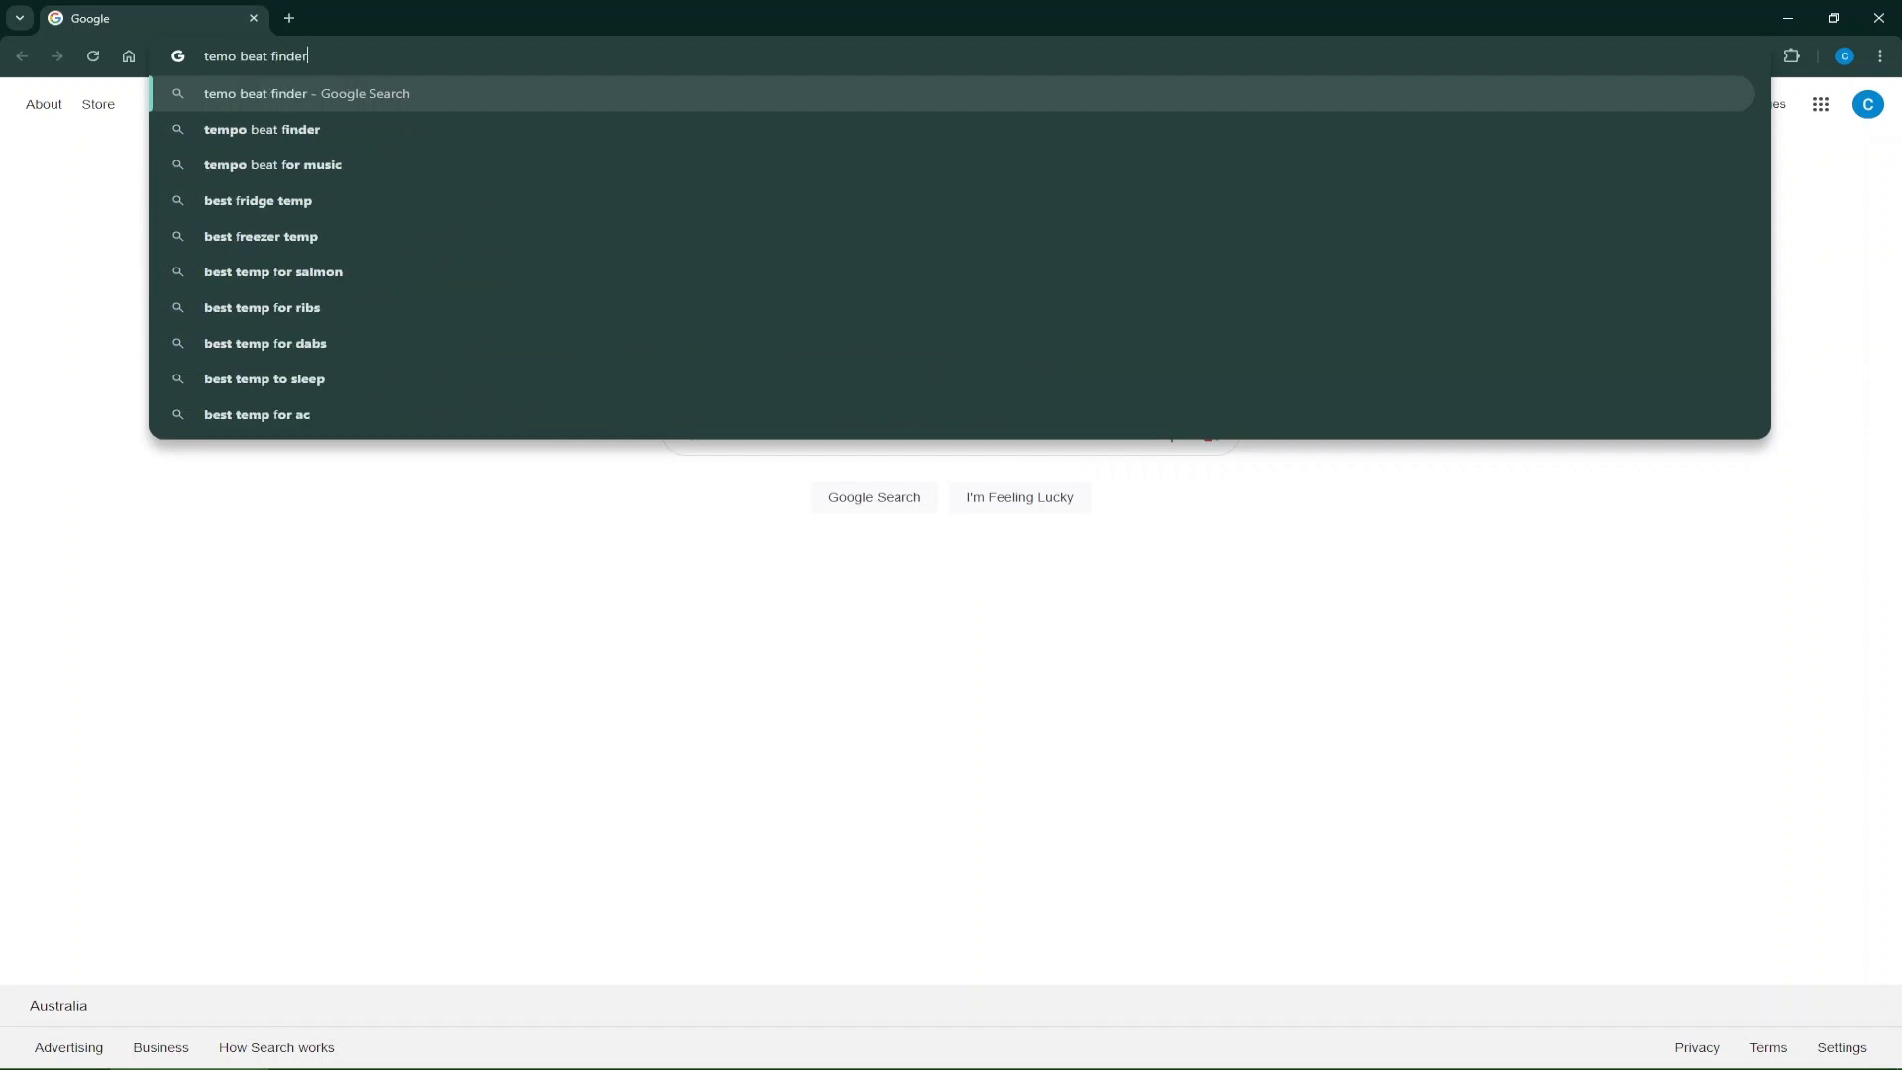
key("Return")
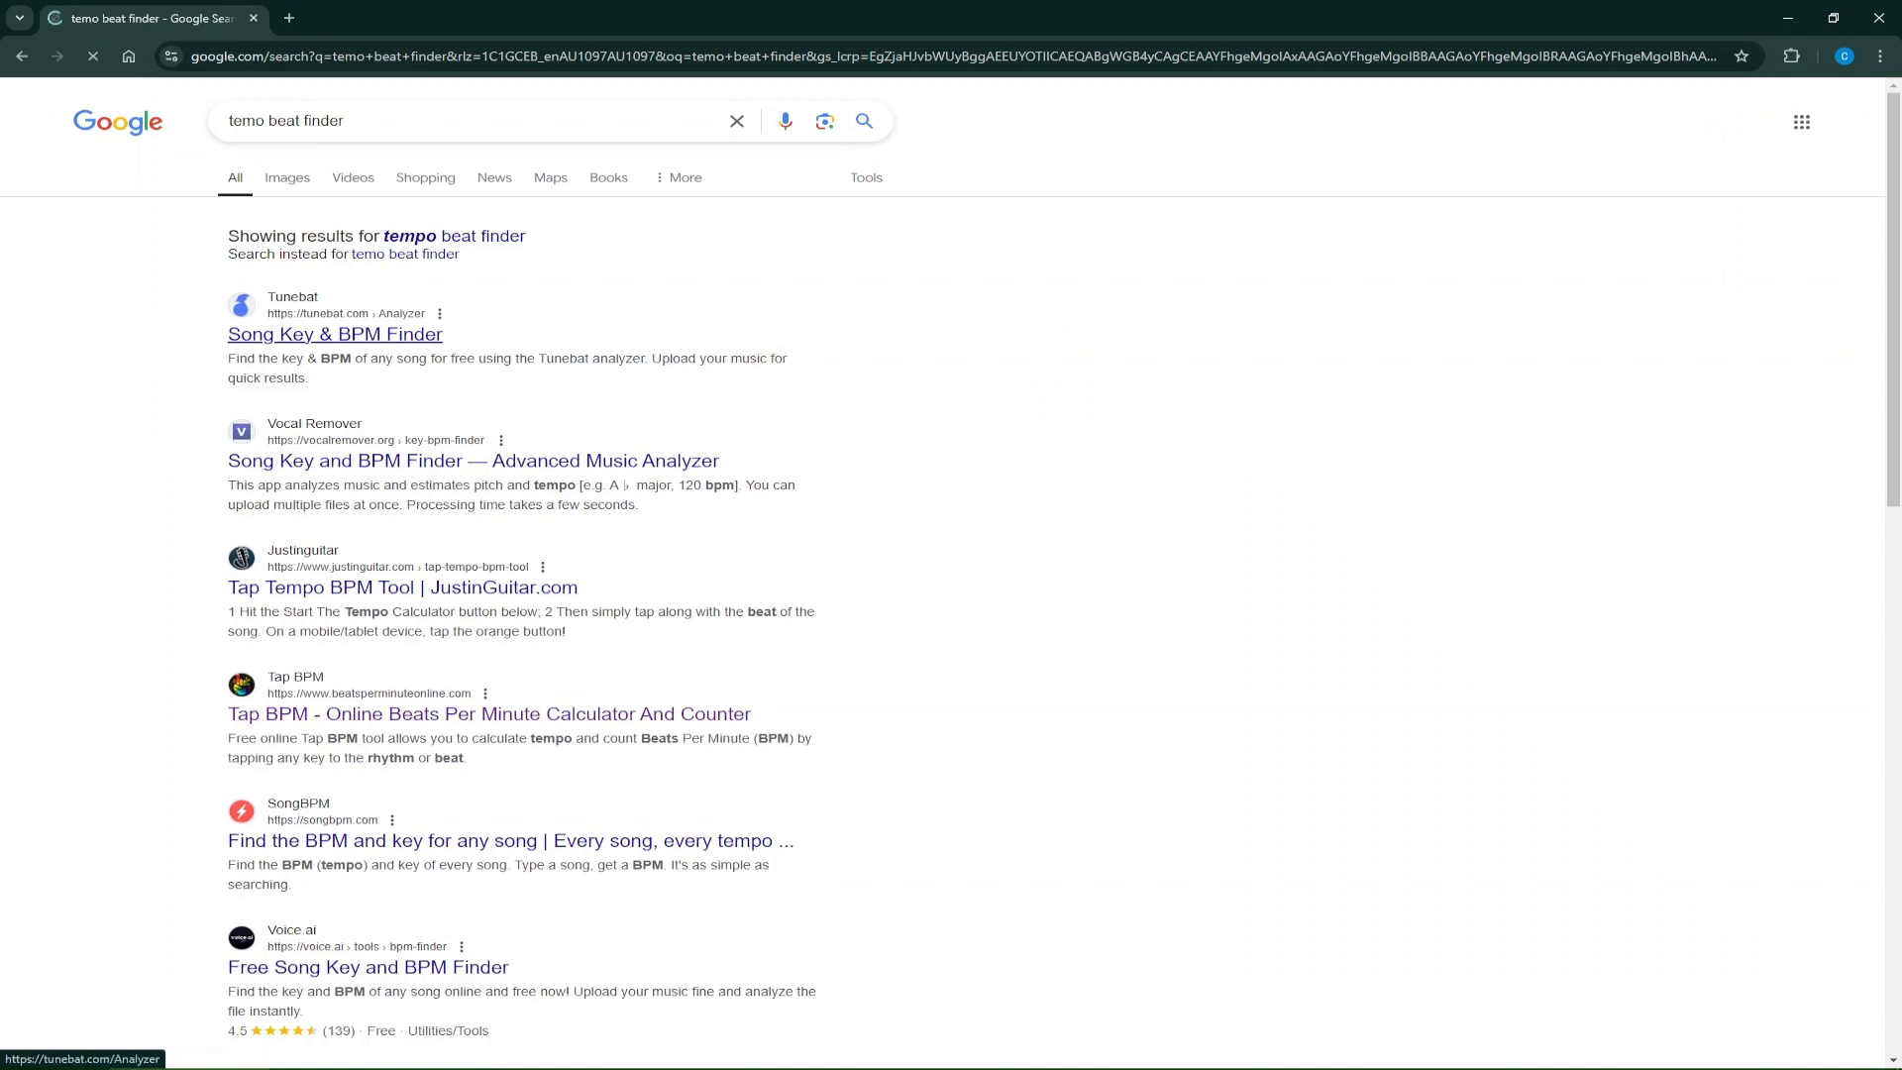
Open Tunebat's Song Key & BPM Finder and examine its file upload area and explanation of how it works.
left_click(335, 334)
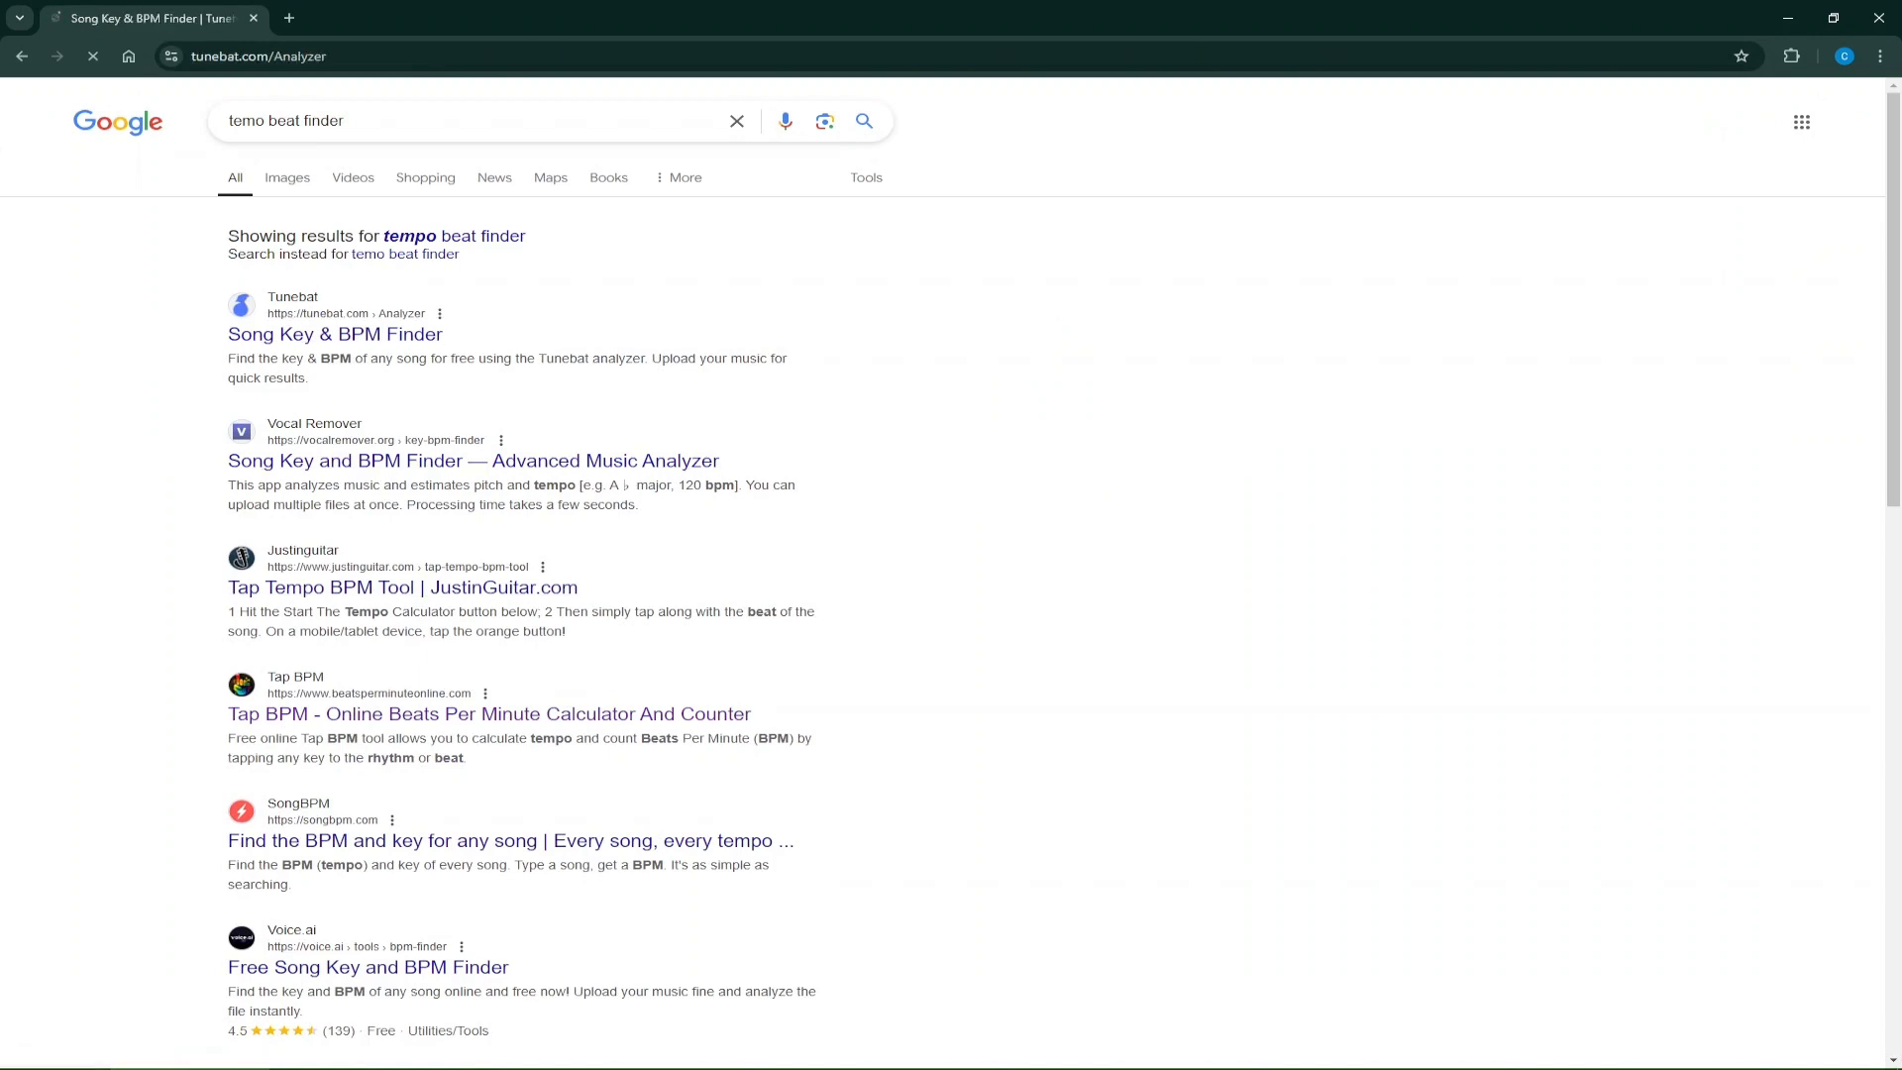
scroll(942, 574, "down", 6)
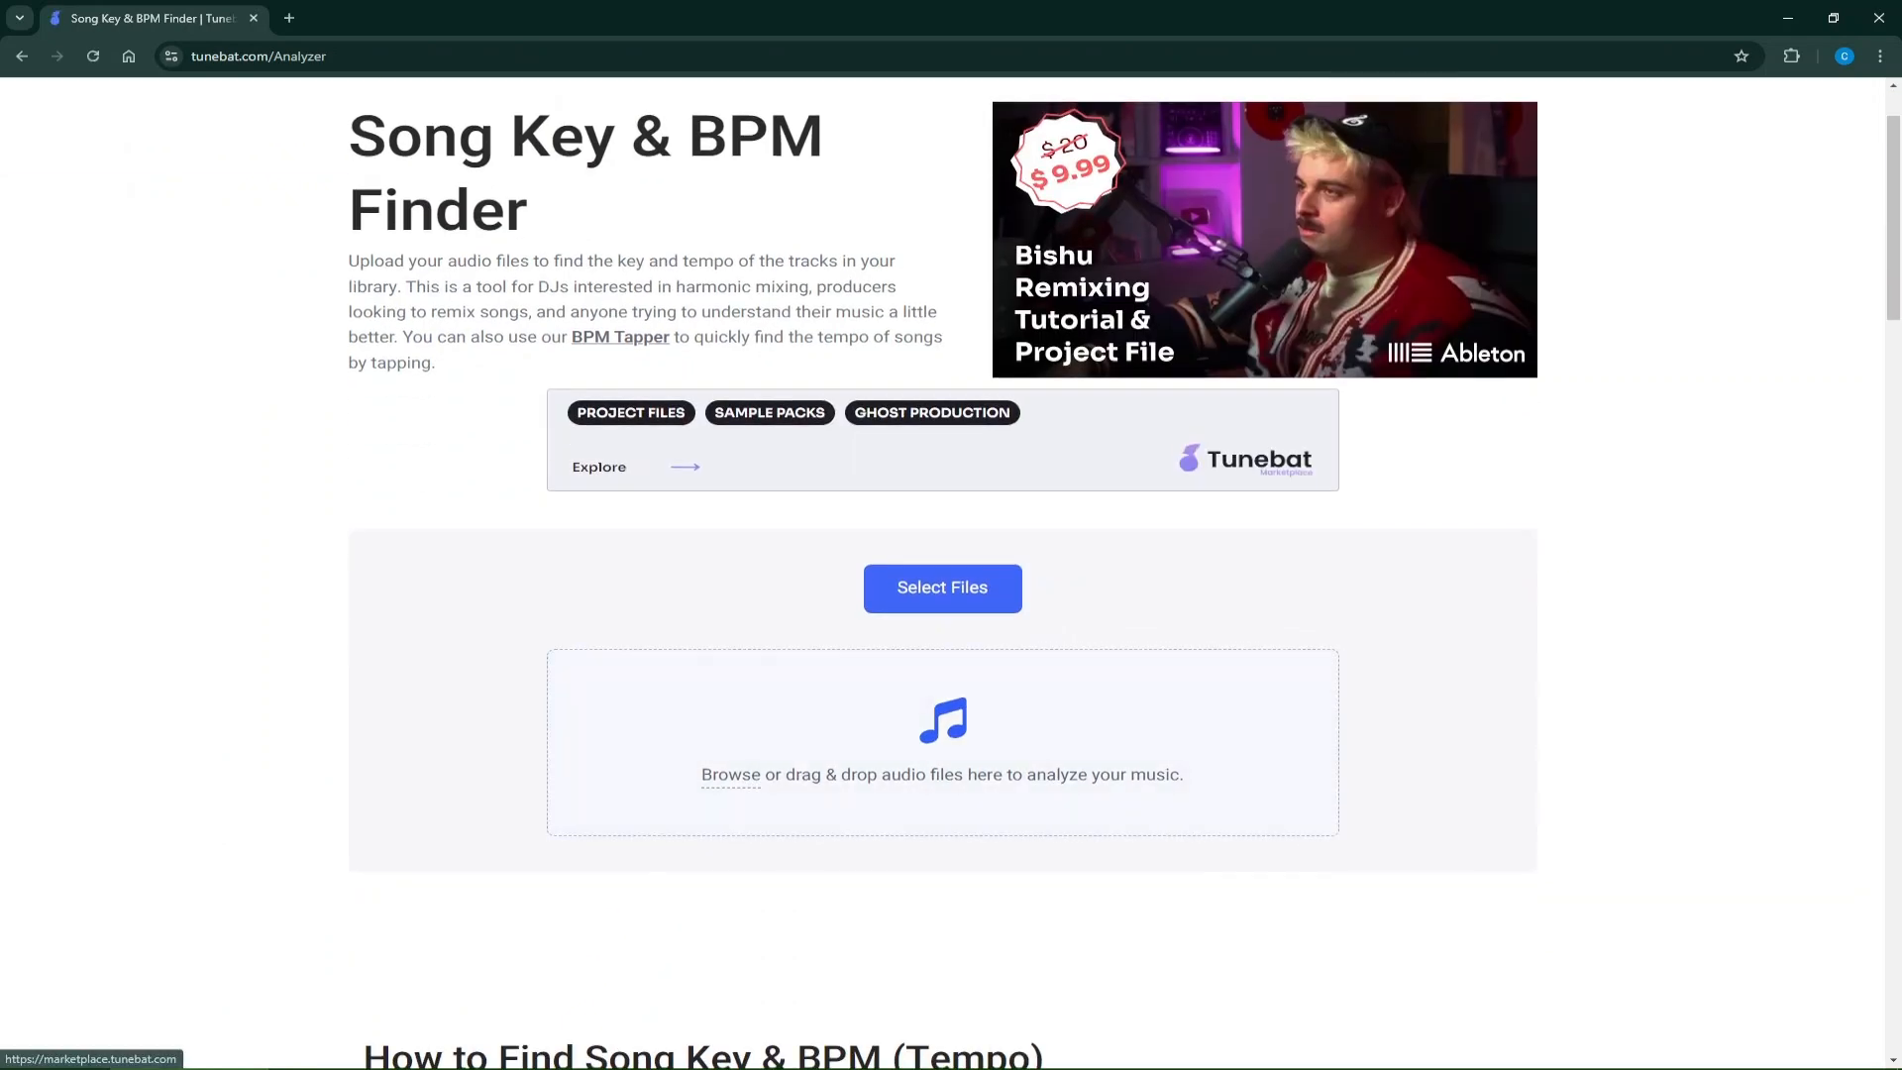
scroll(942, 574, "up", 5)
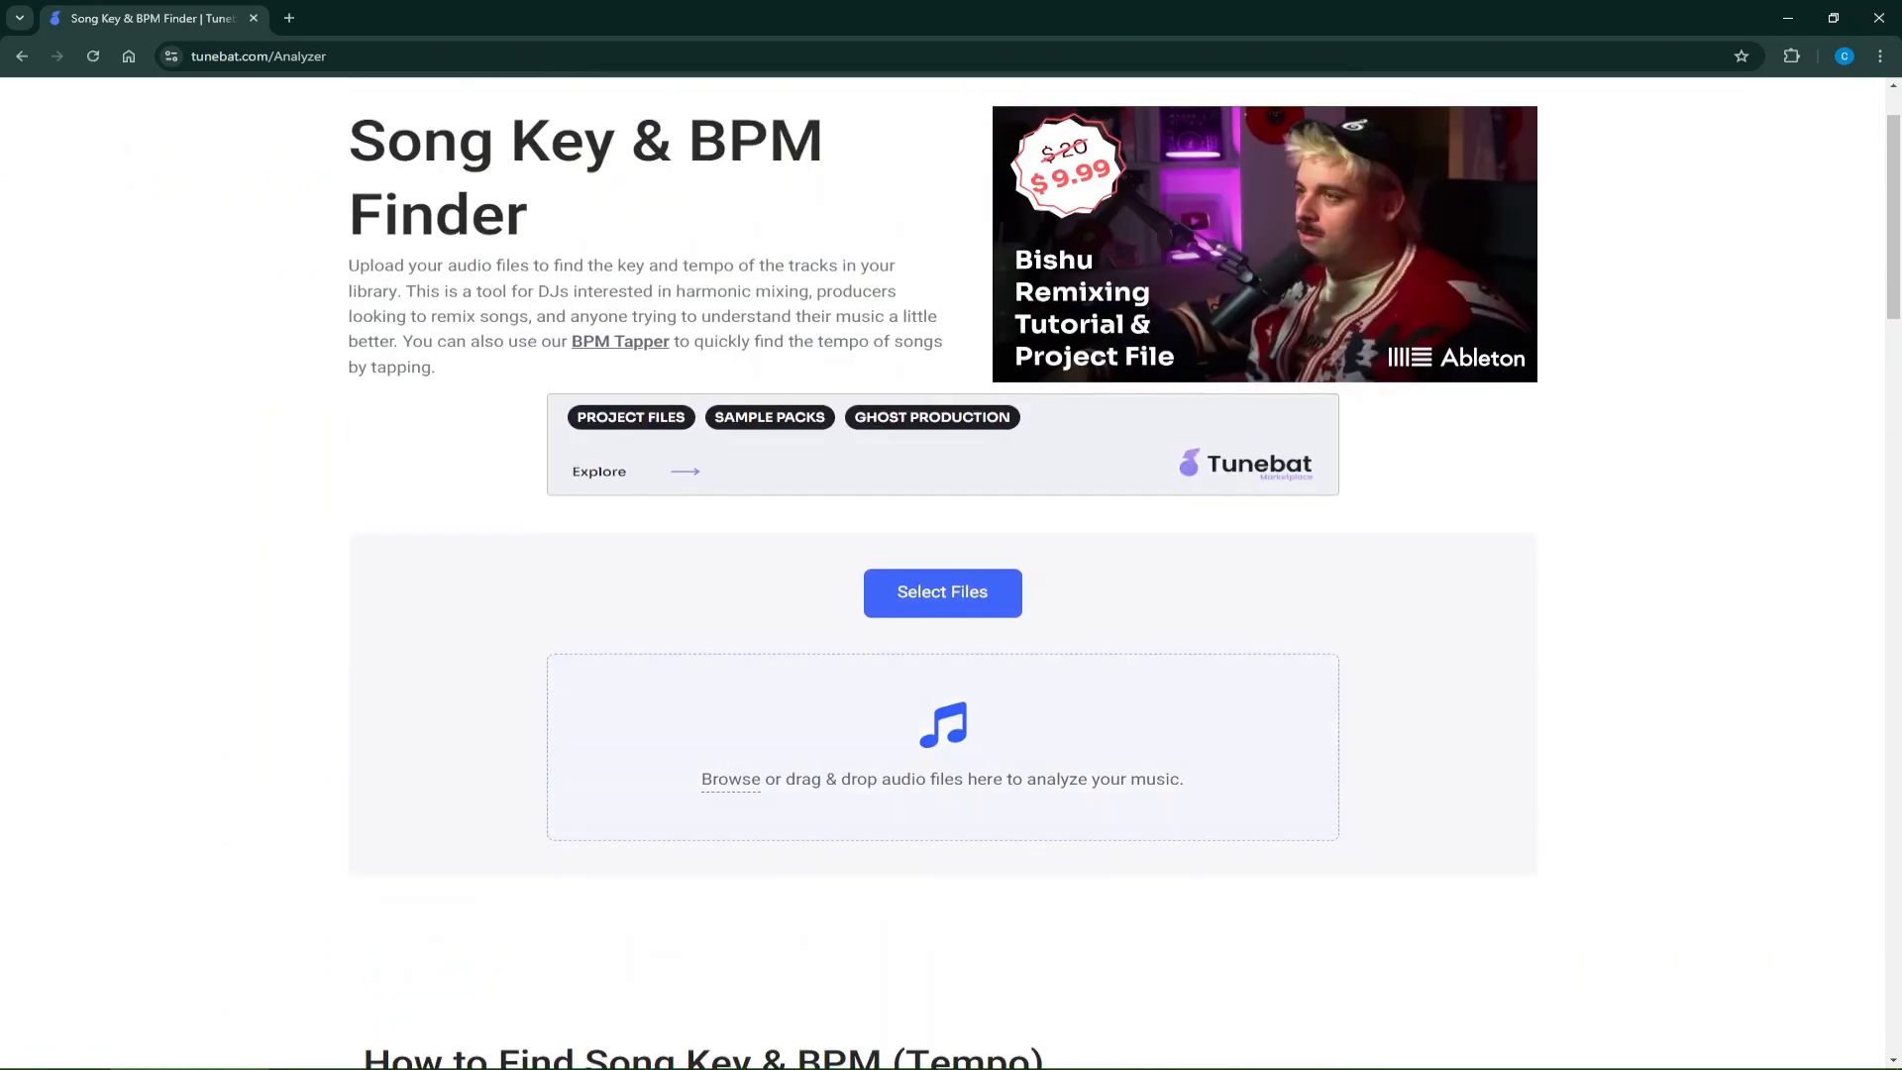
scroll(942, 575, "down", 10)
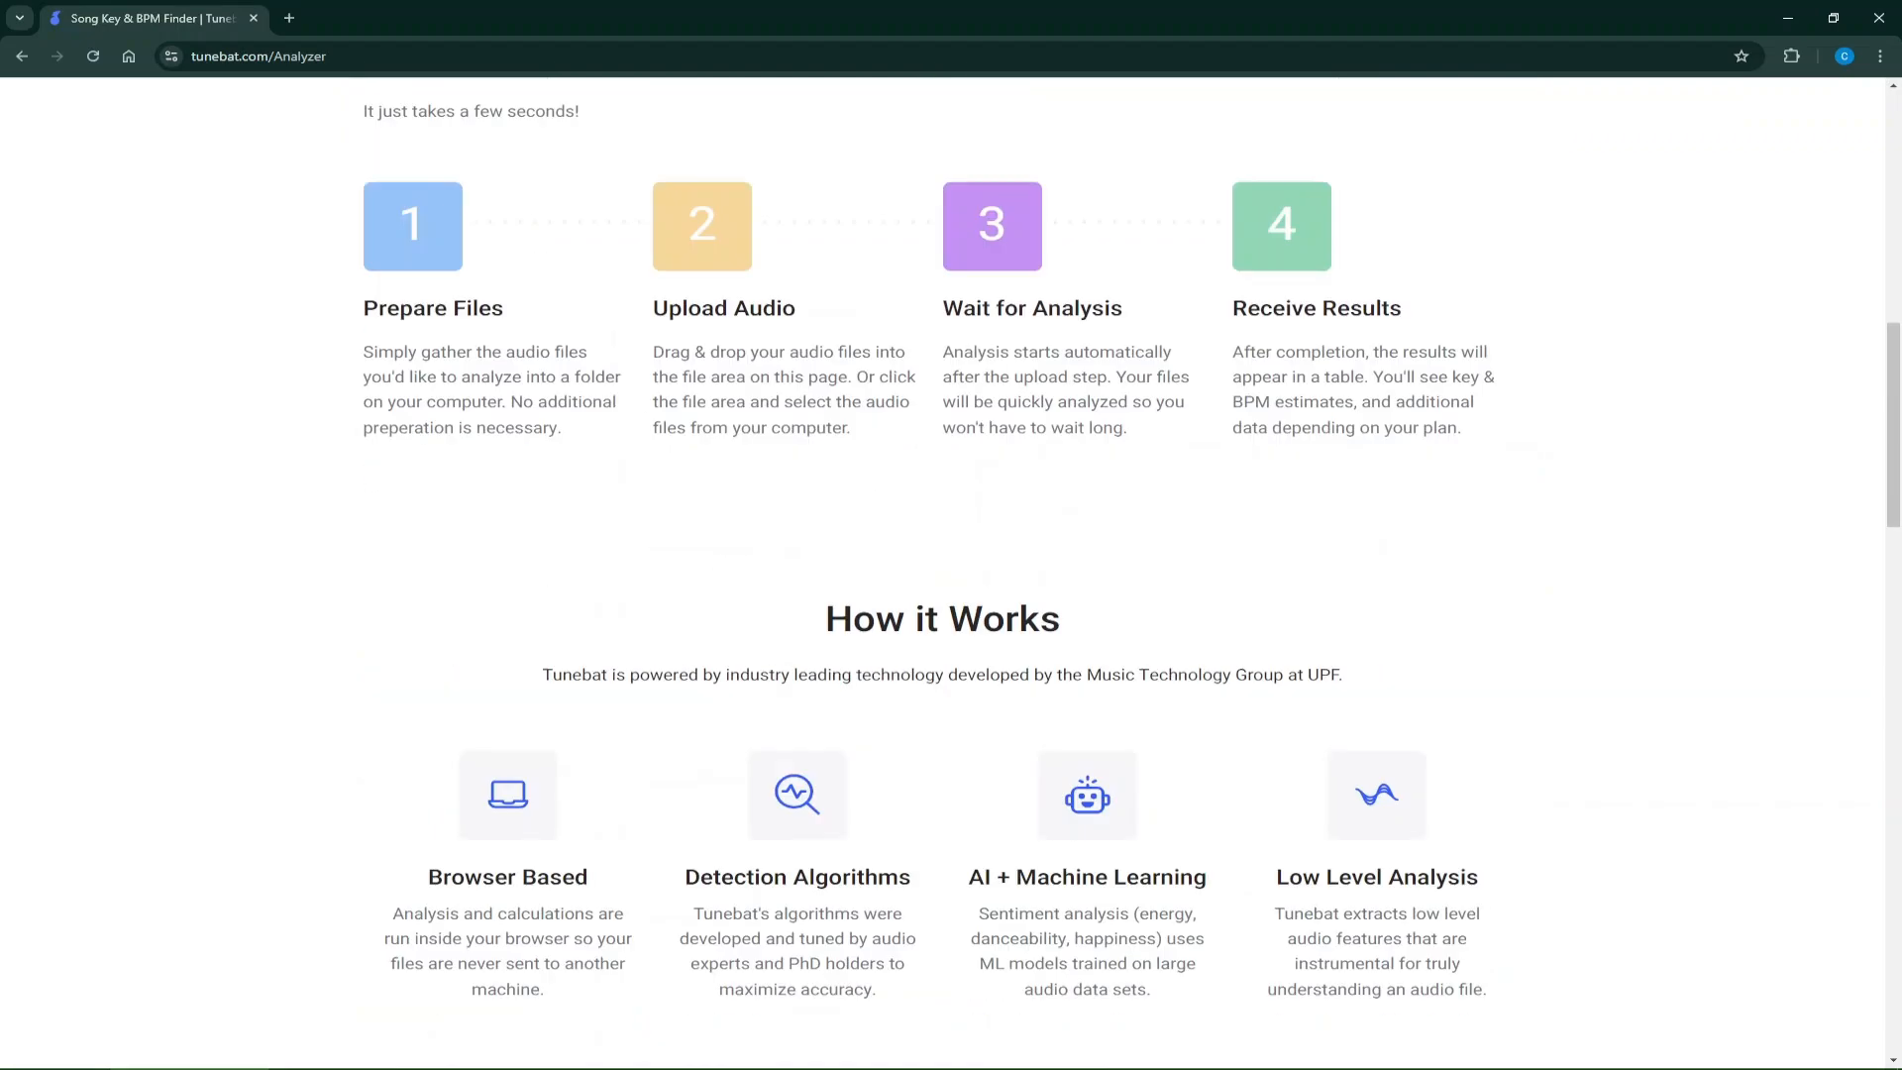
scroll(942, 575, "up", 10)
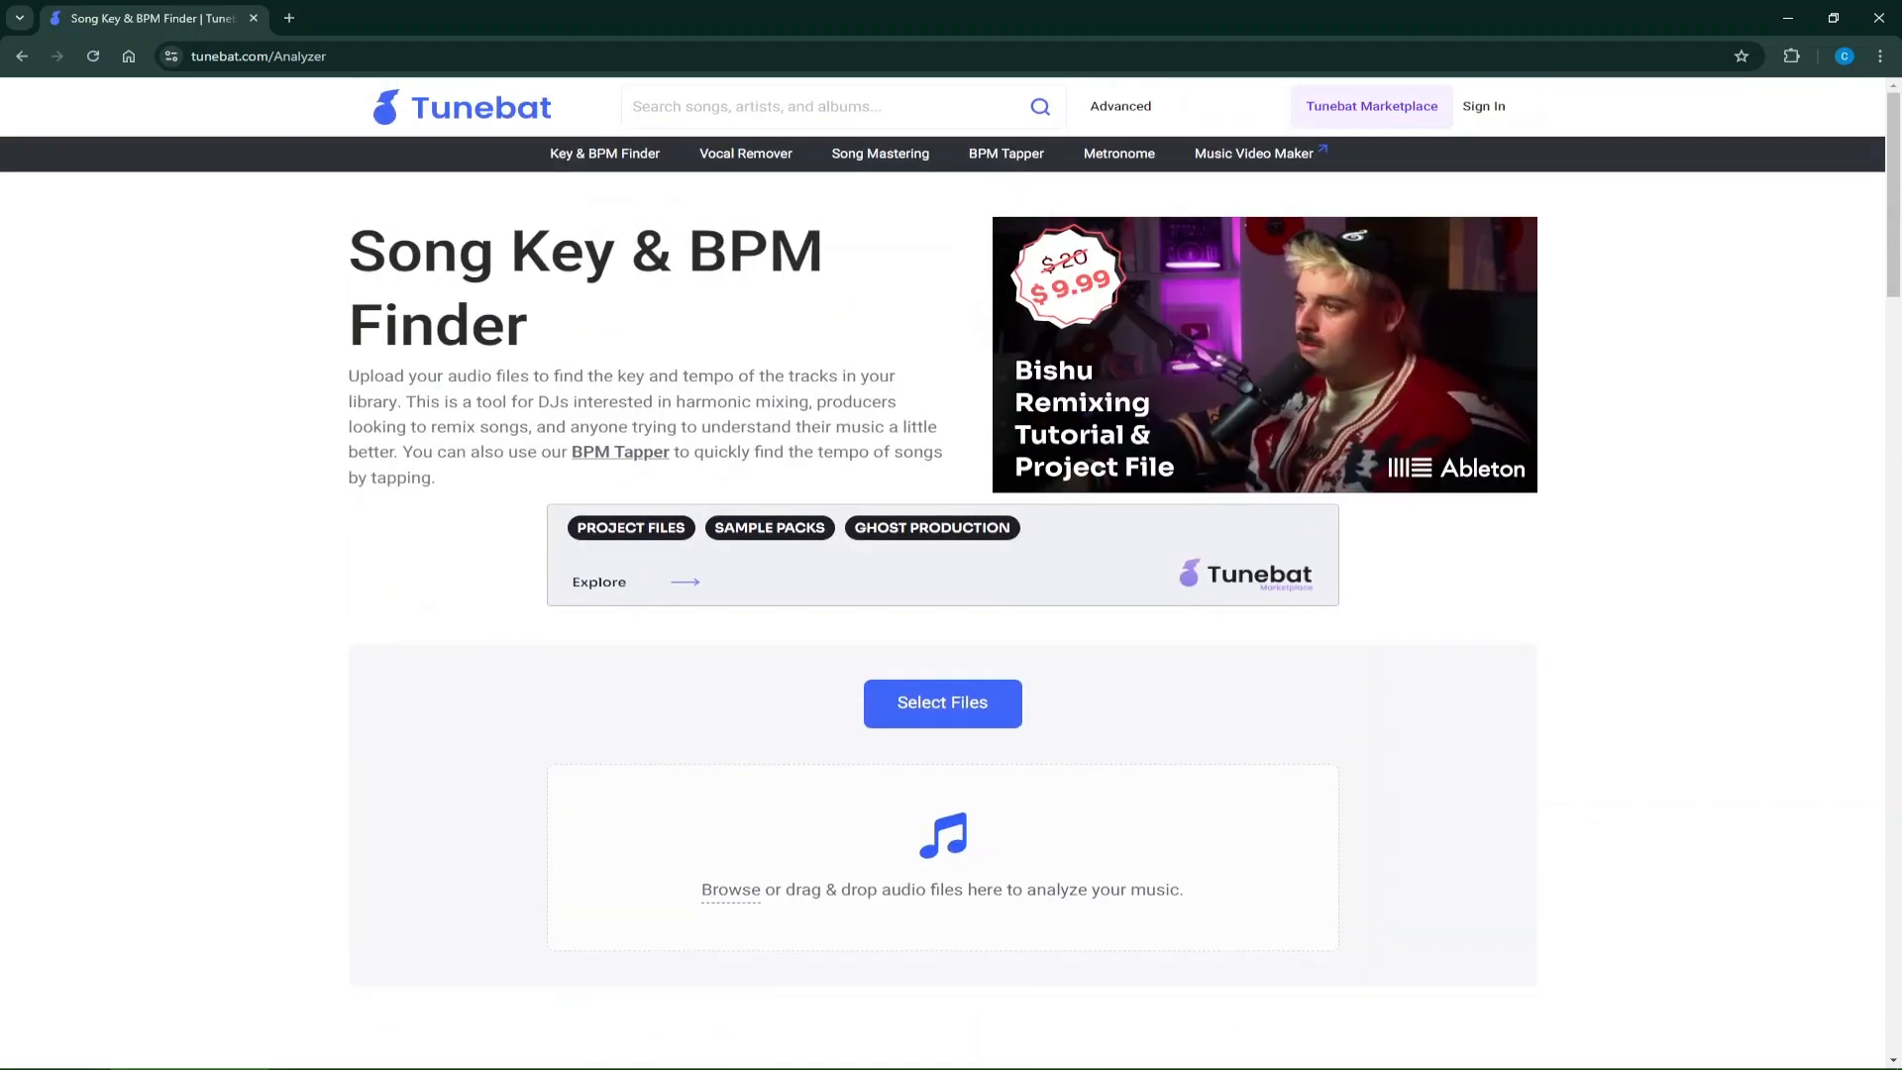
Search Google for "tap beat finder" in a new browser tab.
left_click(289, 18)
type("tap be")
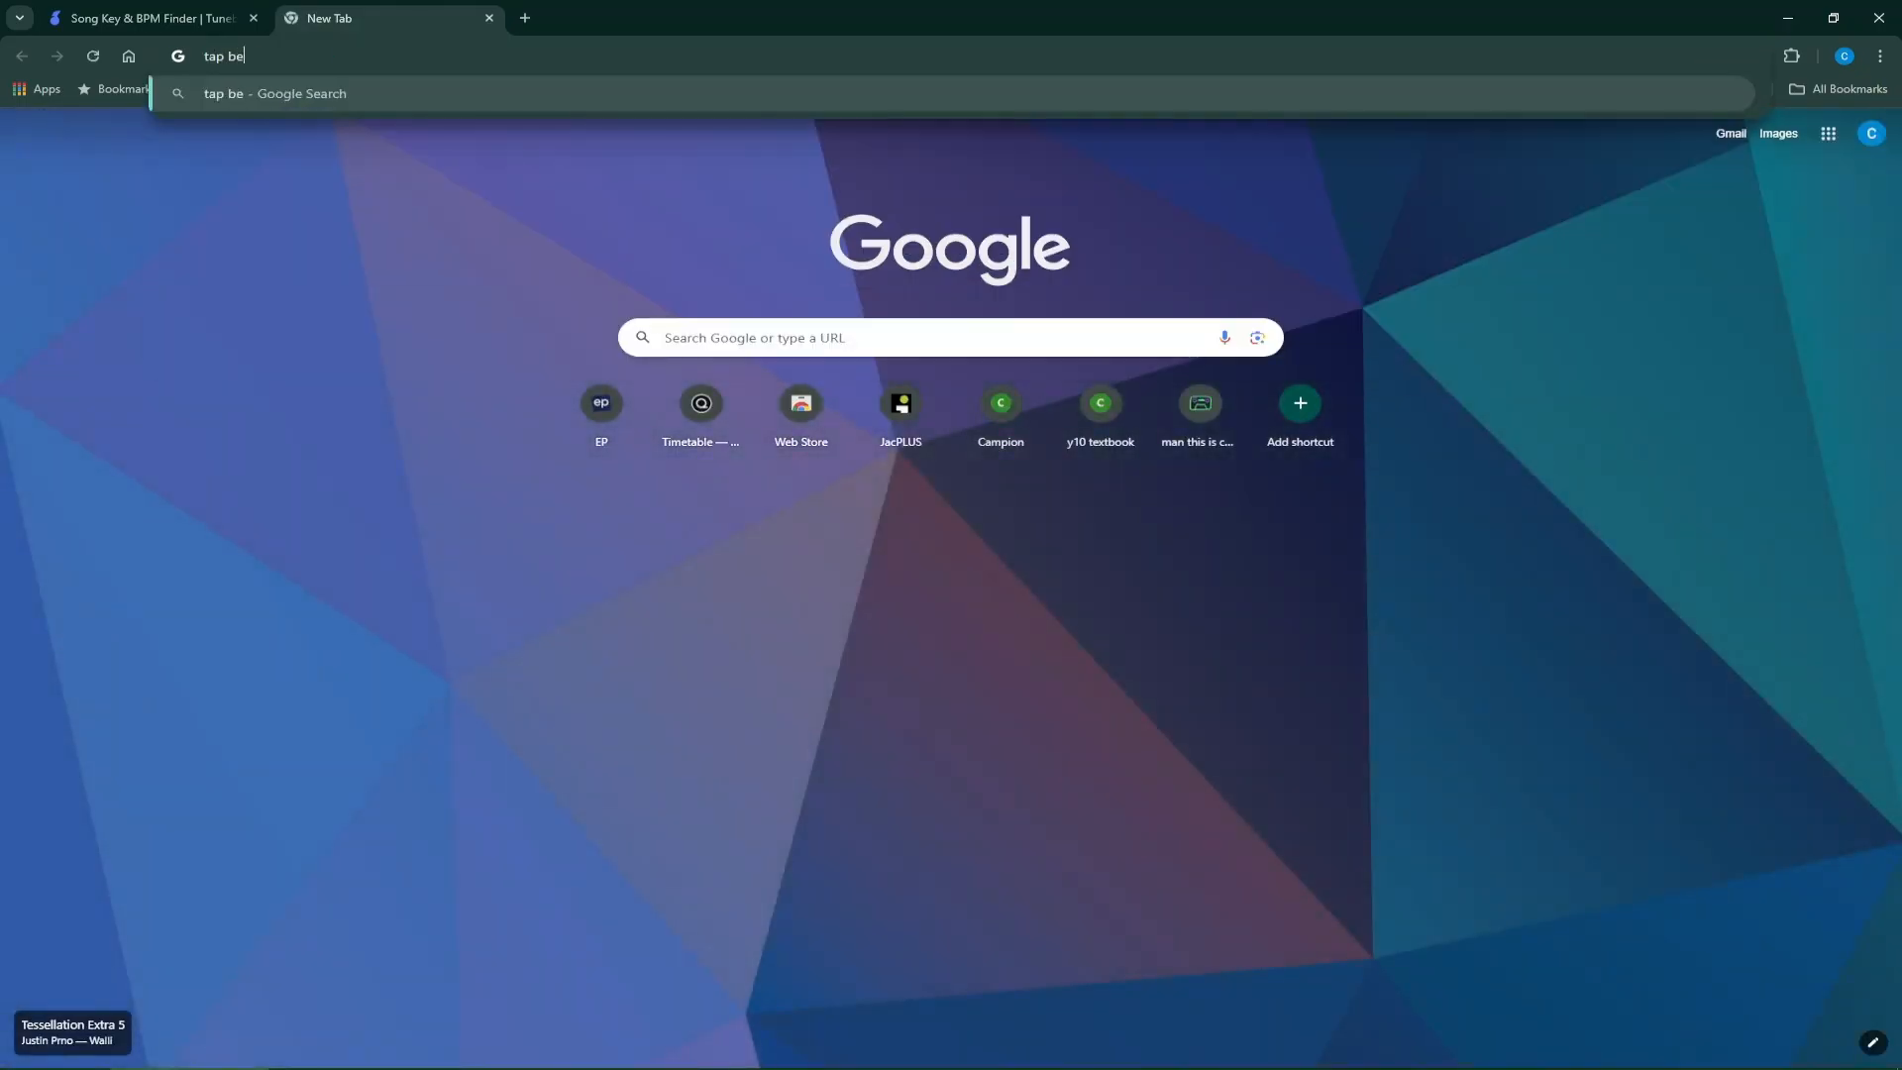
type("at finder")
key("Return")
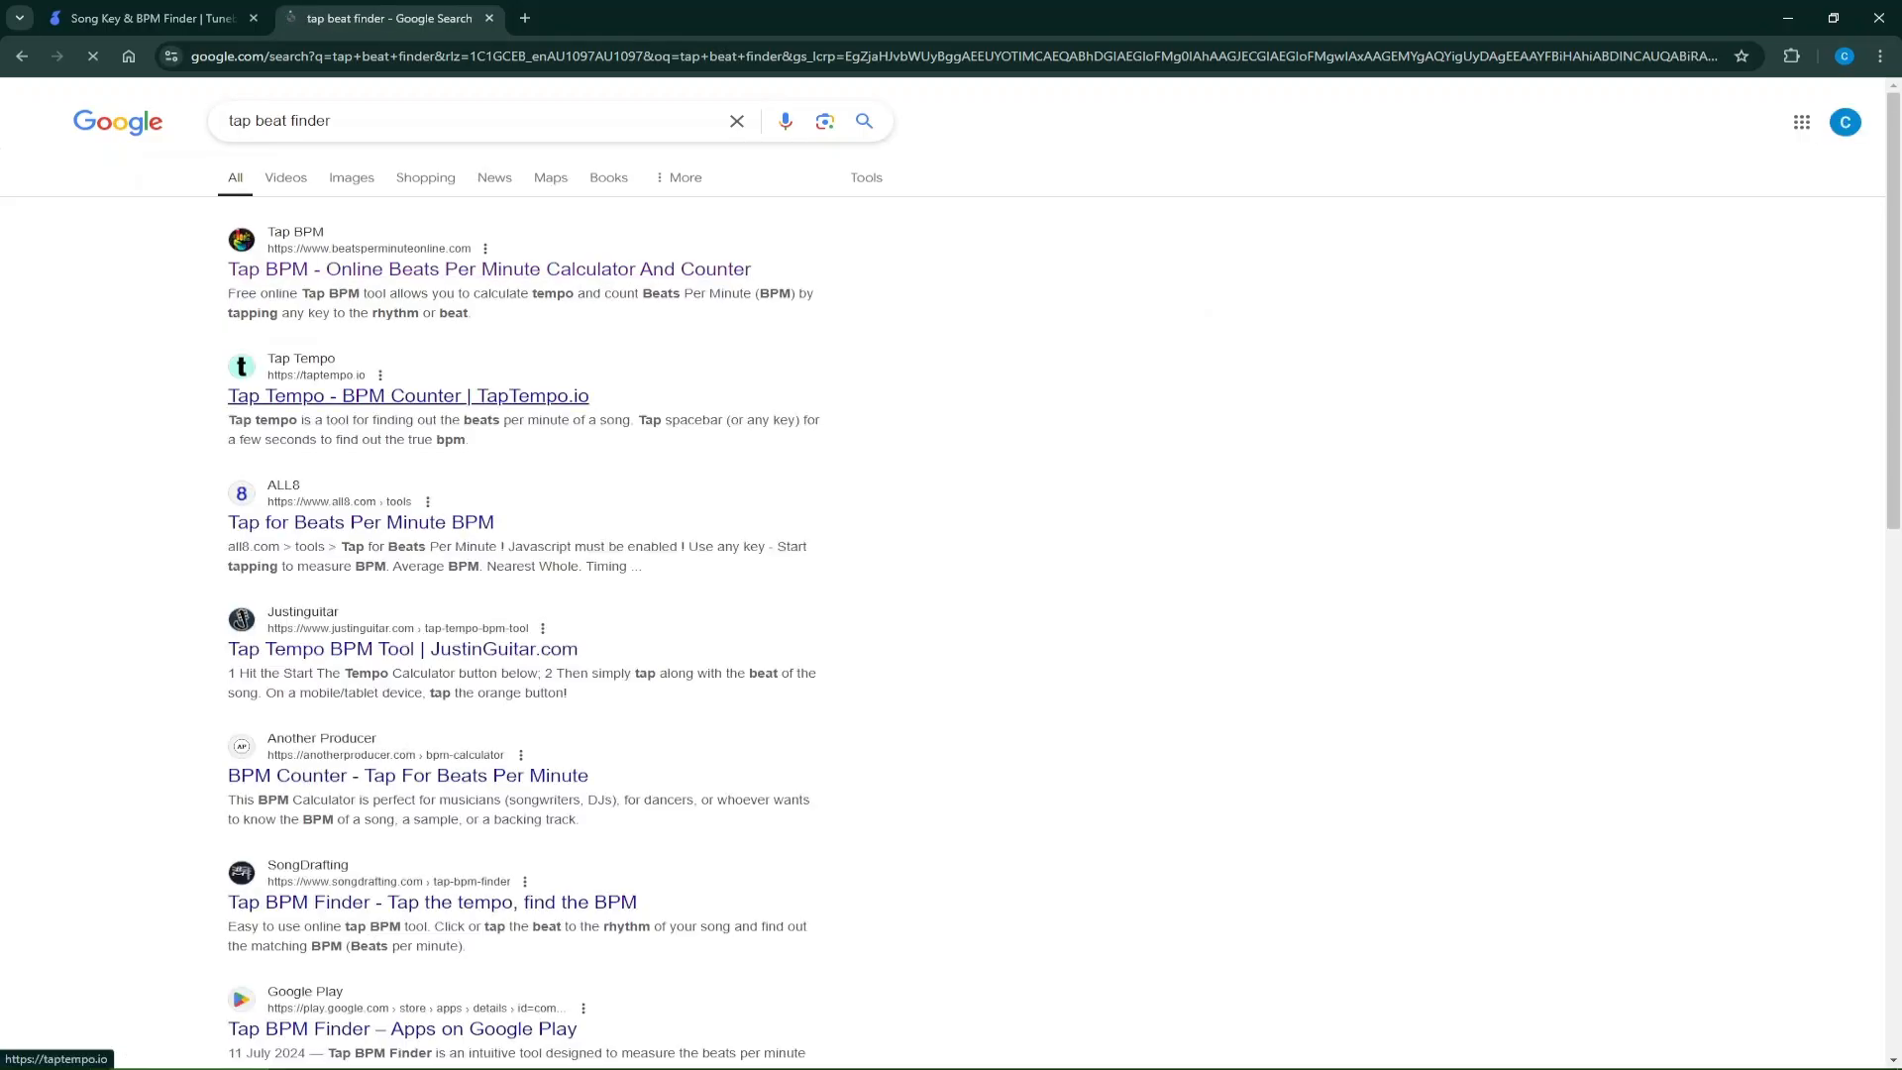
Open the Tap BPM calculator at beatsperminuteonline.com and tap along to the song's beat to measure its tempo.
left_click(489, 269)
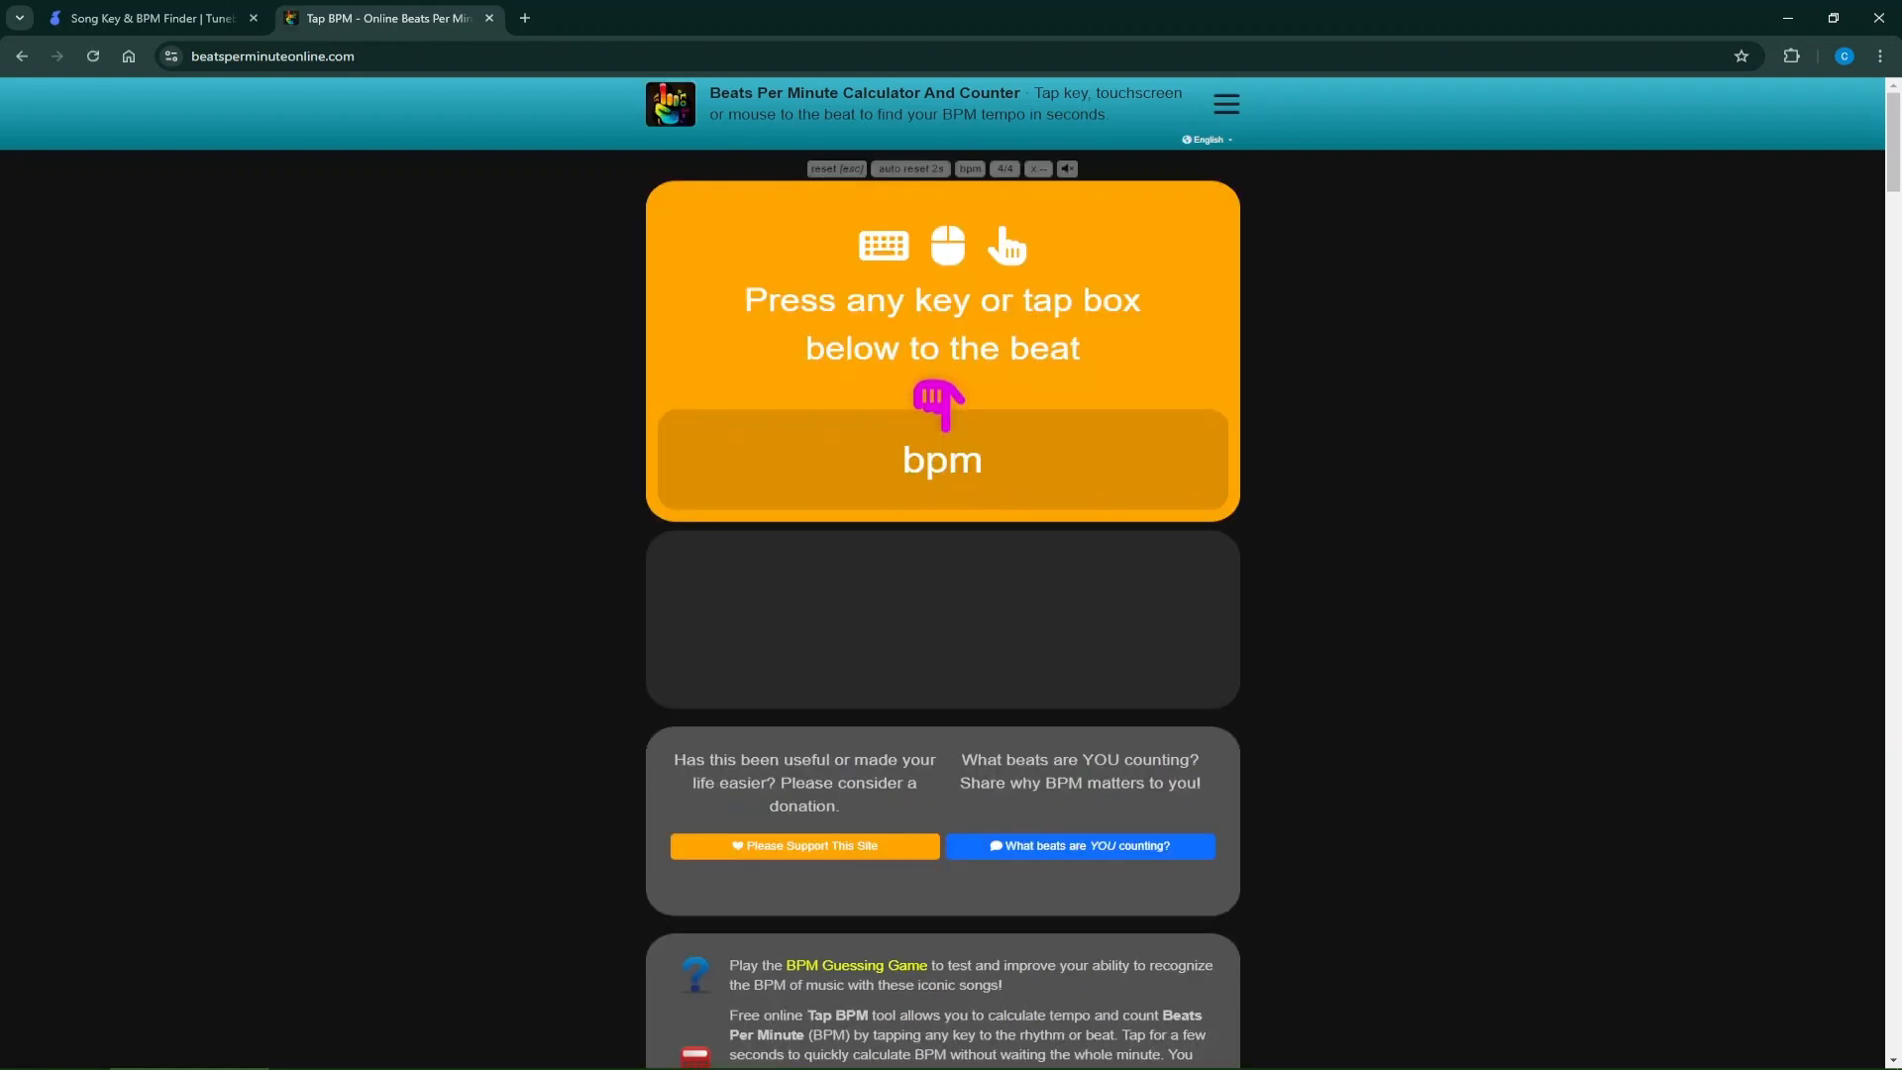
key("space")
key("space")
key("space")
key("space")
key("space")
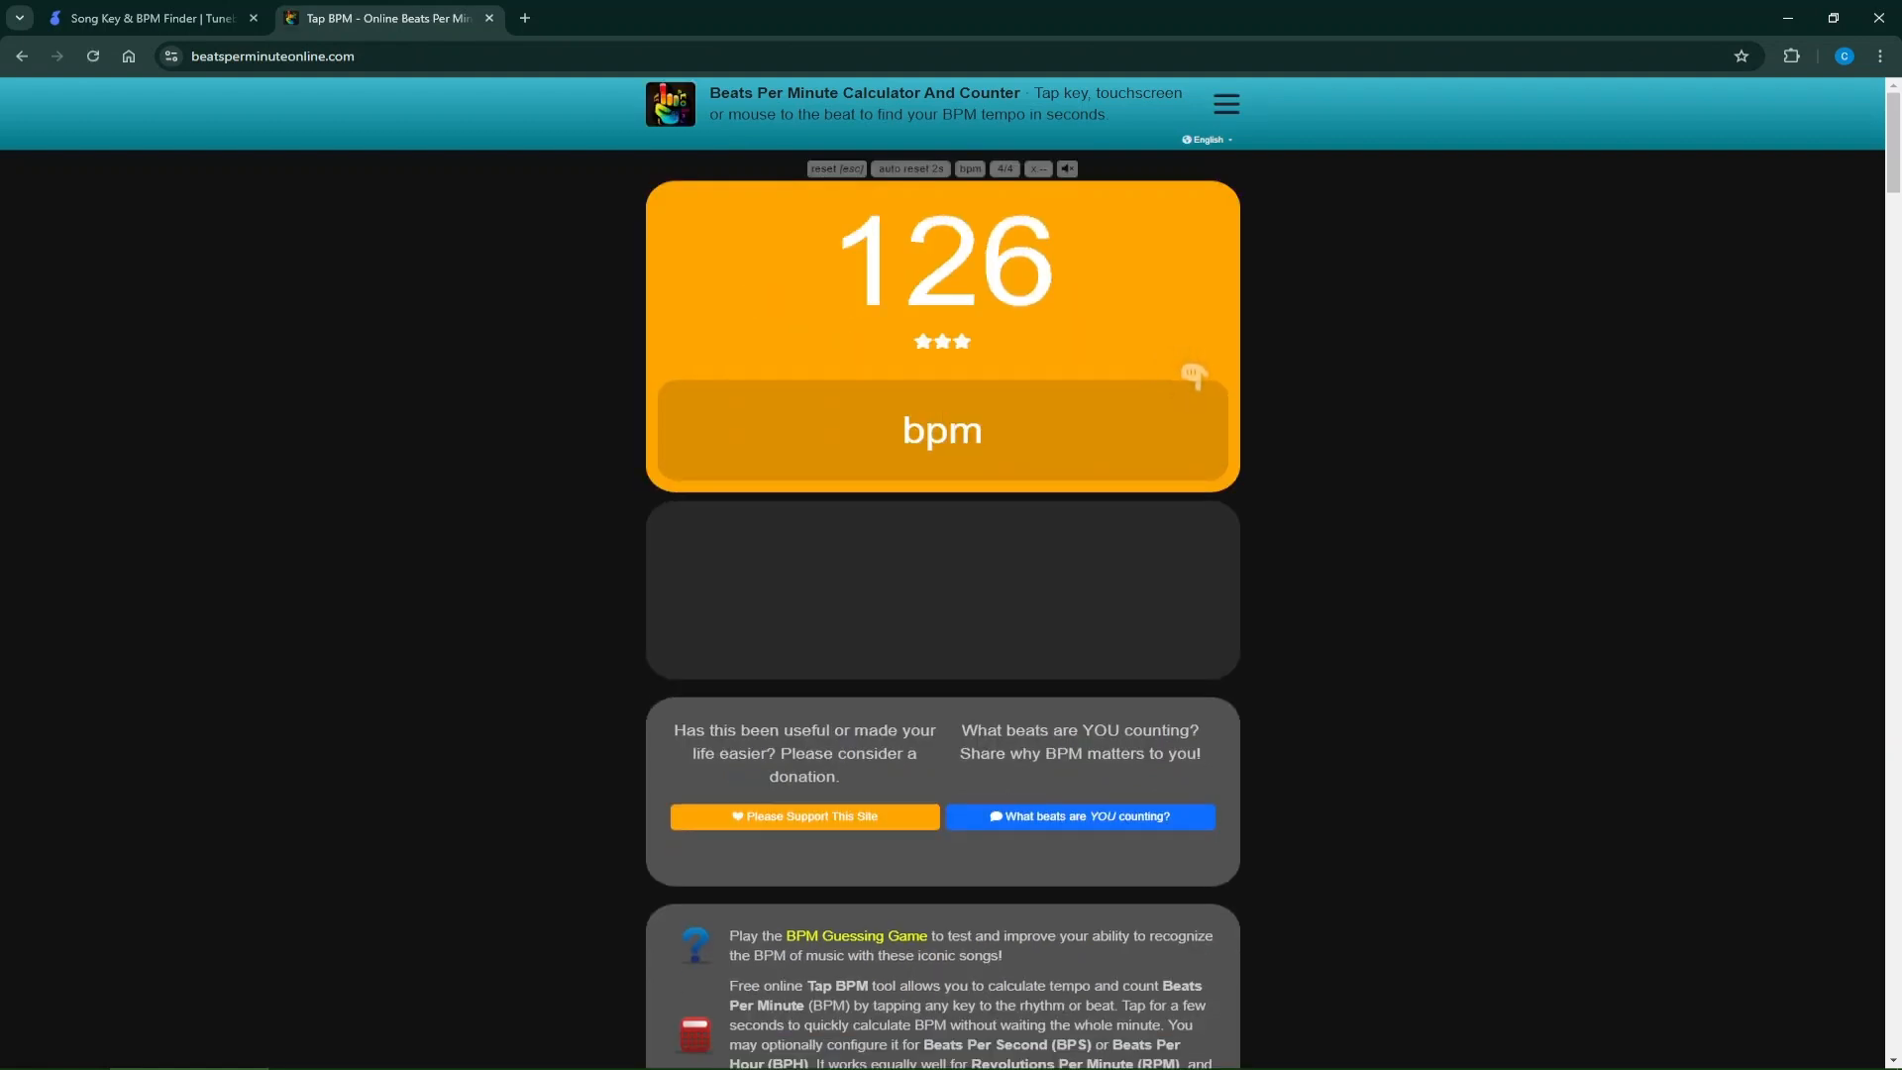
key("space")
key("space")
key("space")
key("space")
key("space")
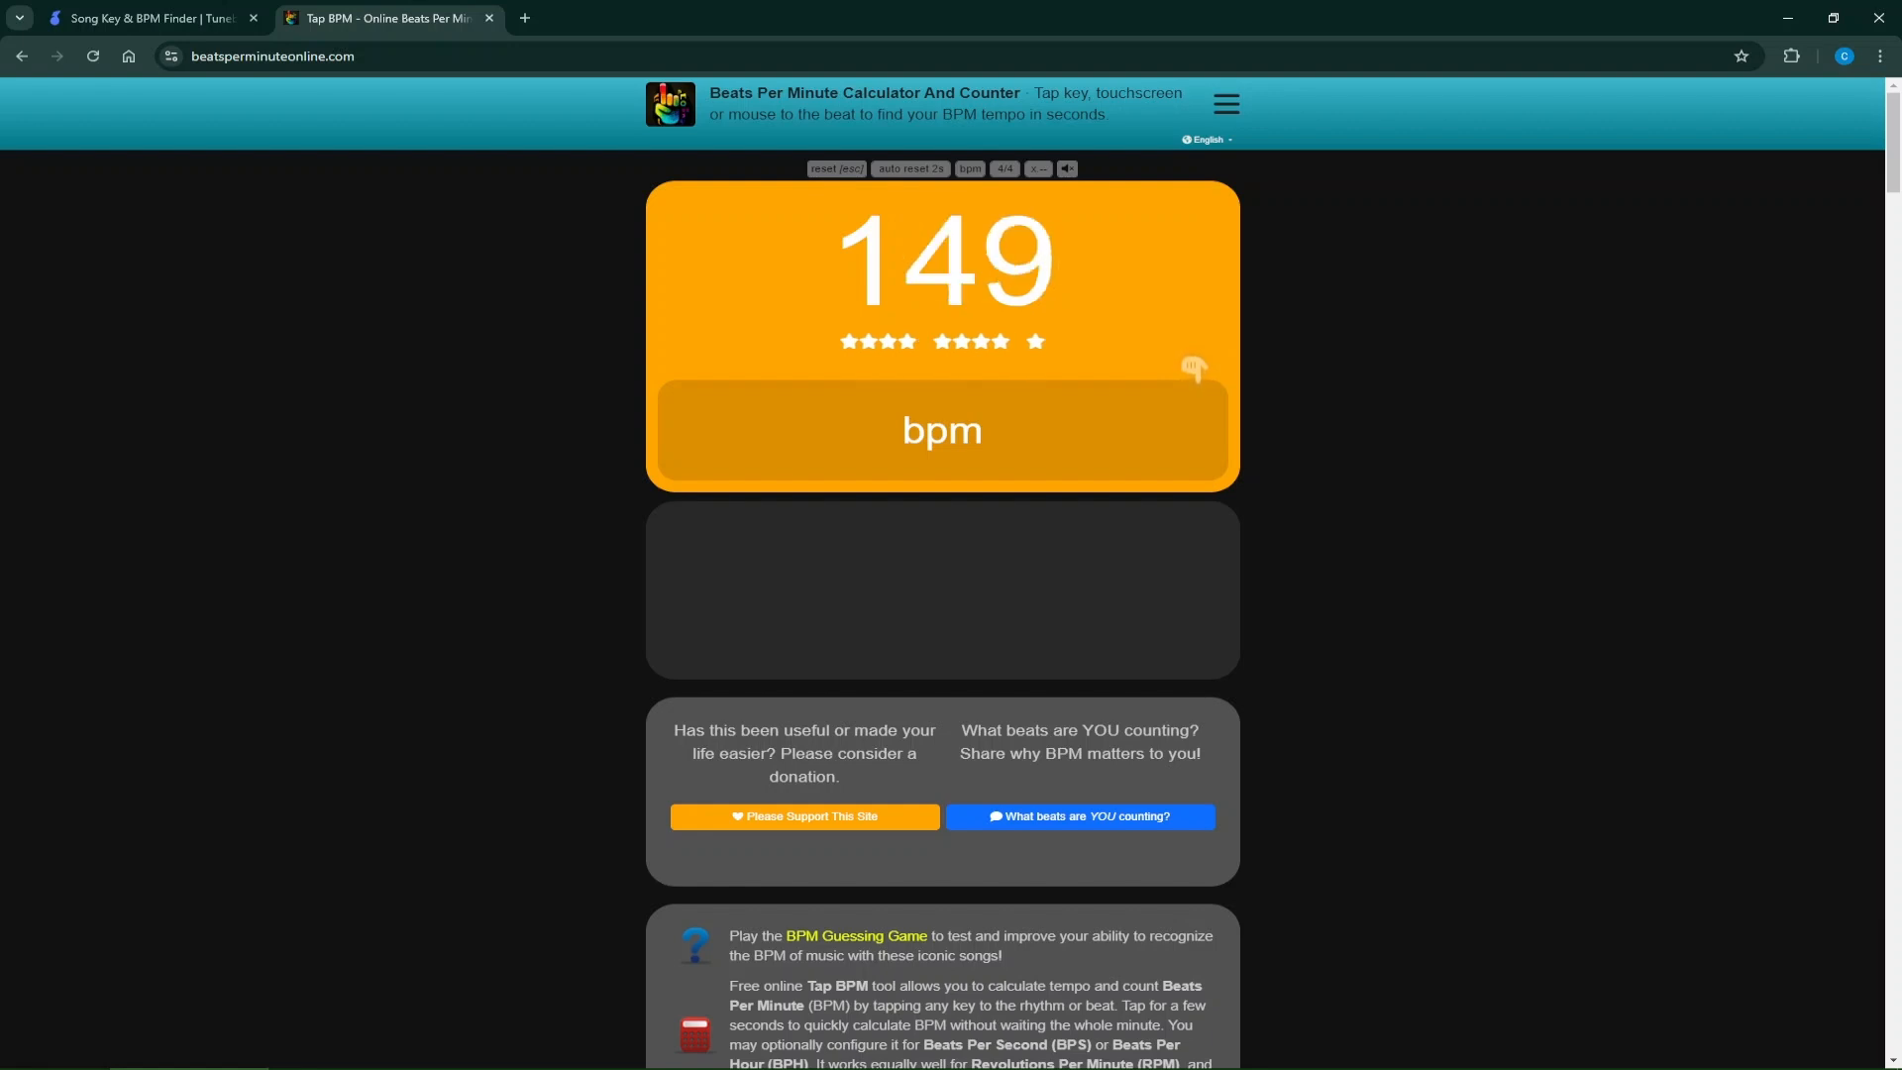
key("space")
key("space")
key("space")
key("space")
key("space")
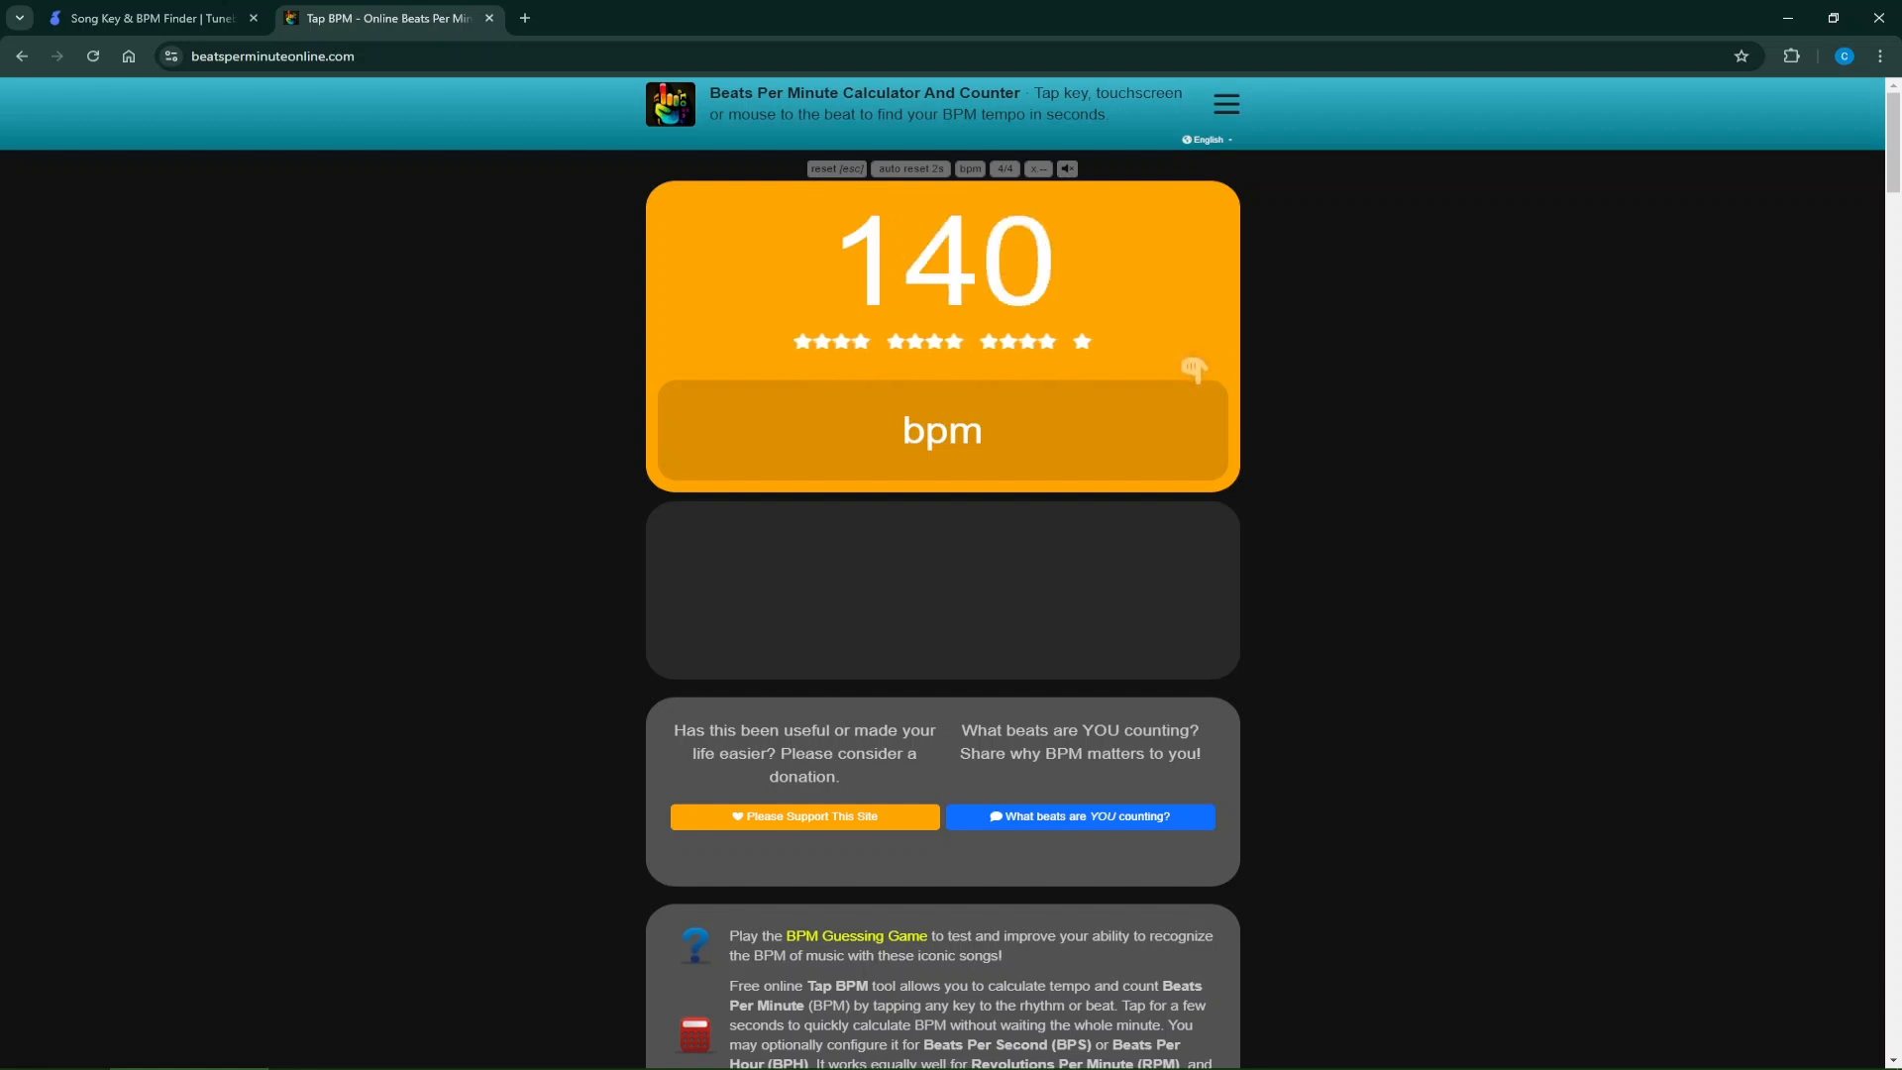
key("space")
key("space")
key("space")
key("space")
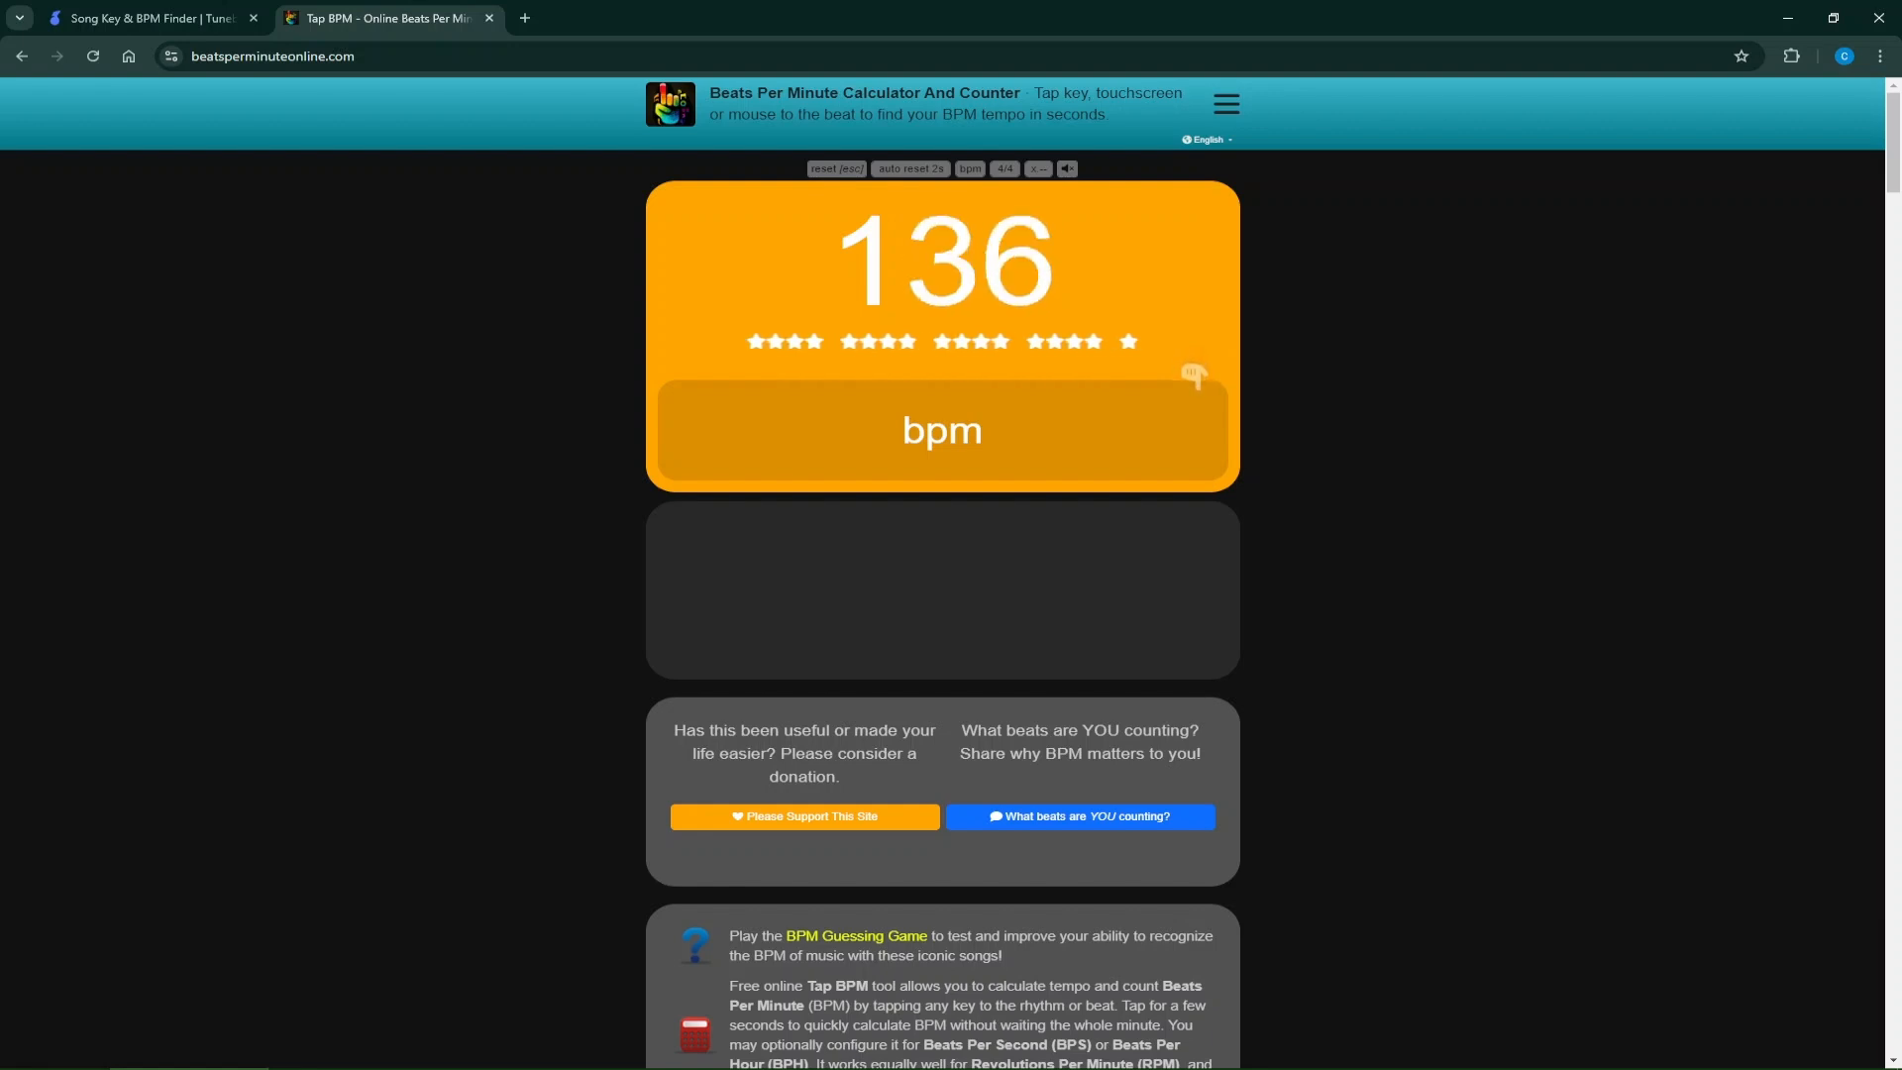
key("space")
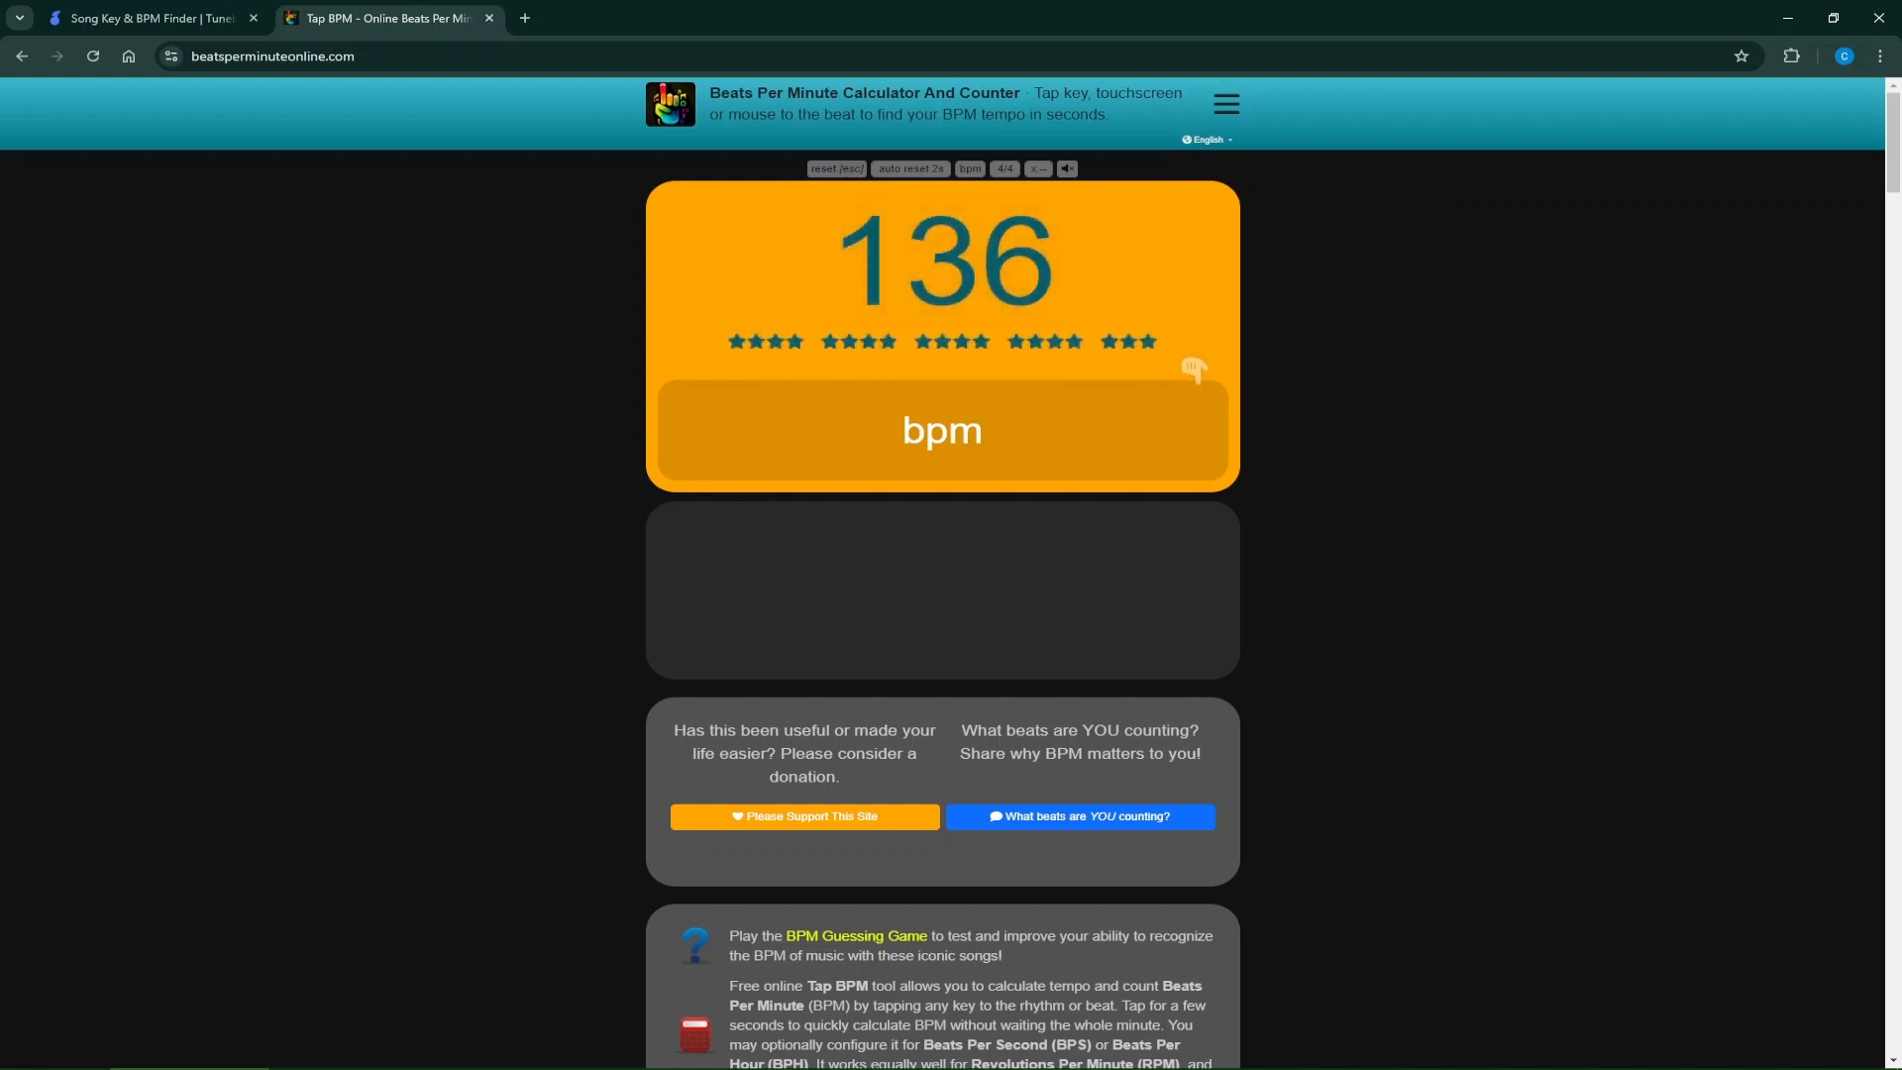
Close the Tap BPM page and review Tunebat's audio file upload area and its instructions.
key("ctrl+w")
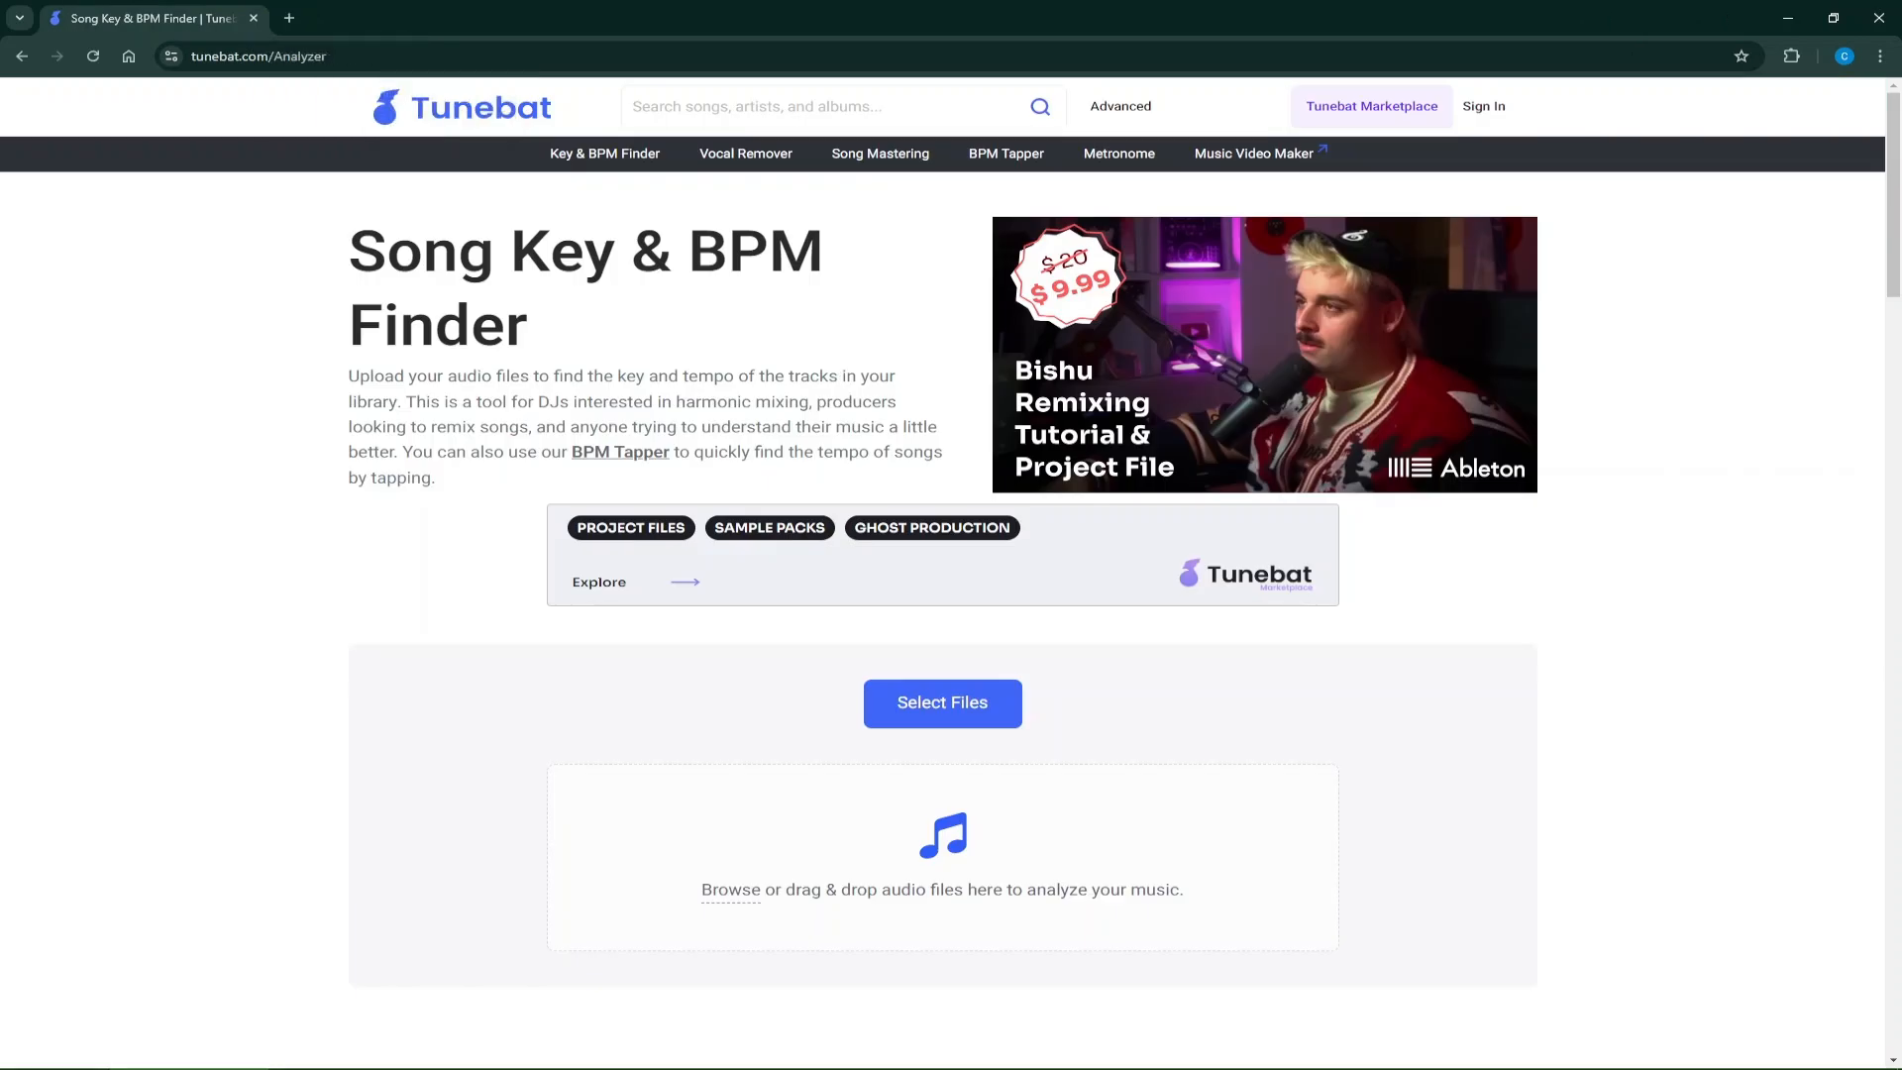
scroll(942, 594, "down", 4)
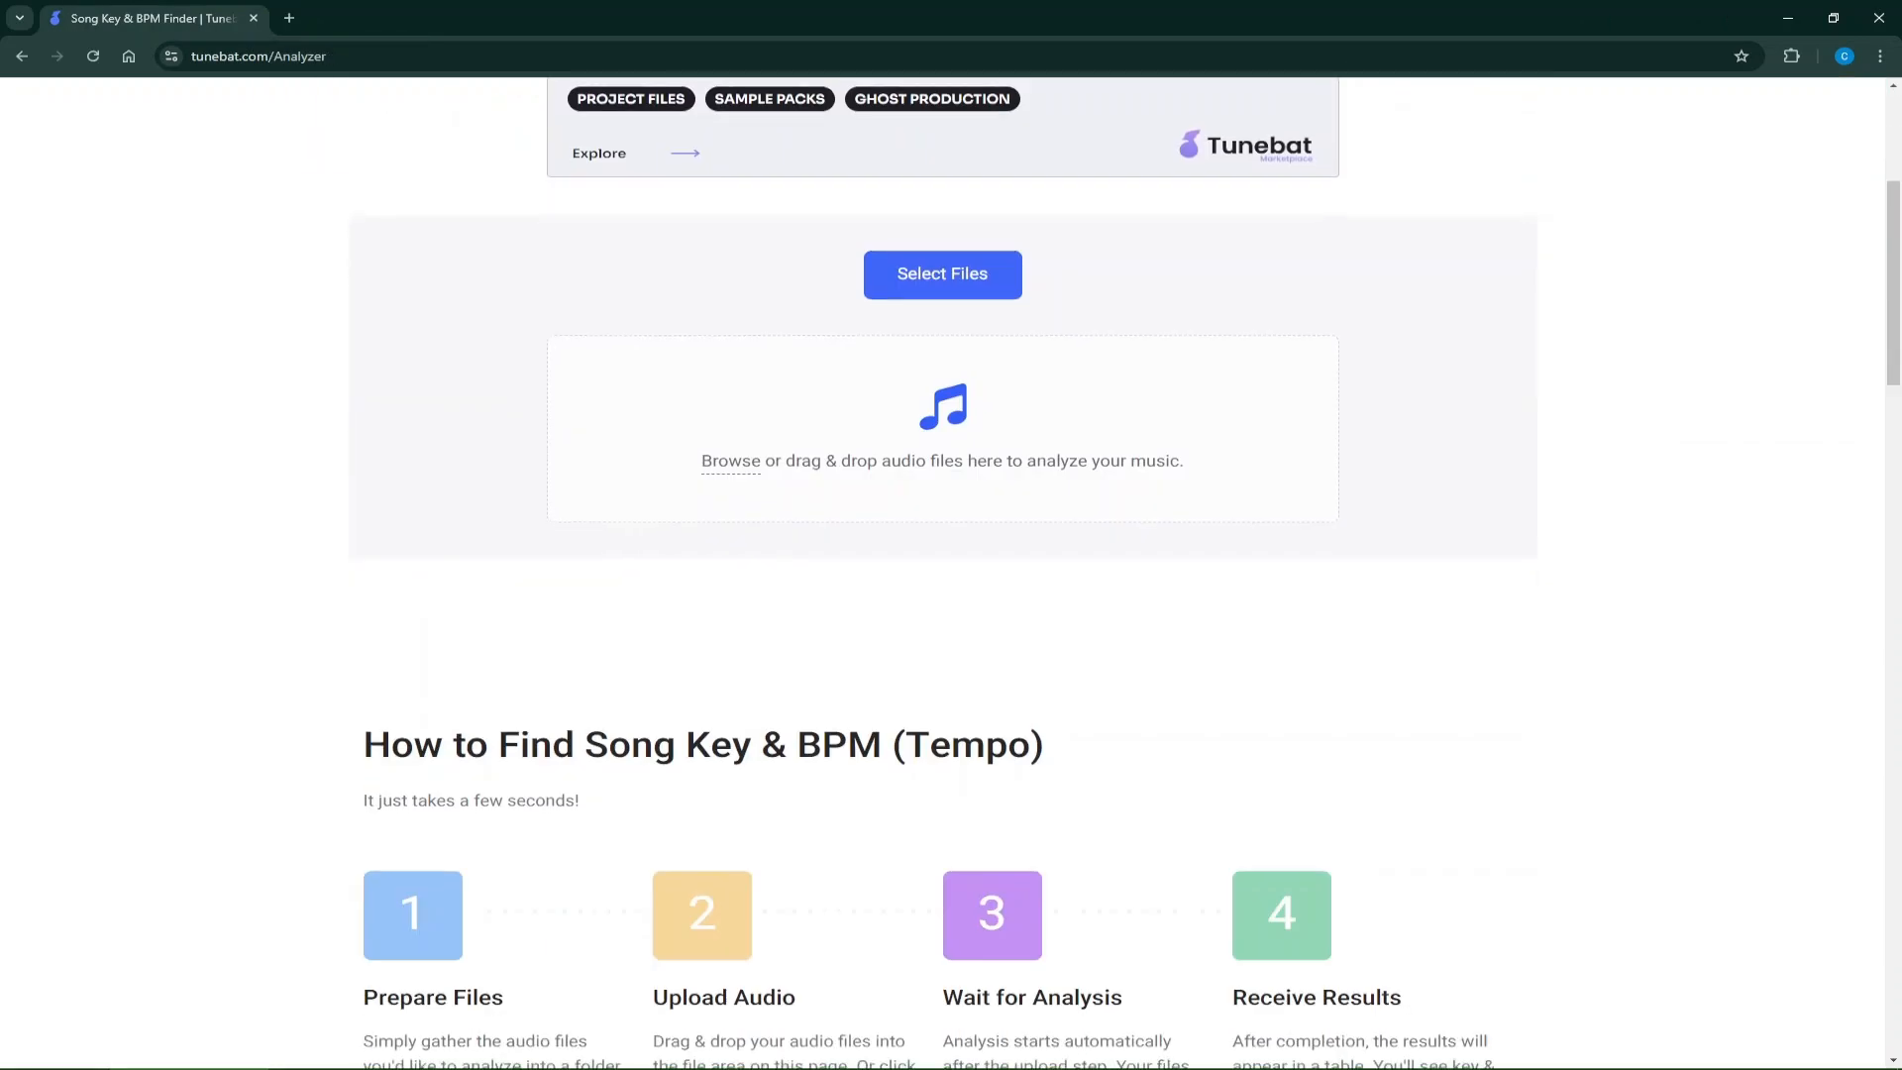
scroll(942, 594, "up", 4)
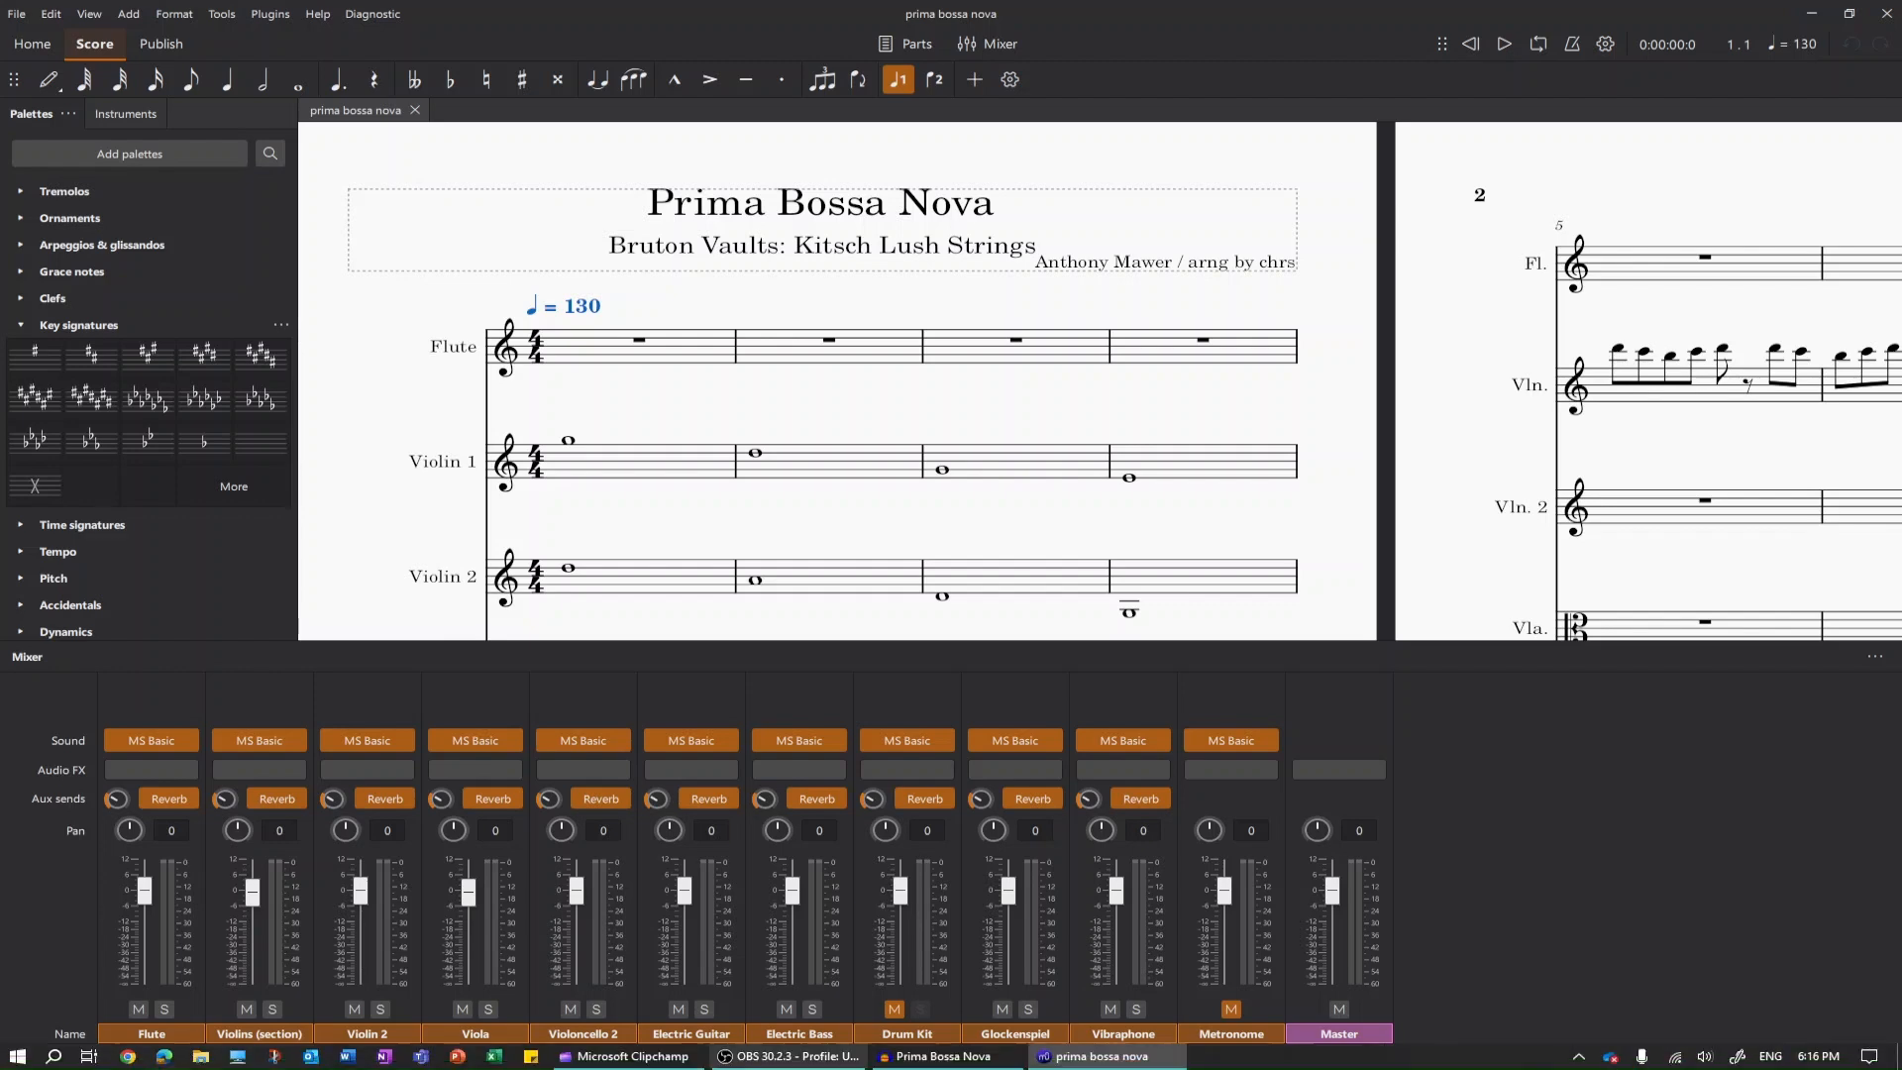
left_click(789, 1056)
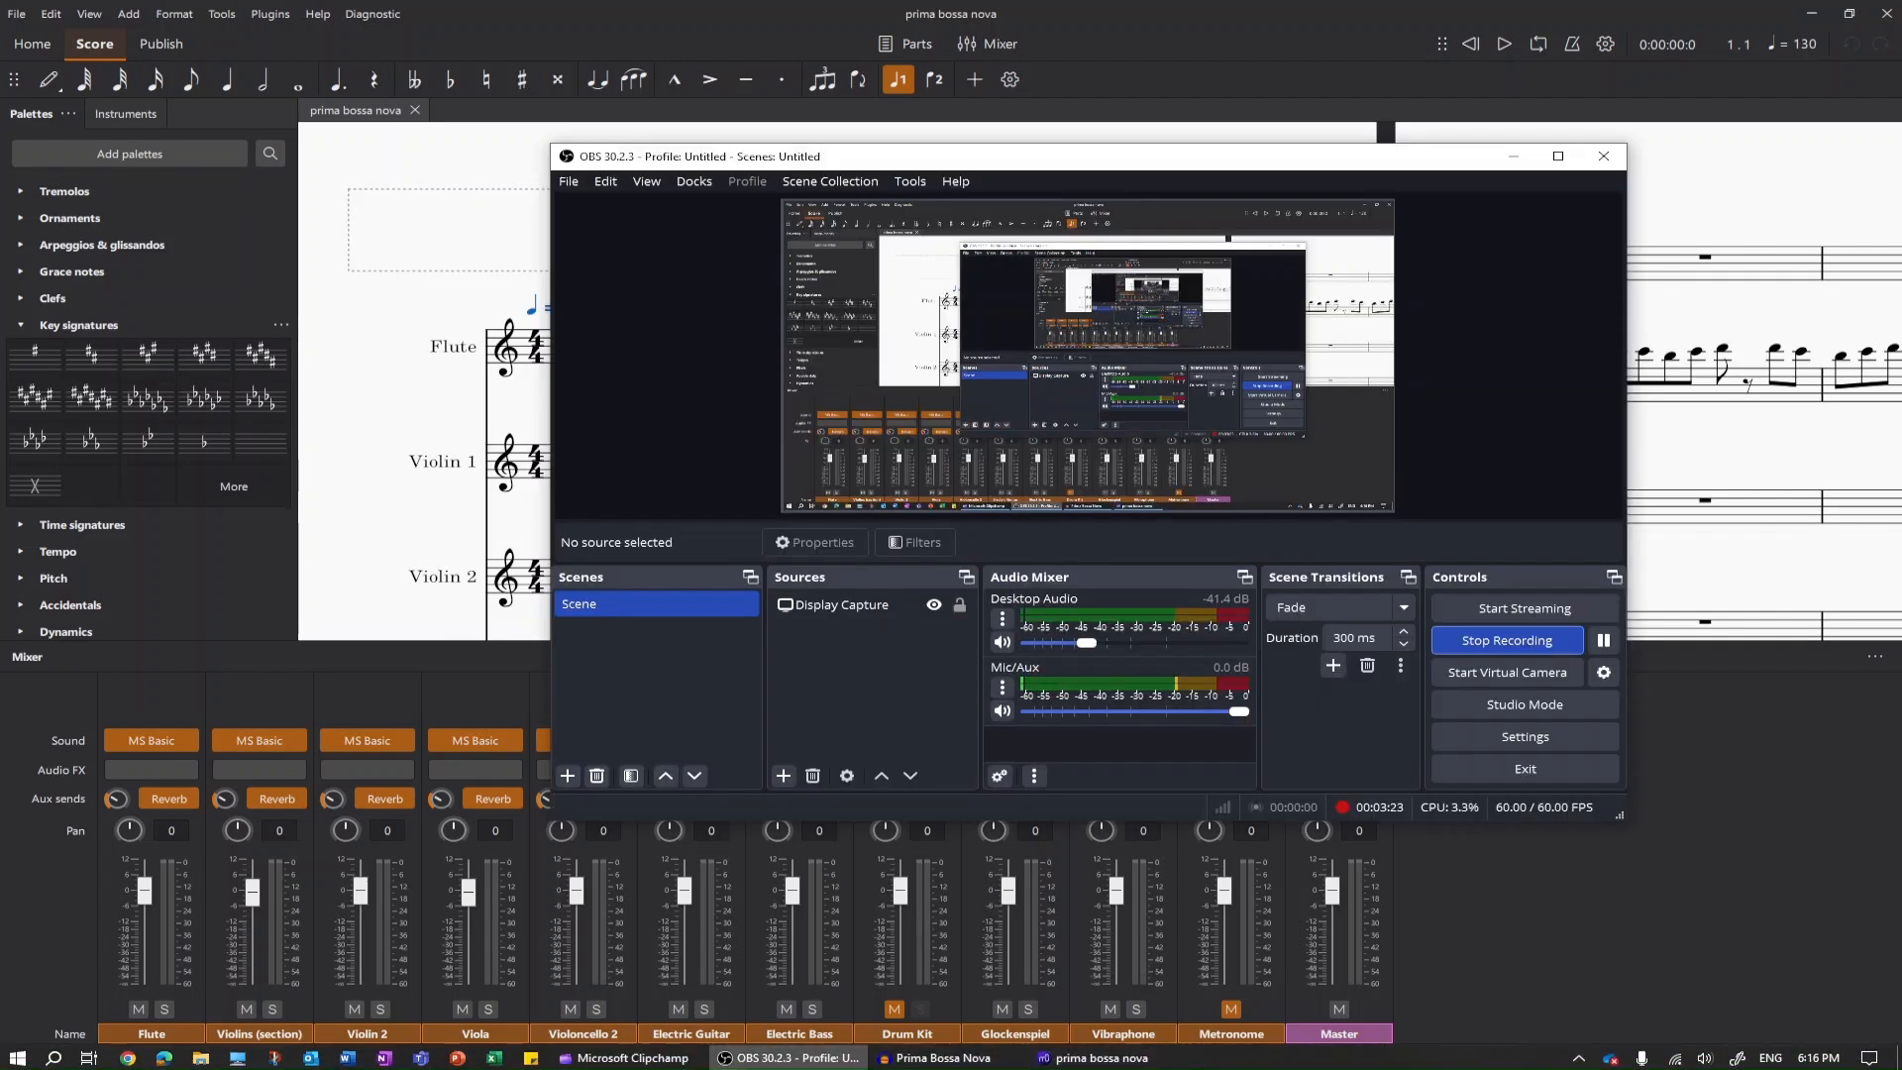
left_click(1506, 639)
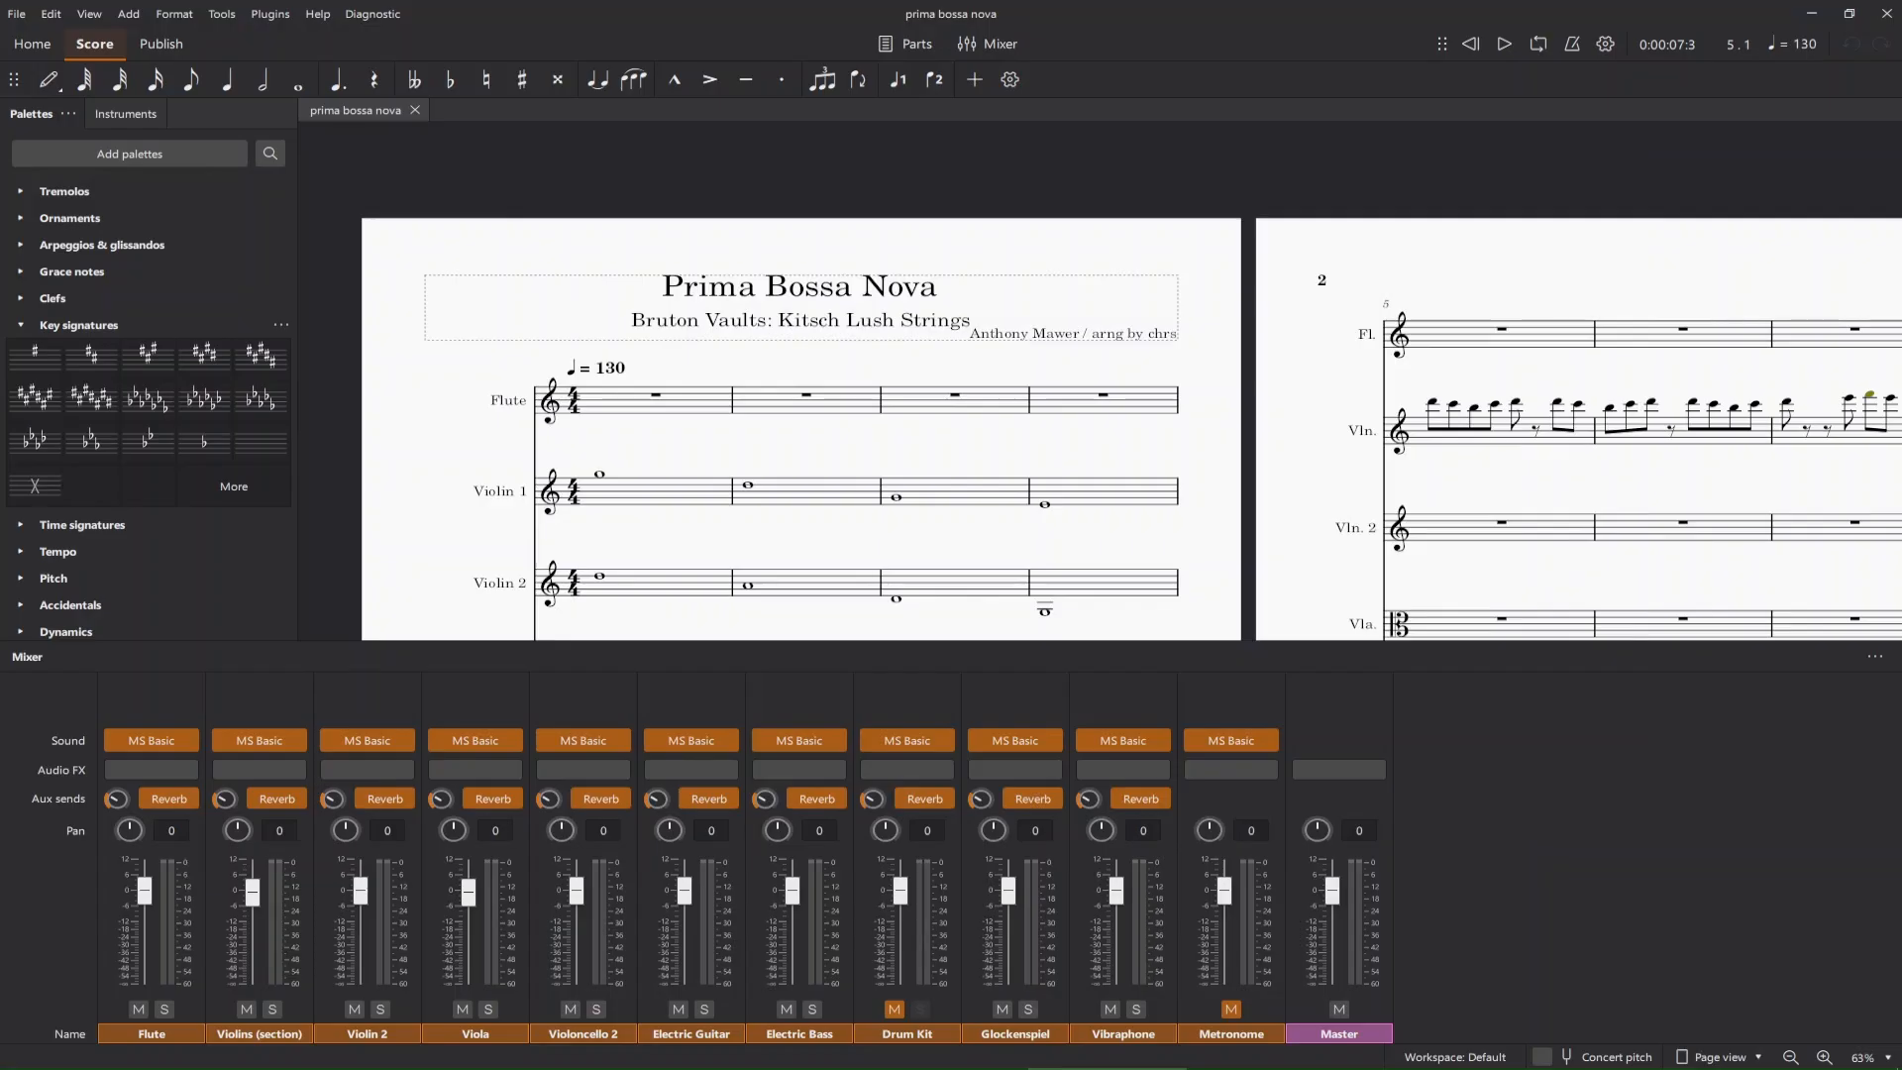
Examine the Prima Bossa Nova score's instrument staves on the first page and the pages through to measure 46.
scroll(1129, 381, "down", 10)
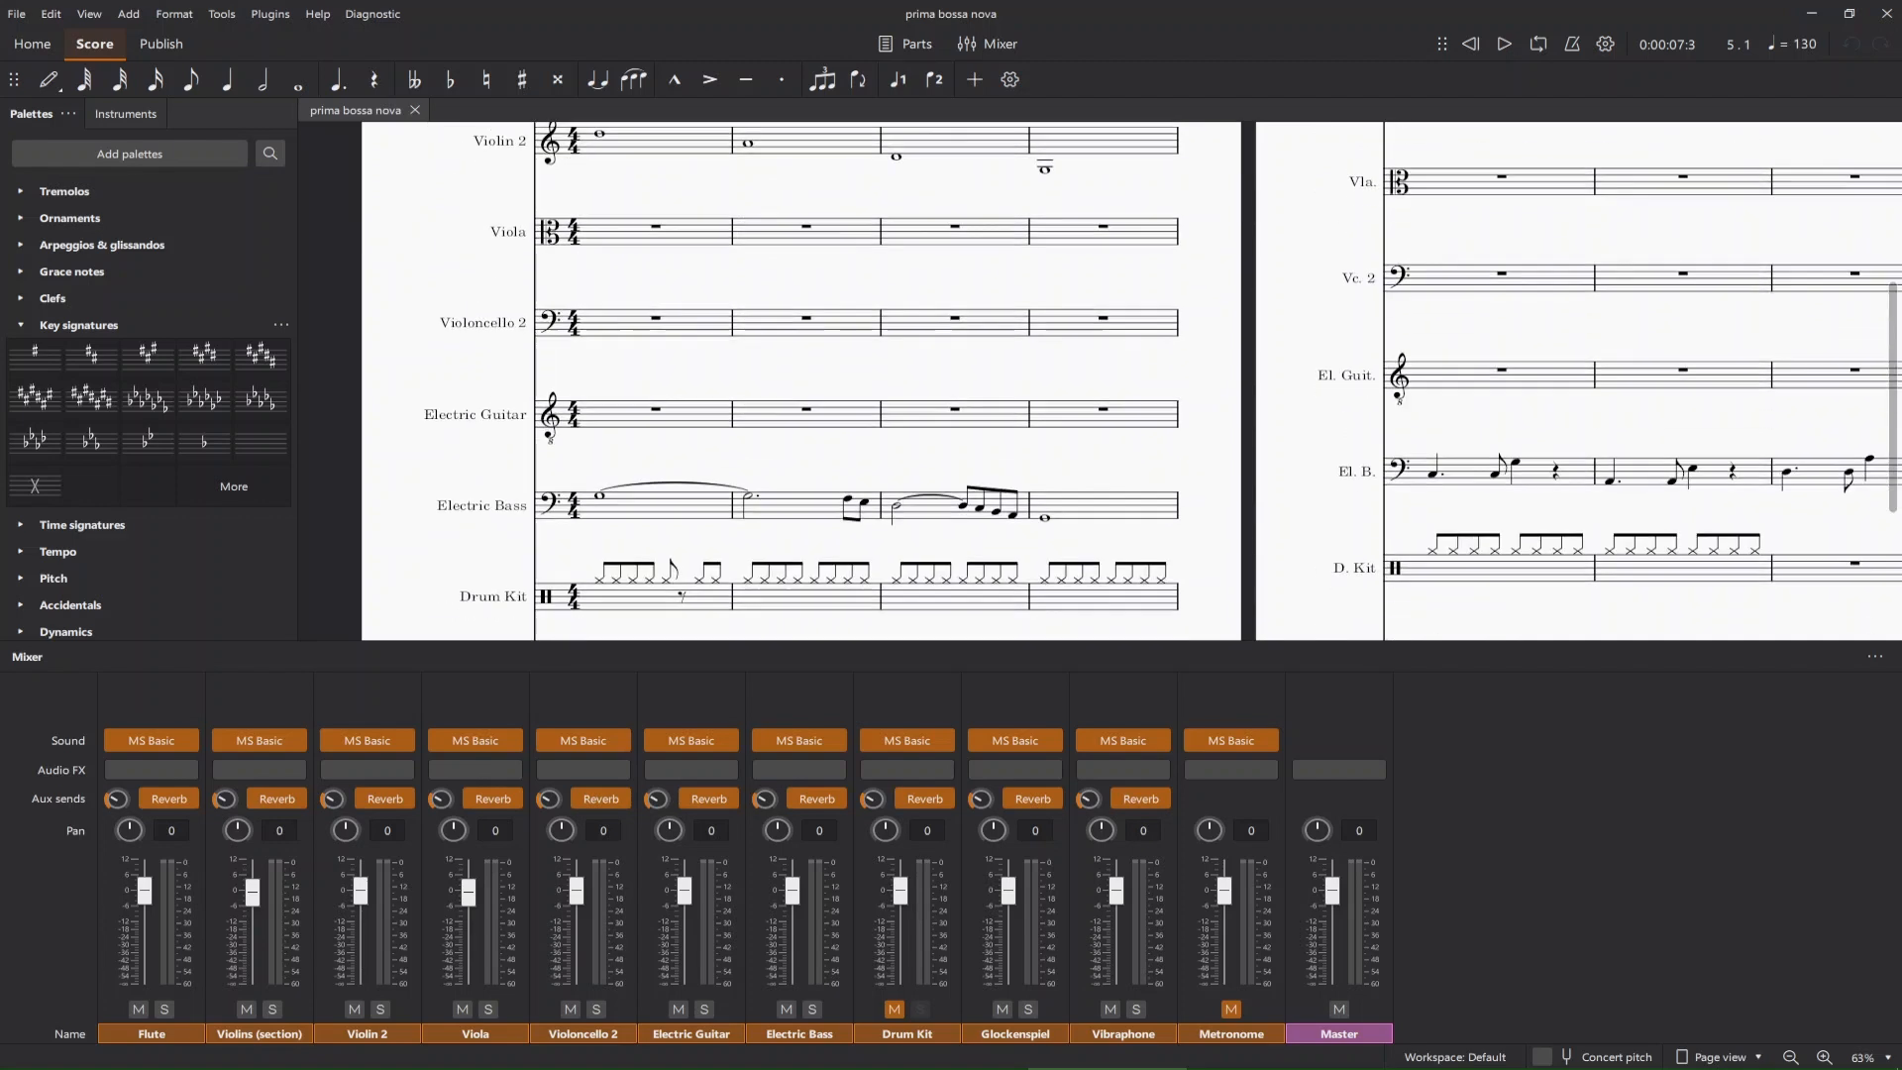
scroll(1129, 381, "up", 12)
scroll(1129, 382, "down", 5)
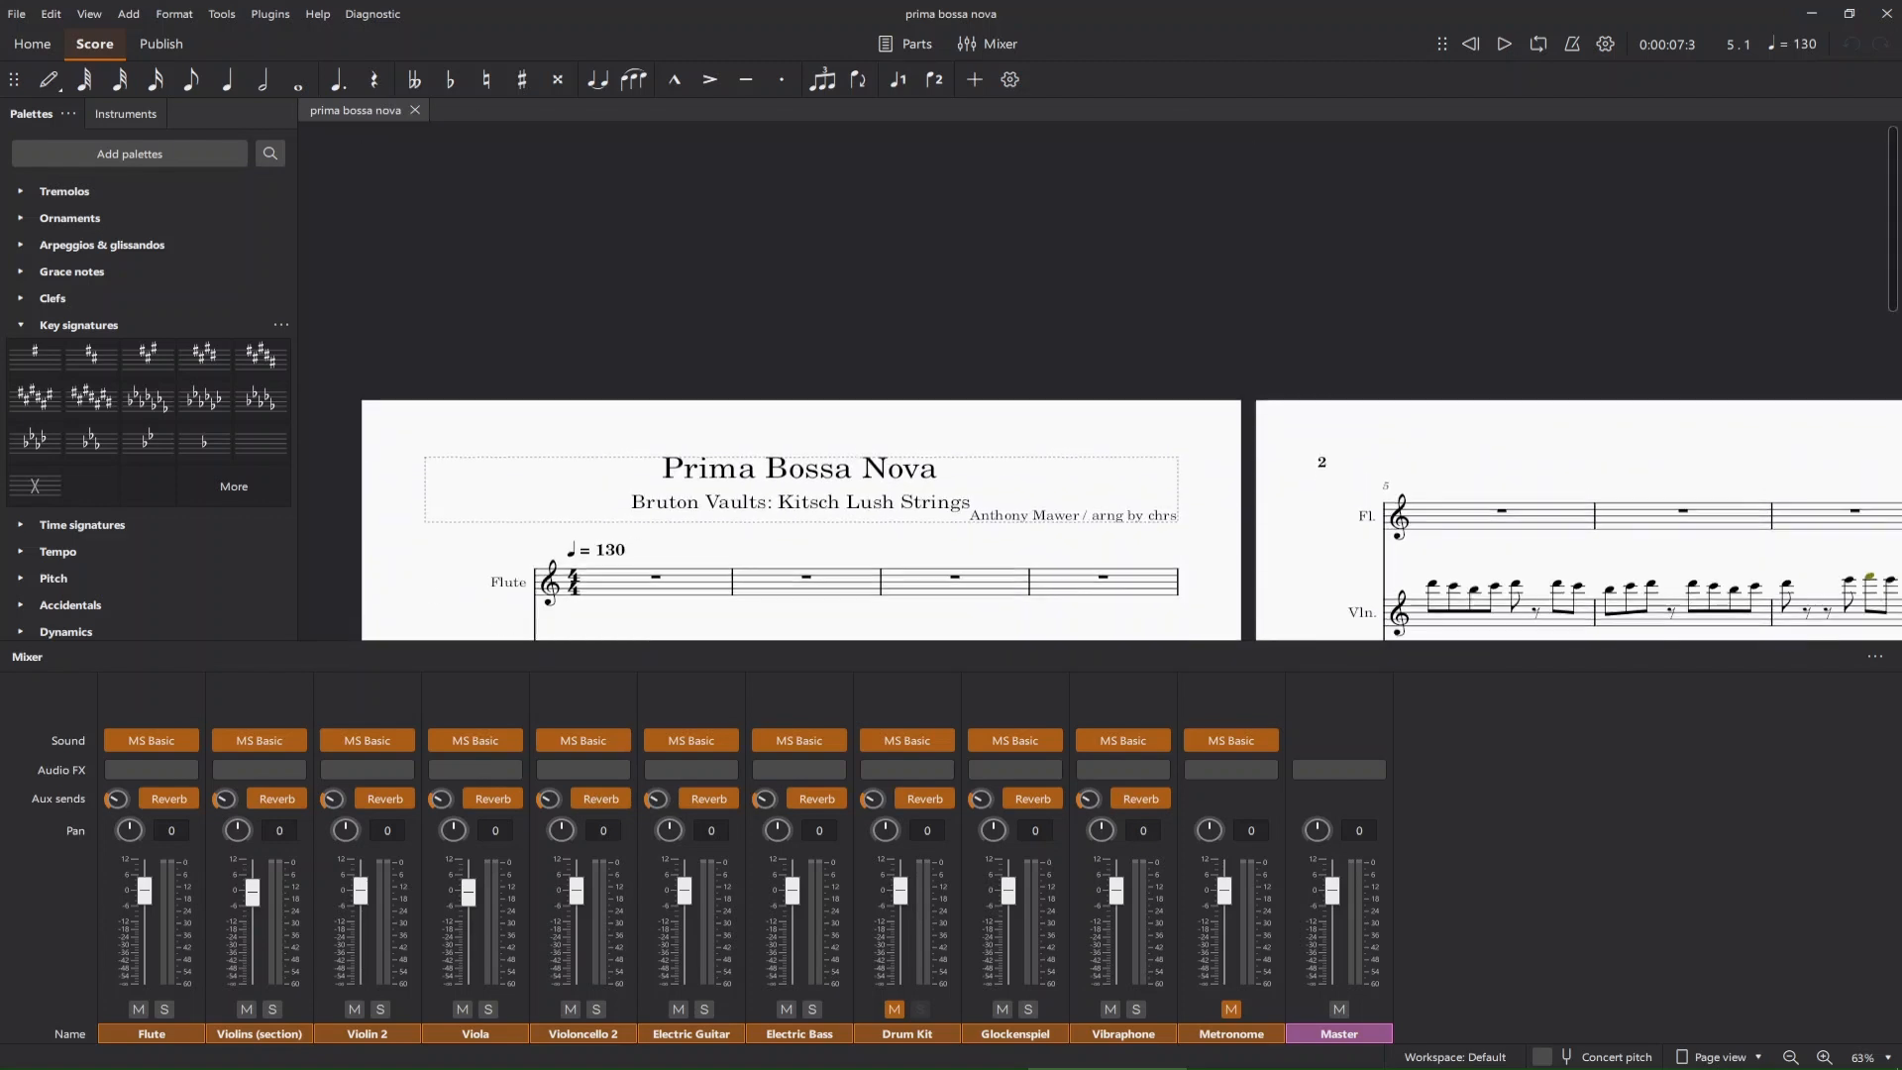
scroll(1129, 381, "up", 1)
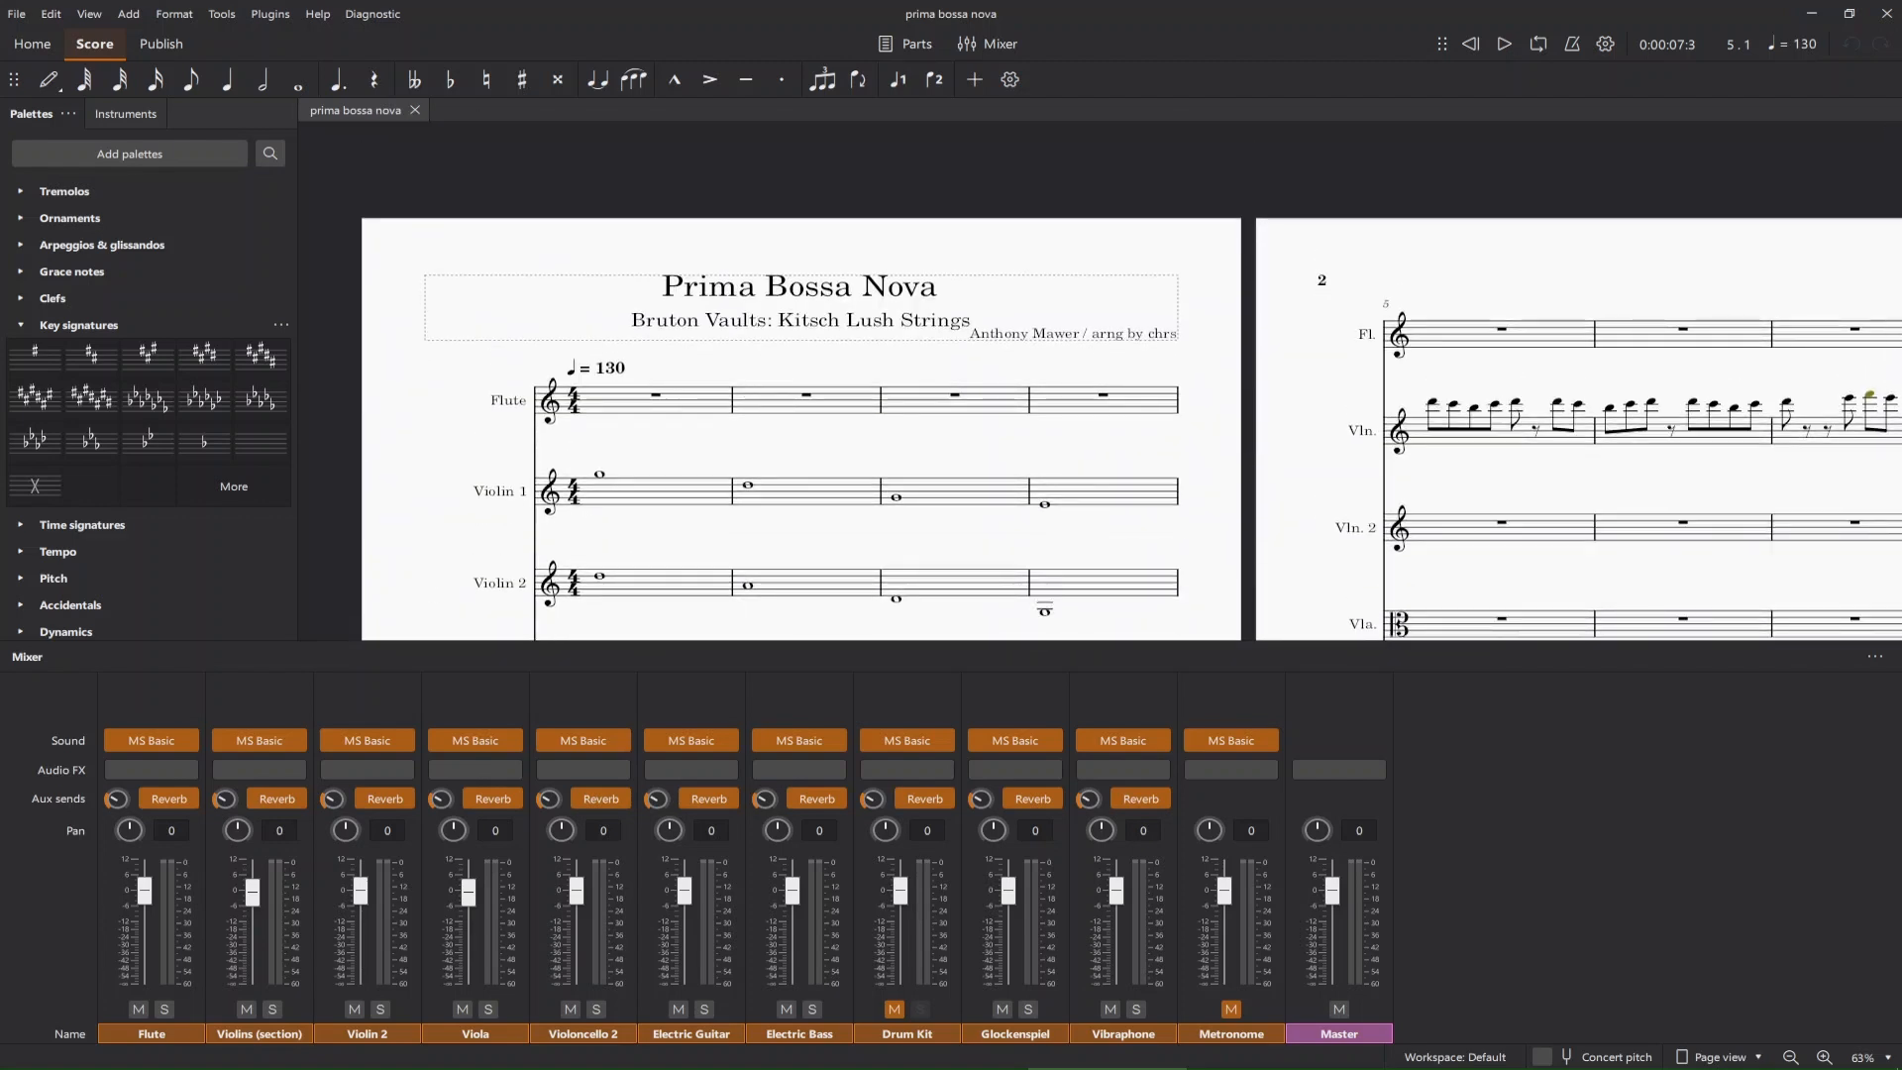
scroll(1130, 384, "down", 1)
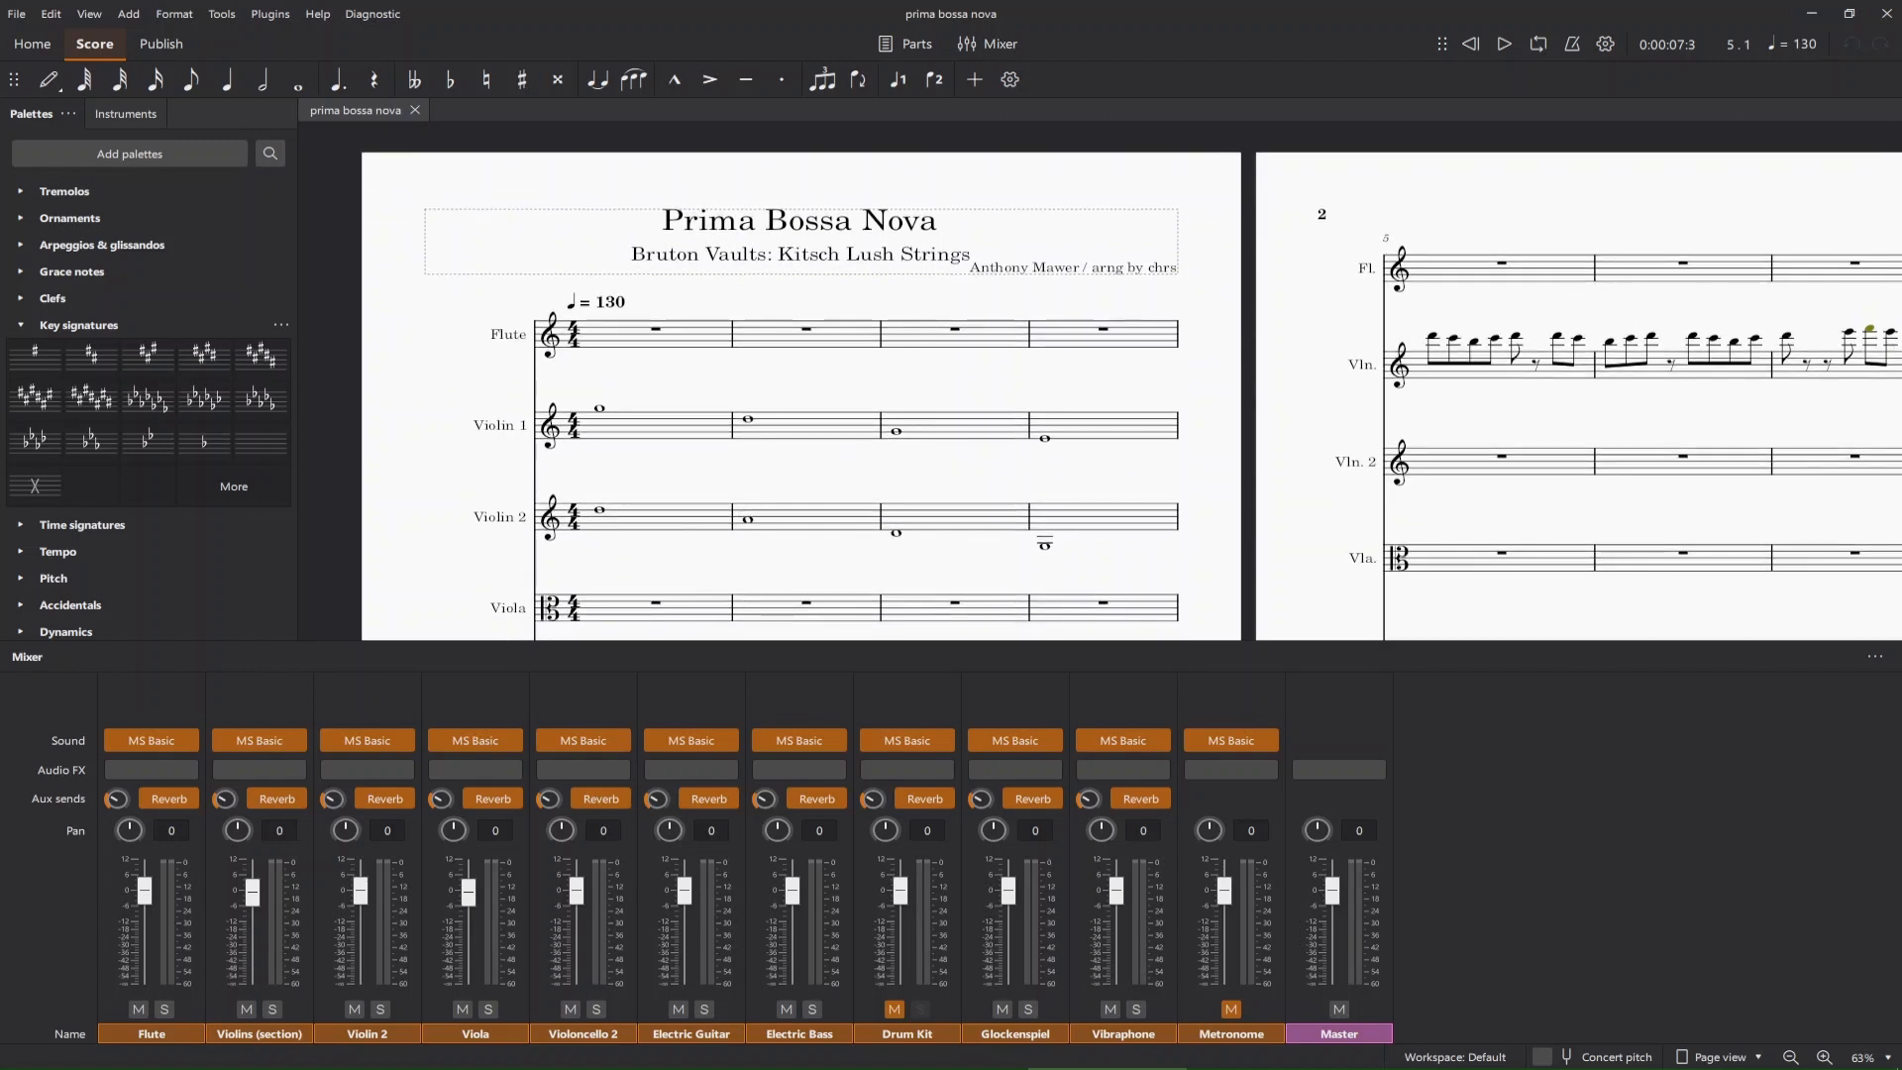
scroll(1100, 396, "right", 20)
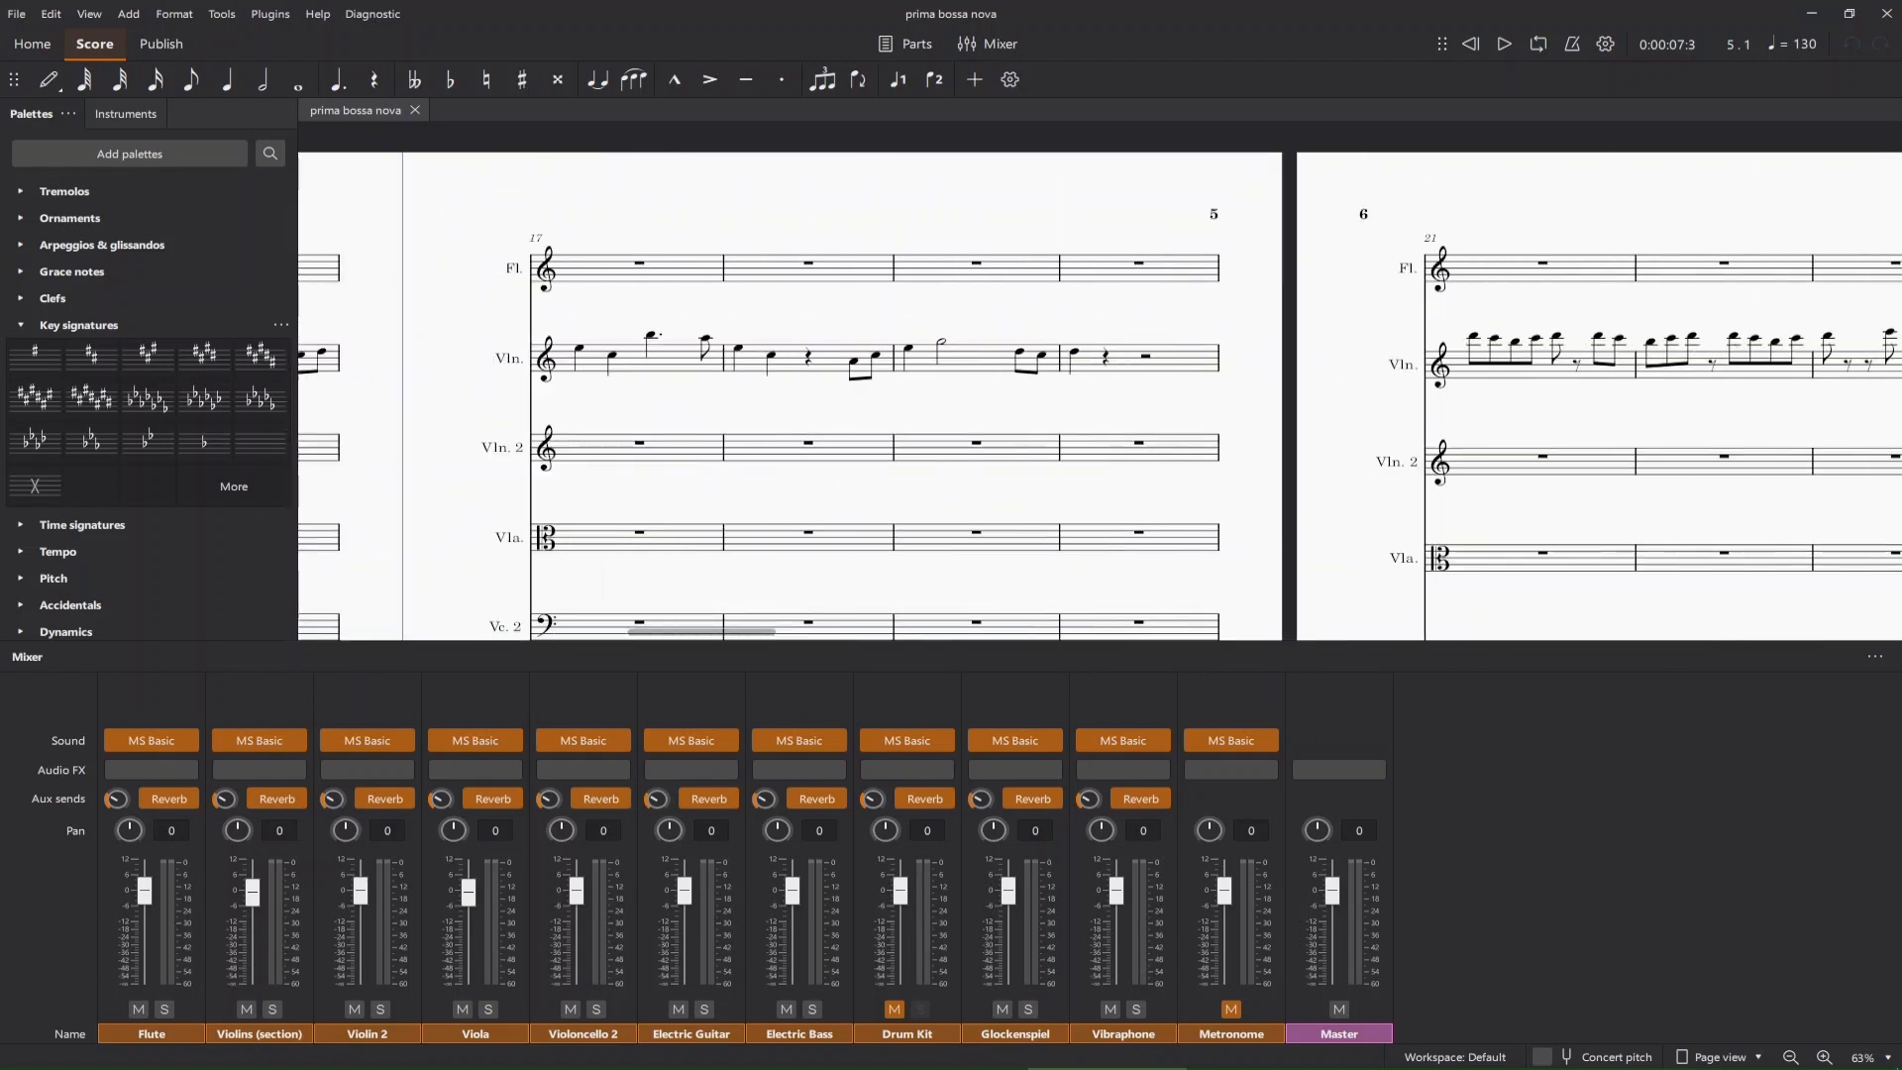
scroll(1100, 396, "right", 14)
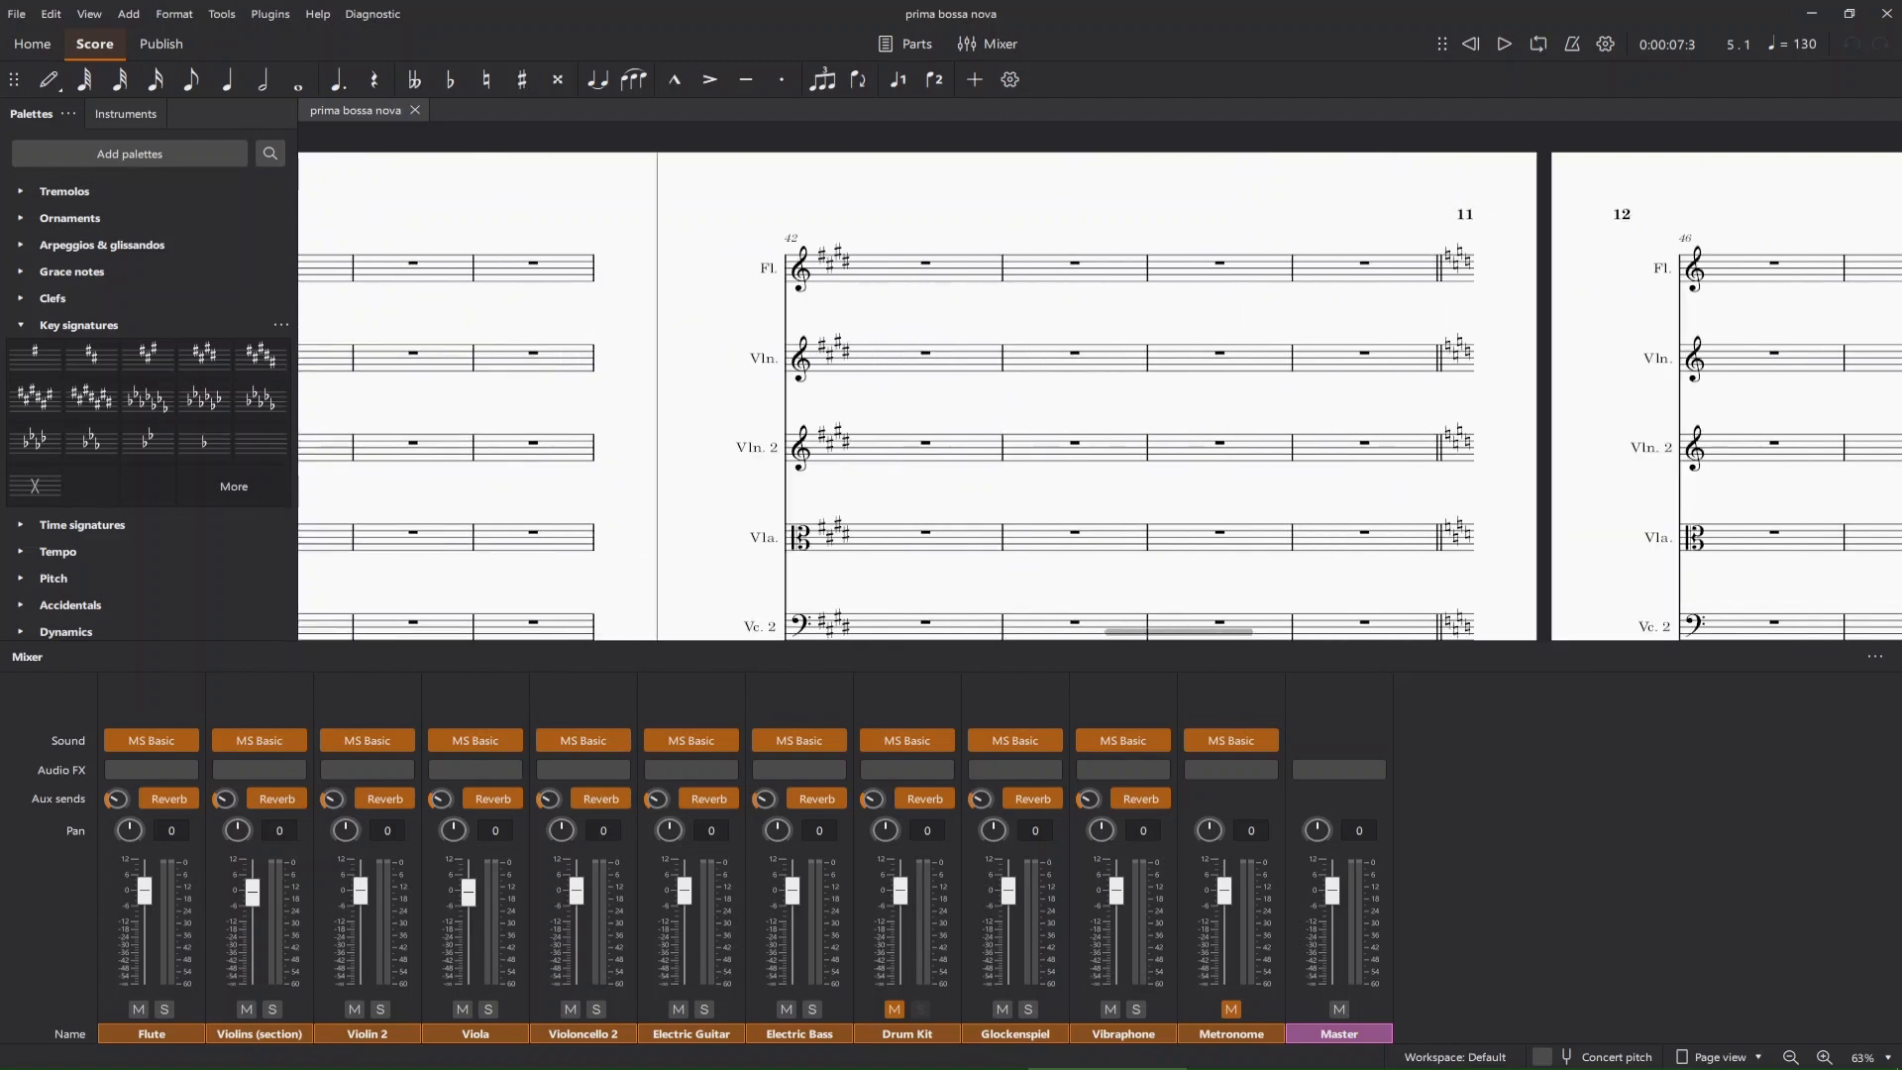
scroll(1099, 396, "left", 17)
scroll(1099, 396, "left", 20)
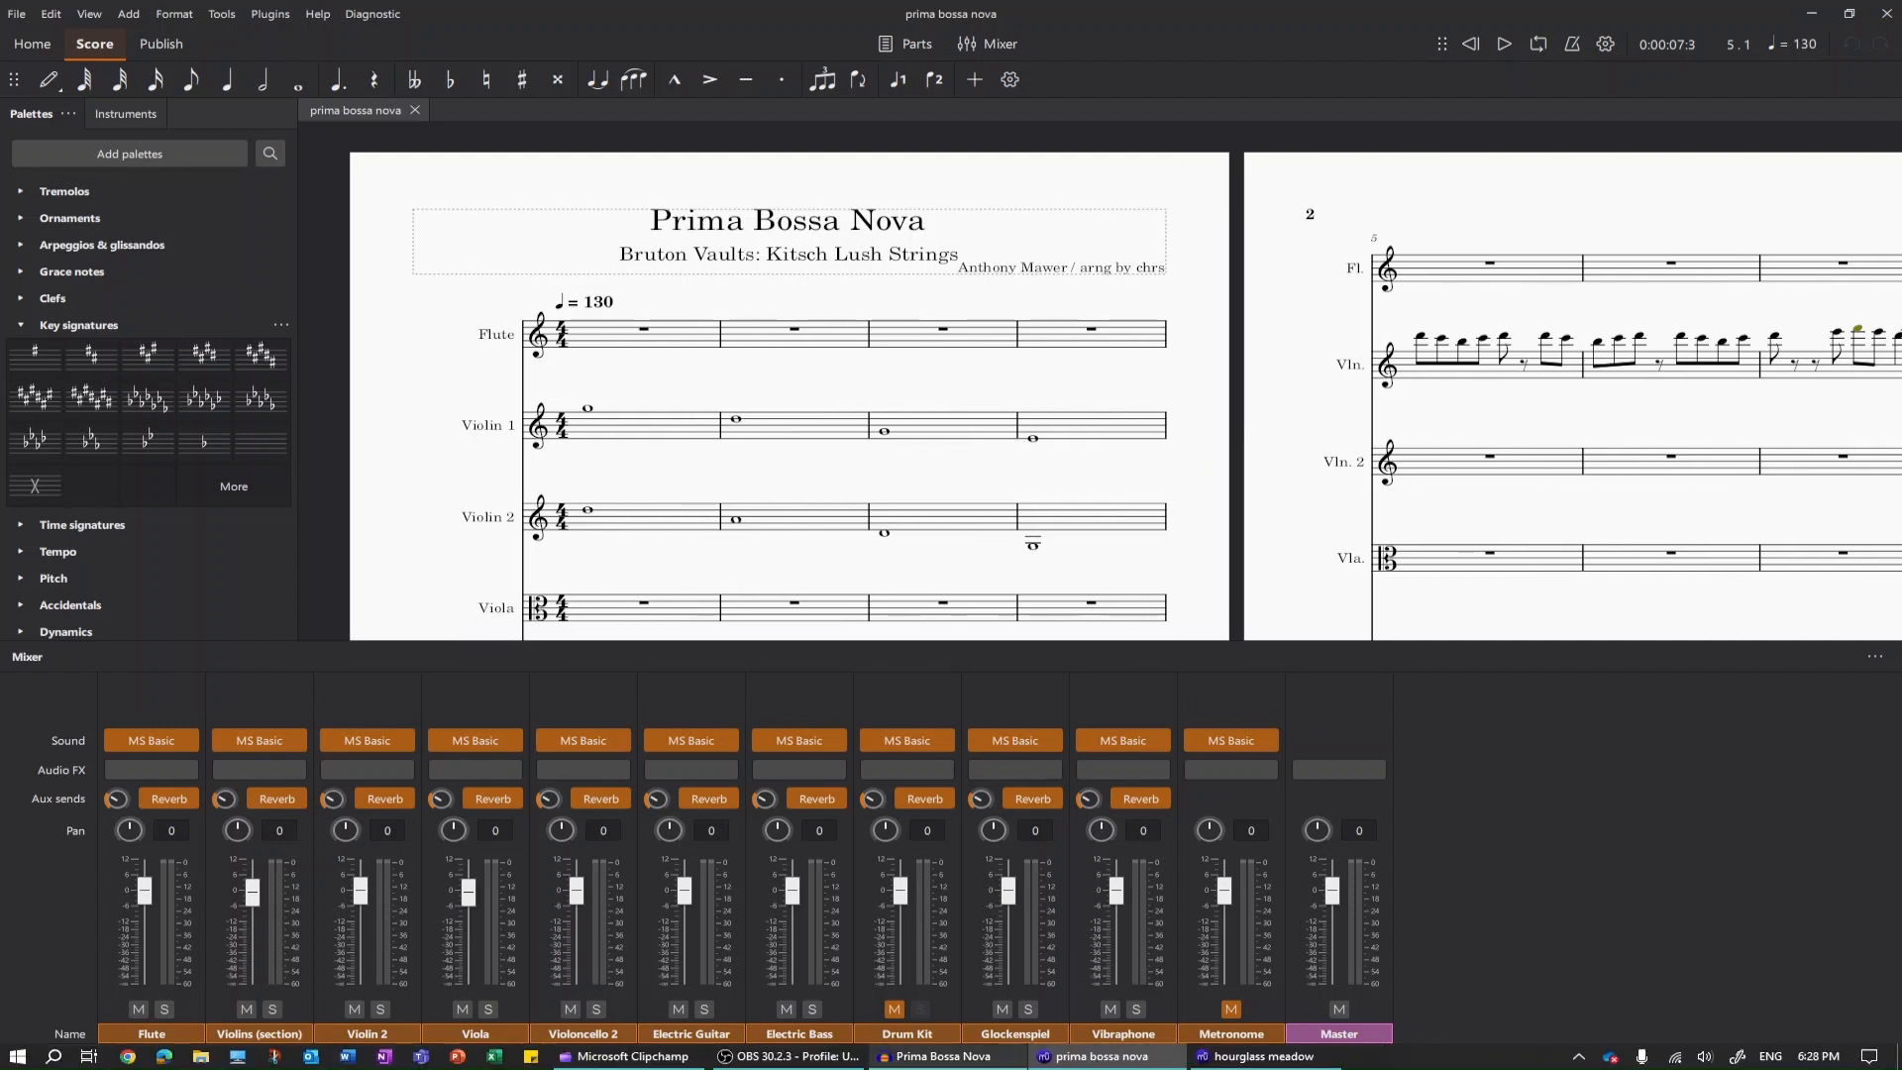
Switch to the hourglass meadow score and examine its organ and piano parts further into the piece.
left_click(1258, 1056)
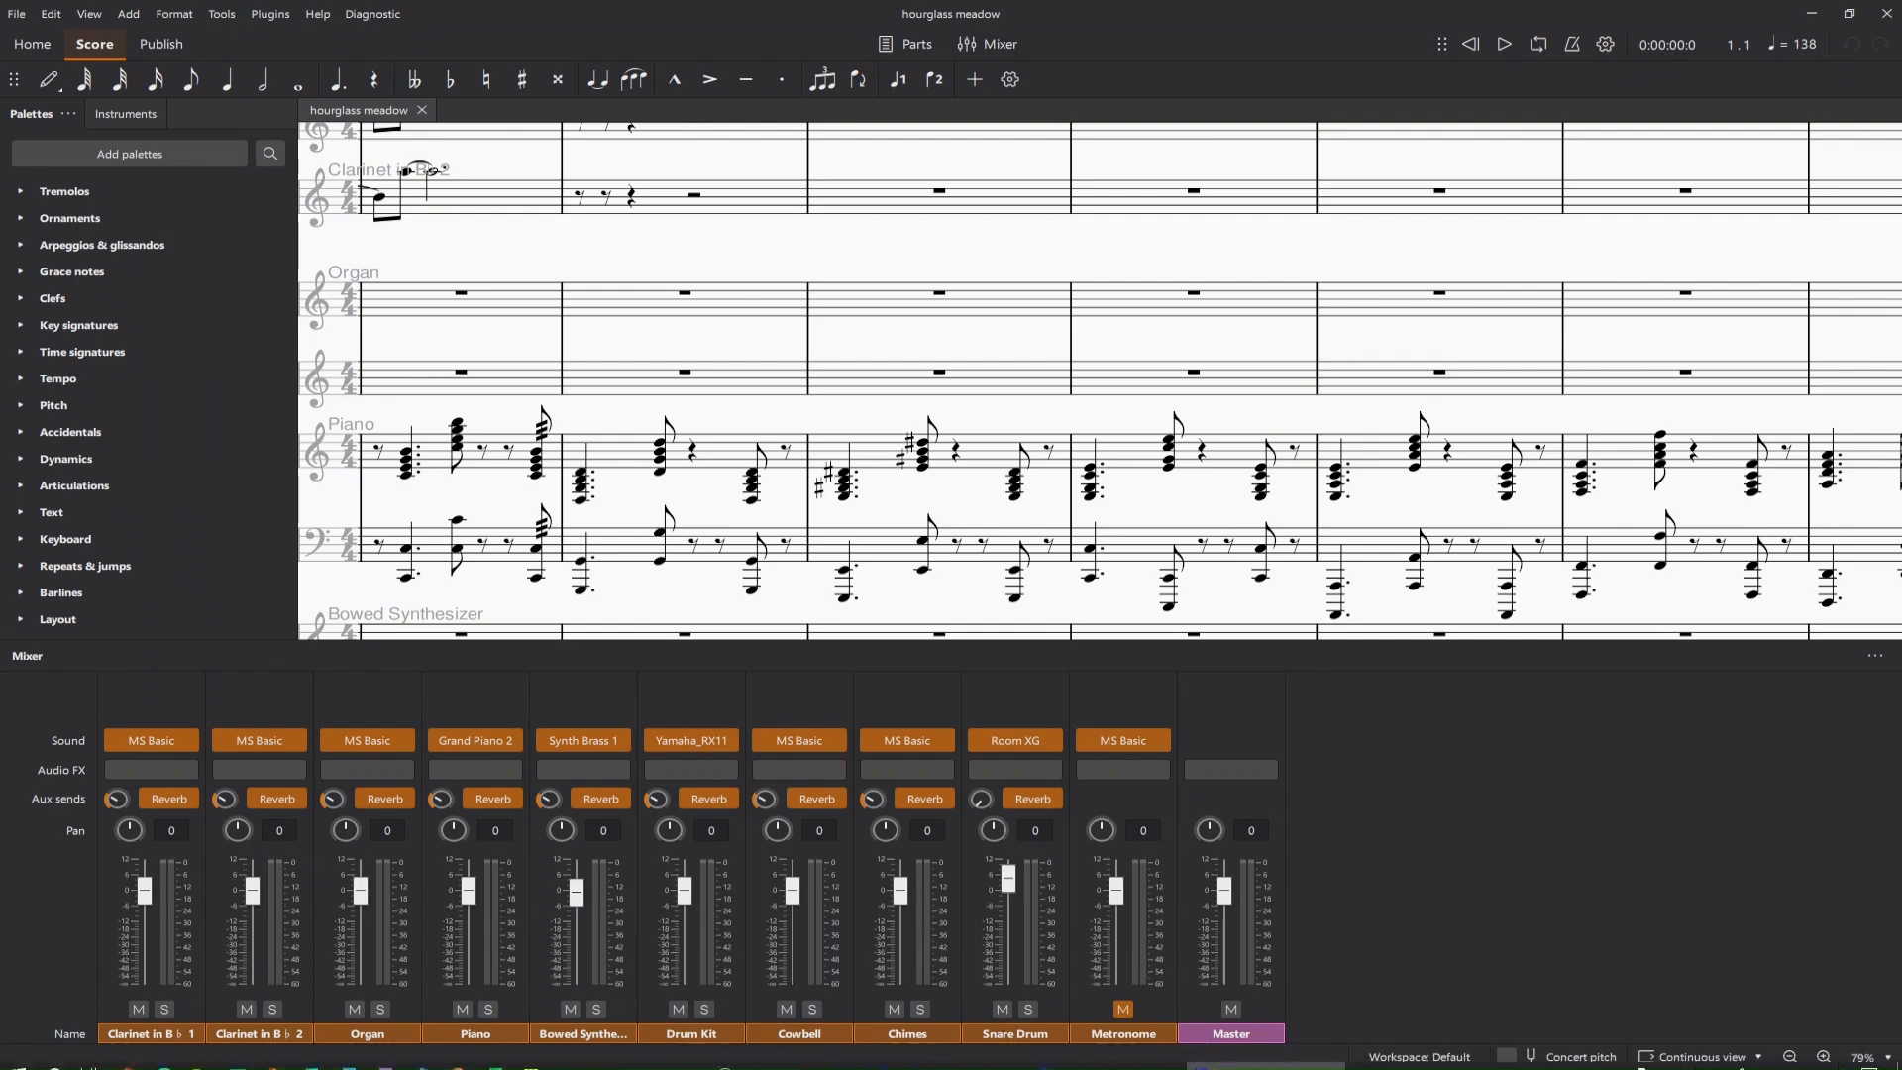
left_click_drag(1420, 631, 1723, 631)
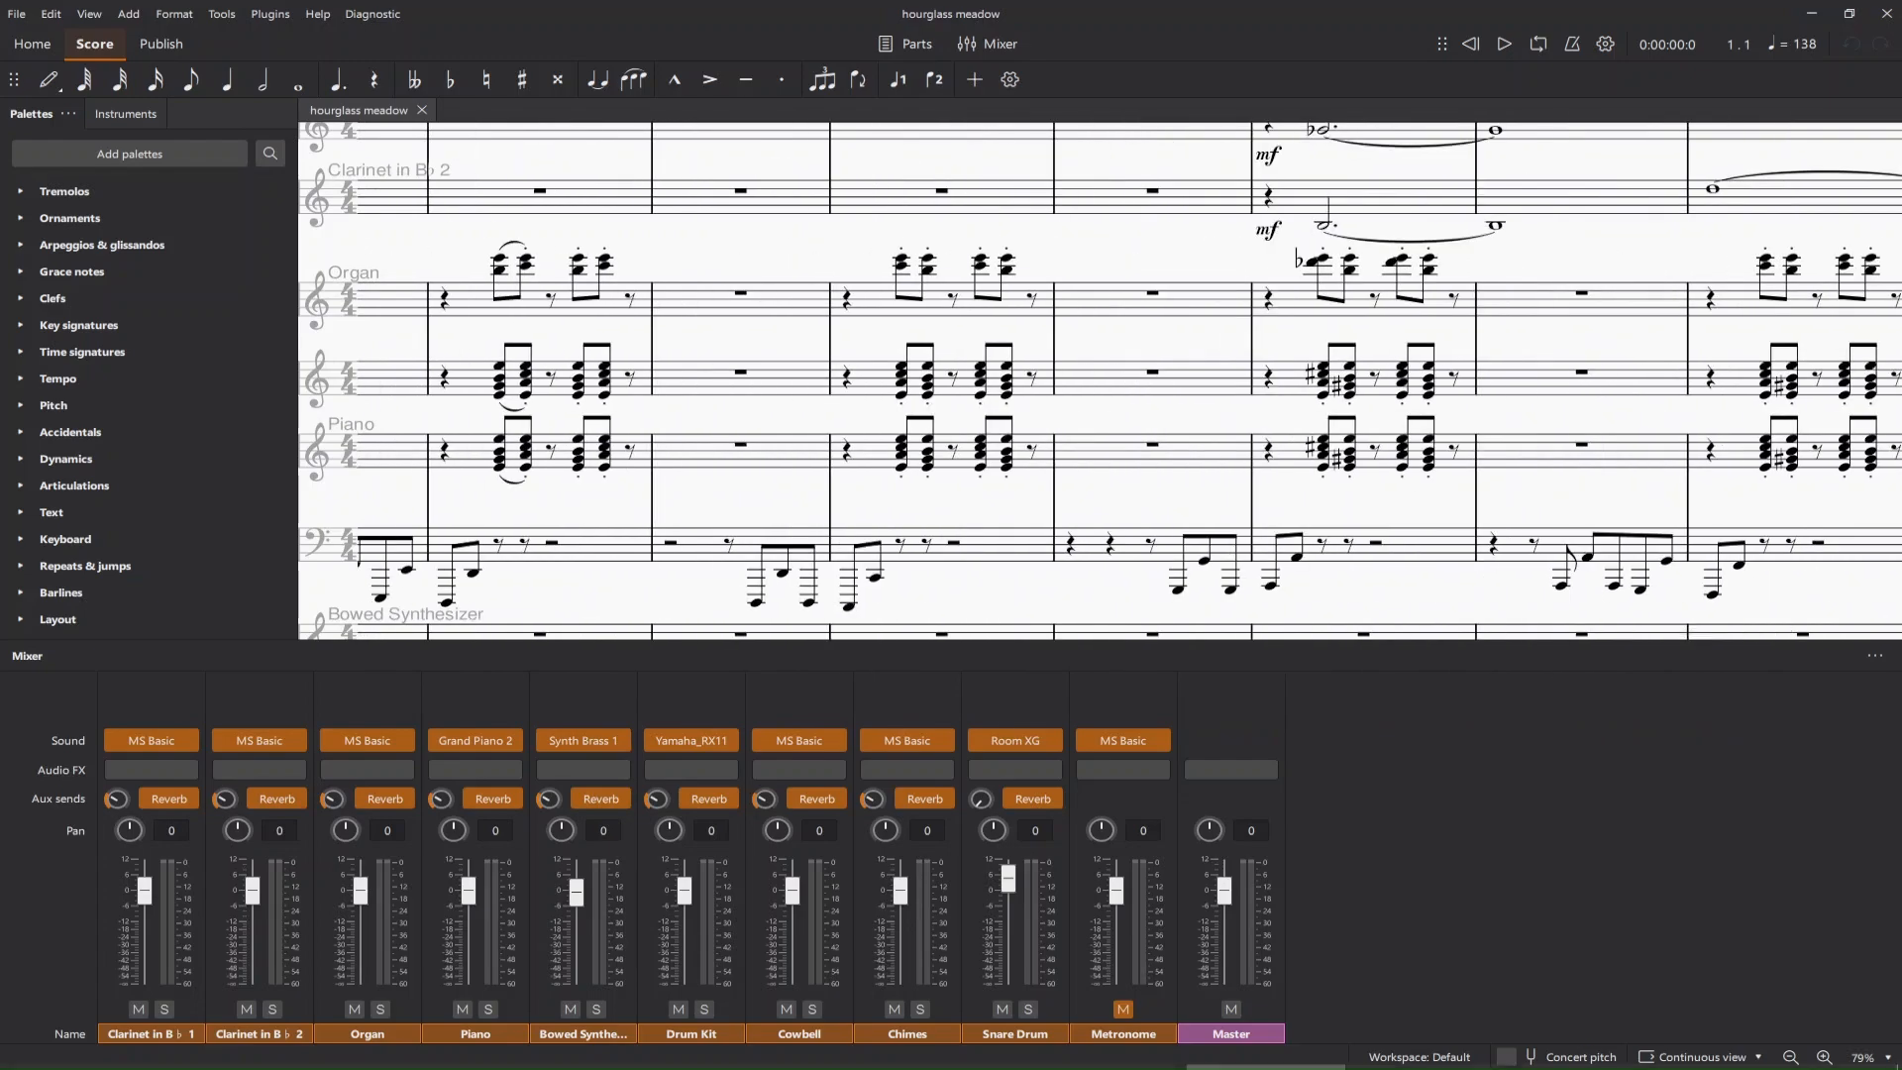
Switch to Audacity and open the Hourglass Meadow [music], [bass] and [drums] MP3 files from Downloads together.
left_click(948, 1056)
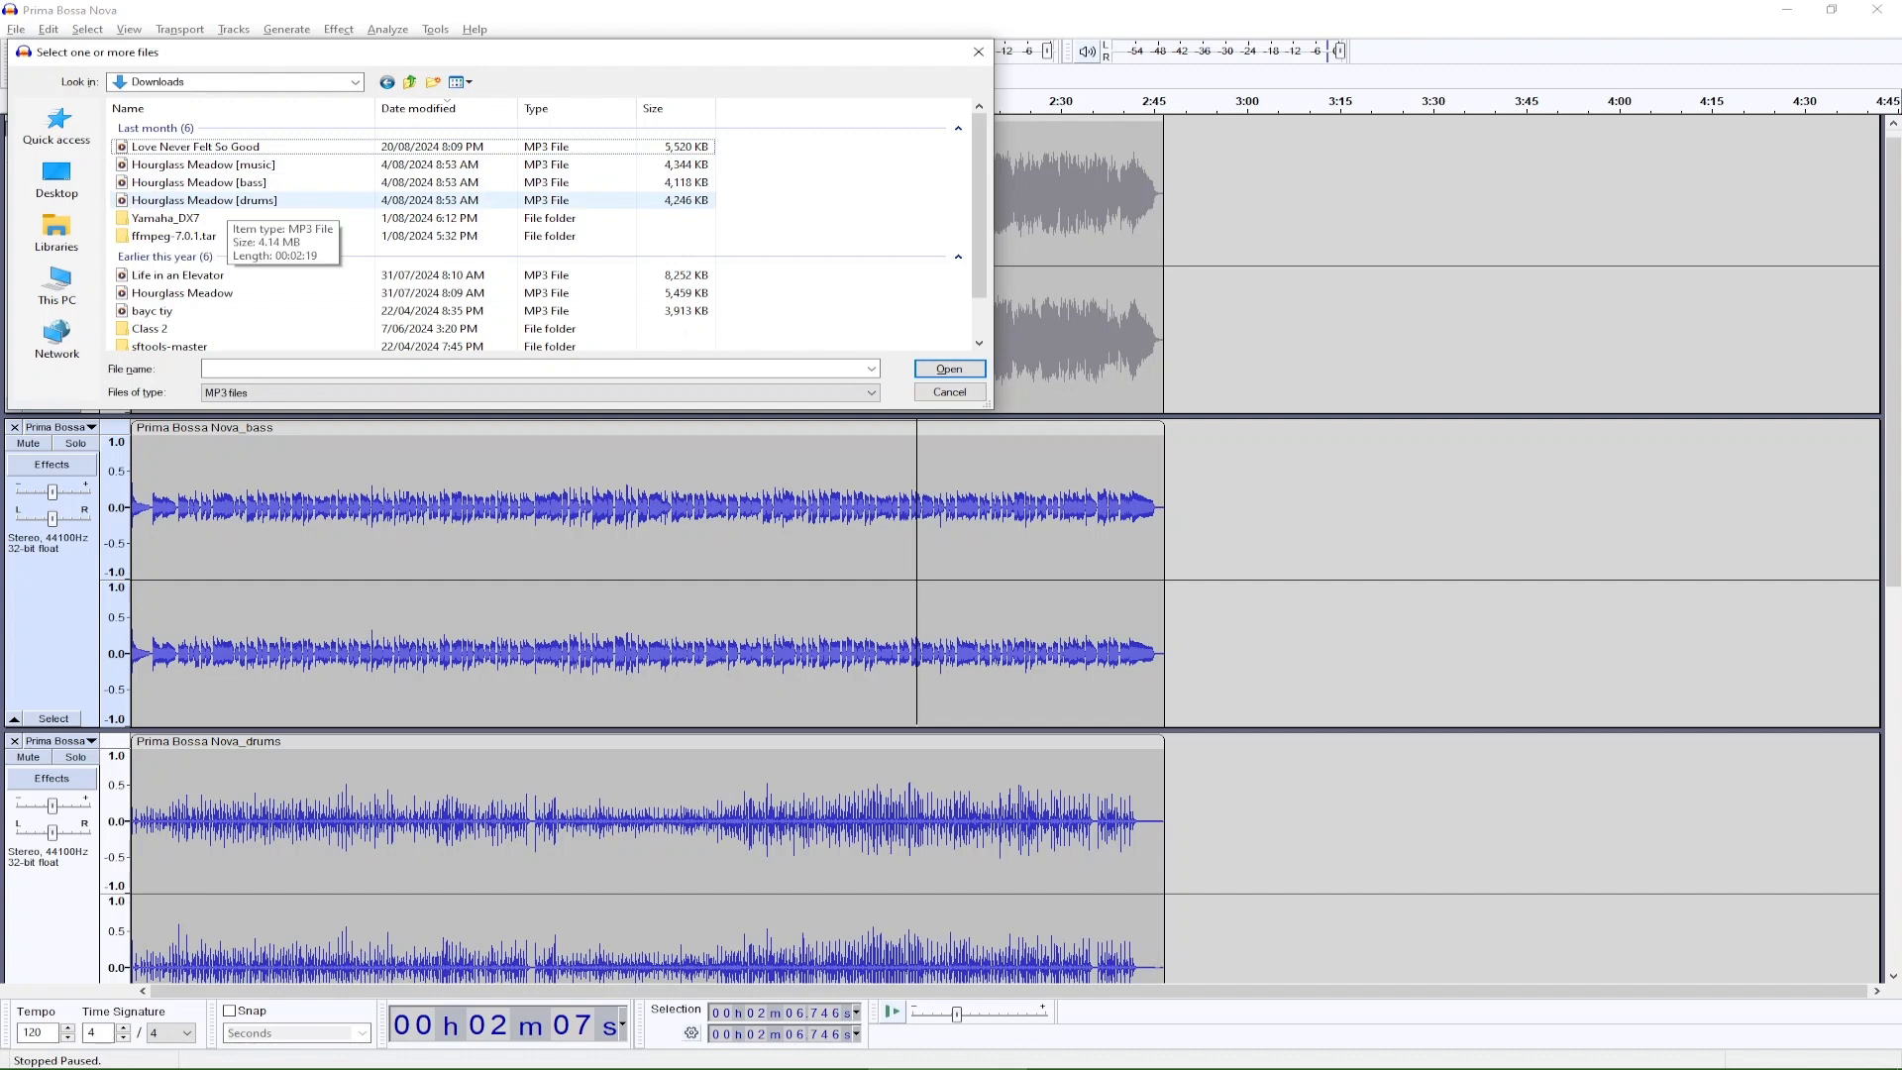
left_click(208, 200, "shift")
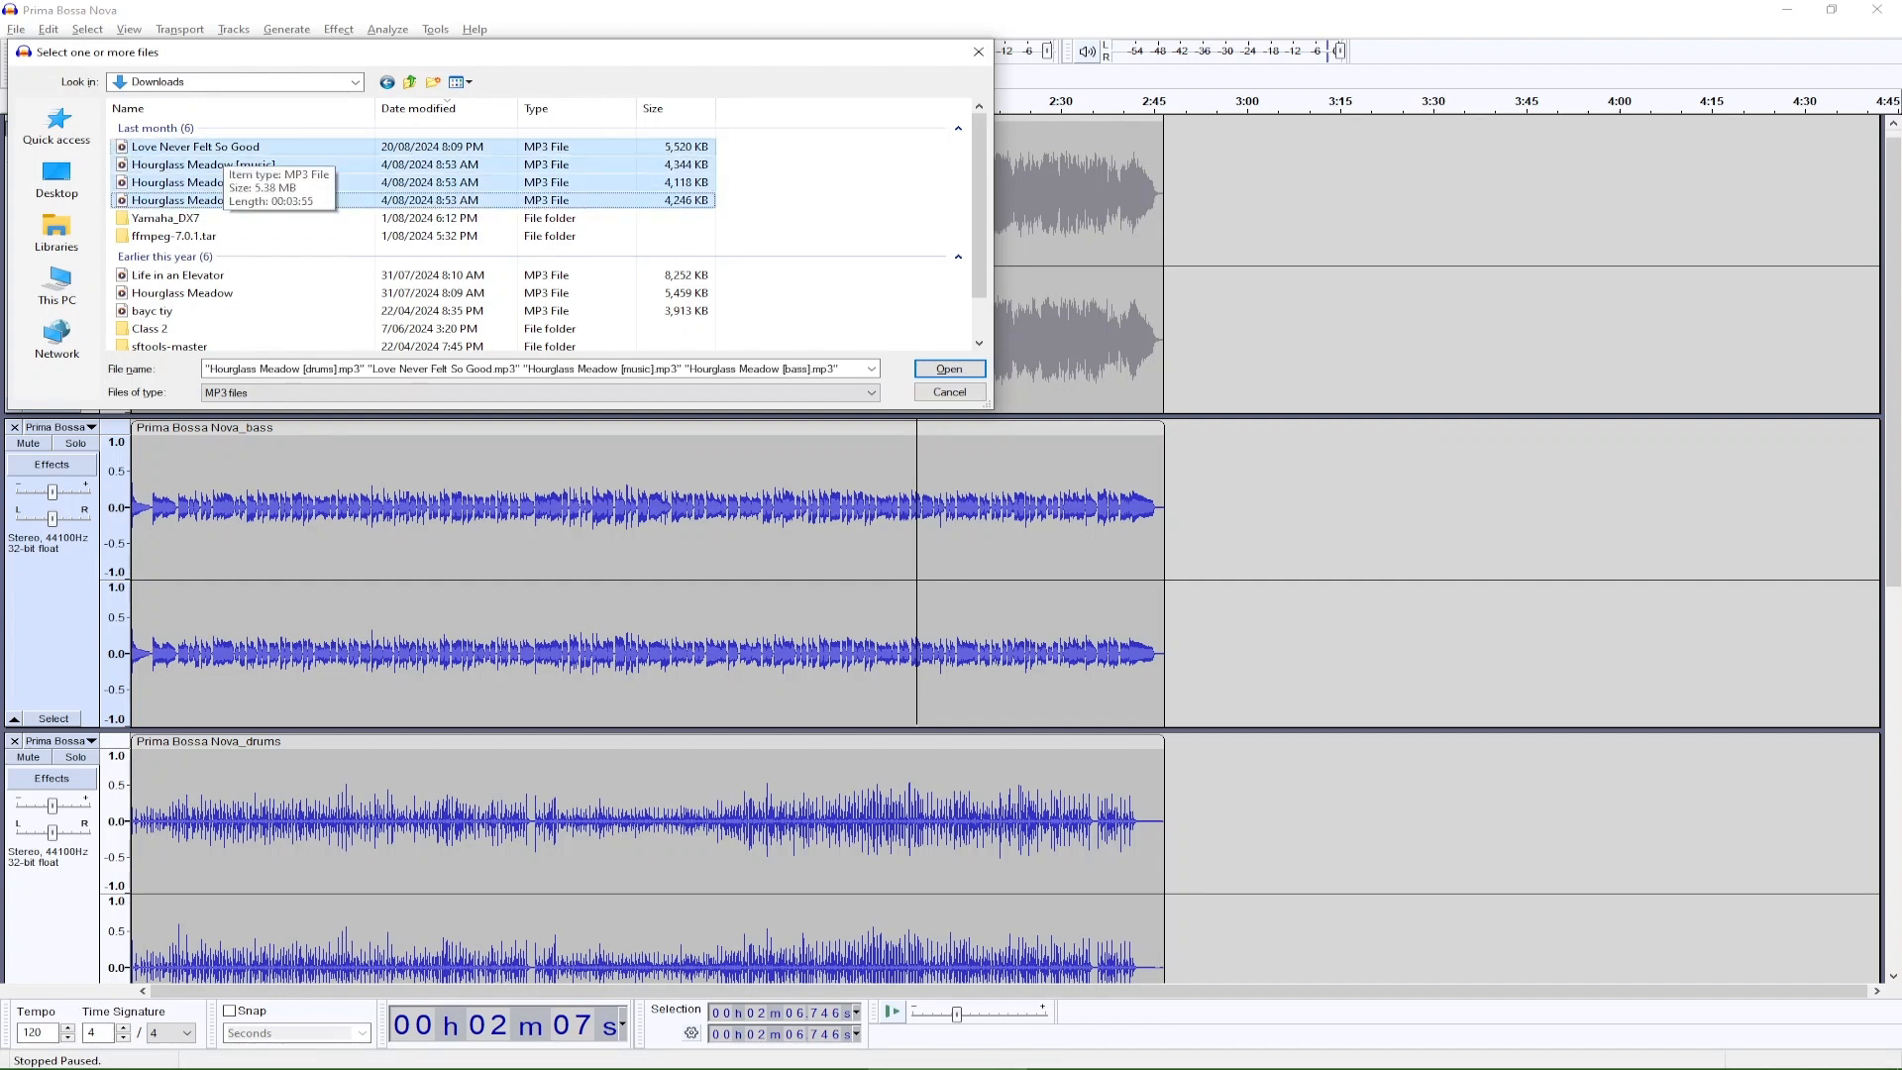
left_click(223, 147)
left_click(223, 165)
left_click(208, 200, "shift")
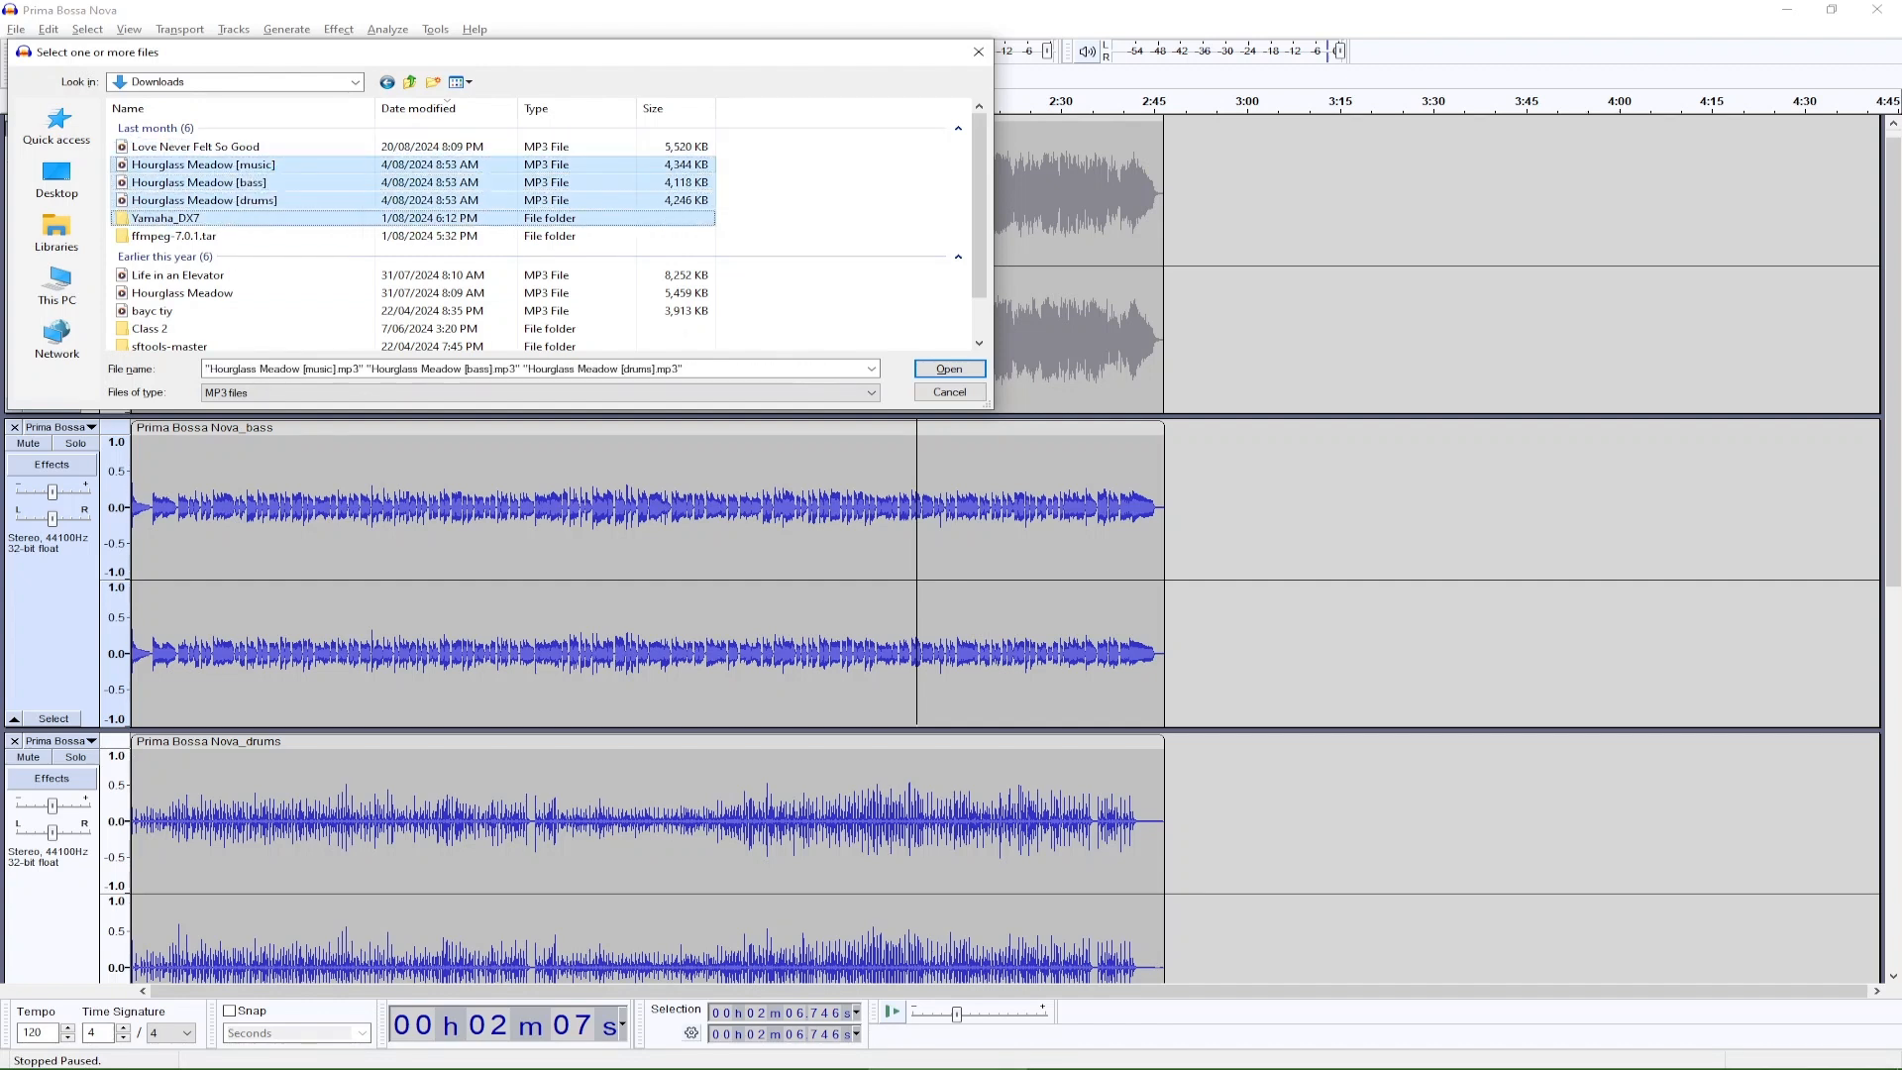
left_click(208, 200, "shift")
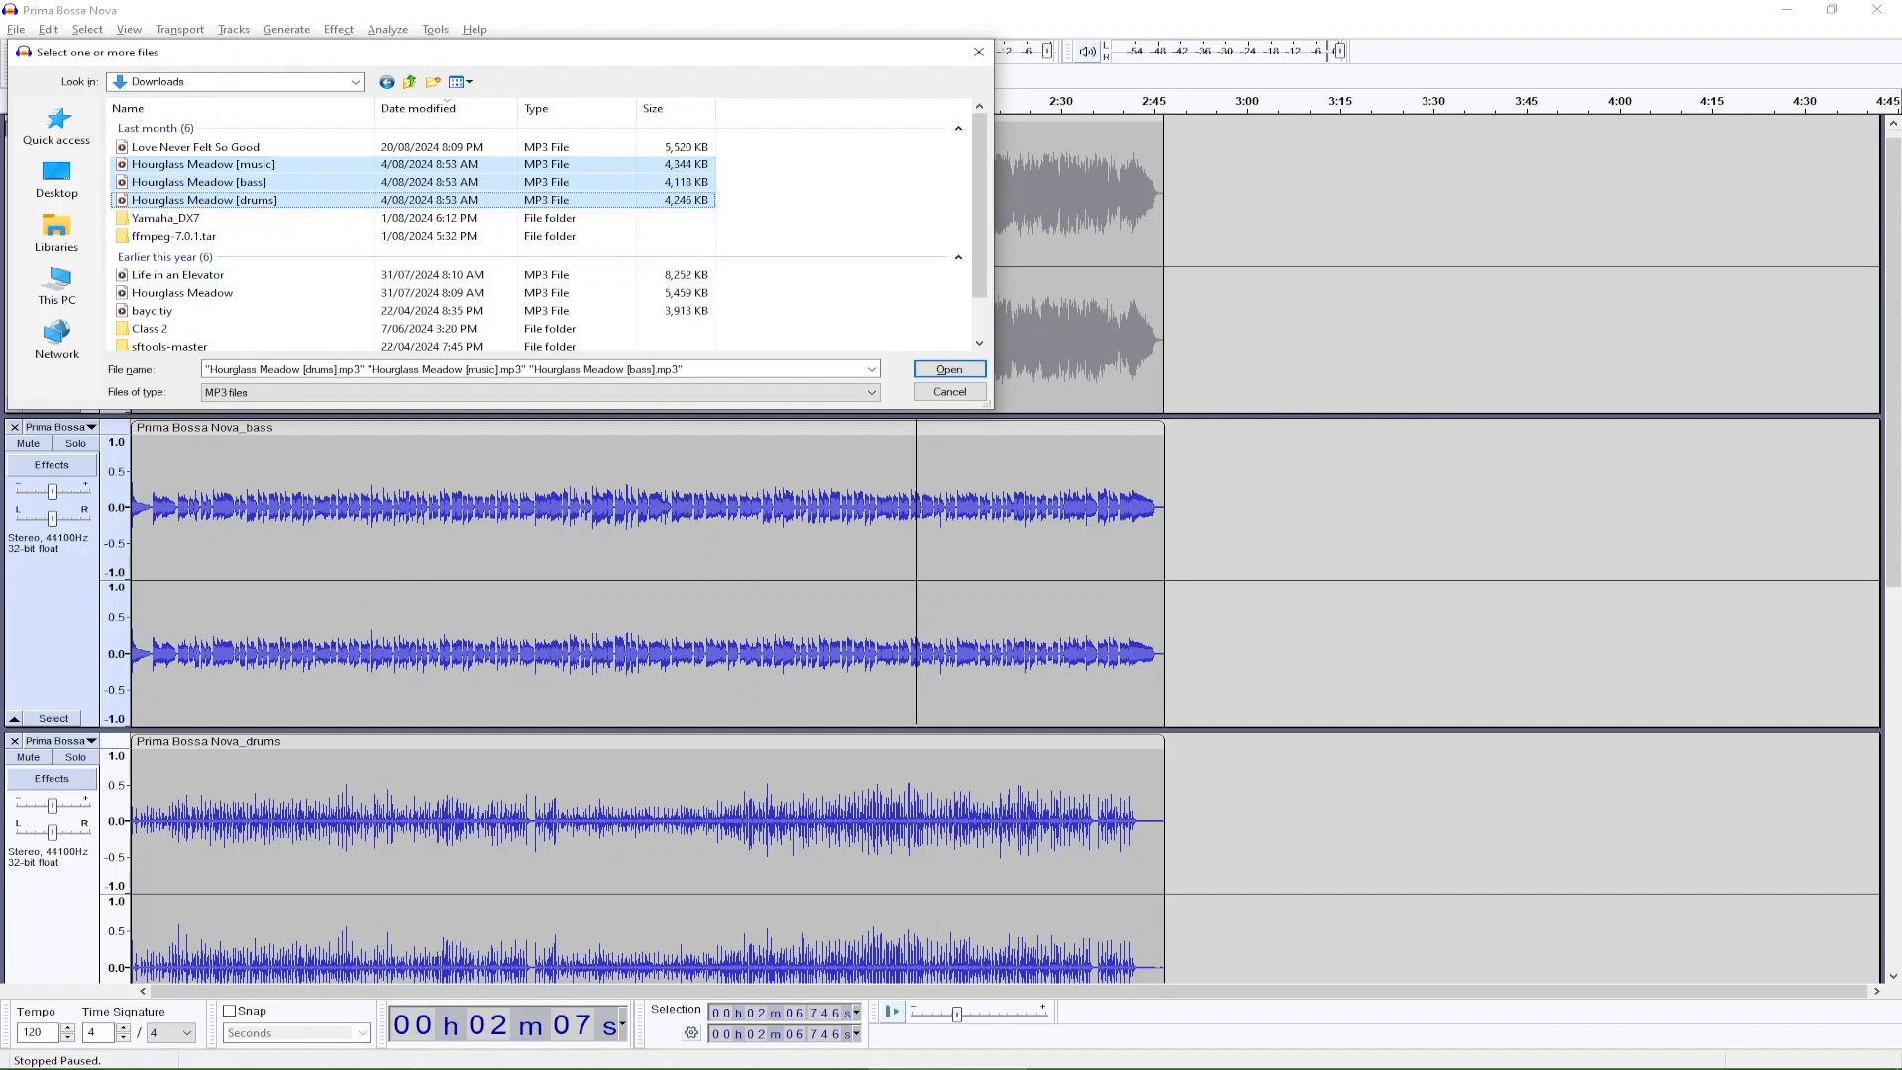
left_click(182, 293, "shift")
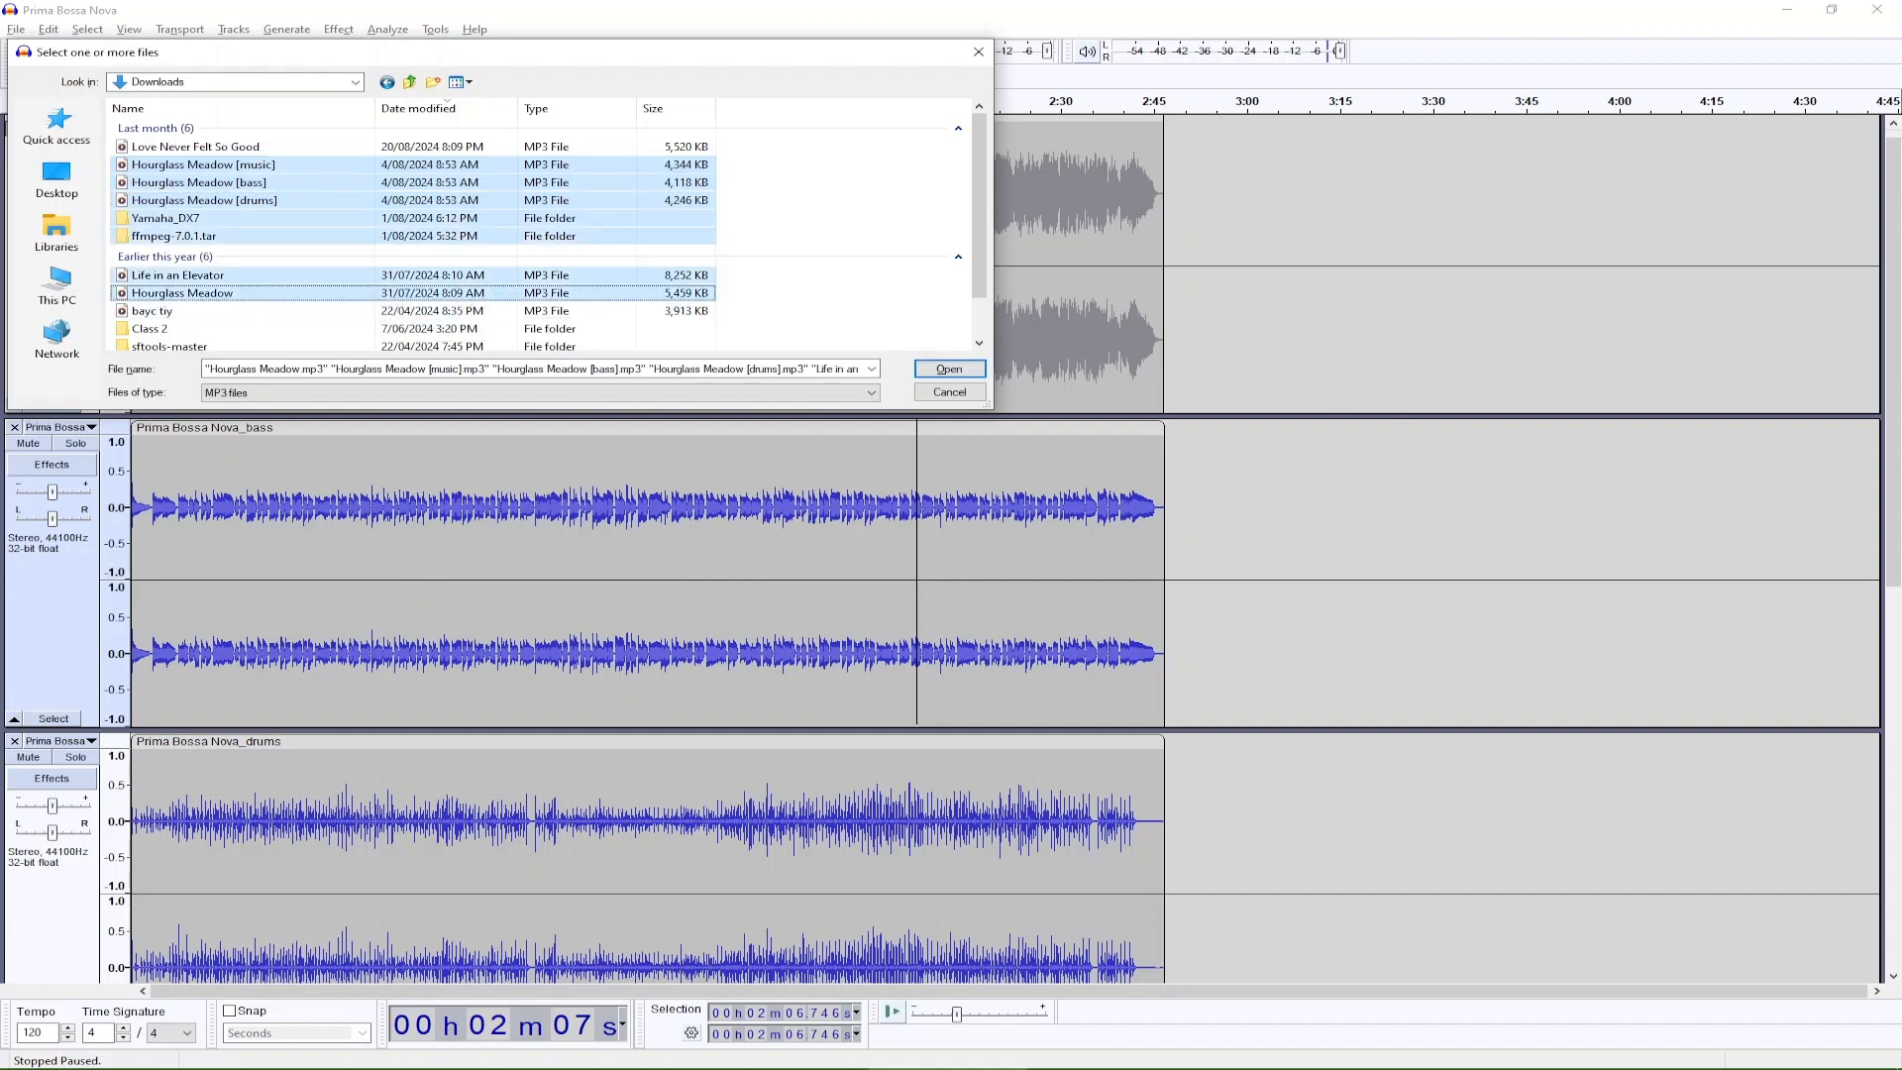
left_click(182, 293)
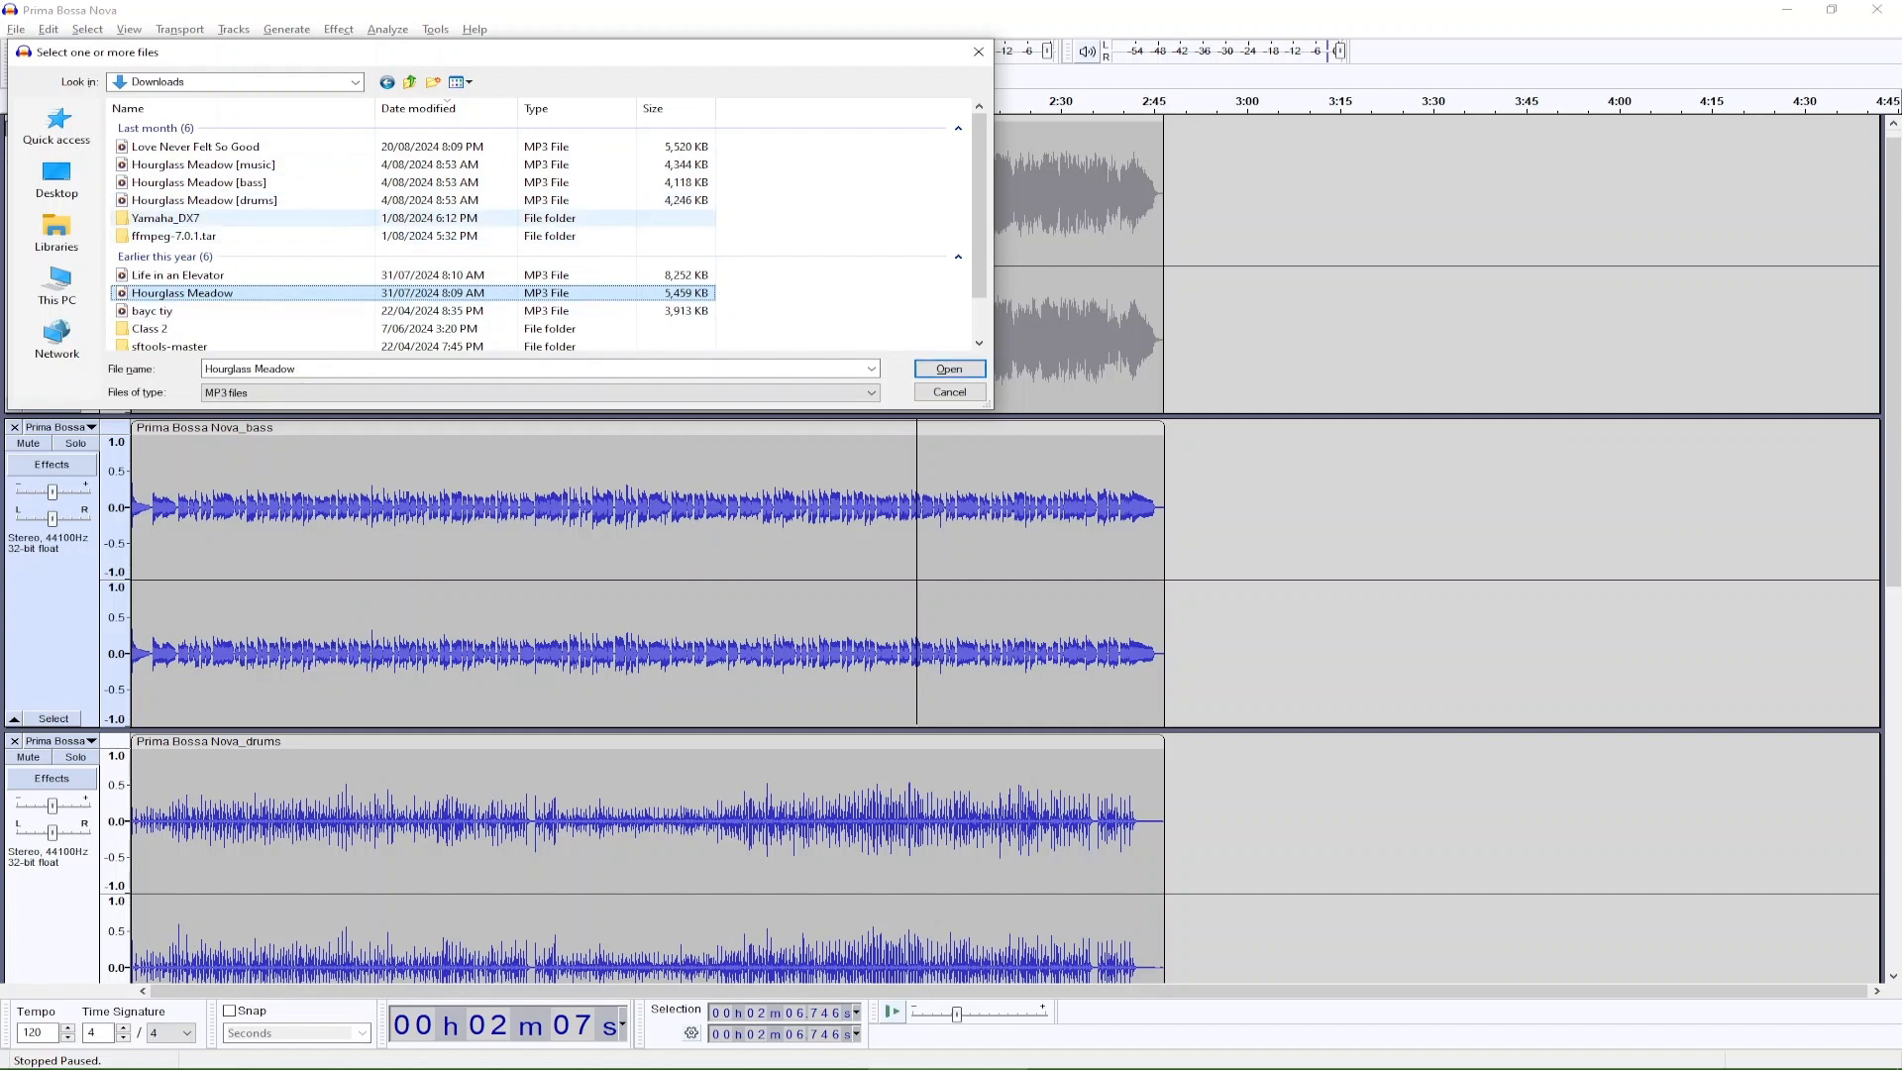
left_click(198, 200)
left_click(198, 165, "shift")
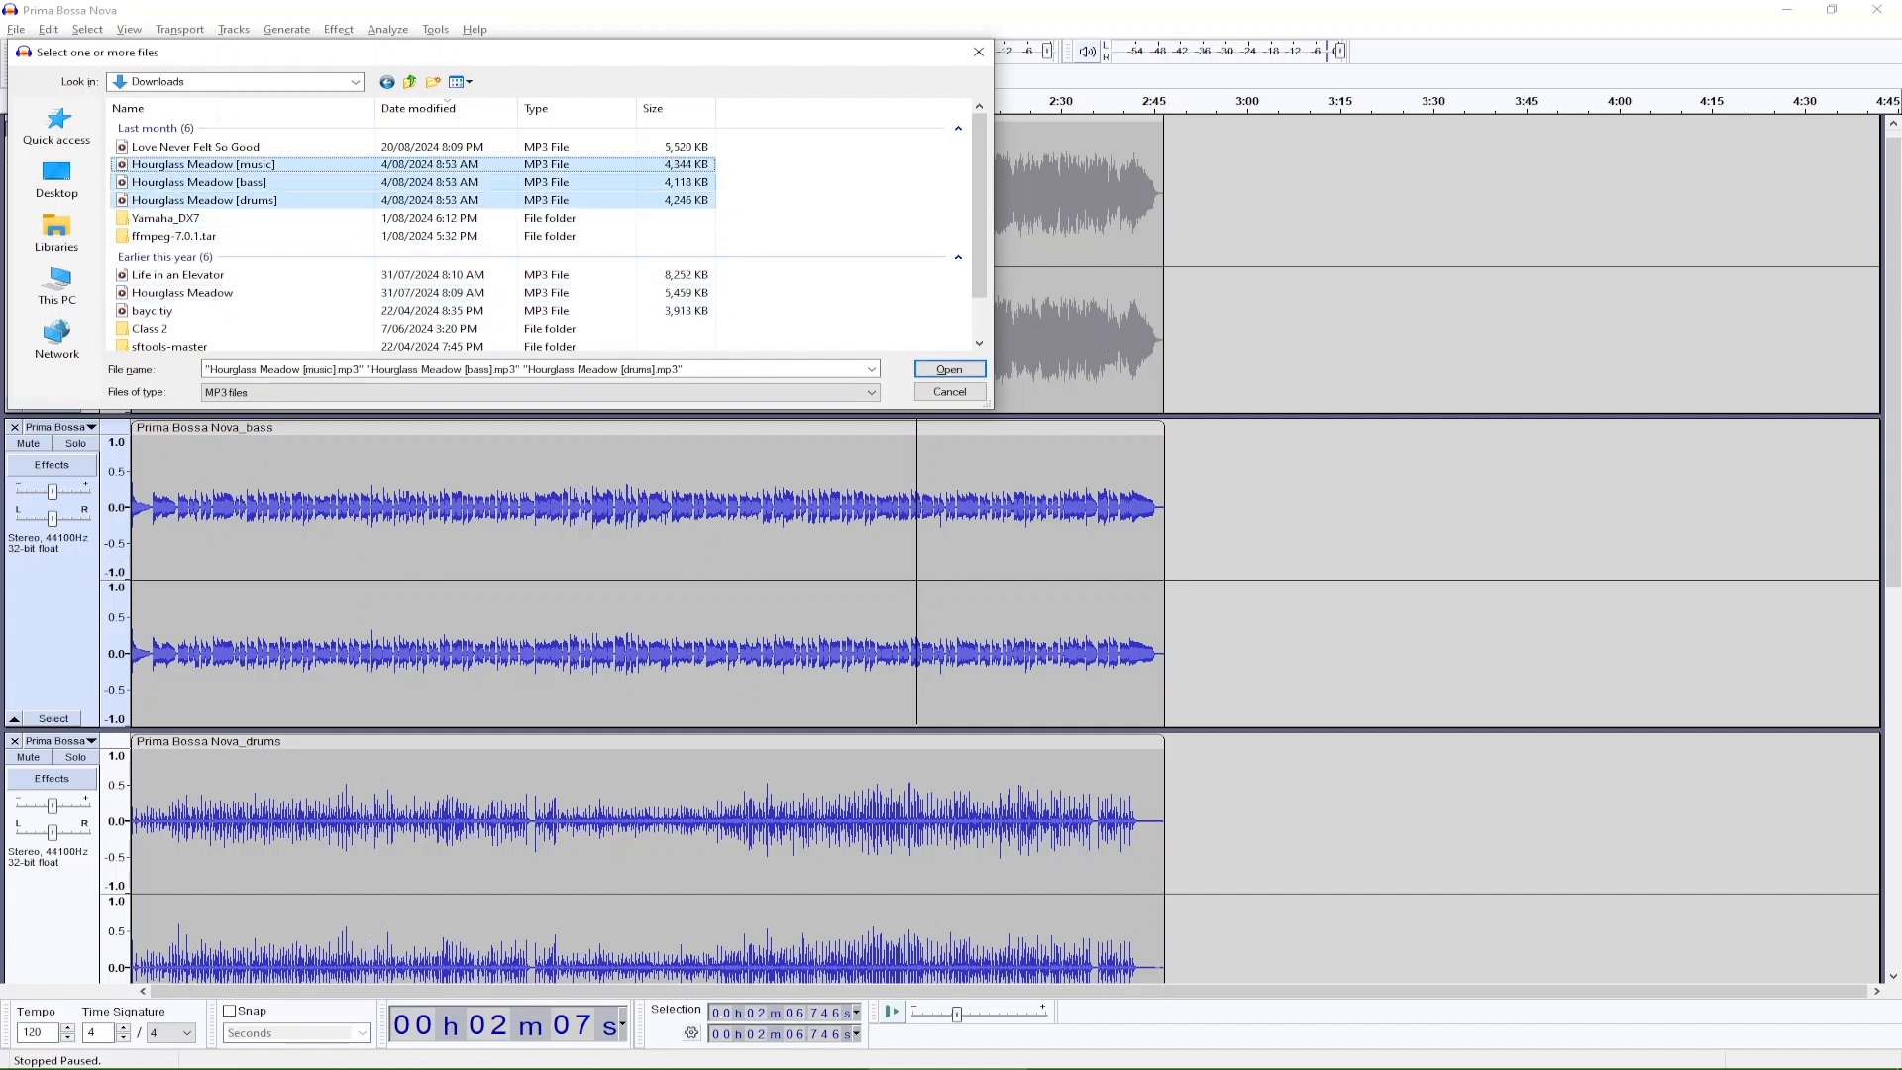
left_click(949, 368)
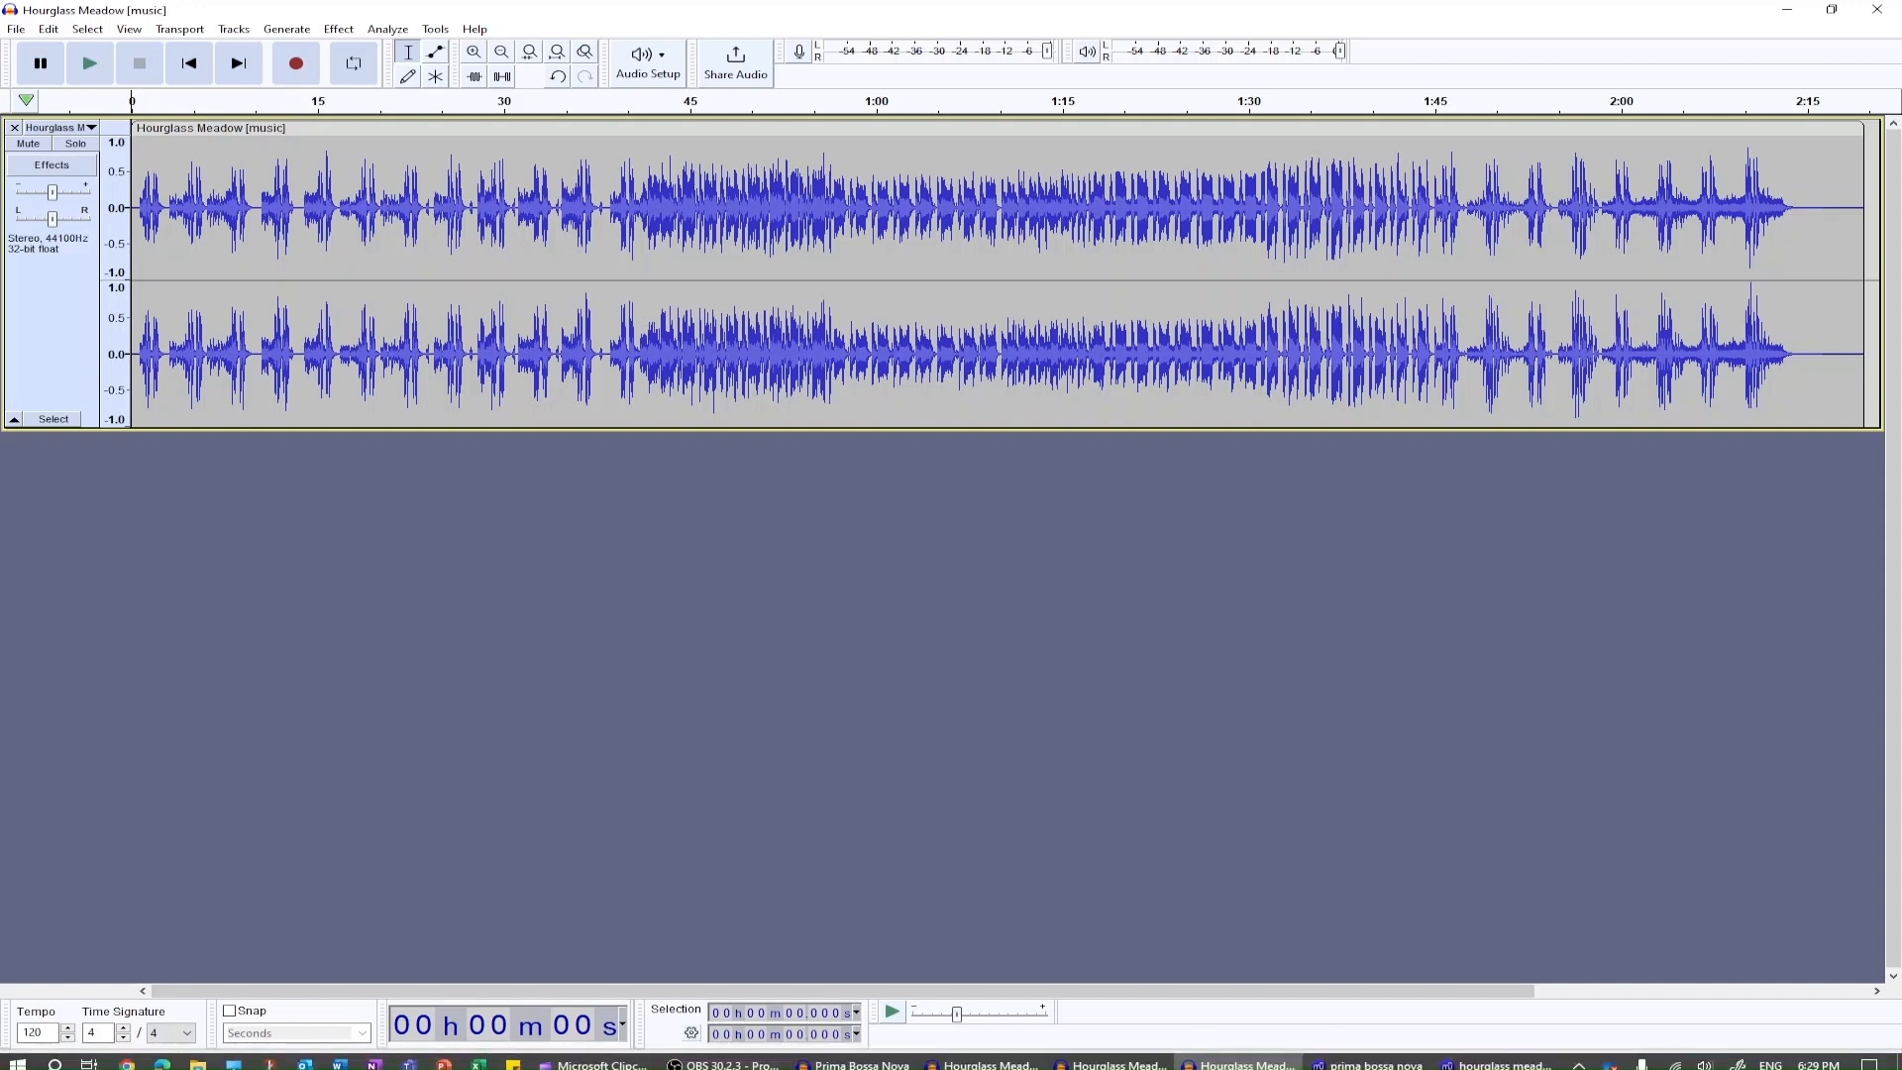
View the waveforms of the Hourglass Meadow drums and bass files, and return to the music file's window.
mouse_move(1113, 1057)
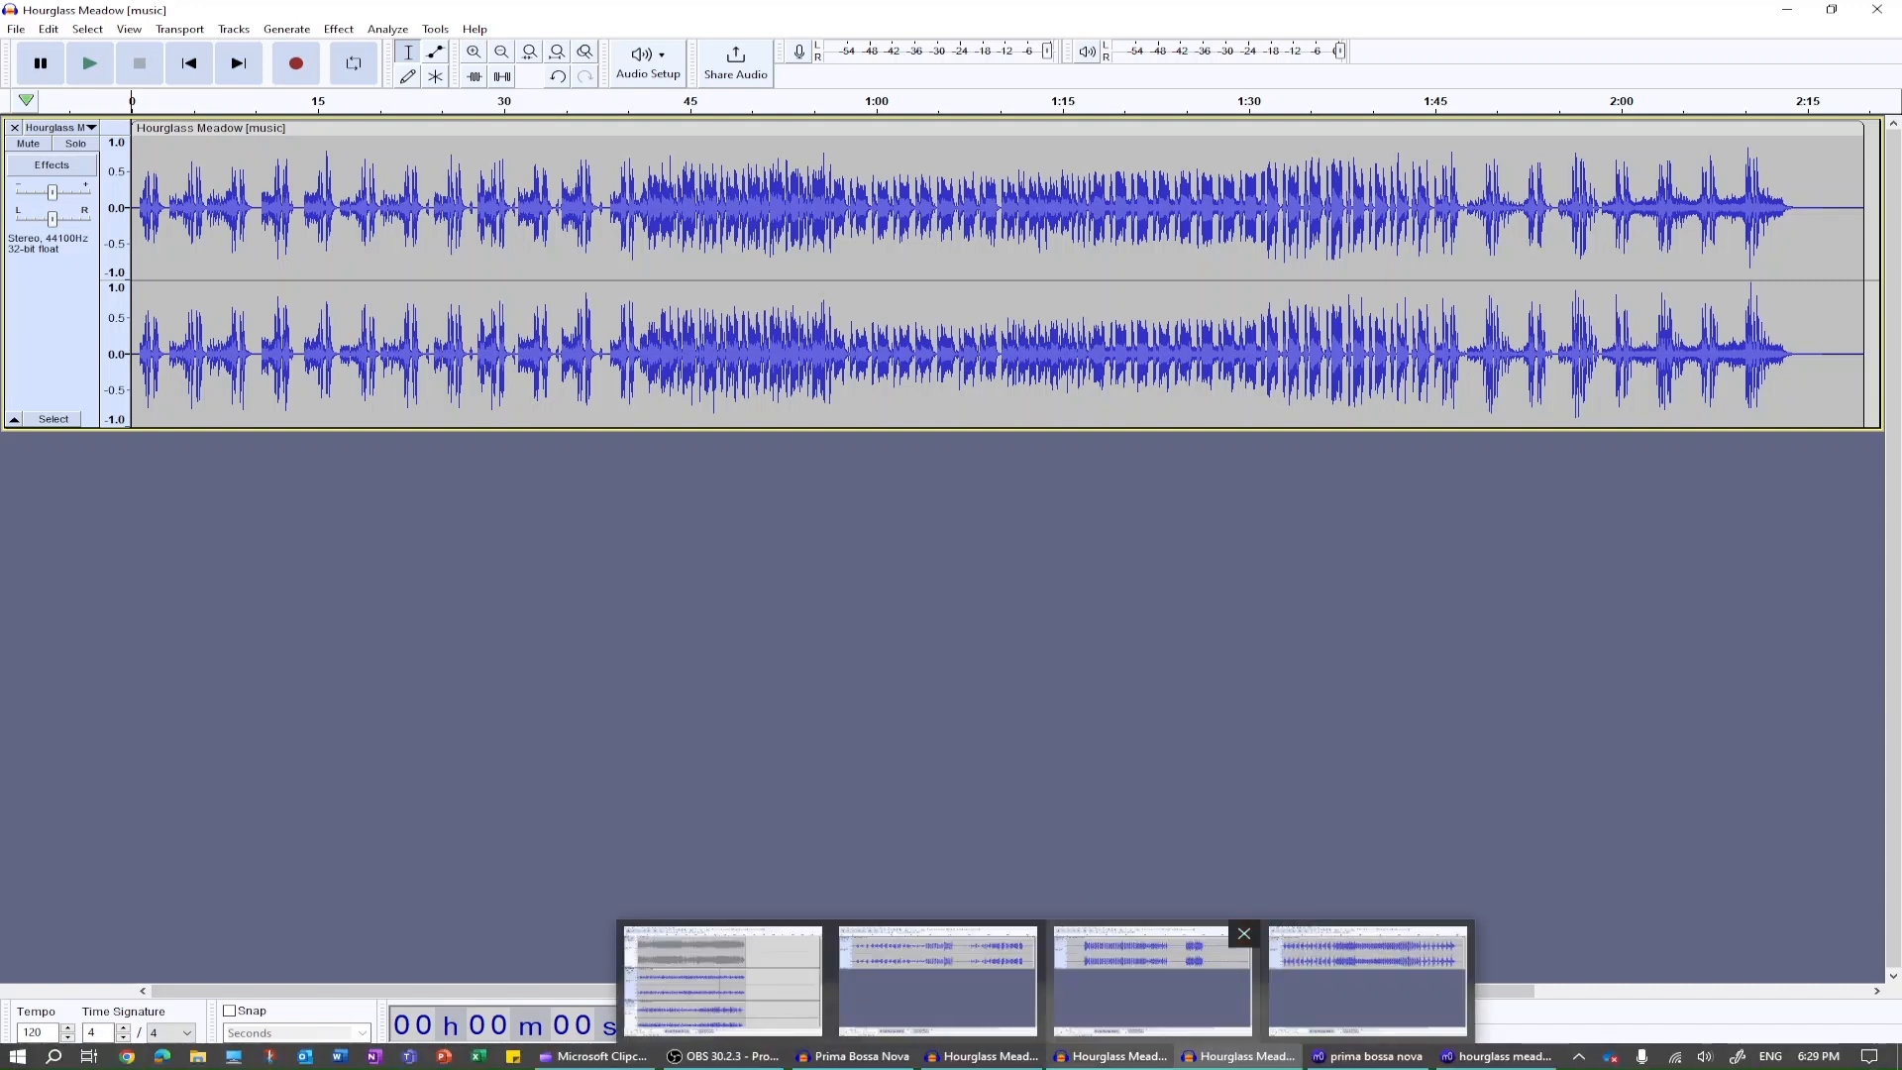
left_click(1152, 980)
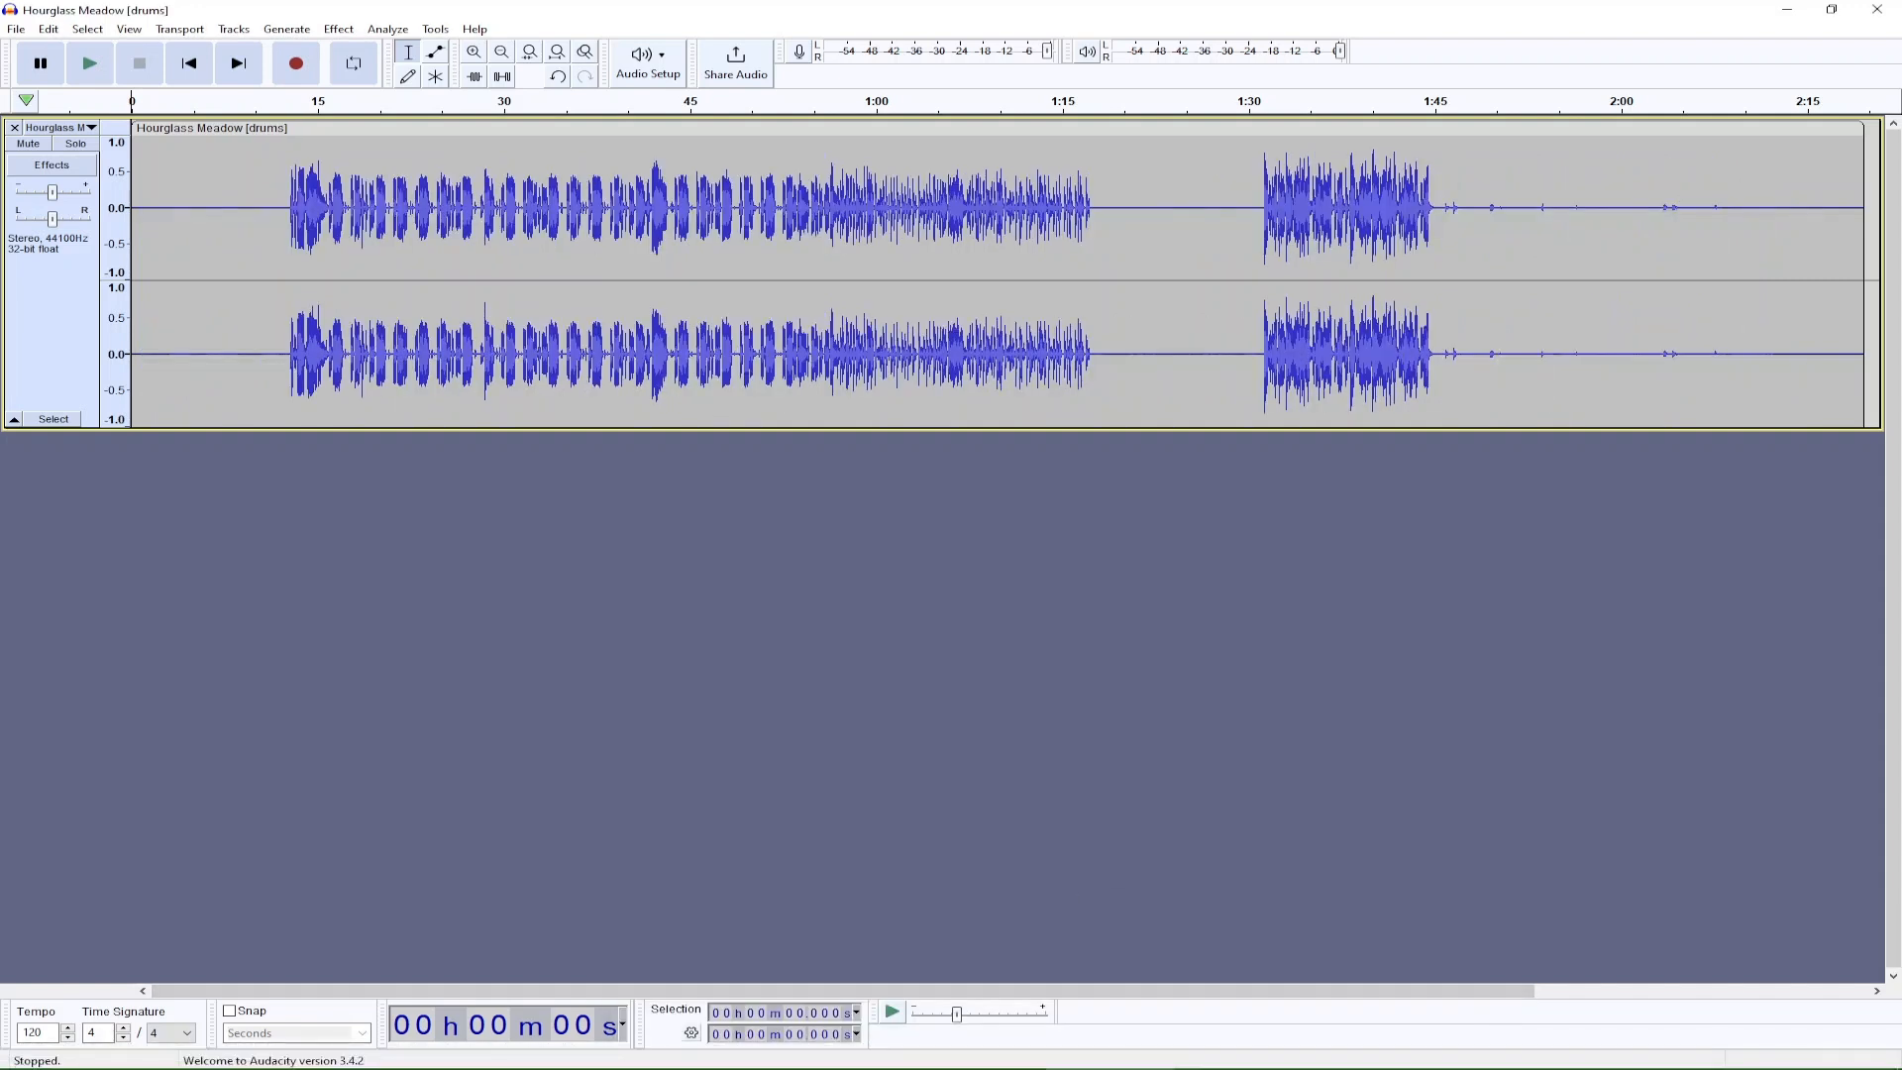
left_click(980, 1057)
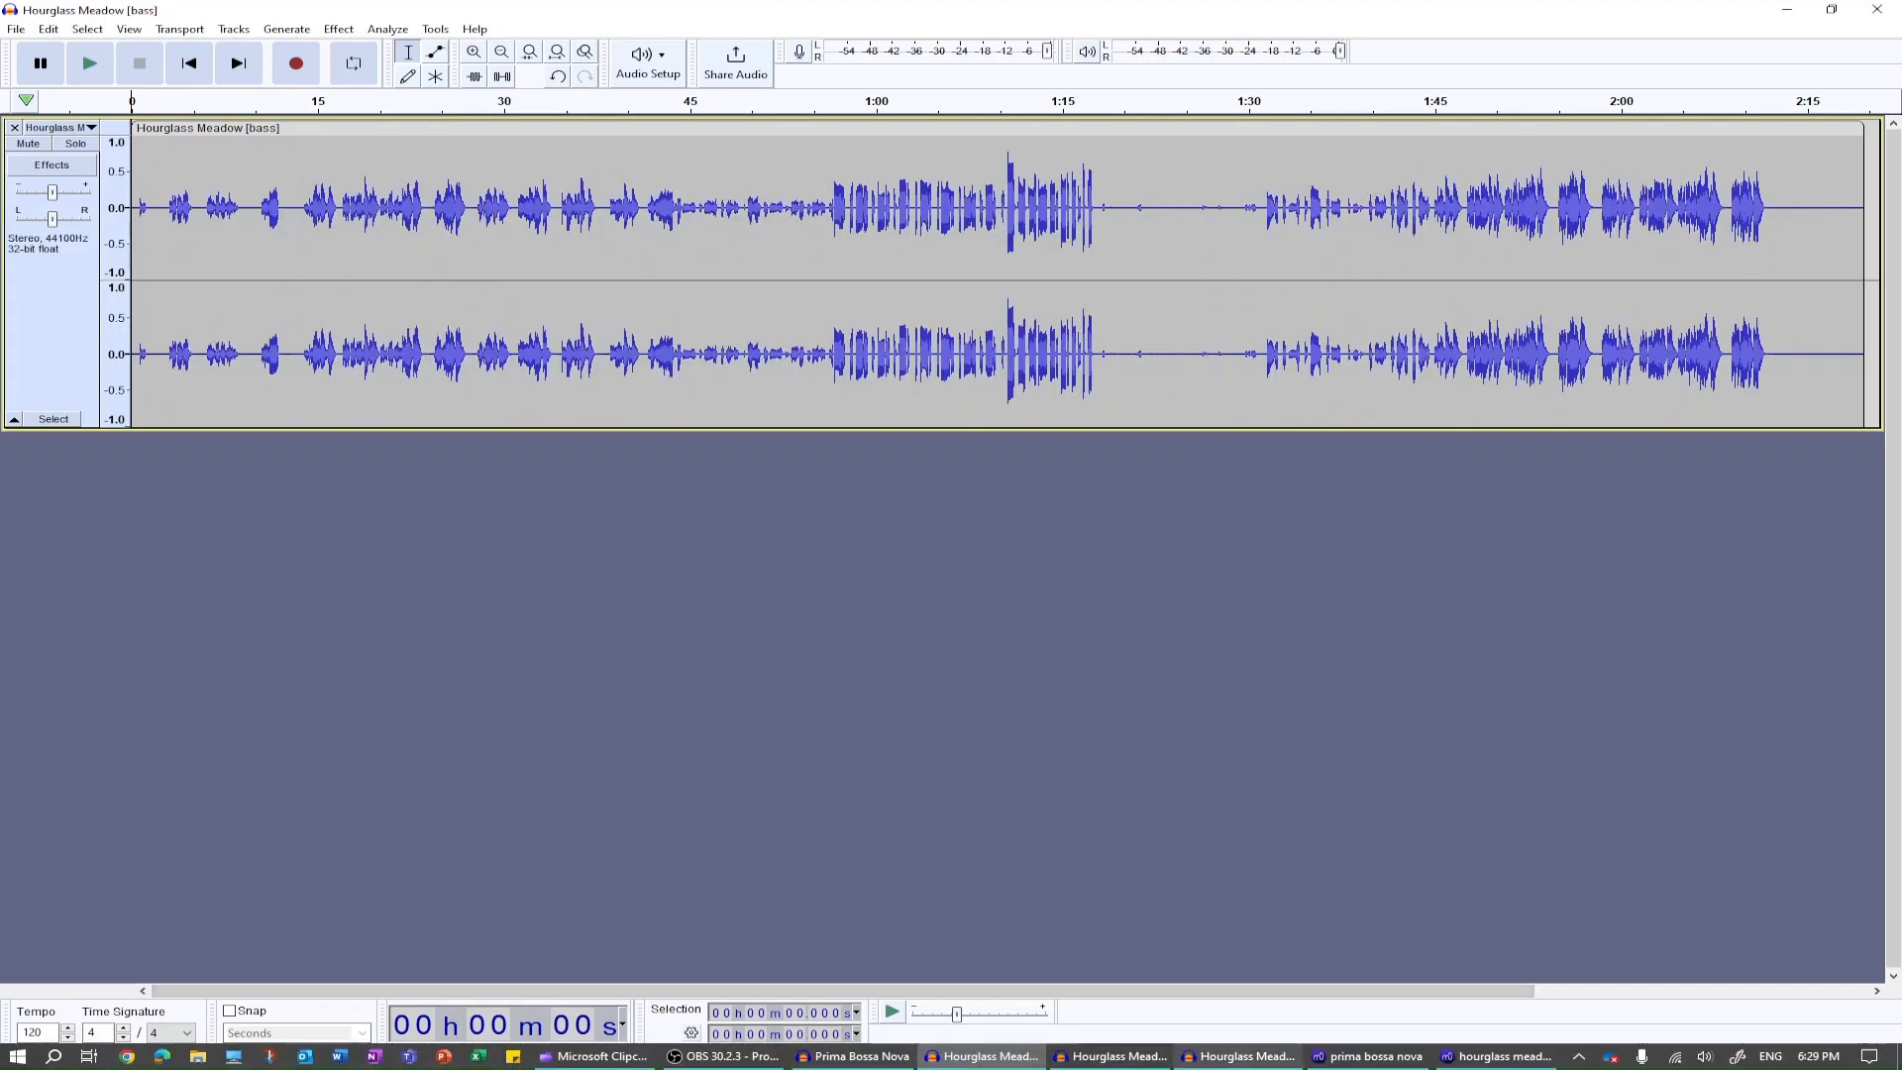
left_click(1238, 1055)
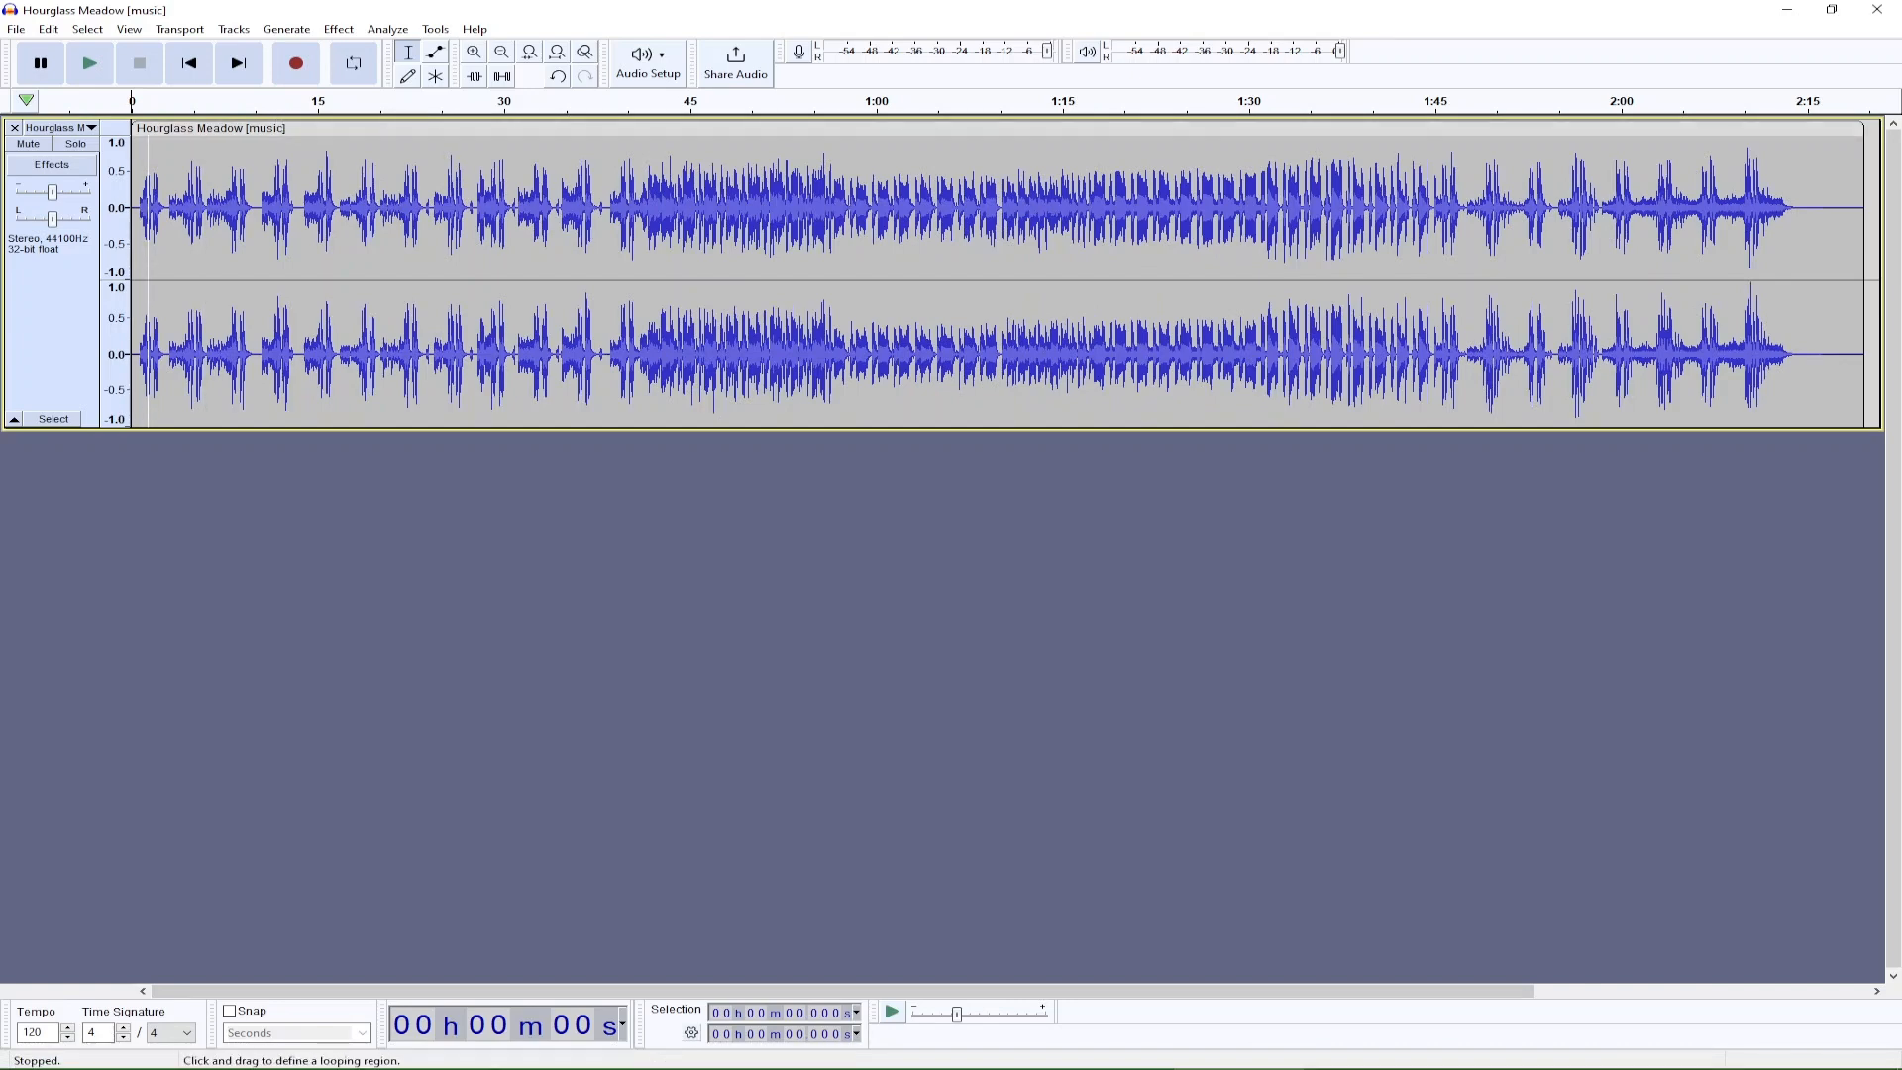
Set a looping region on the Hourglass Meadow [music] timeline from about 1 s to about 3.7 s.
scroll(342, 277, "up", 3)
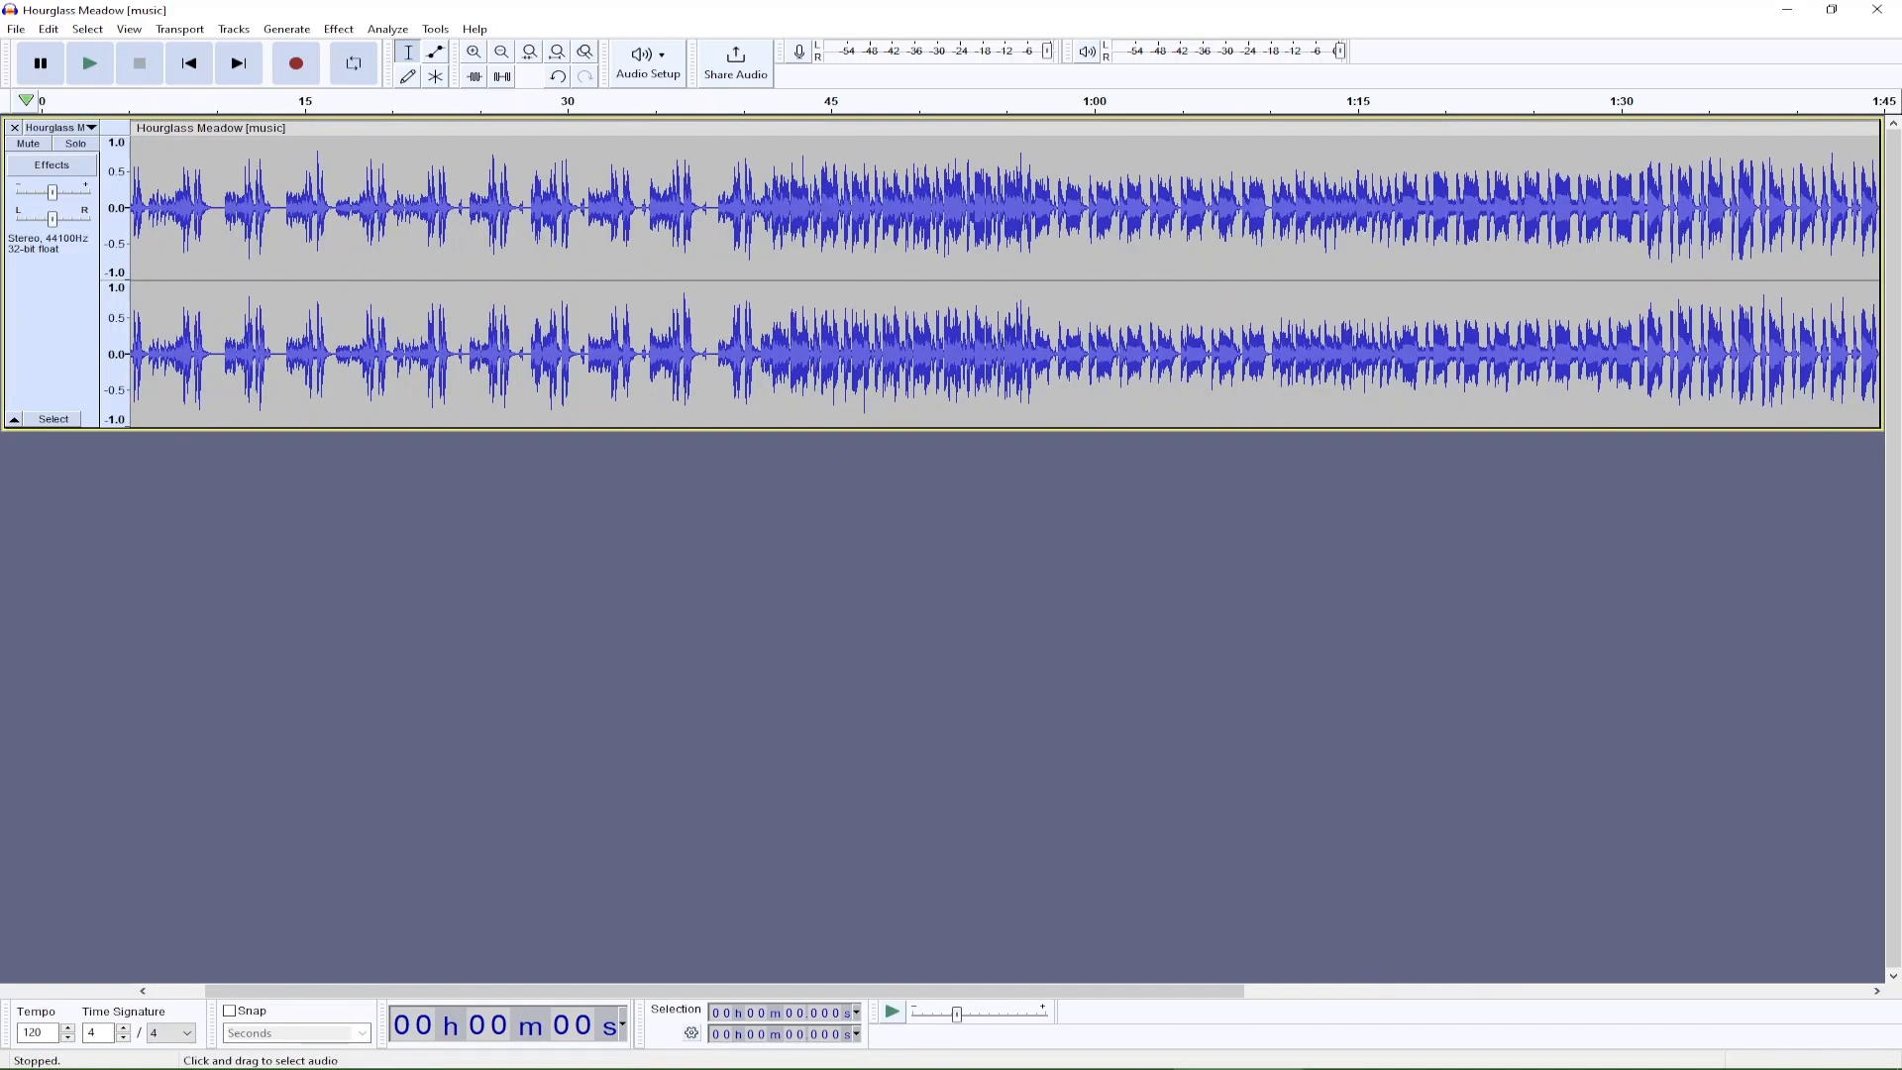
scroll(342, 278, "left", 5)
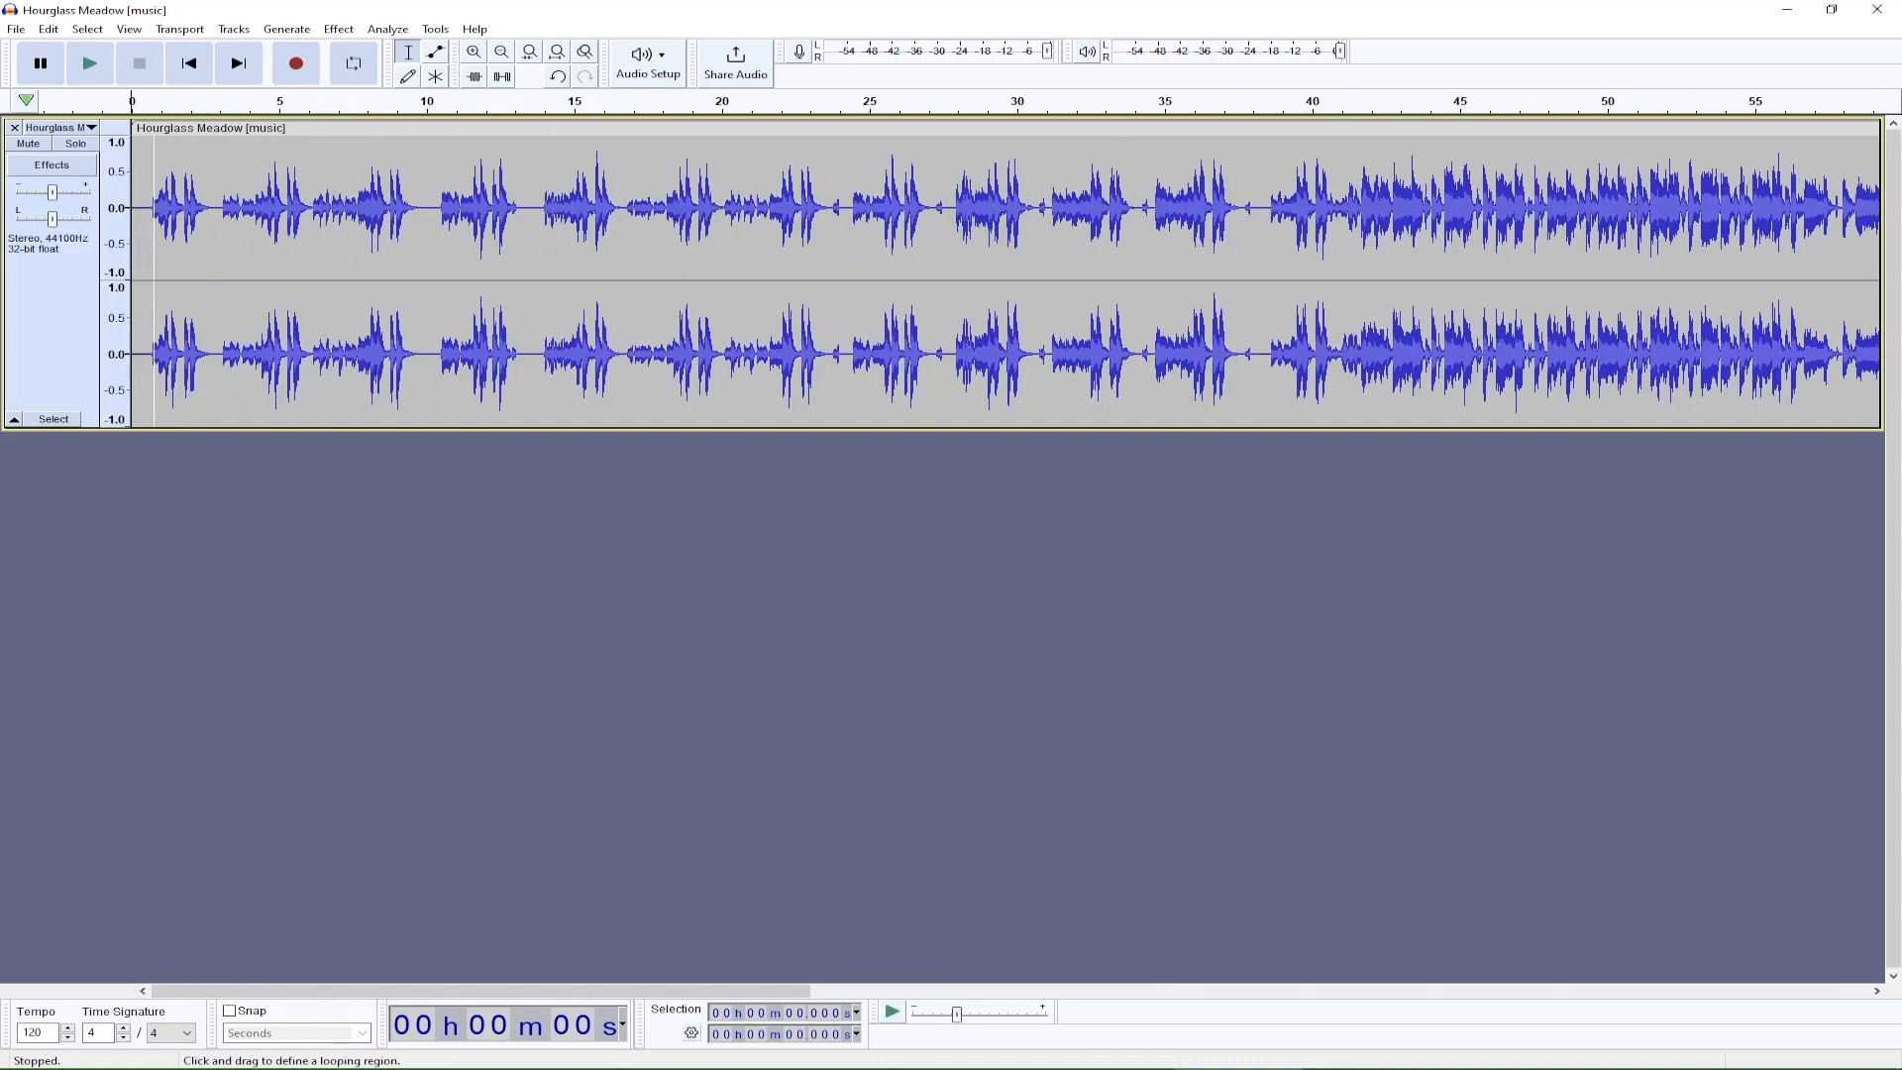
mouse_move(159, 97)
left_mouse_down()
mouse_move(260, 97)
mouse_move(196, 97)
left_mouse_up()
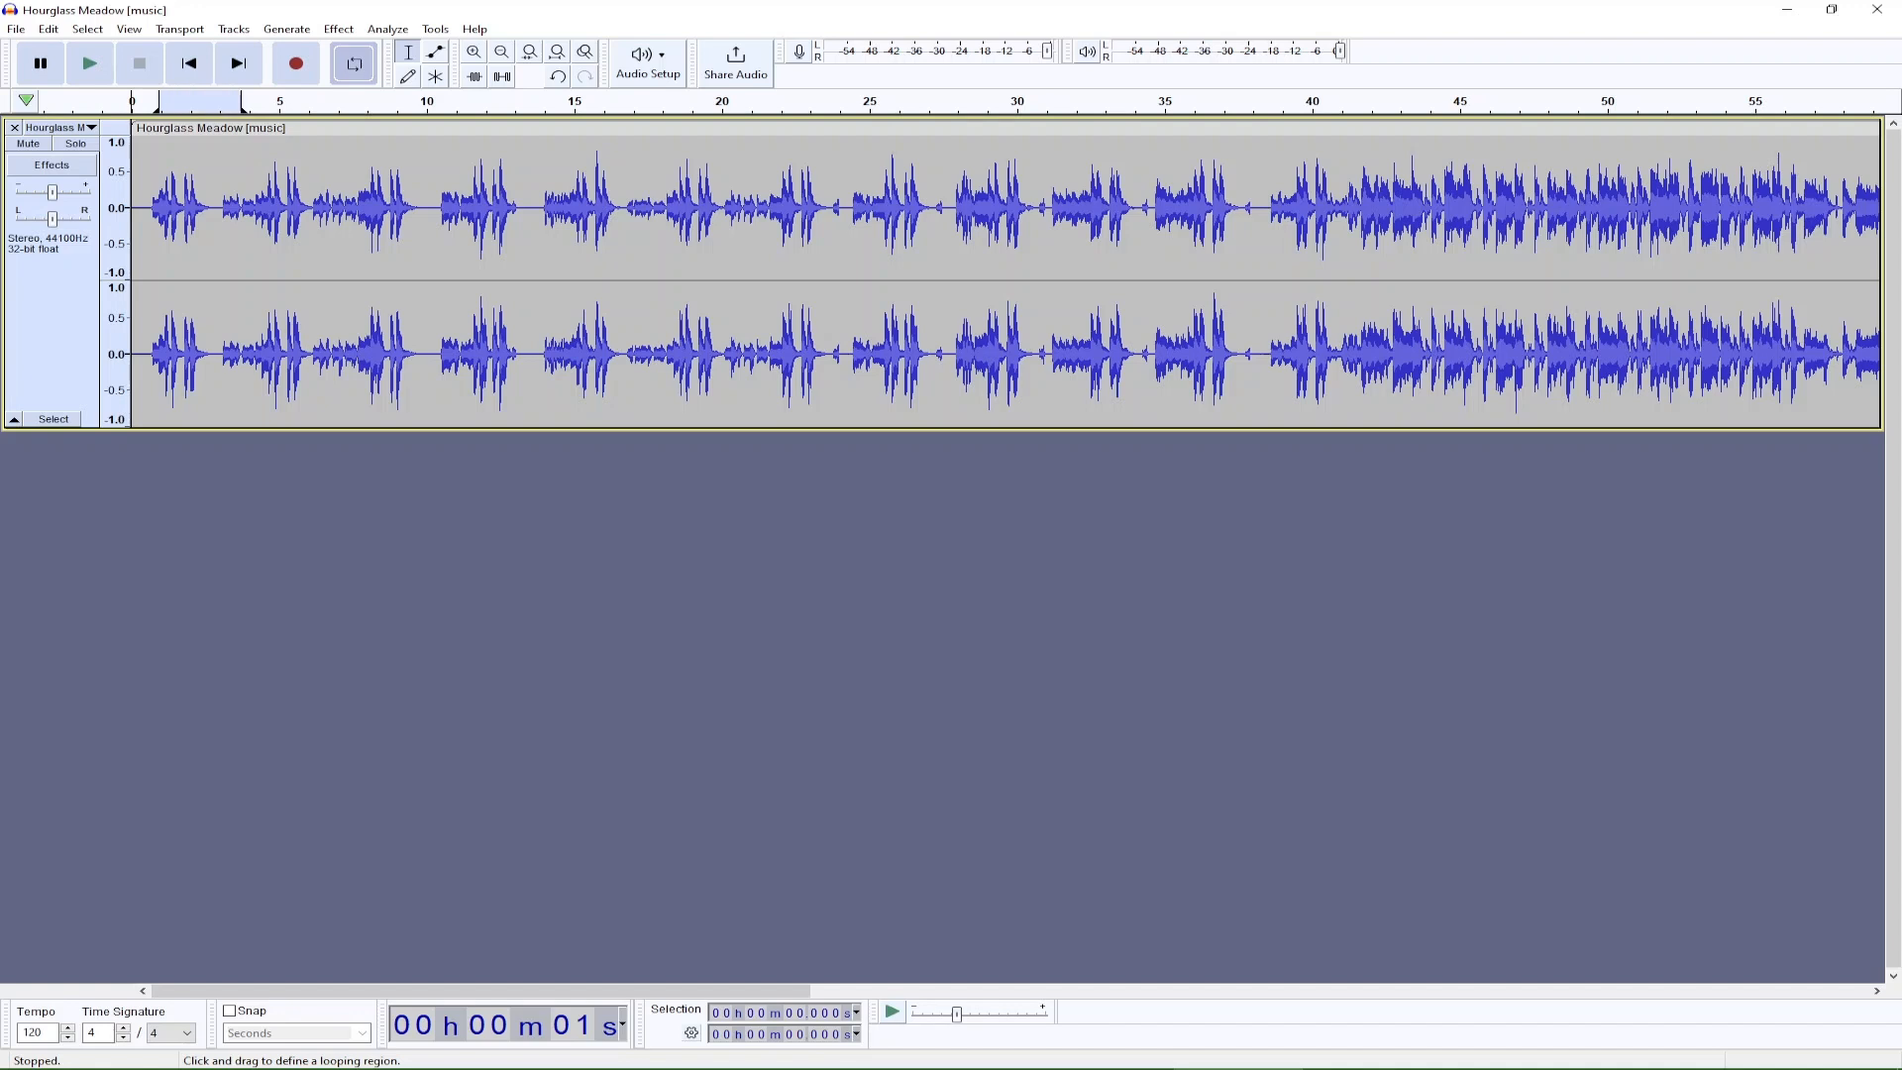
Stretch the looping region, shift it to about 8–21.5 s on the timeline, and turn looping off.
left_click_drag(241, 101, 554, 101)
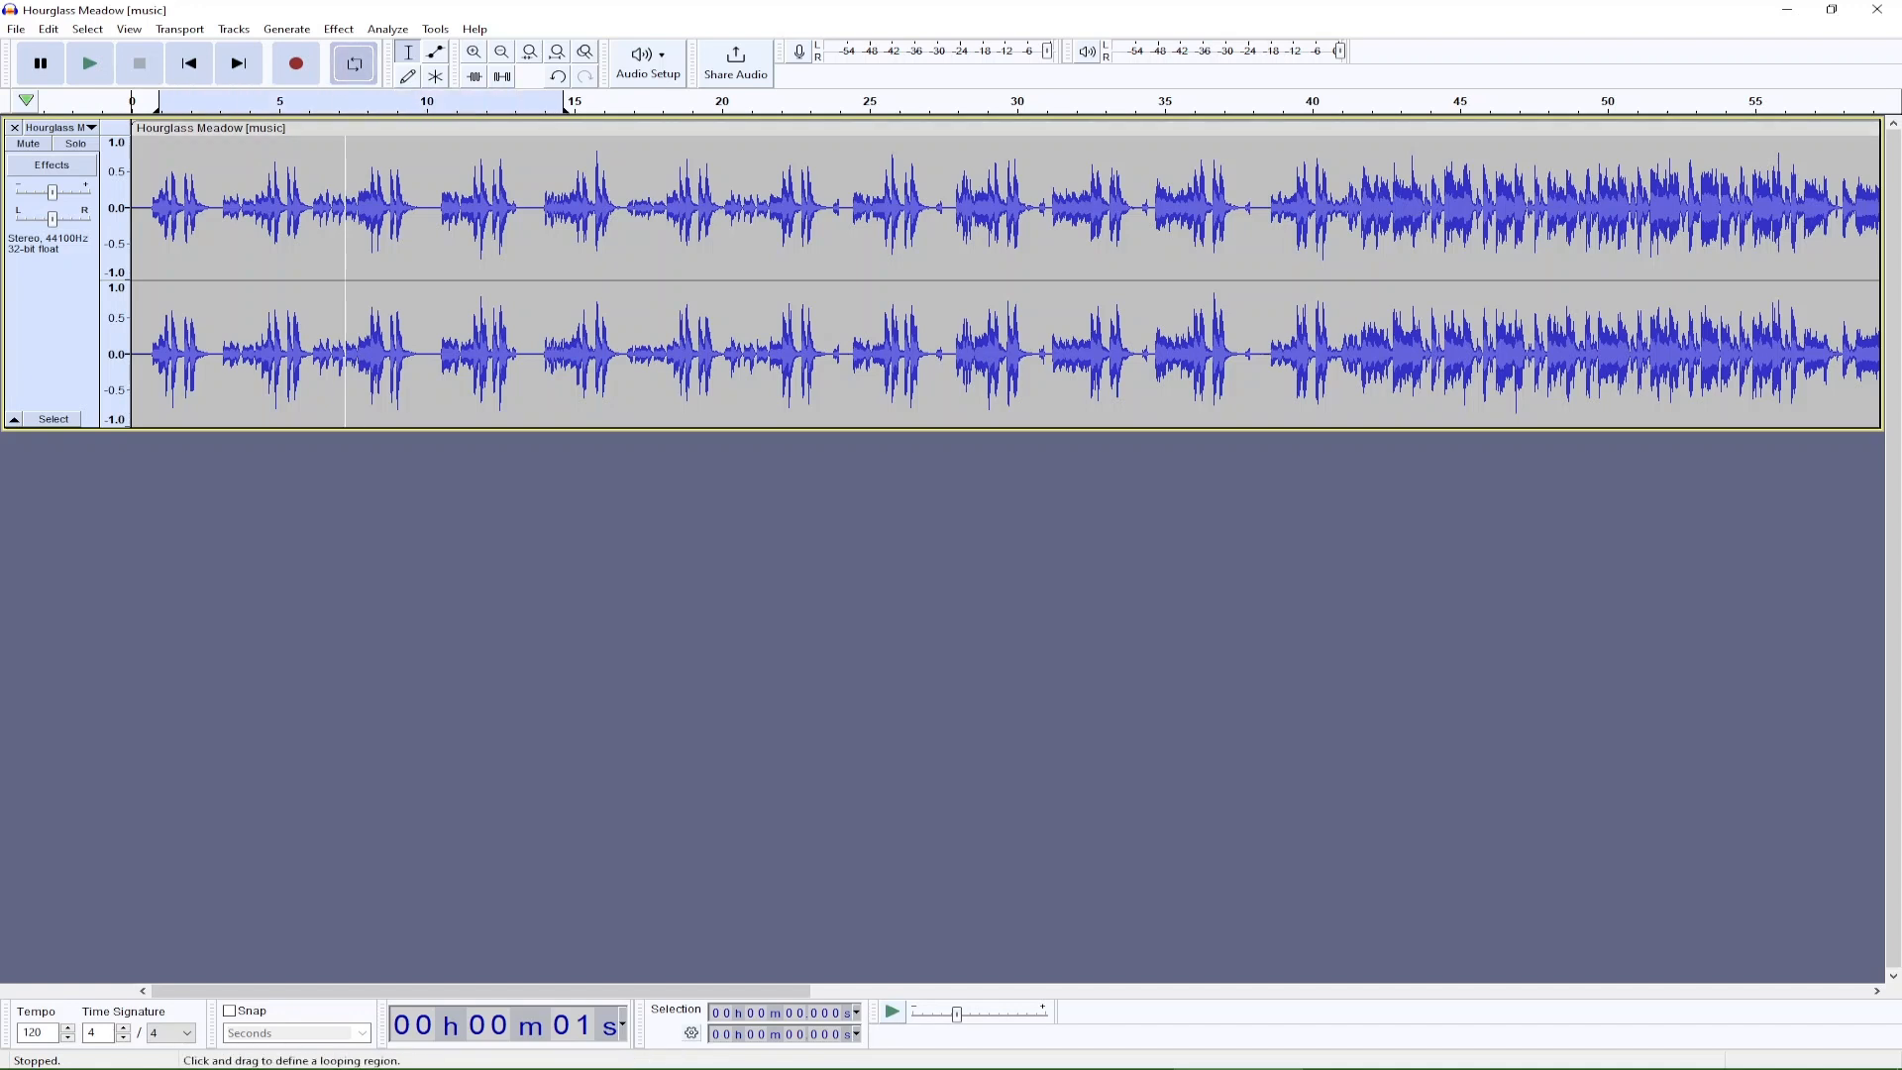
left_click_drag(347, 97, 548, 97)
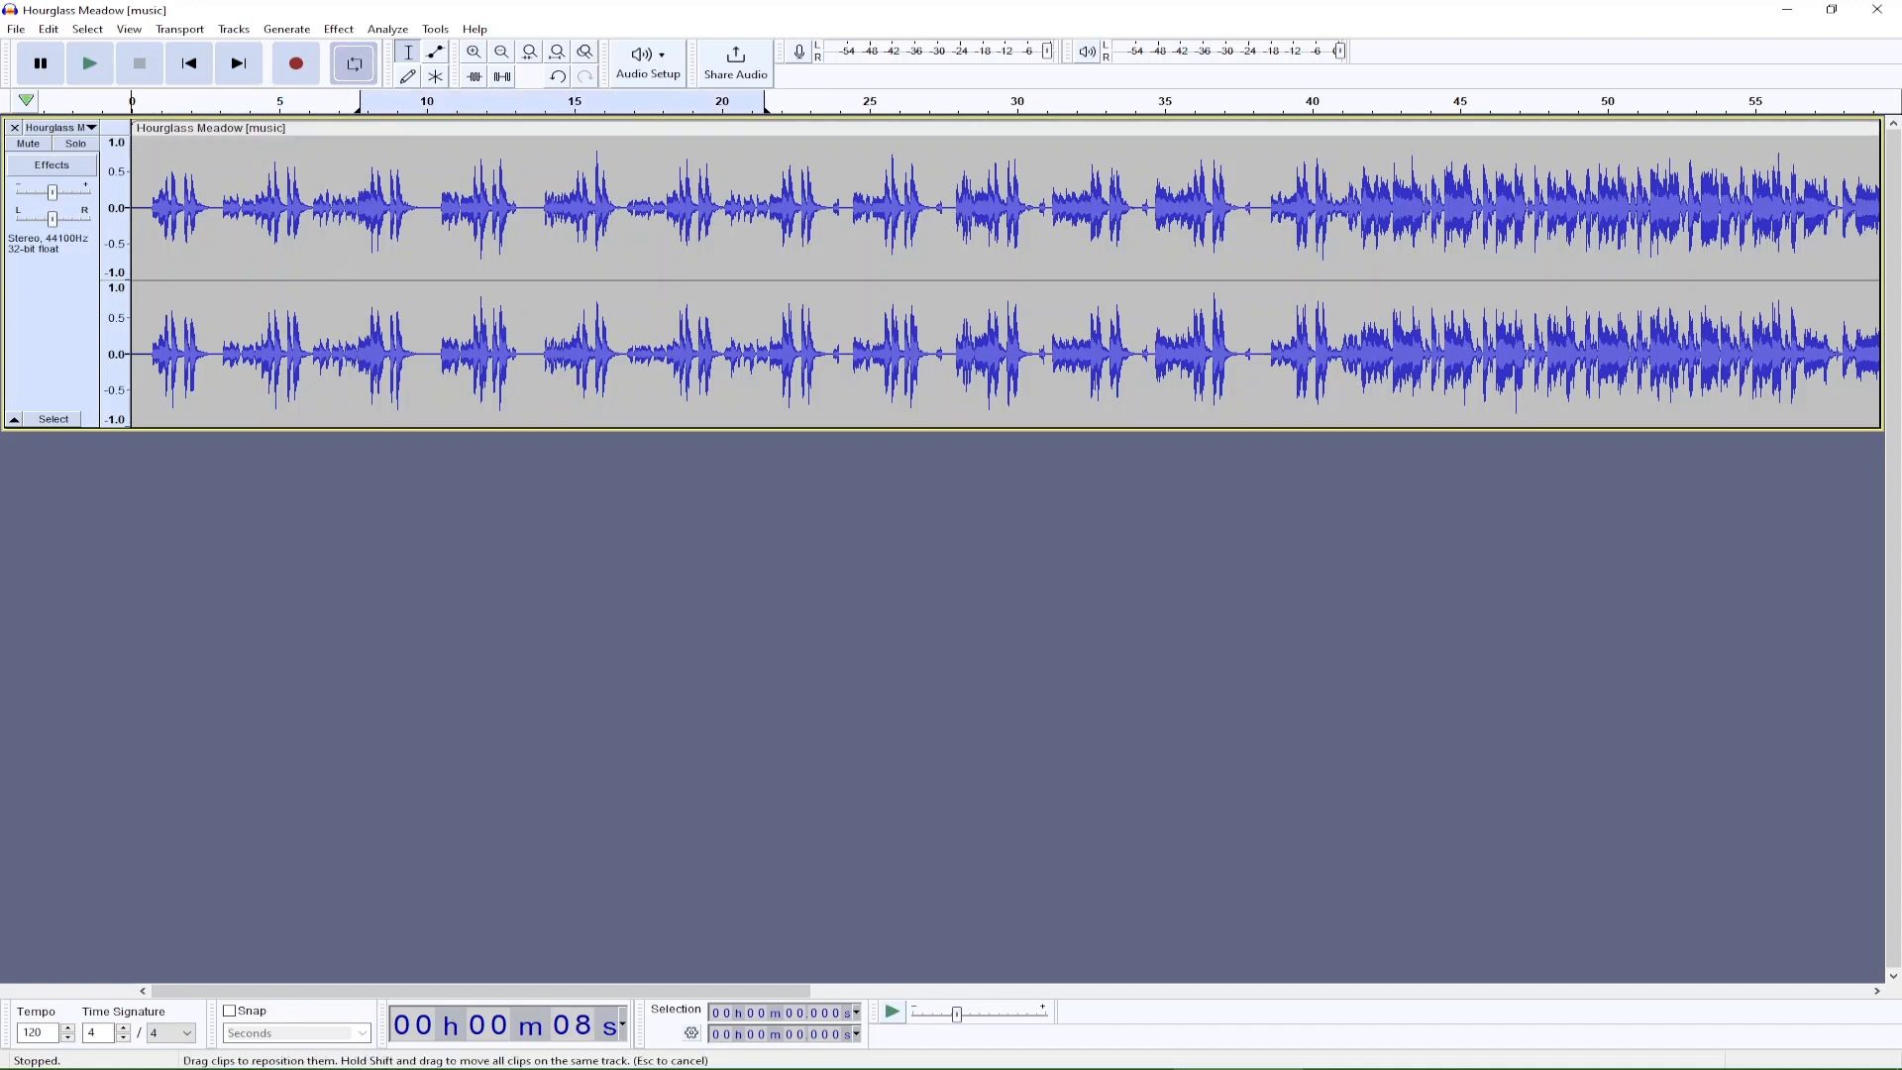
right_click(510, 103)
left_click(583, 205)
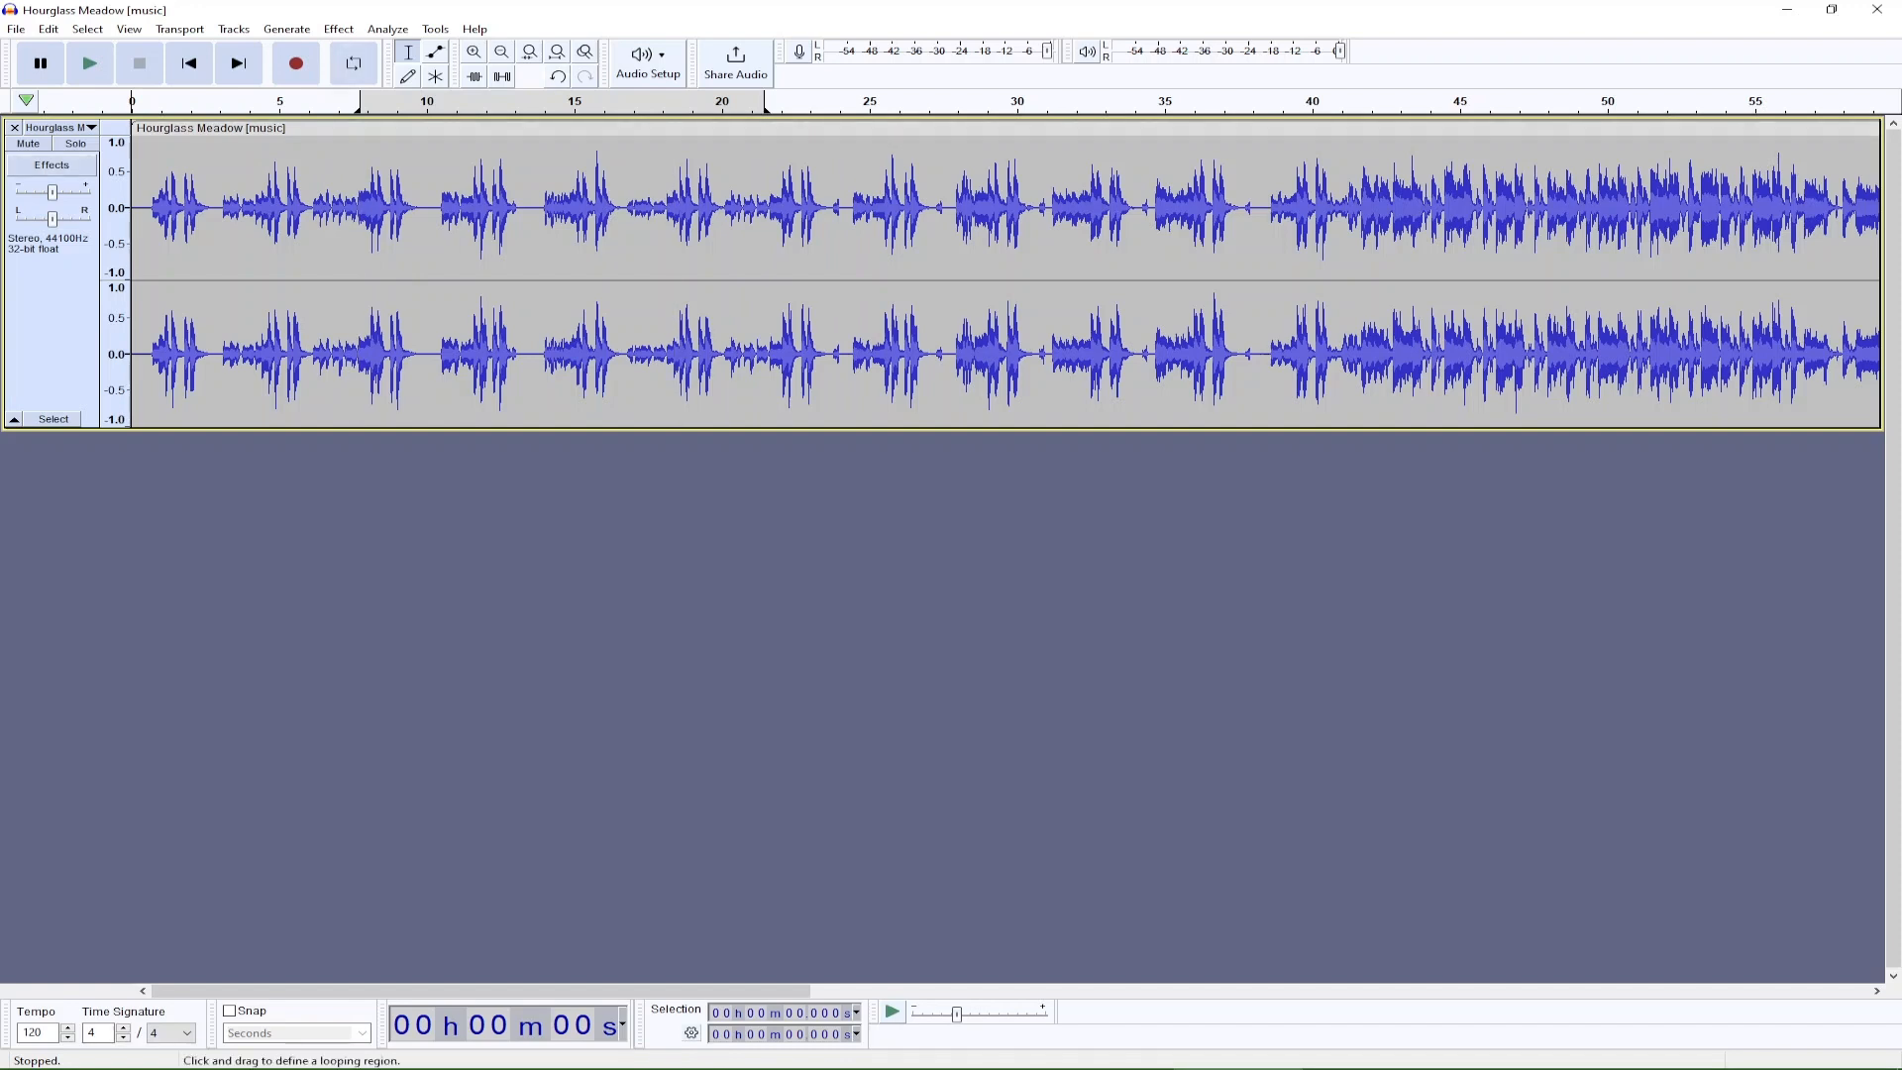
Set the looping region to about 41.7–44.4 s with looping on, and play the loop briefly.
left_click_drag(360, 102, 743, 102)
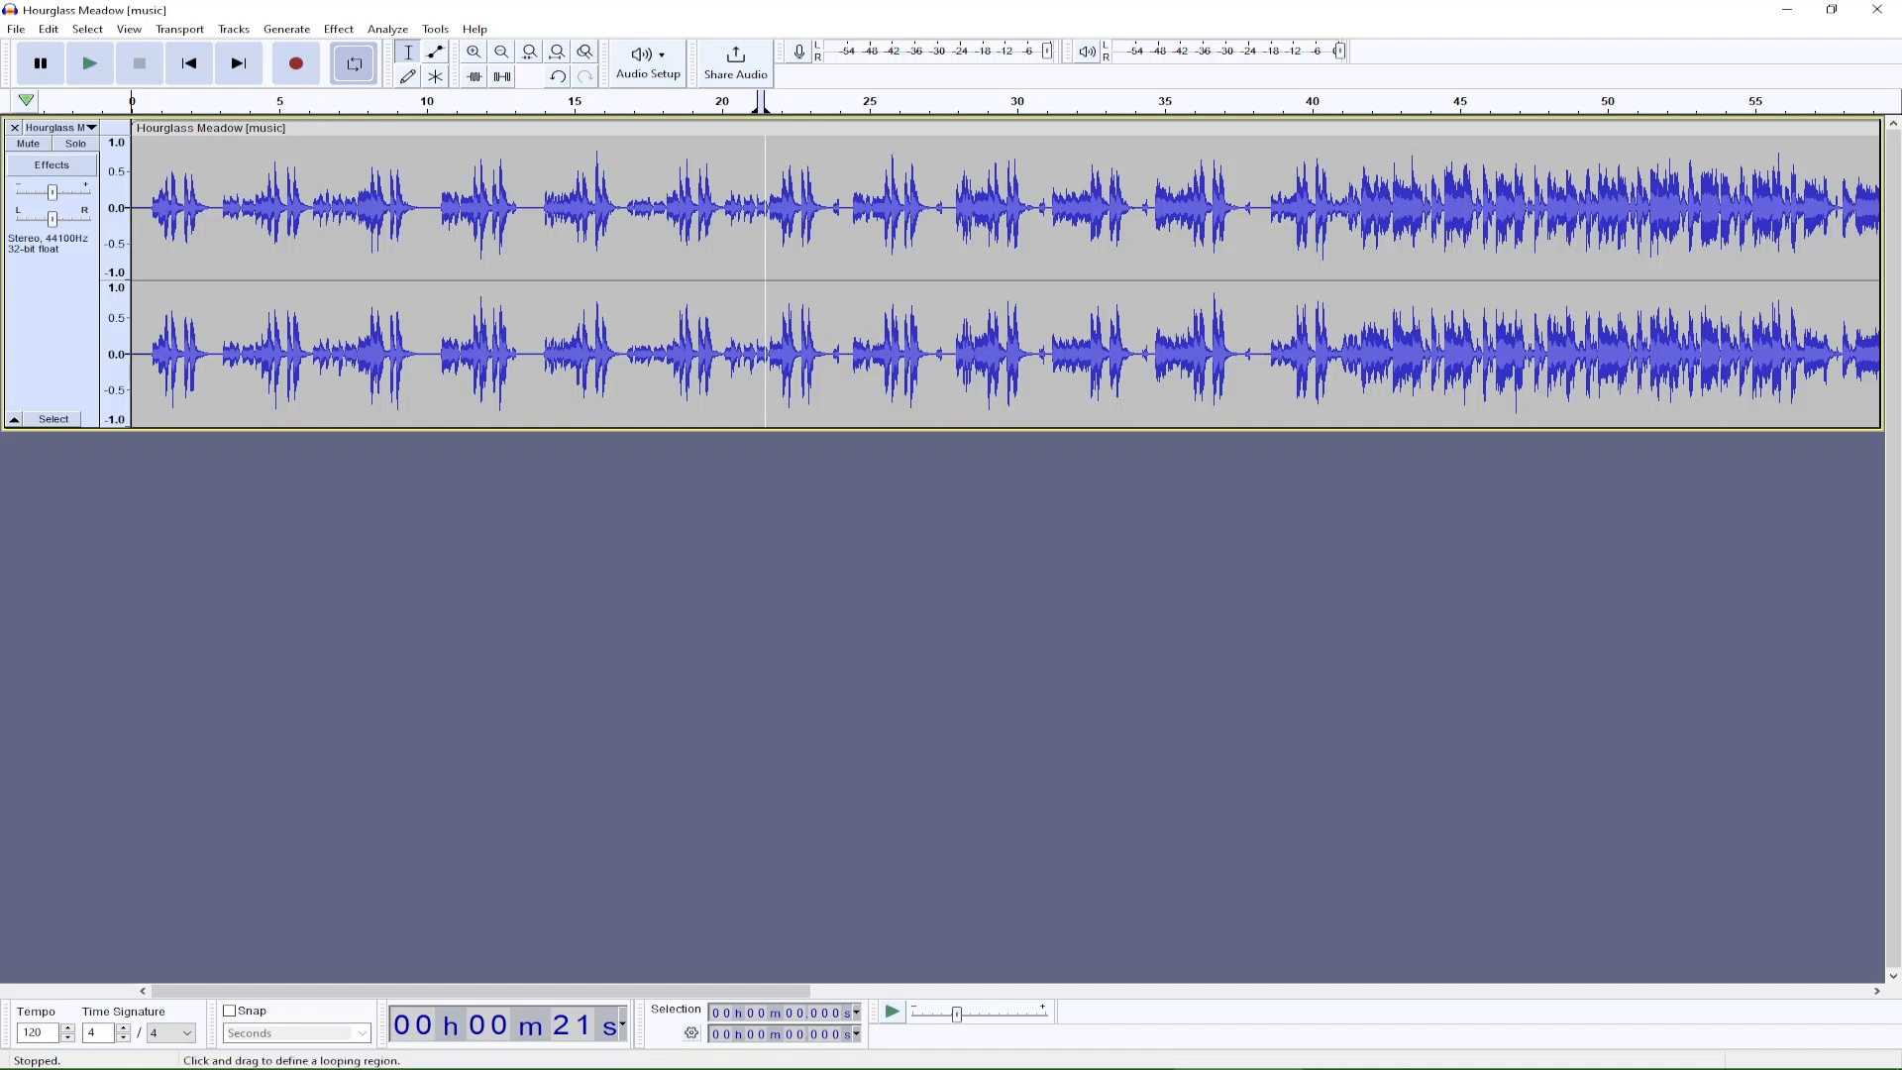
left_click_drag(762, 97, 1402, 97)
left_click(1339, 208)
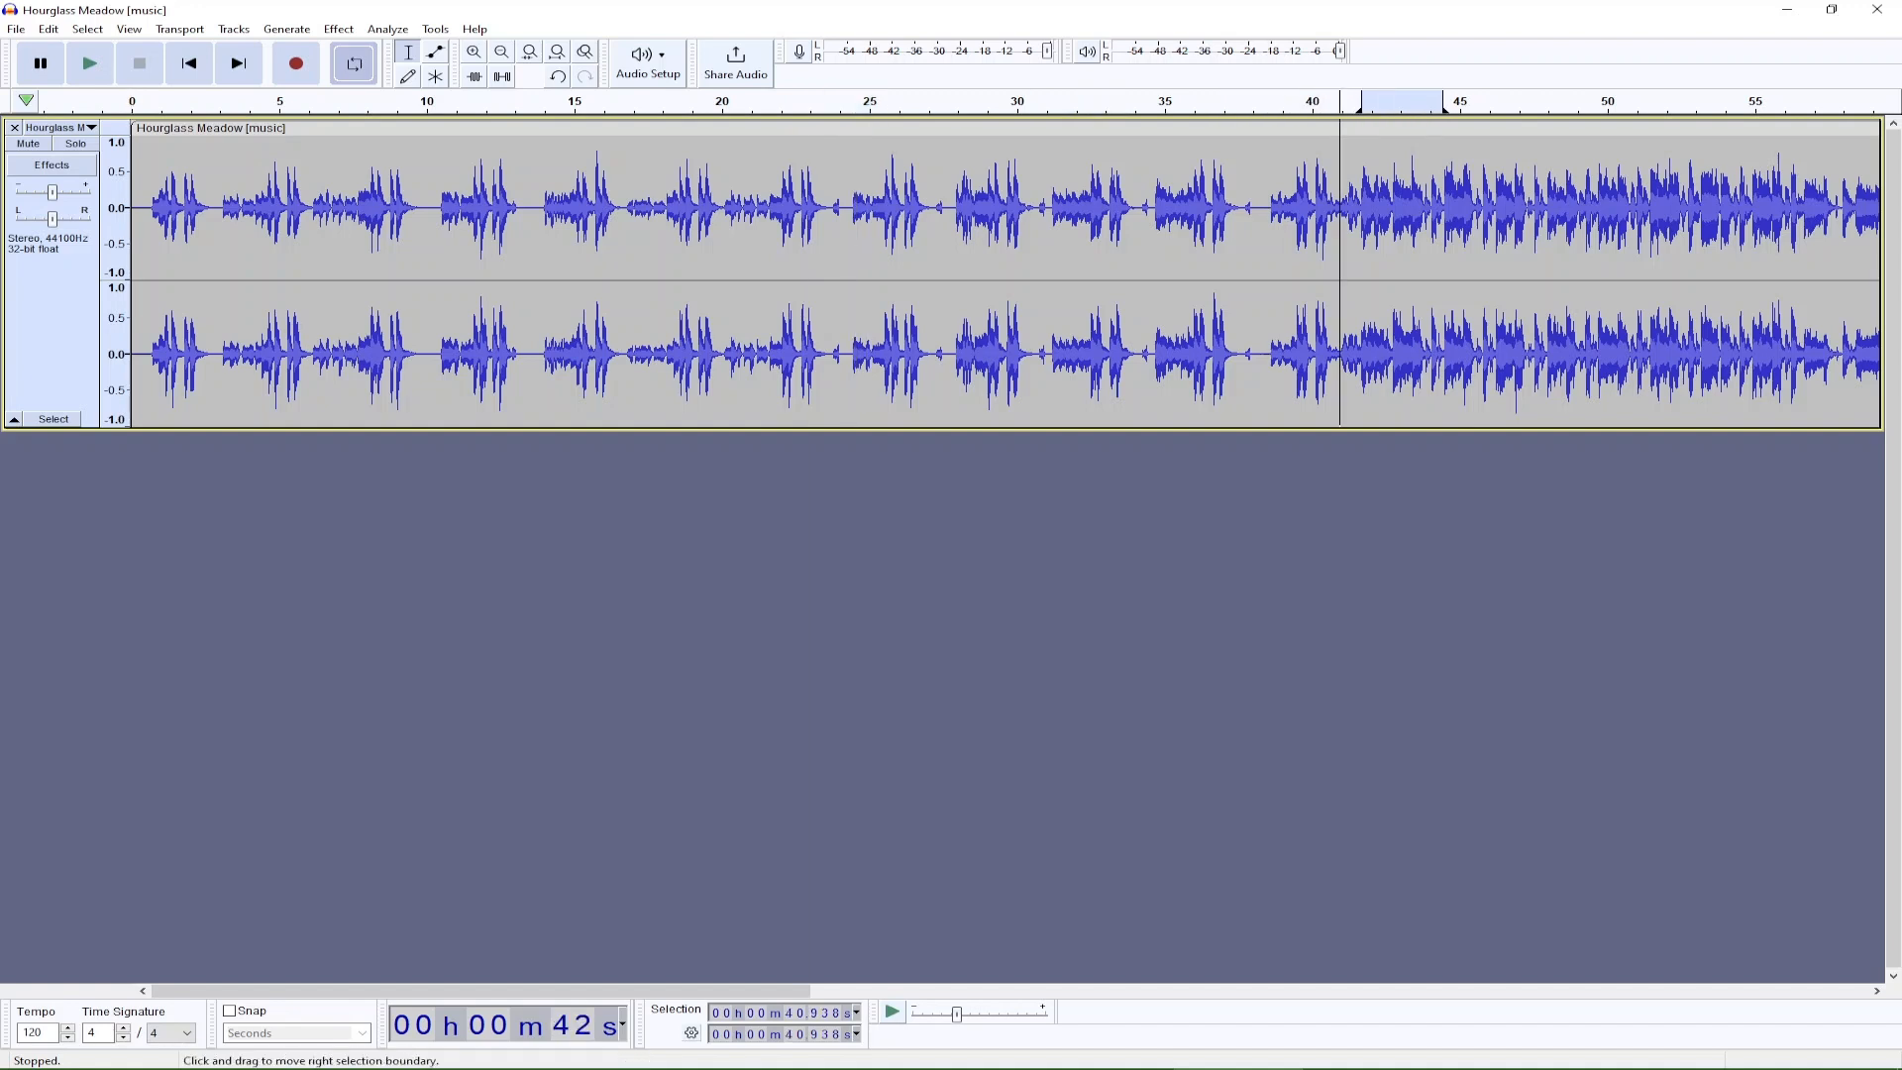
key("space")
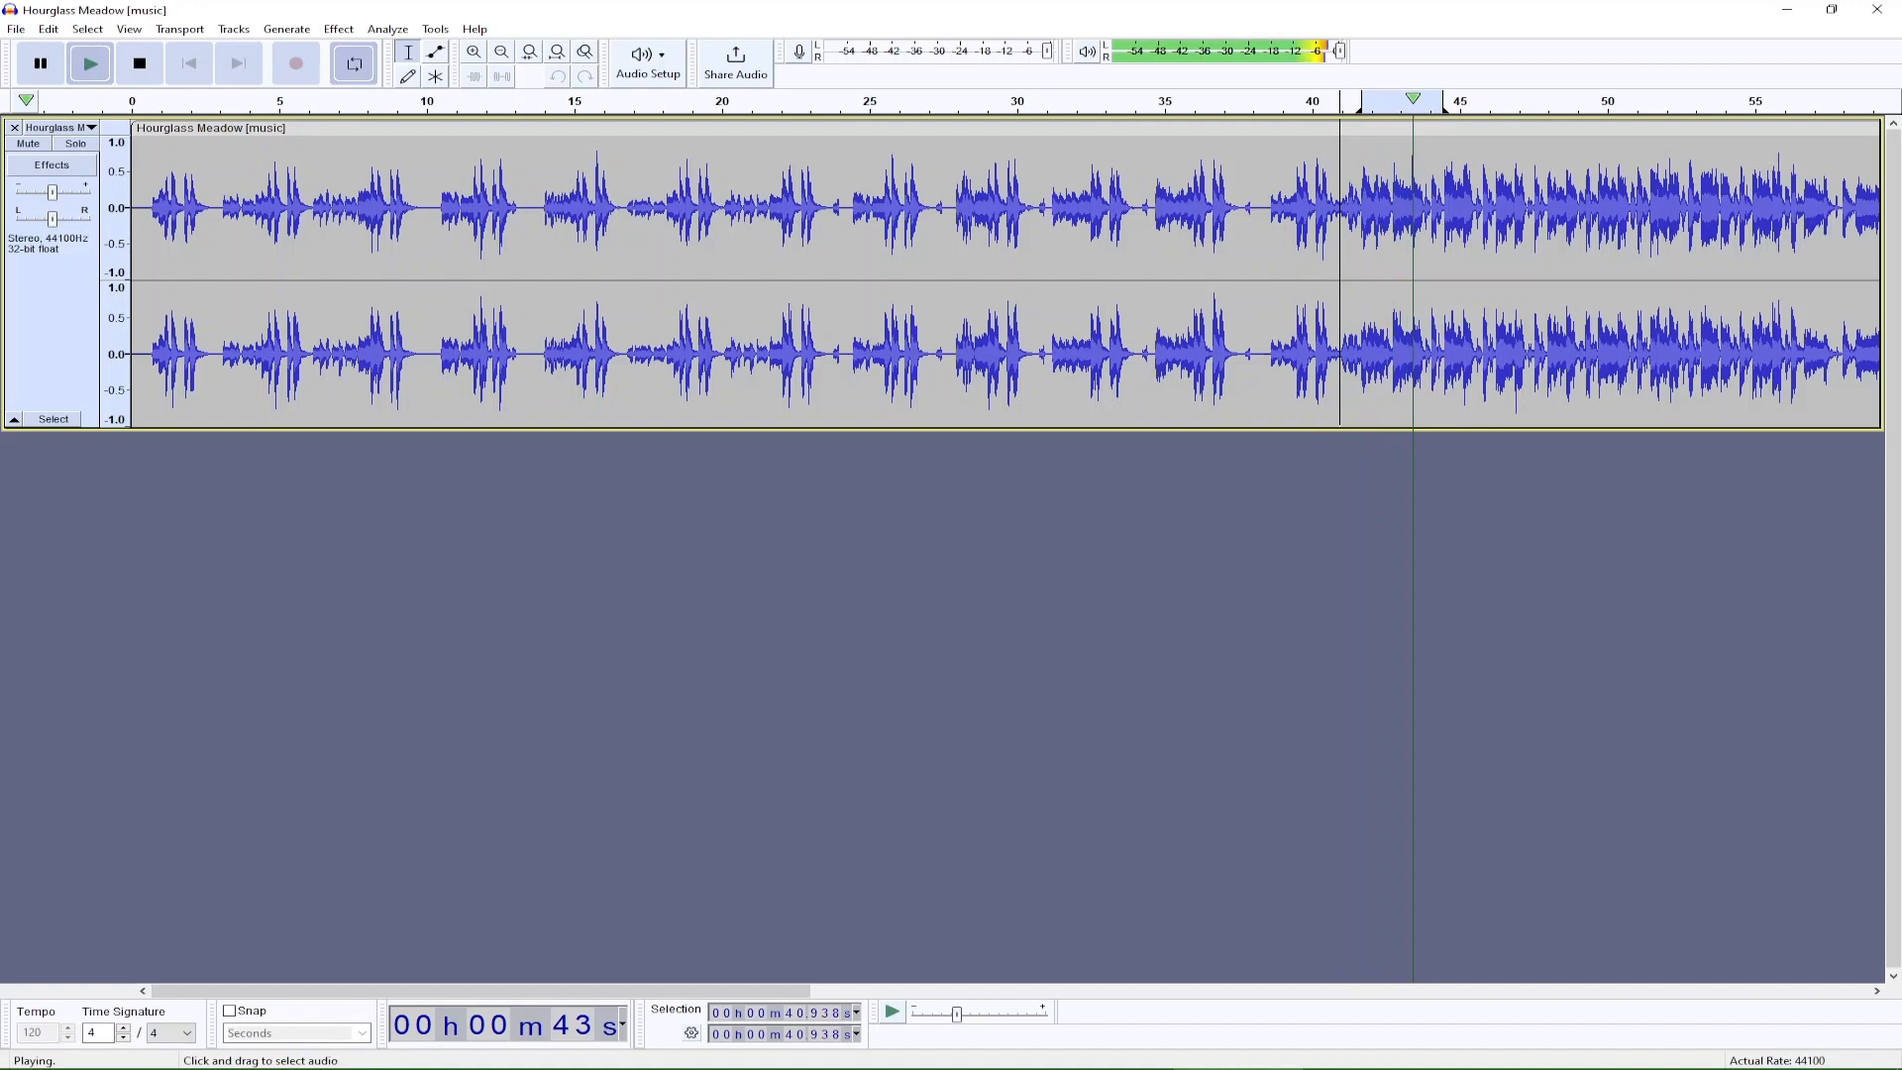
scroll(1006, 274, "right", 3)
key("space")
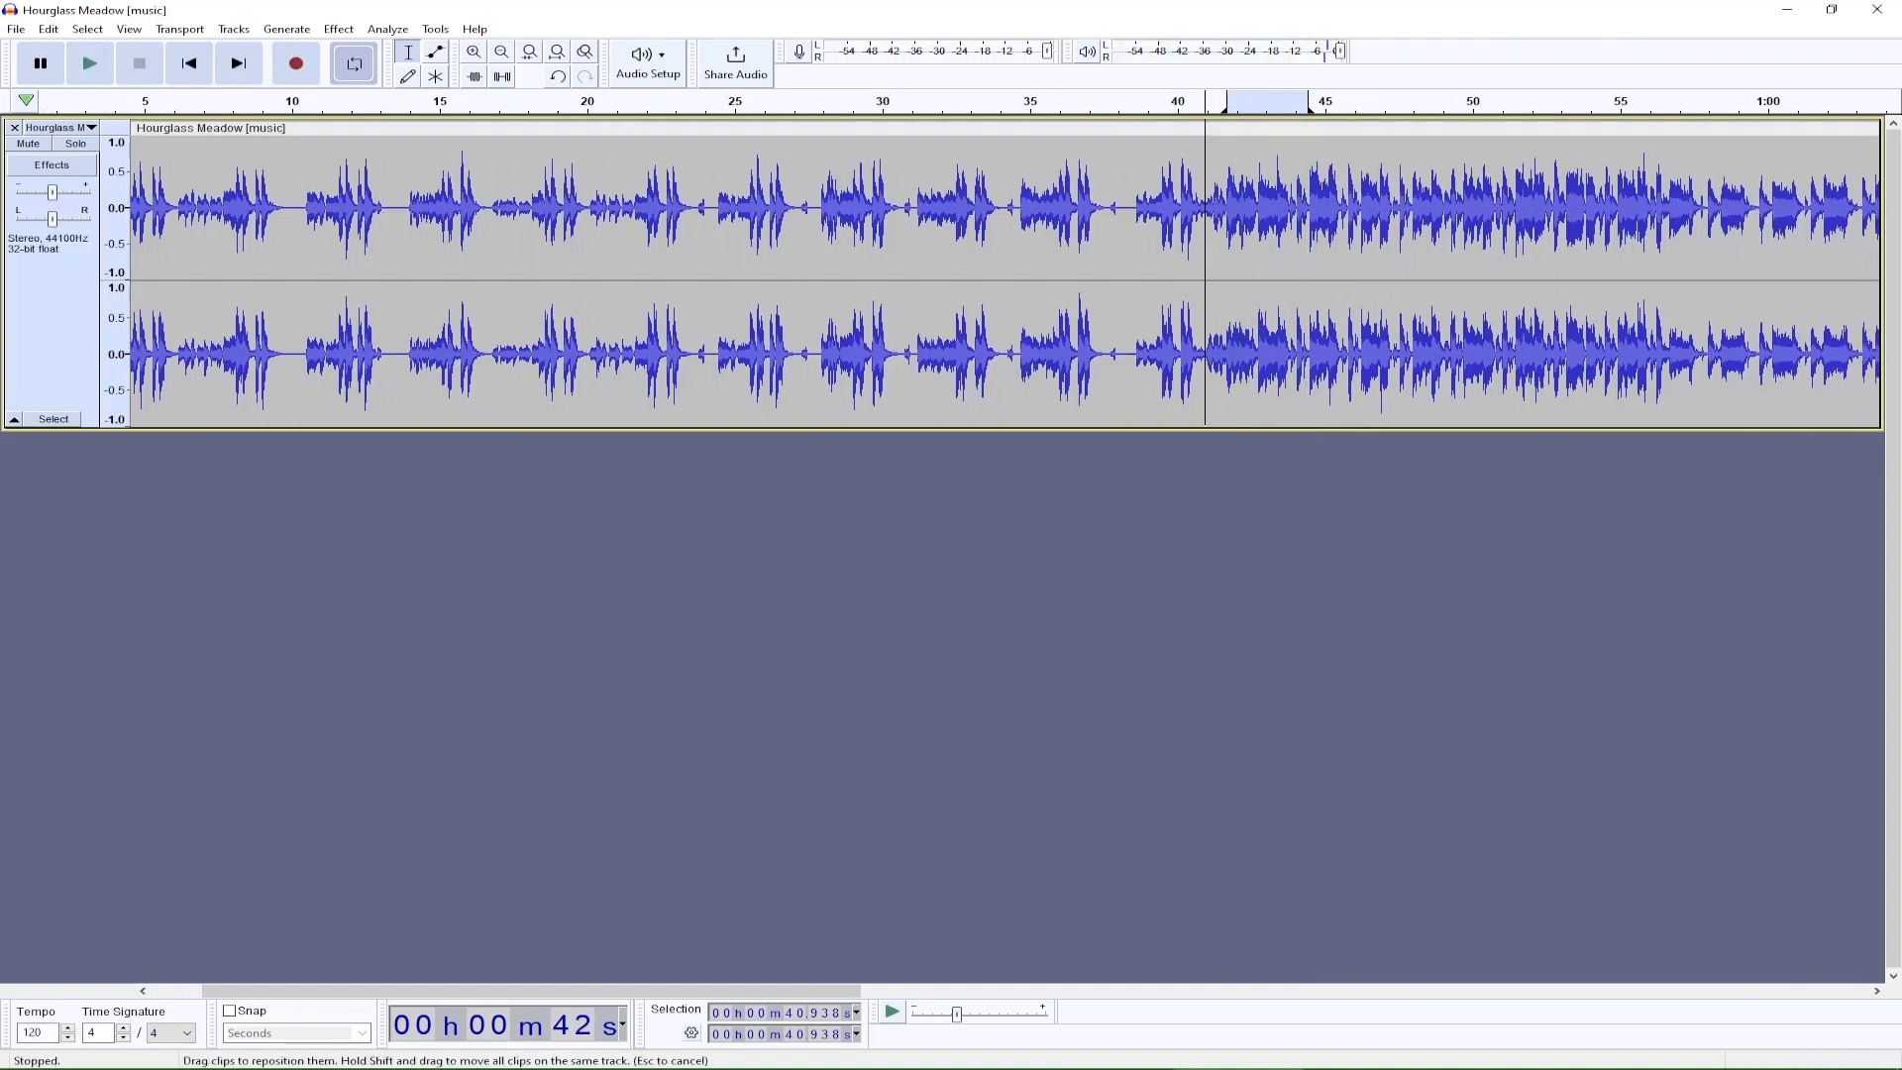
Narrow the looping region to a fraction of a second at about 42.7 s and listen to the repeating snippet.
left_click_drag(1227, 103, 1274, 103)
key("space")
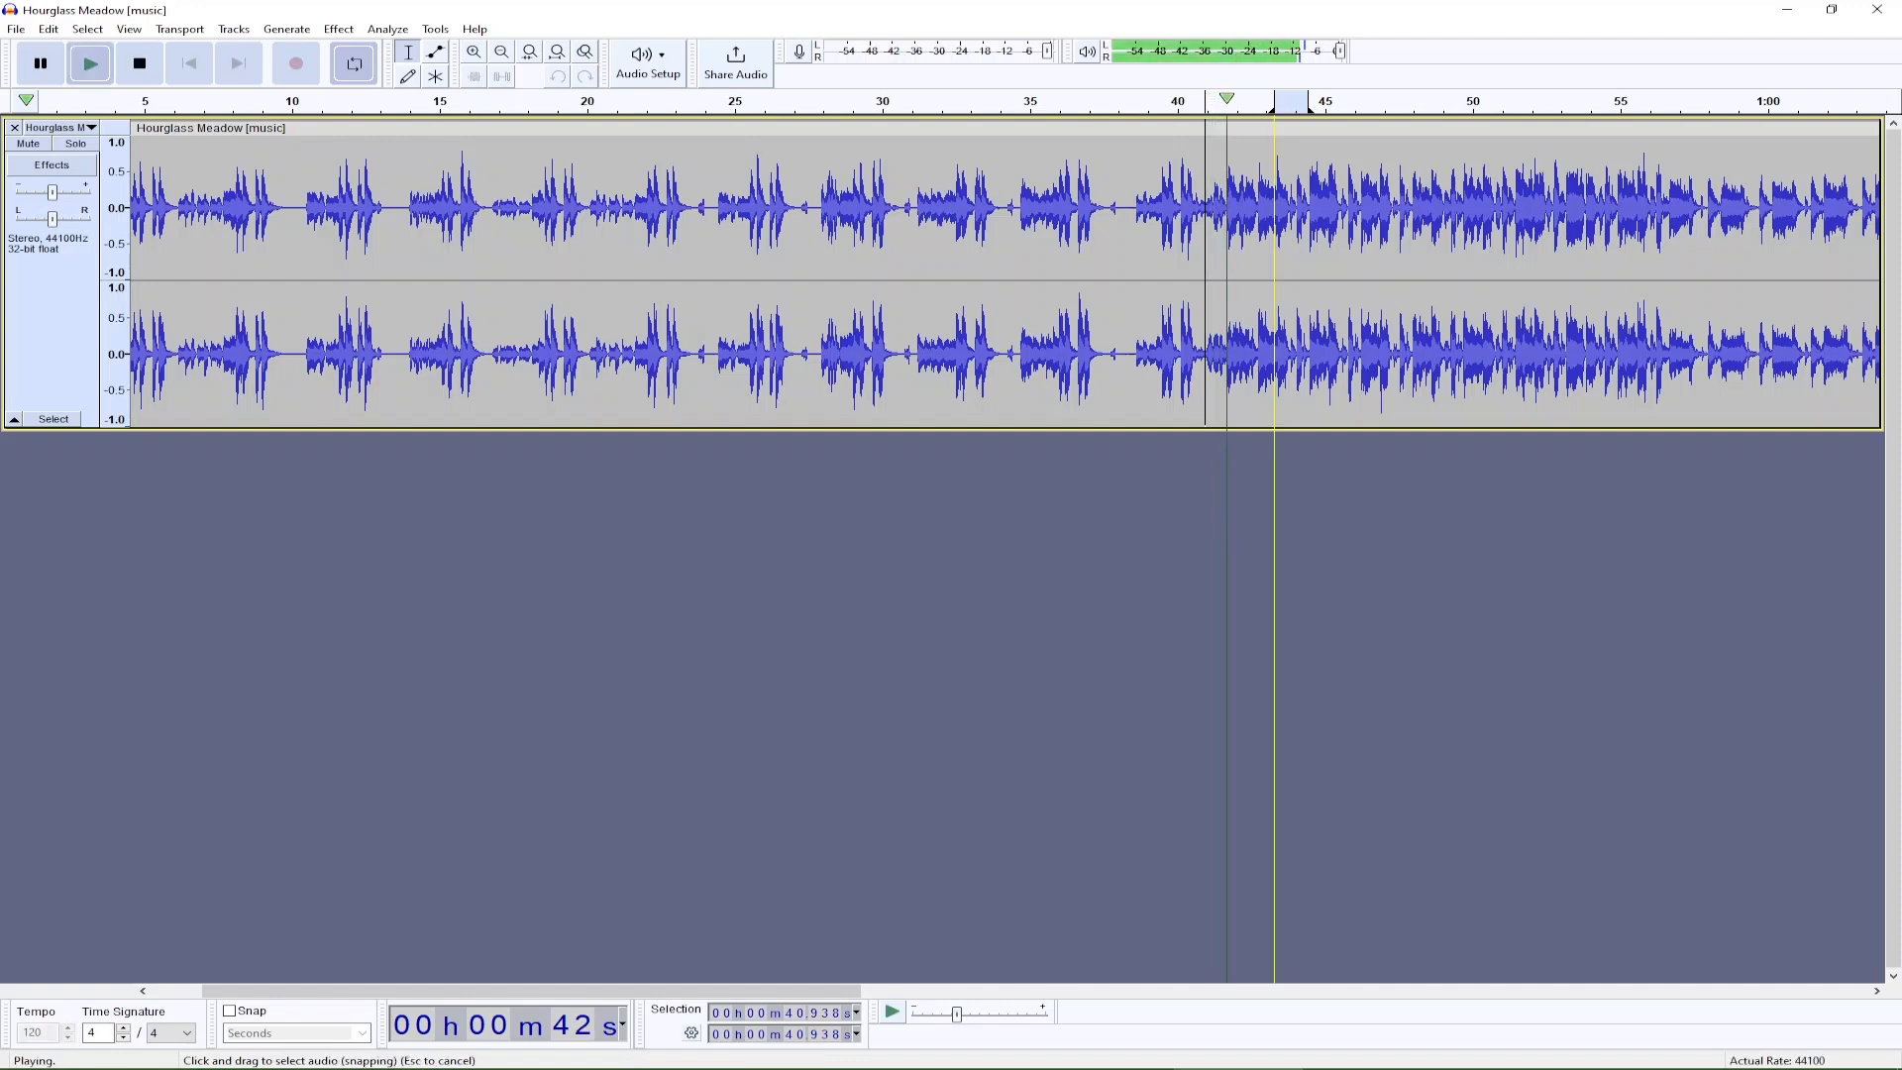
key("space")
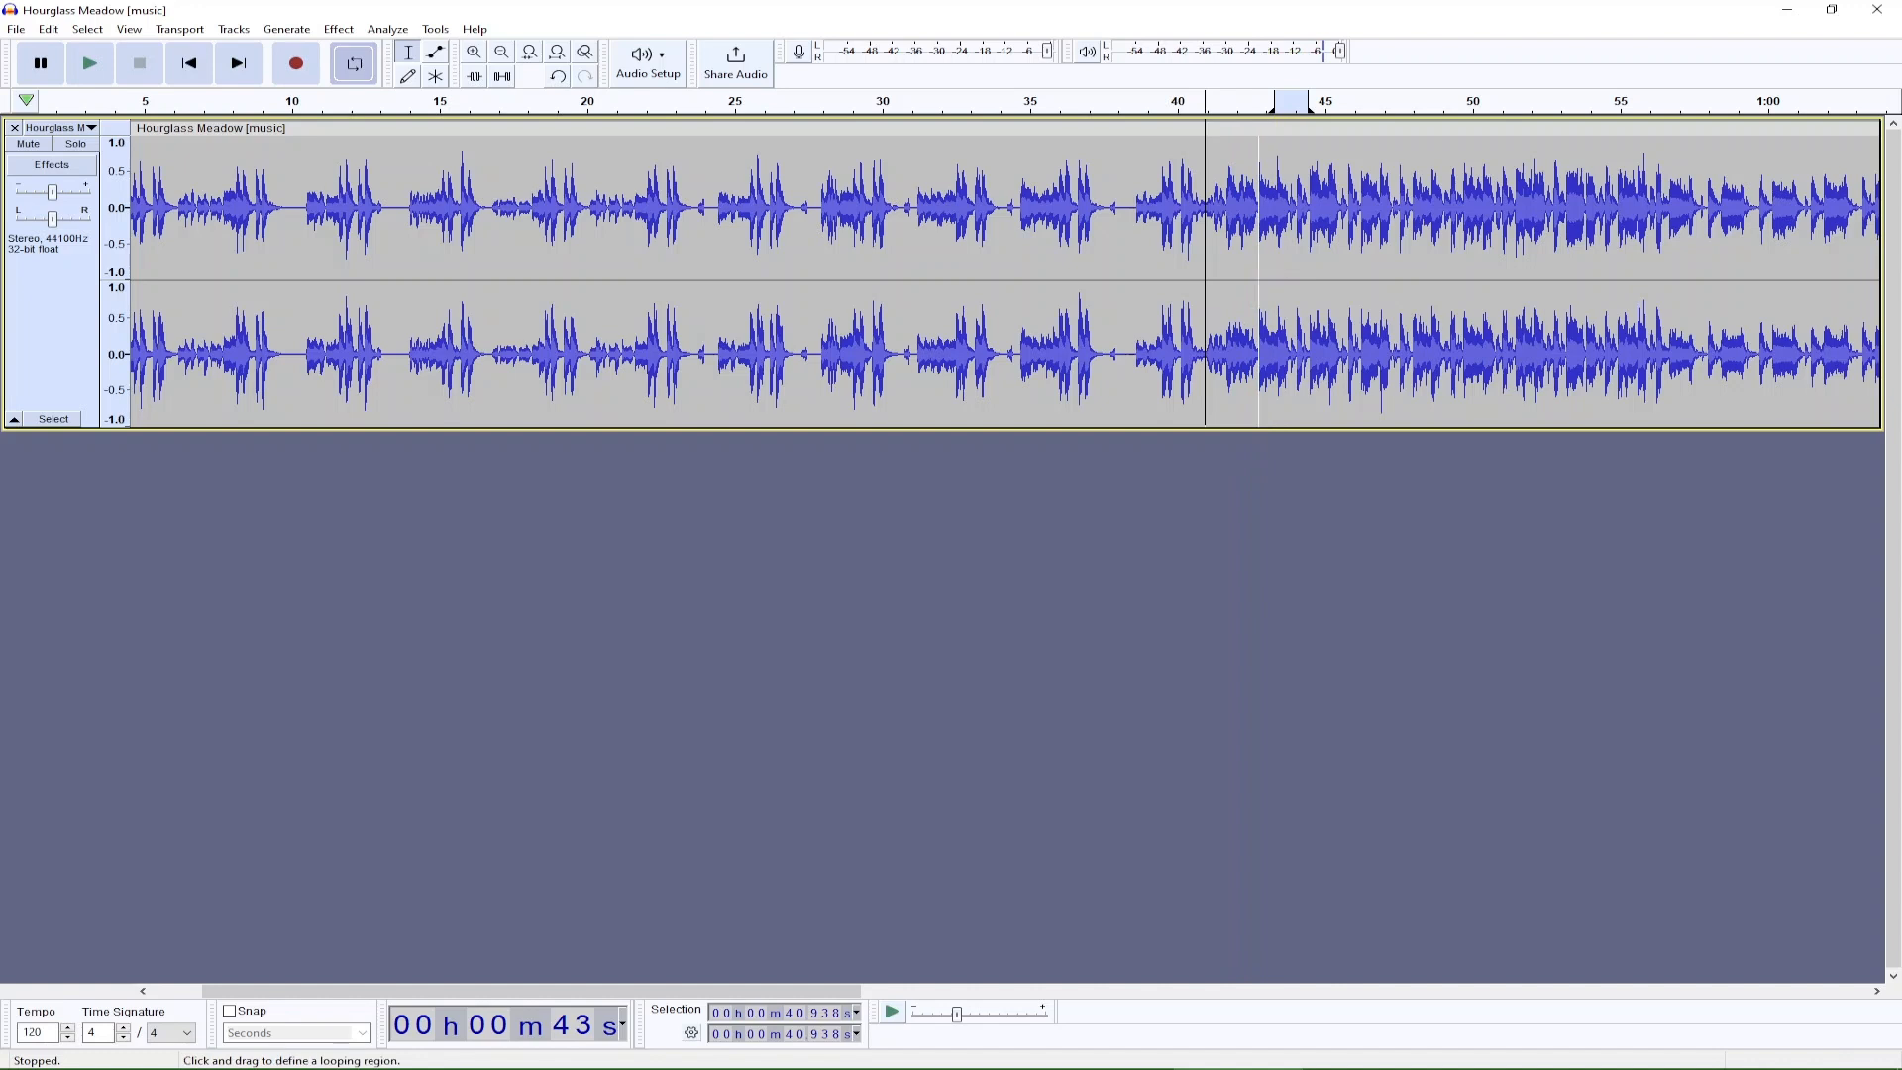
left_click_drag(1289, 102, 1281, 102)
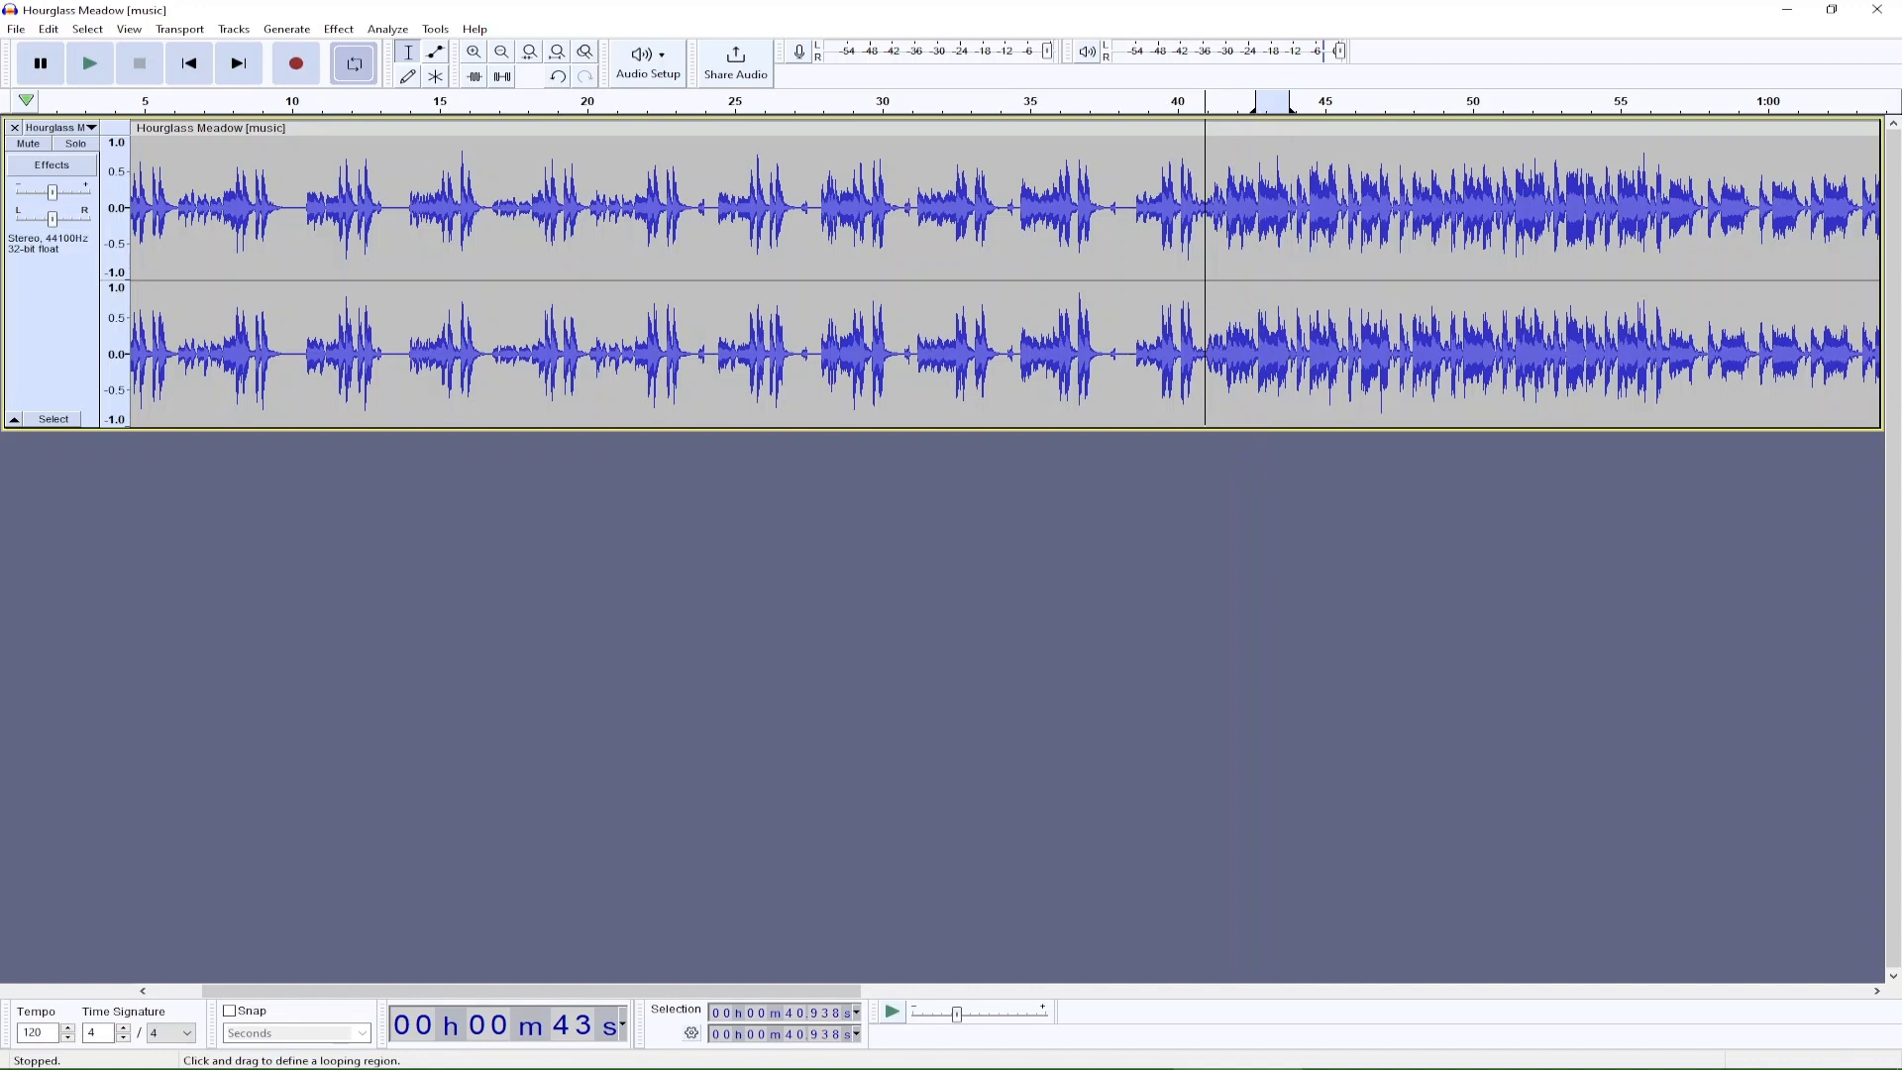
left_click_drag(1289, 103, 1273, 103)
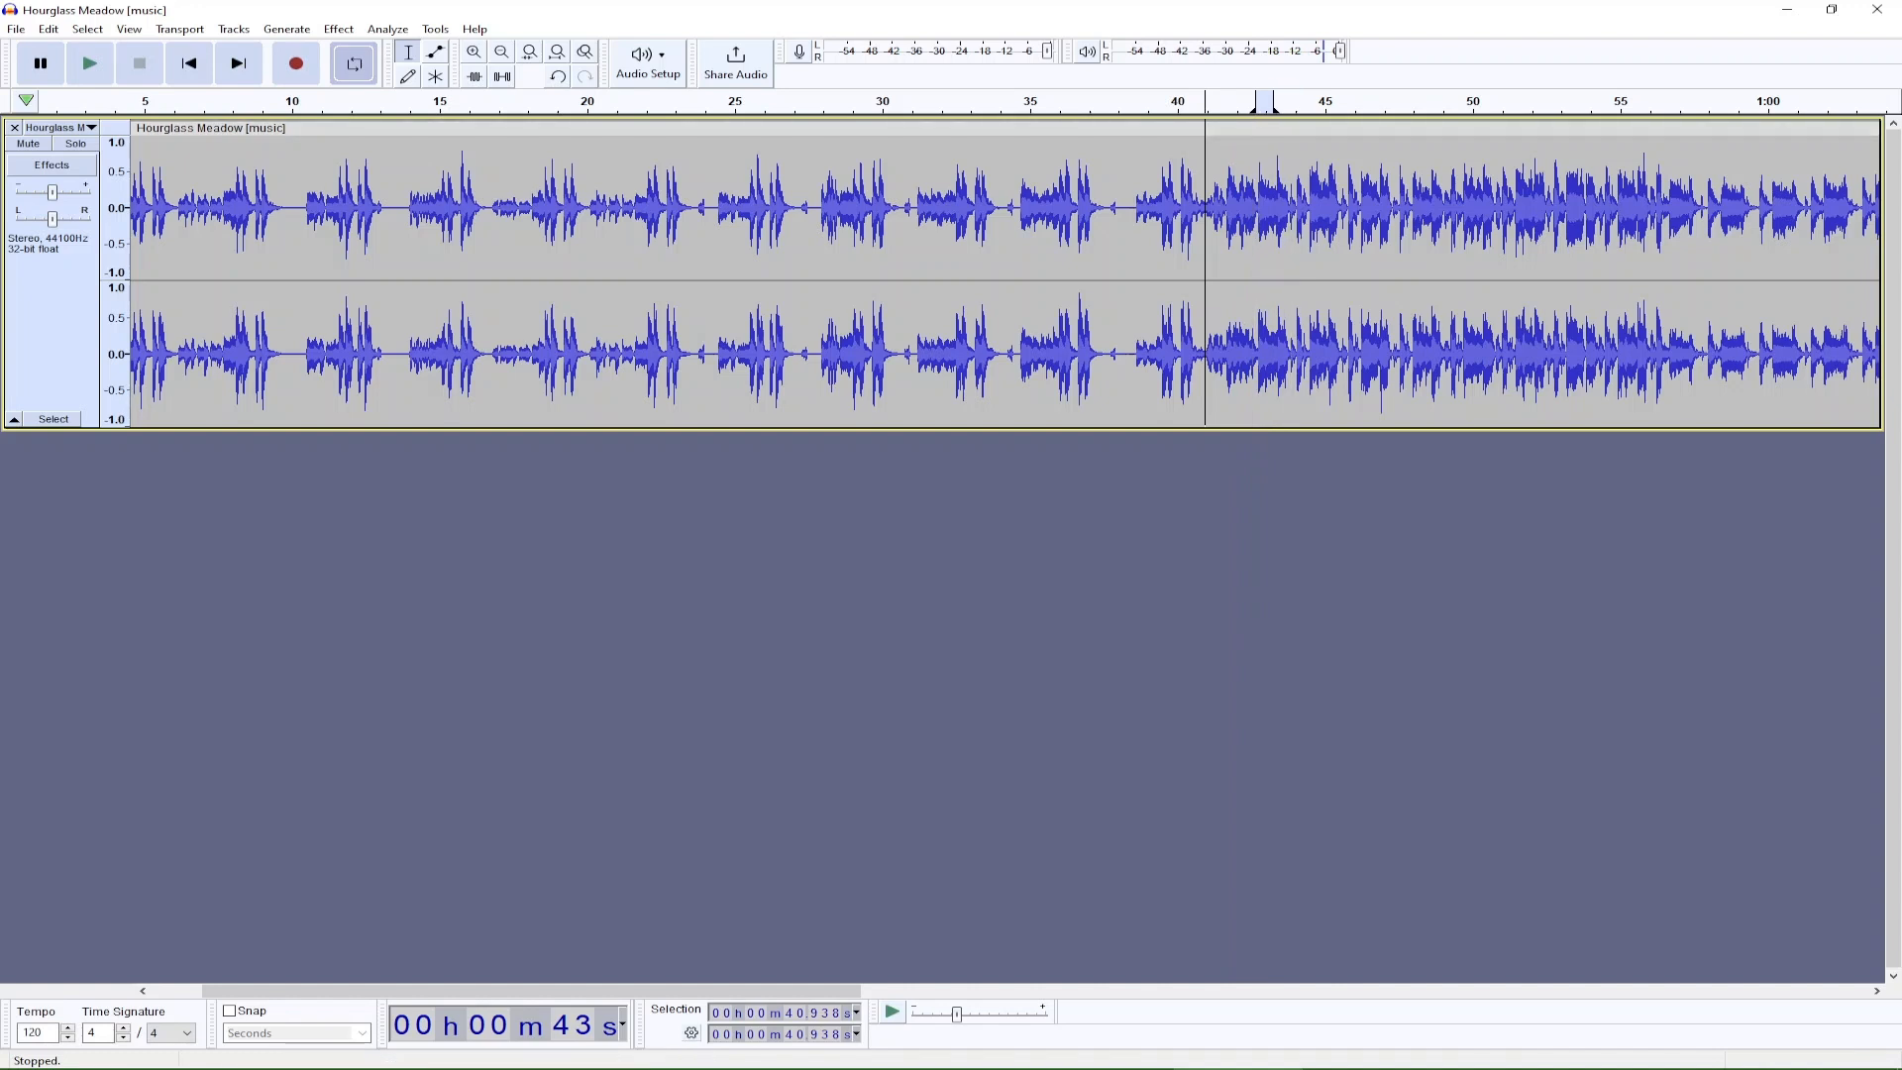
key("space")
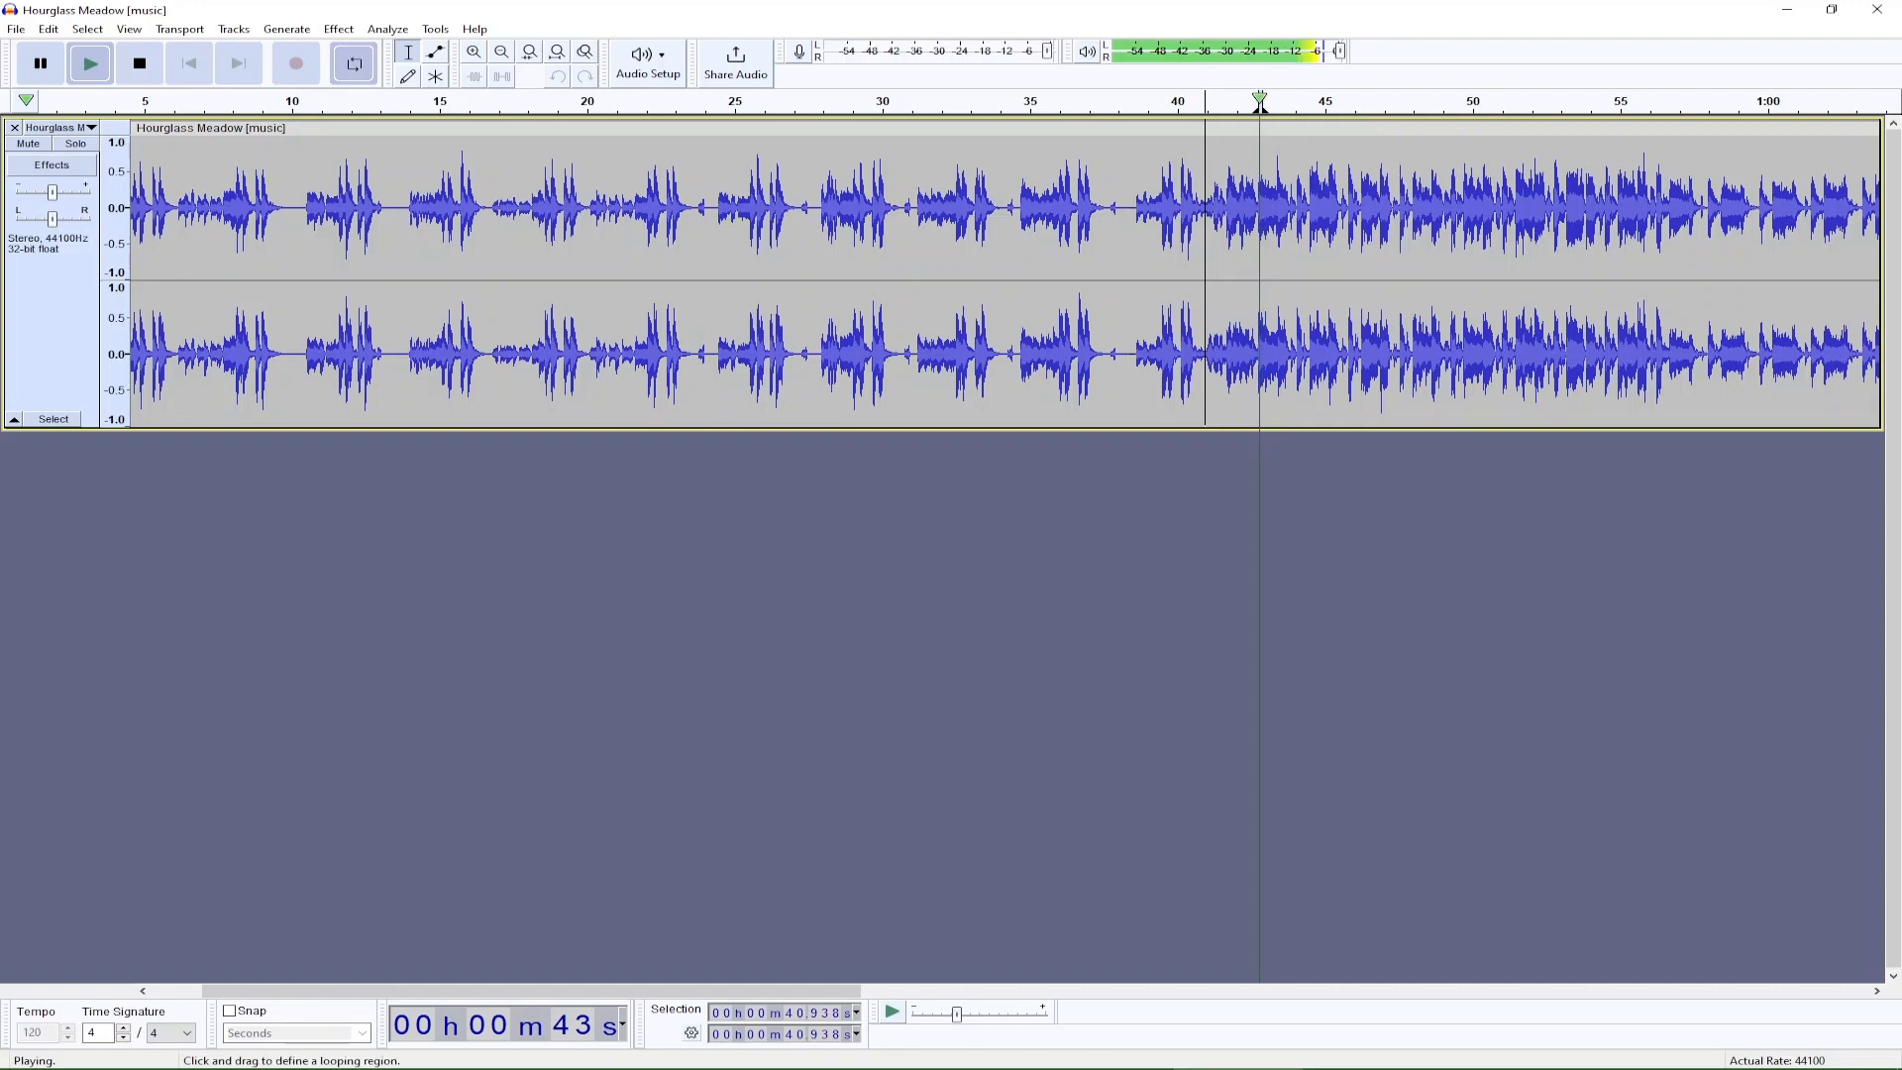
key("space")
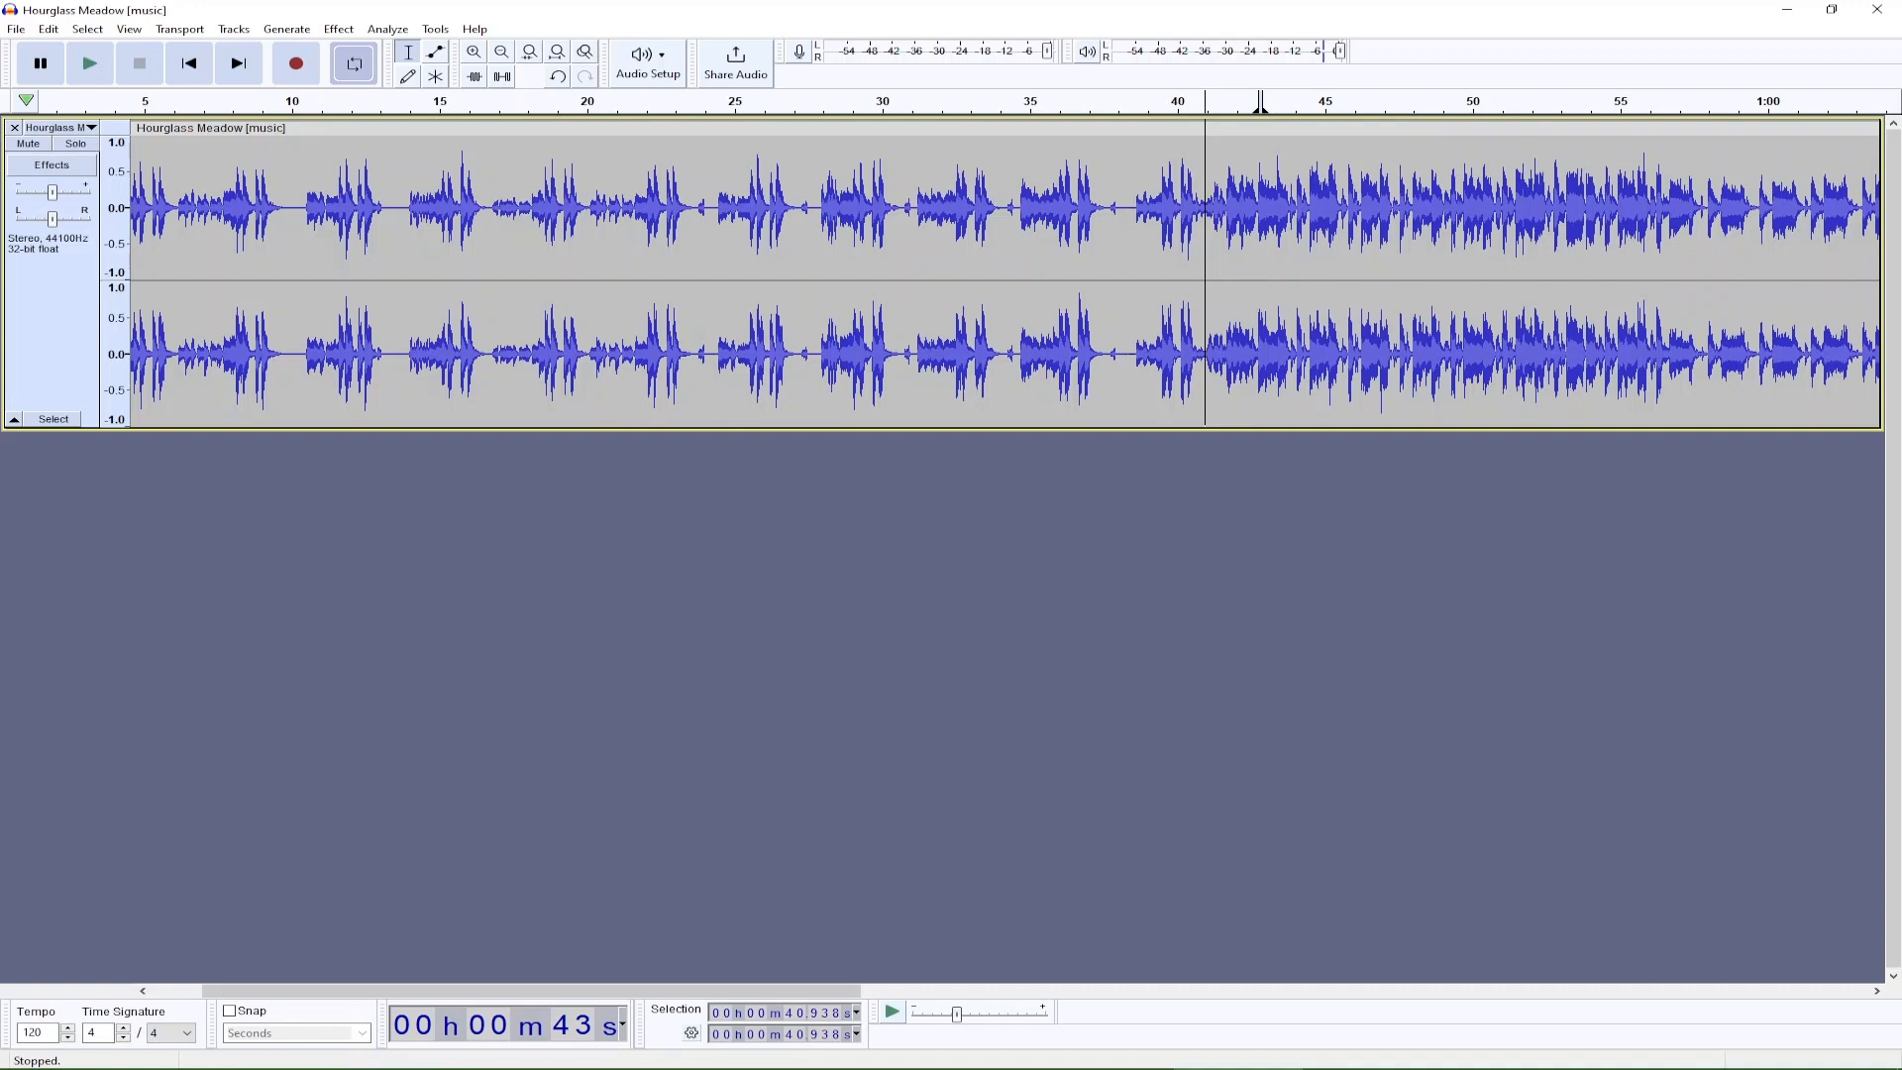
Switch to the hourglass meadow score in MuseScore and examine its parts from the opening through the later key changes.
mouse_move(1238, 1068)
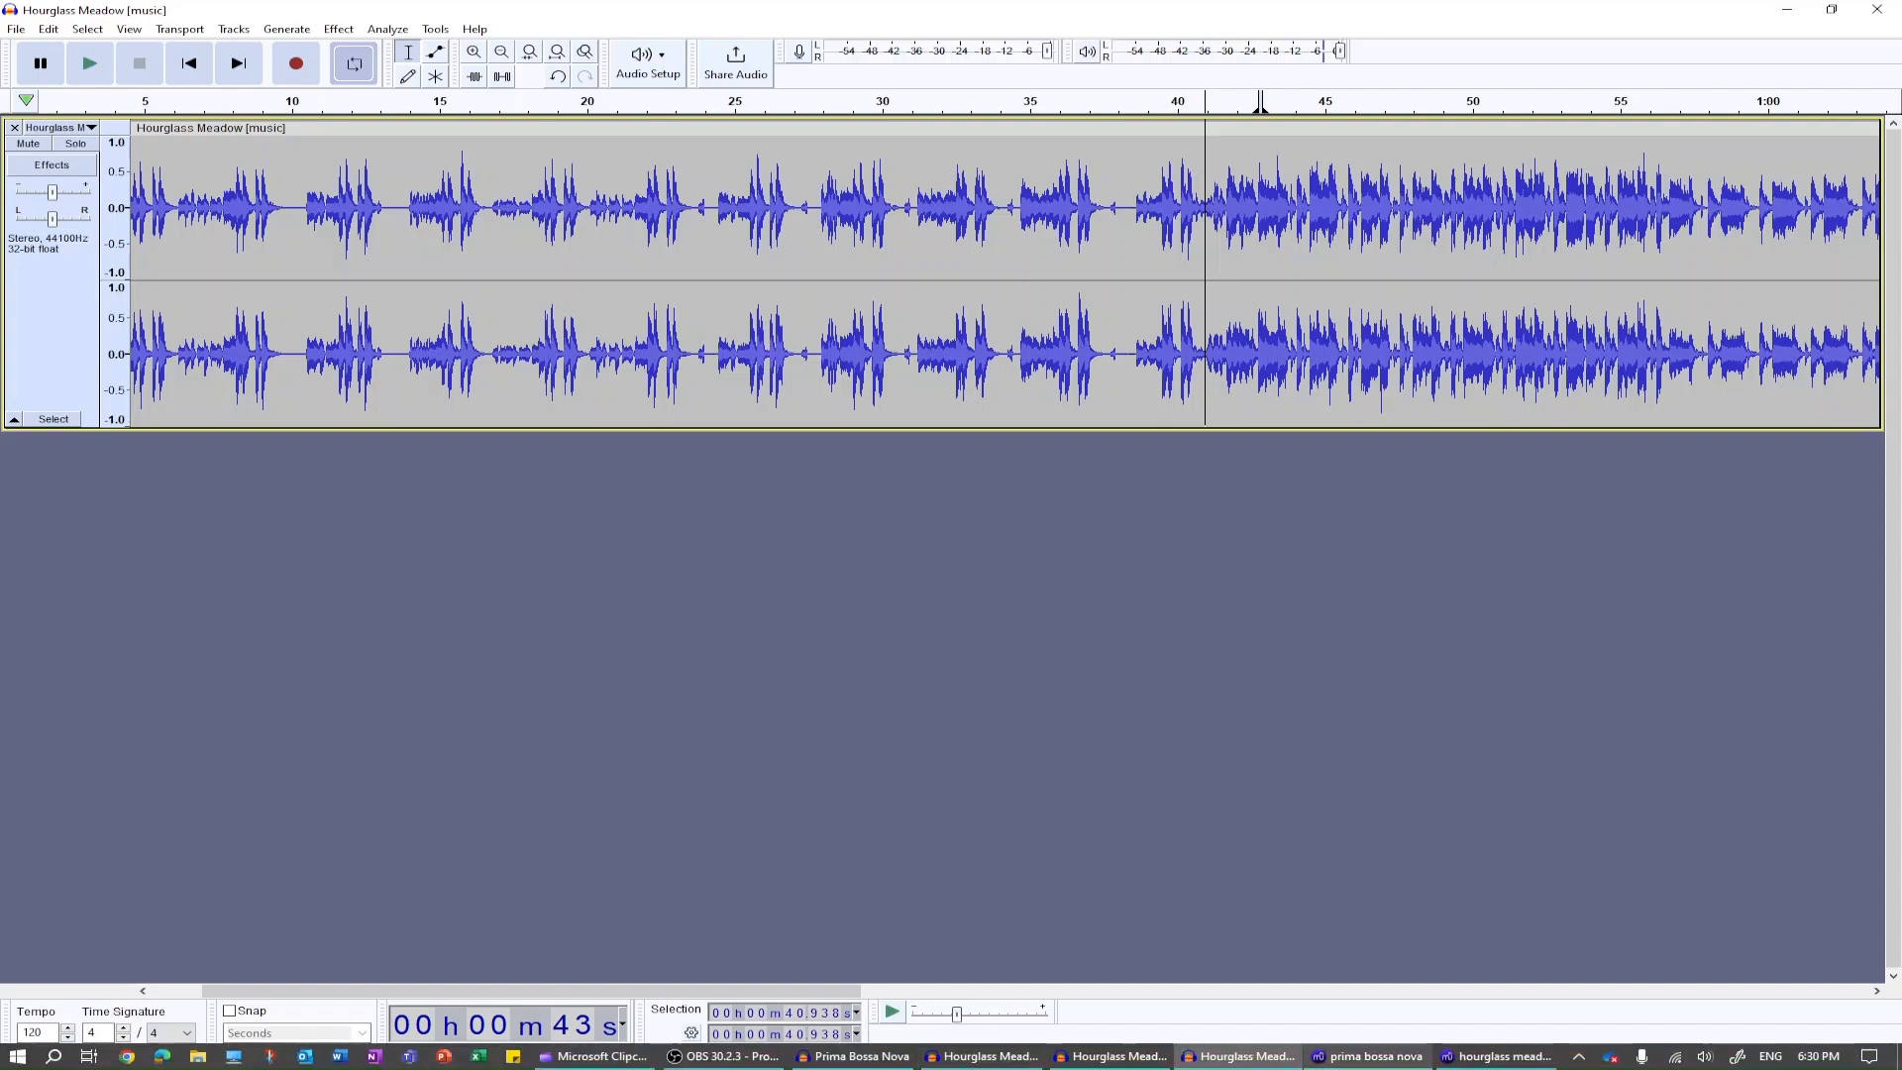
left_click(1495, 1056)
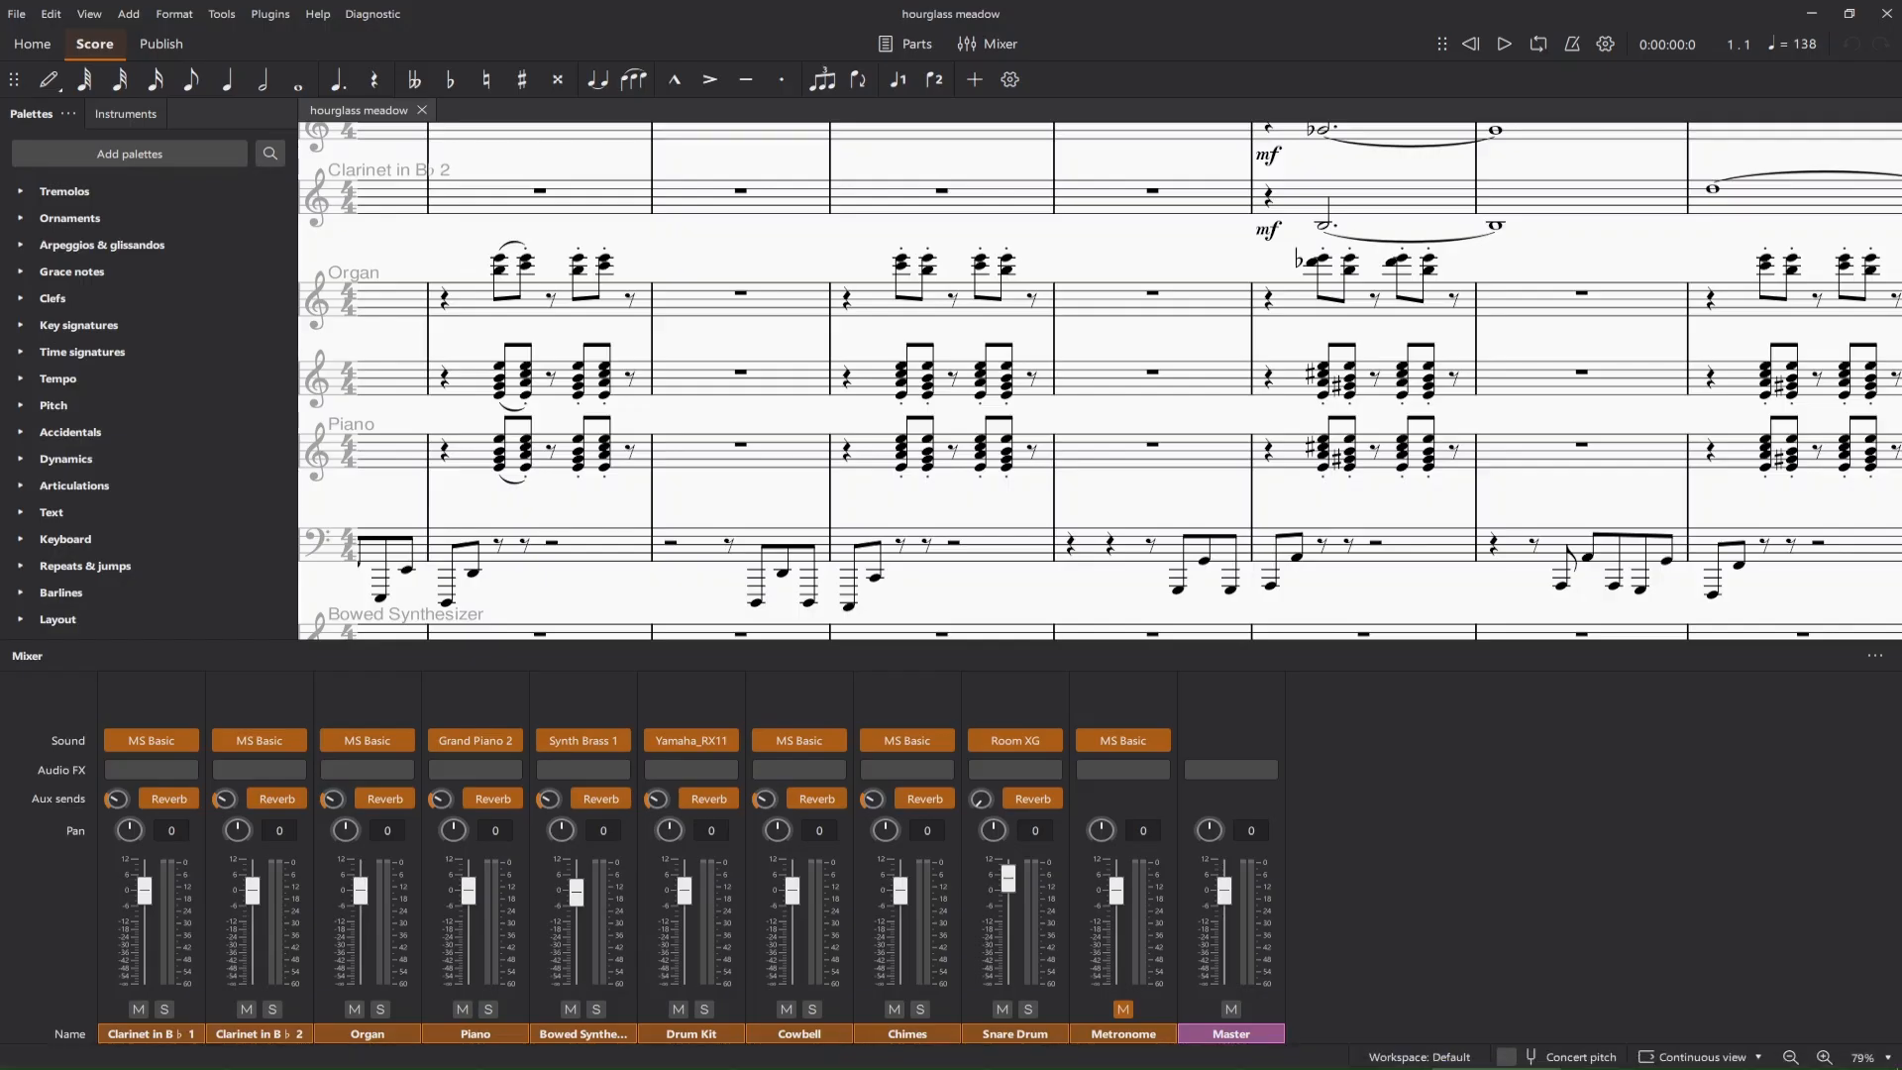
scroll(1099, 380, "right", 10)
scroll(1100, 381, "left", 20)
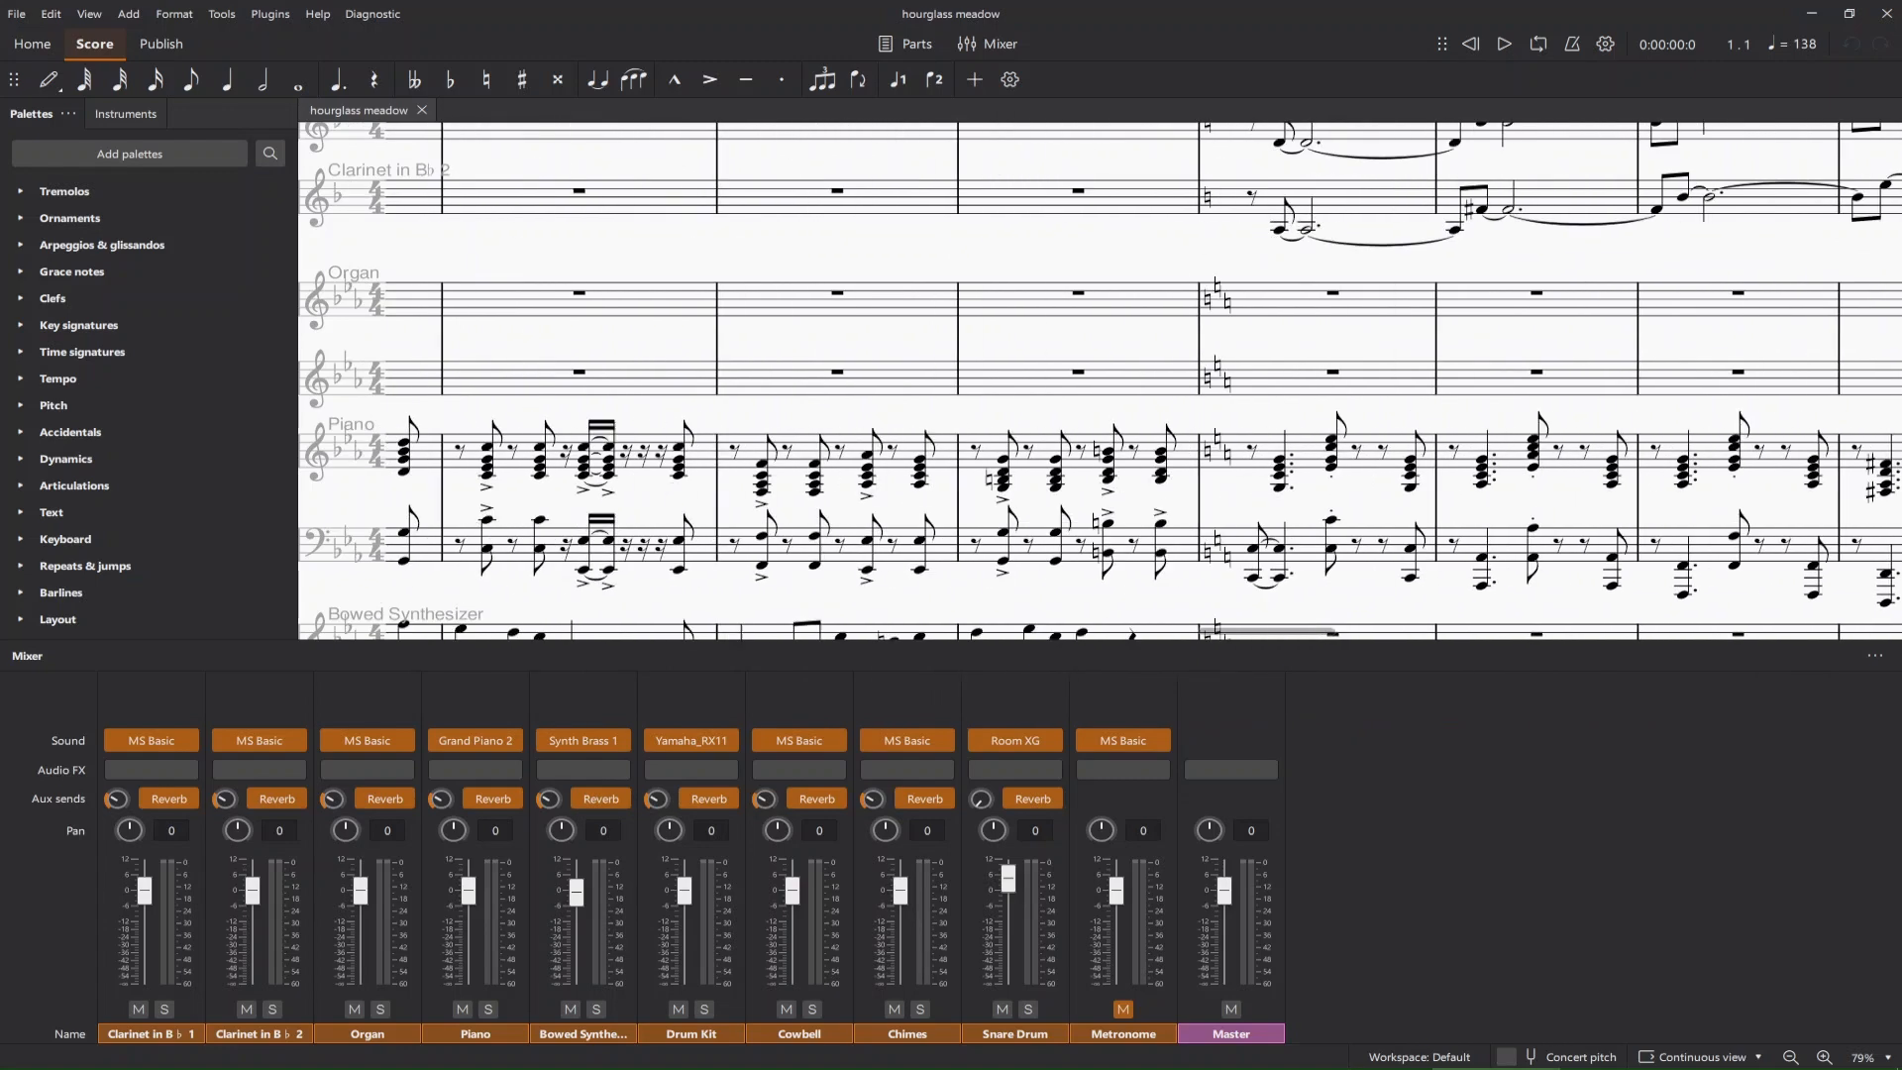
scroll(1100, 380, "left", 15)
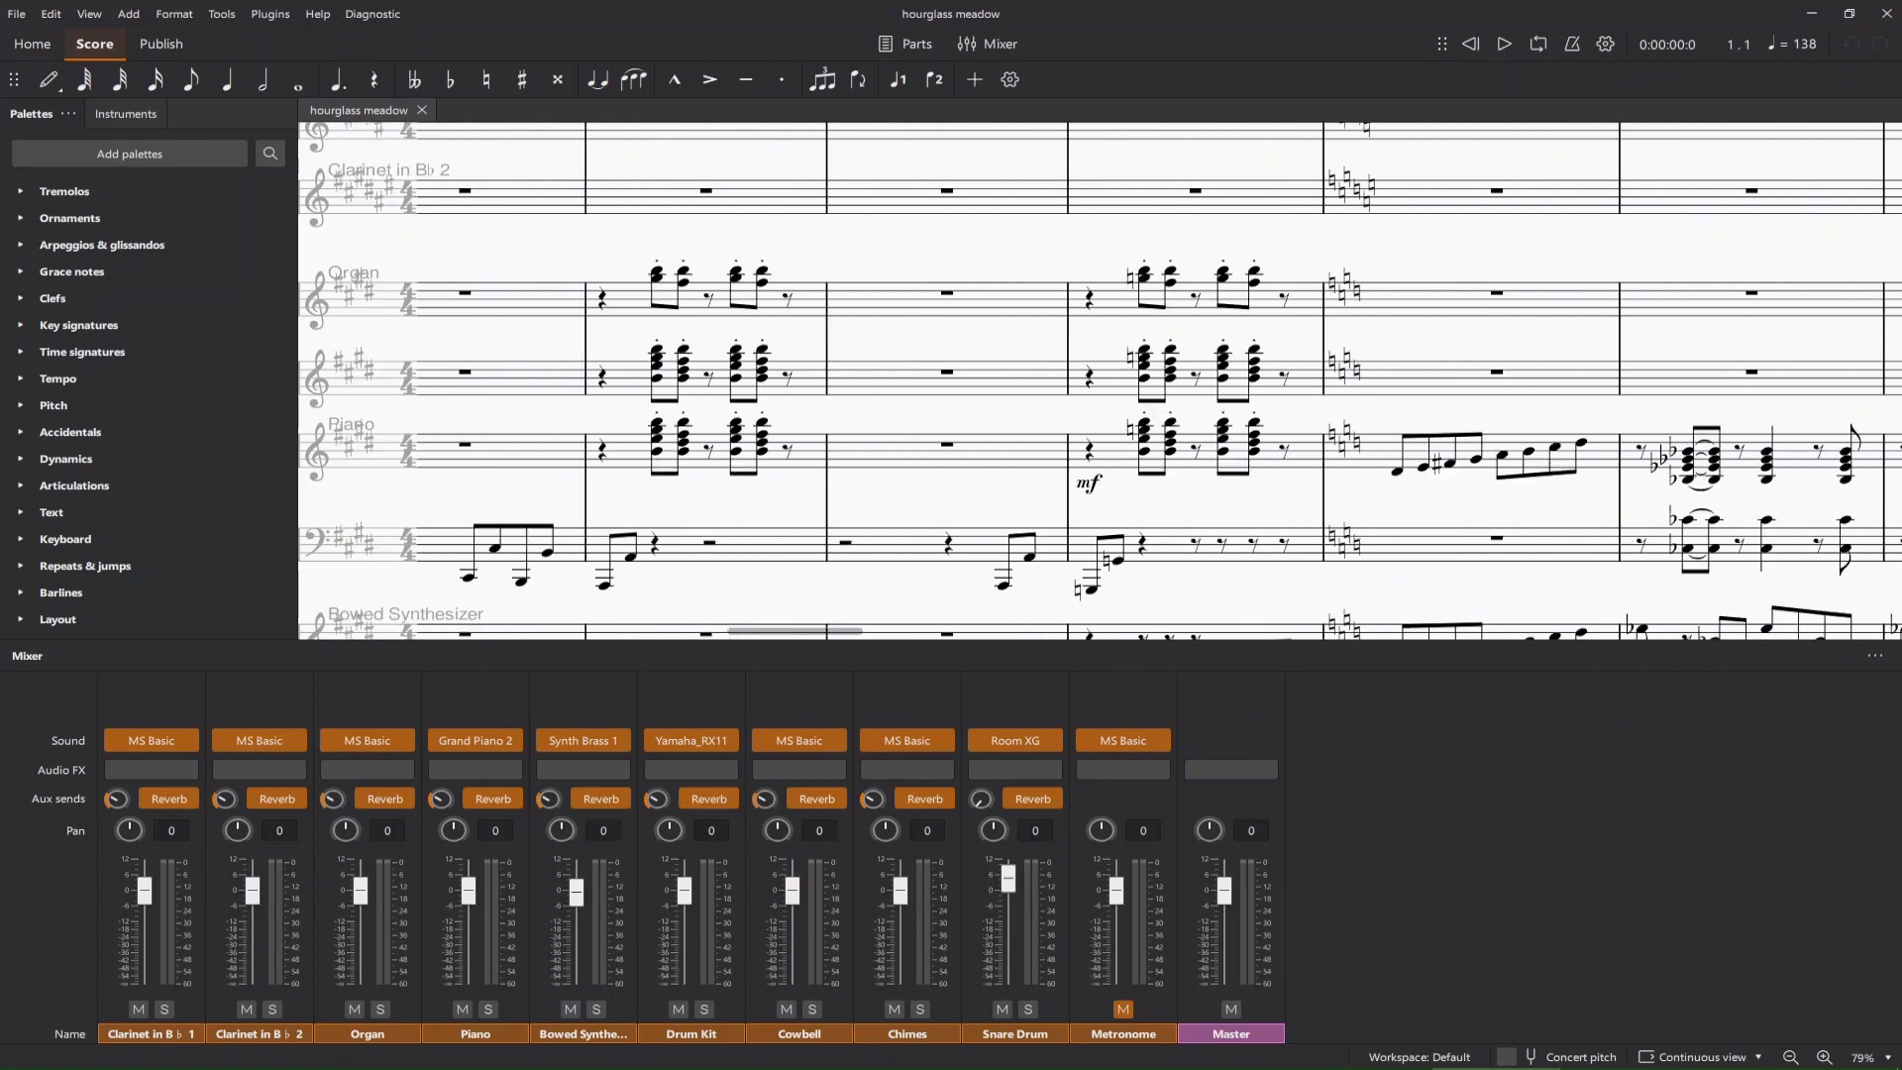
scroll(1099, 381, "left", 15)
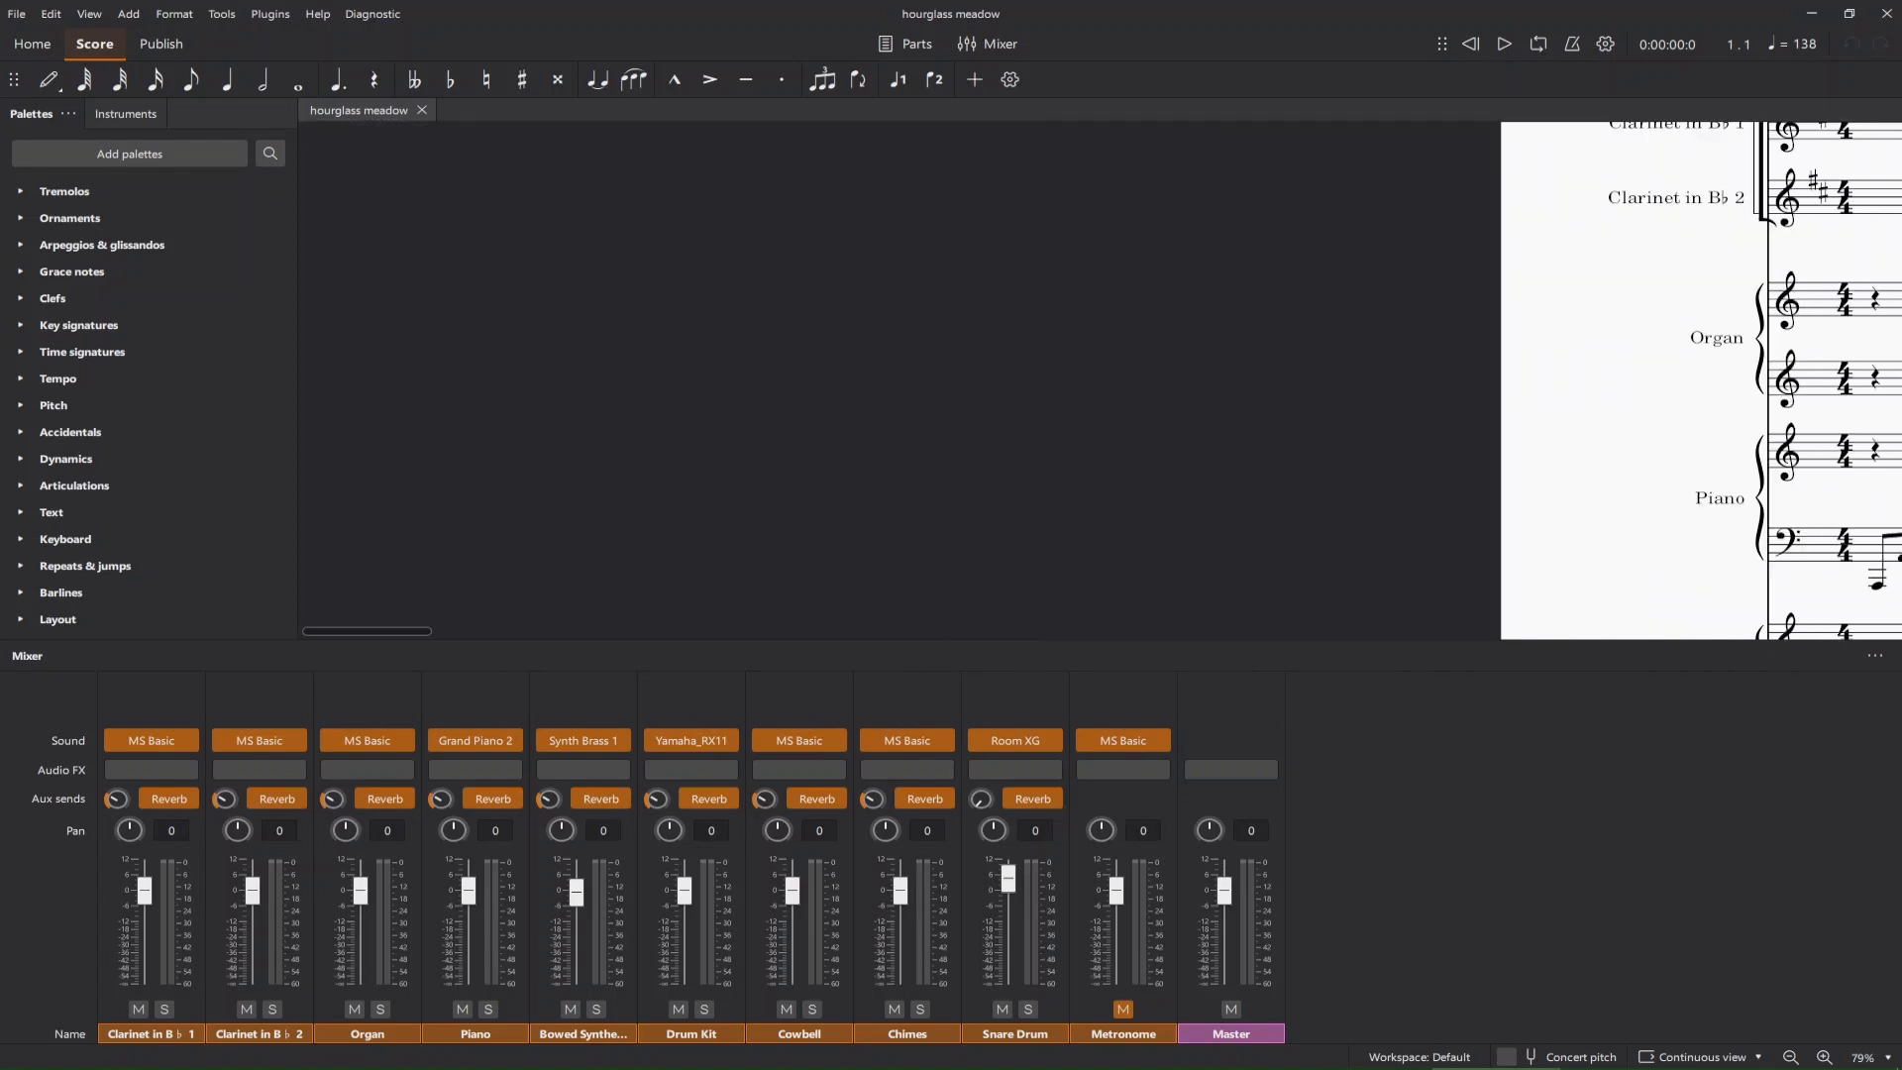
scroll(1377, 391, "right", 10)
scroll(1376, 392, "down", 1)
scroll(1377, 391, "up", 5)
scroll(1377, 391, "down", 14)
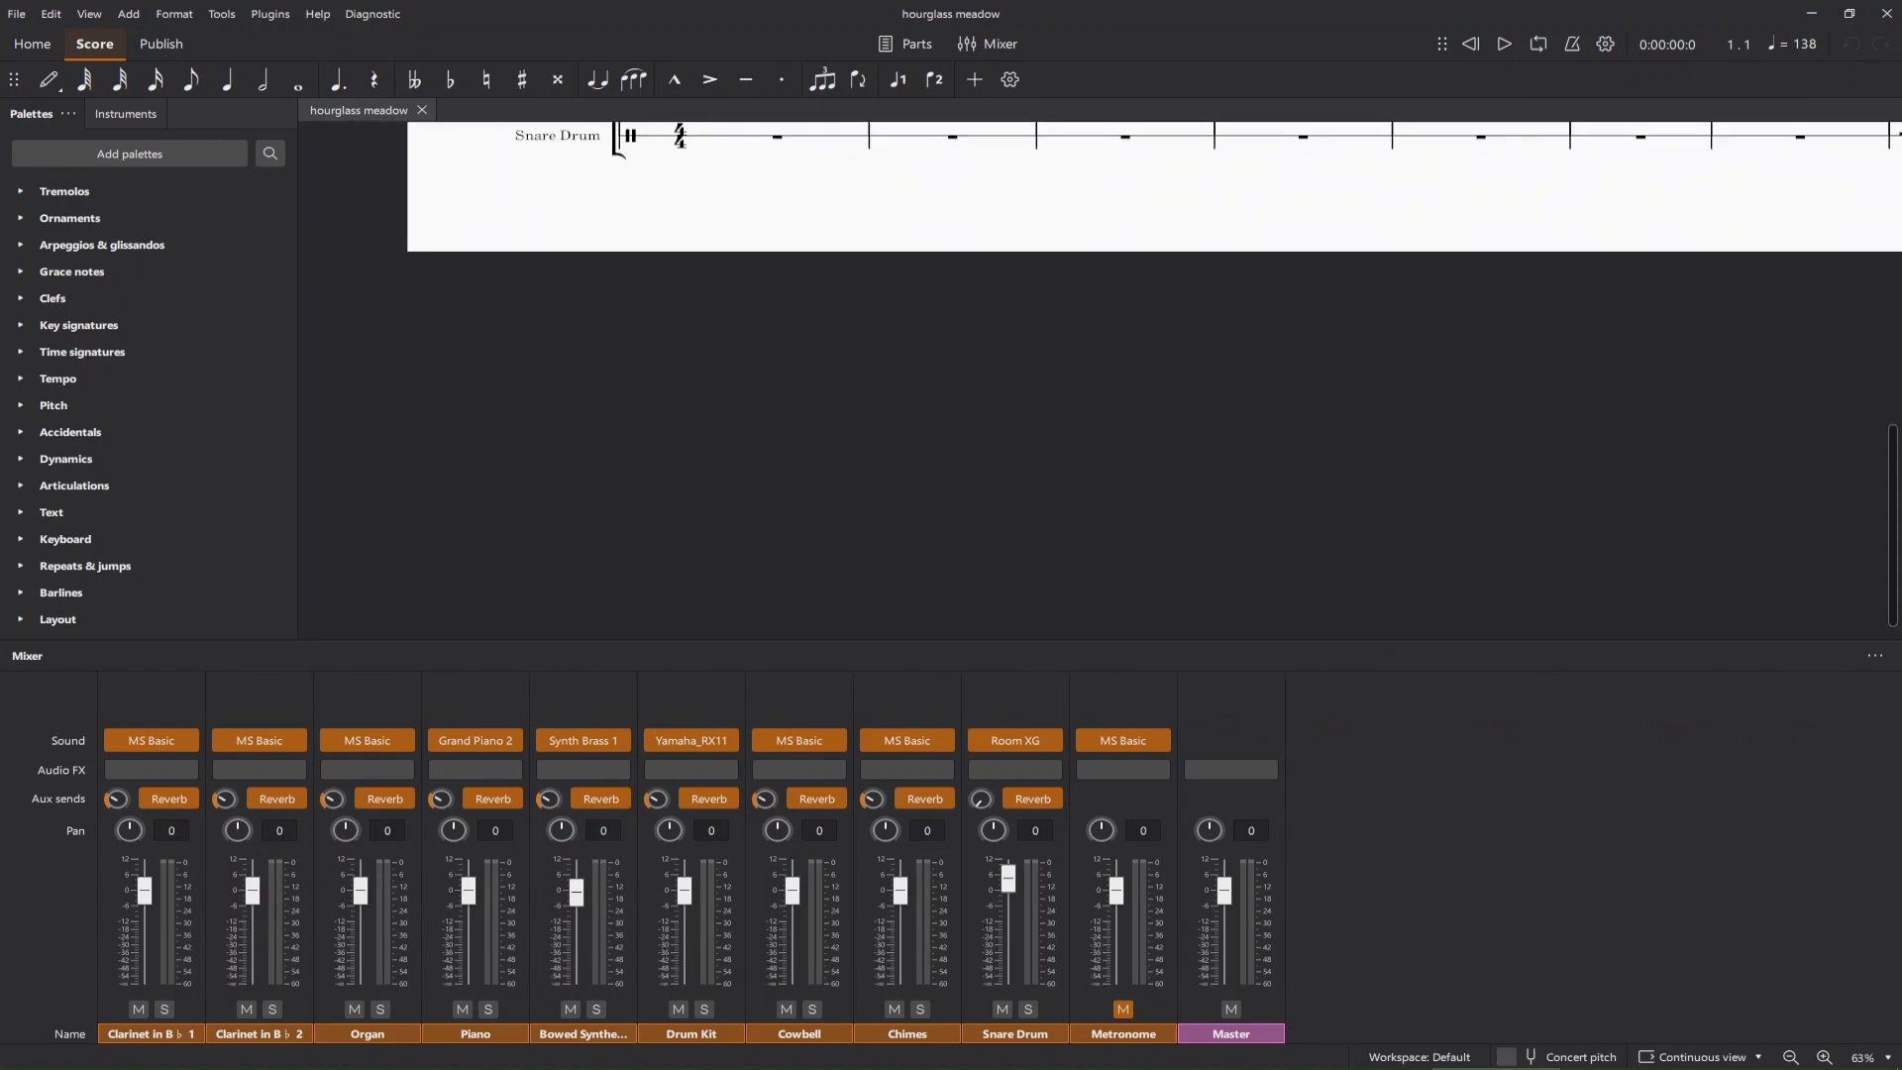
scroll(1100, 380, "up", 18)
scroll(1100, 381, "down", 8)
scroll(1100, 380, "right", 15)
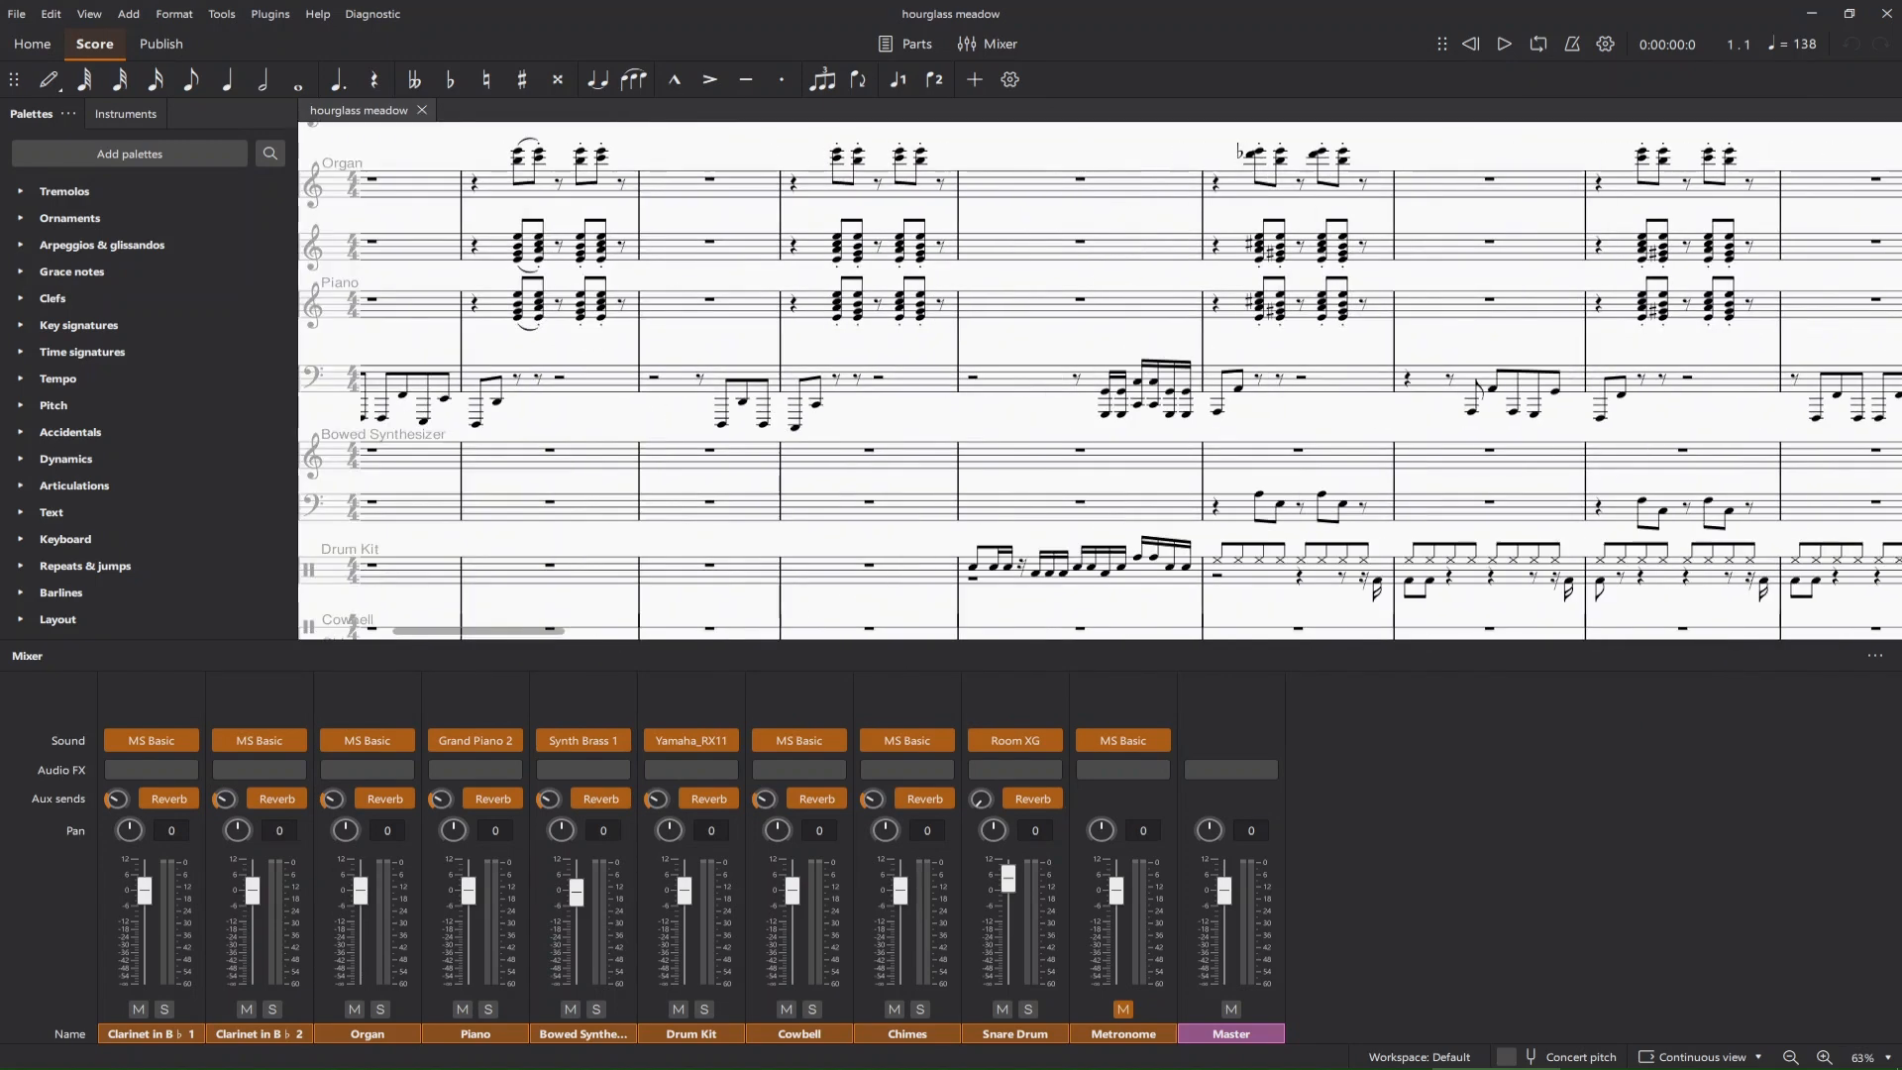
scroll(1100, 381, "right", 8)
Switch to the prima bossa nova score and examine its string, Electric Bass and Drum Kit parts.
key("alt+Tab")
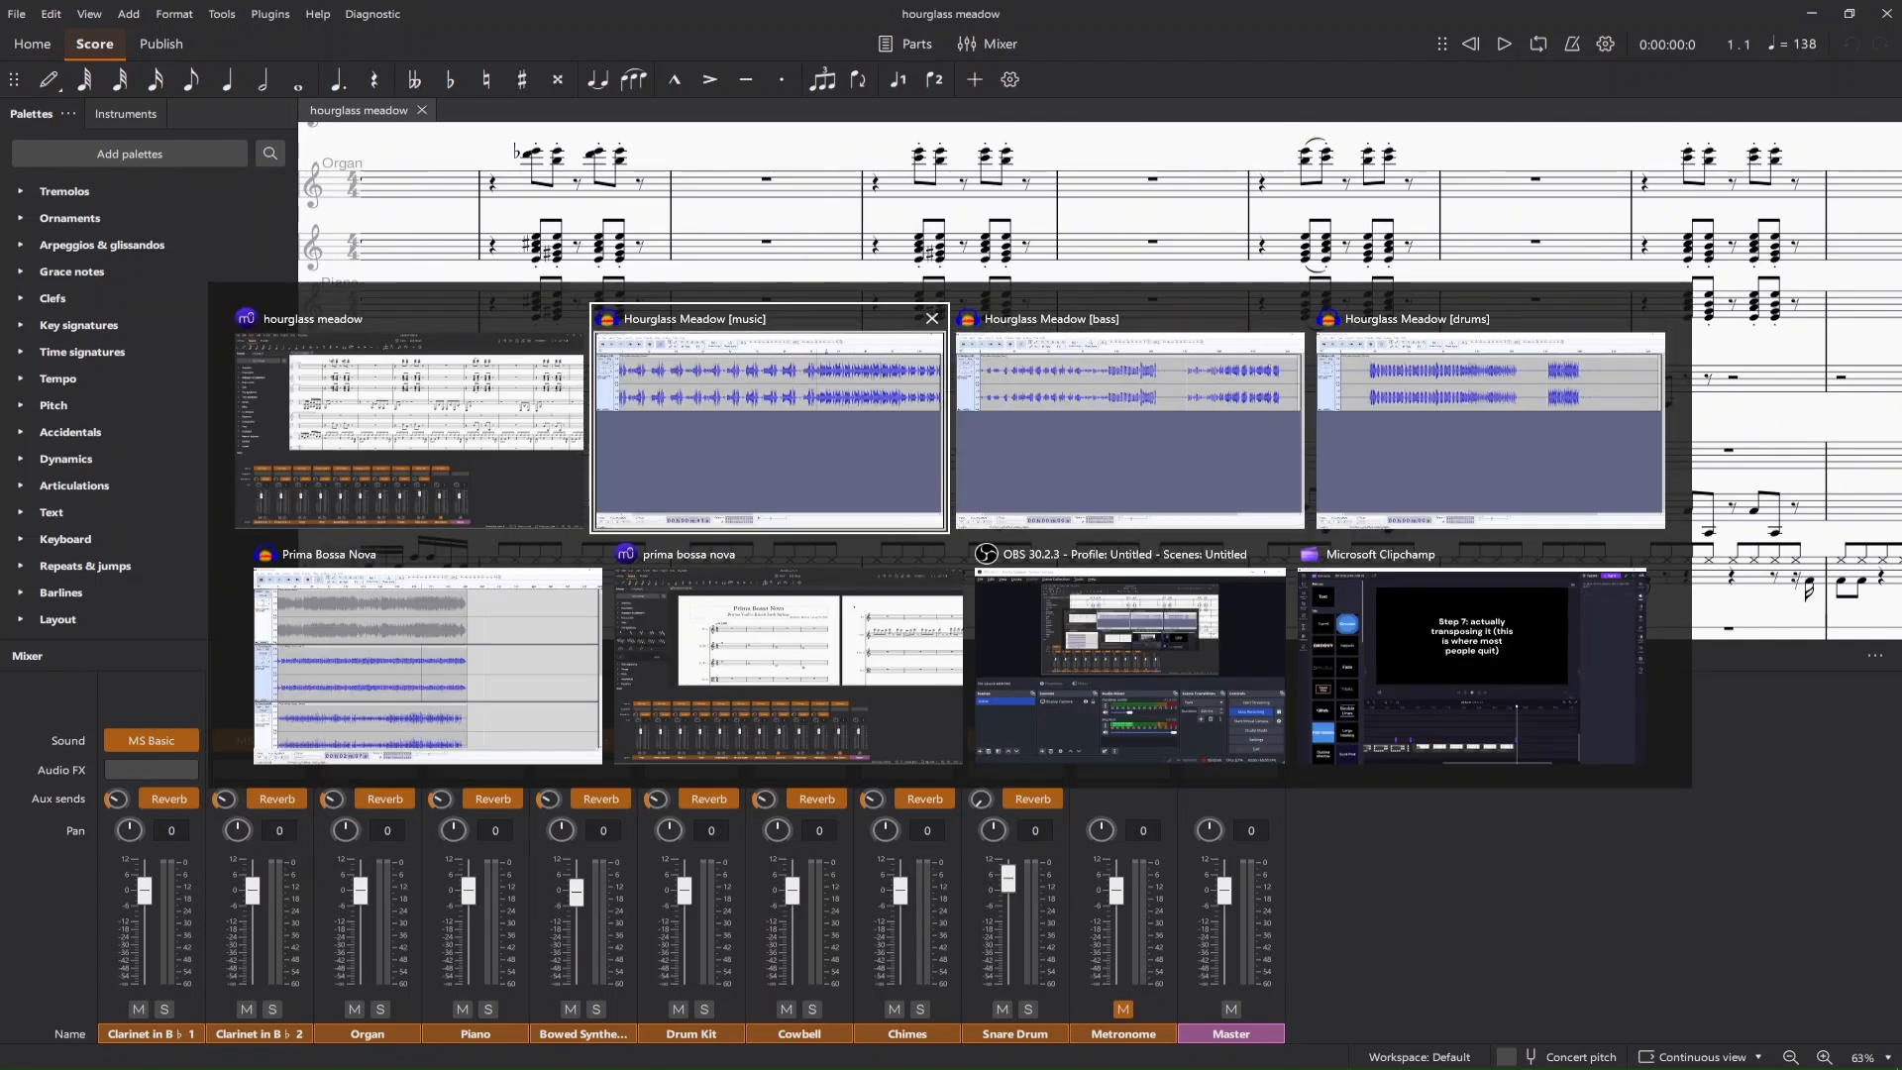
left_click(793, 625)
scroll(792, 595, "down", 6)
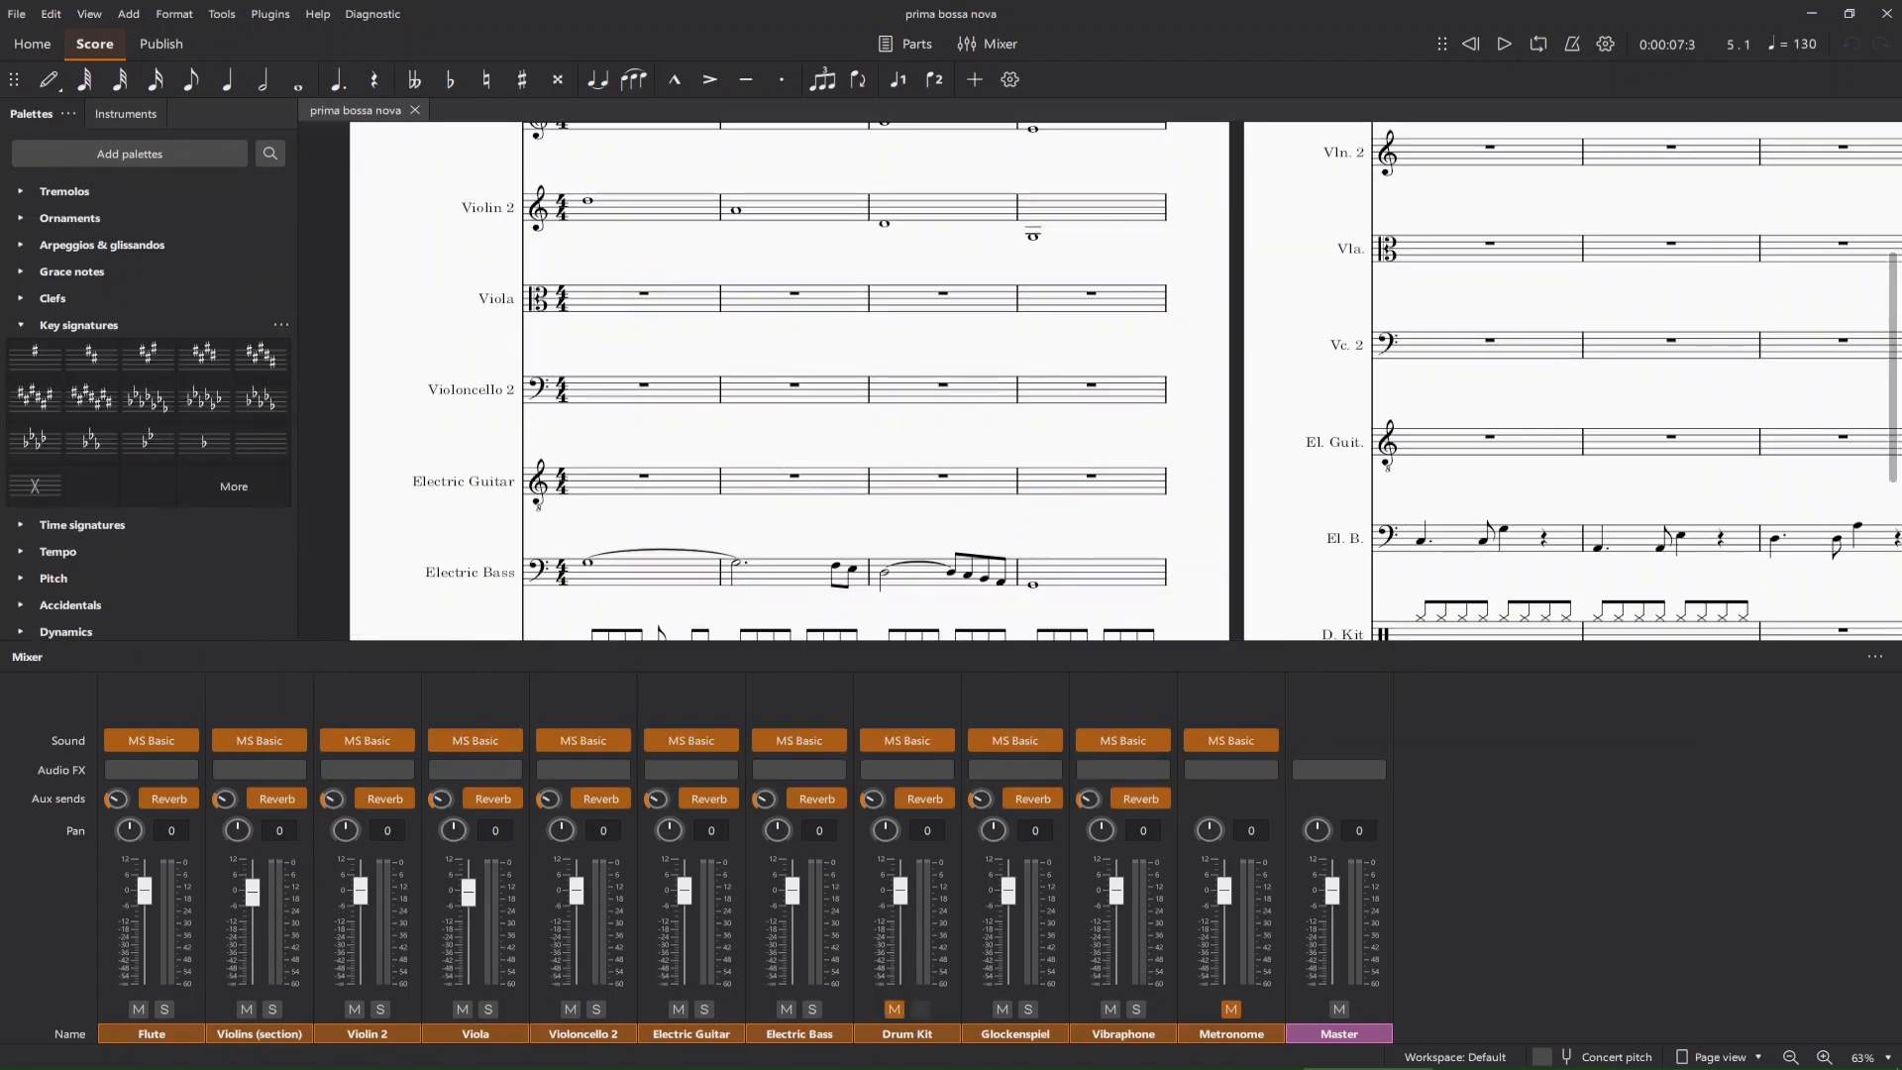
scroll(793, 381, "down", 6)
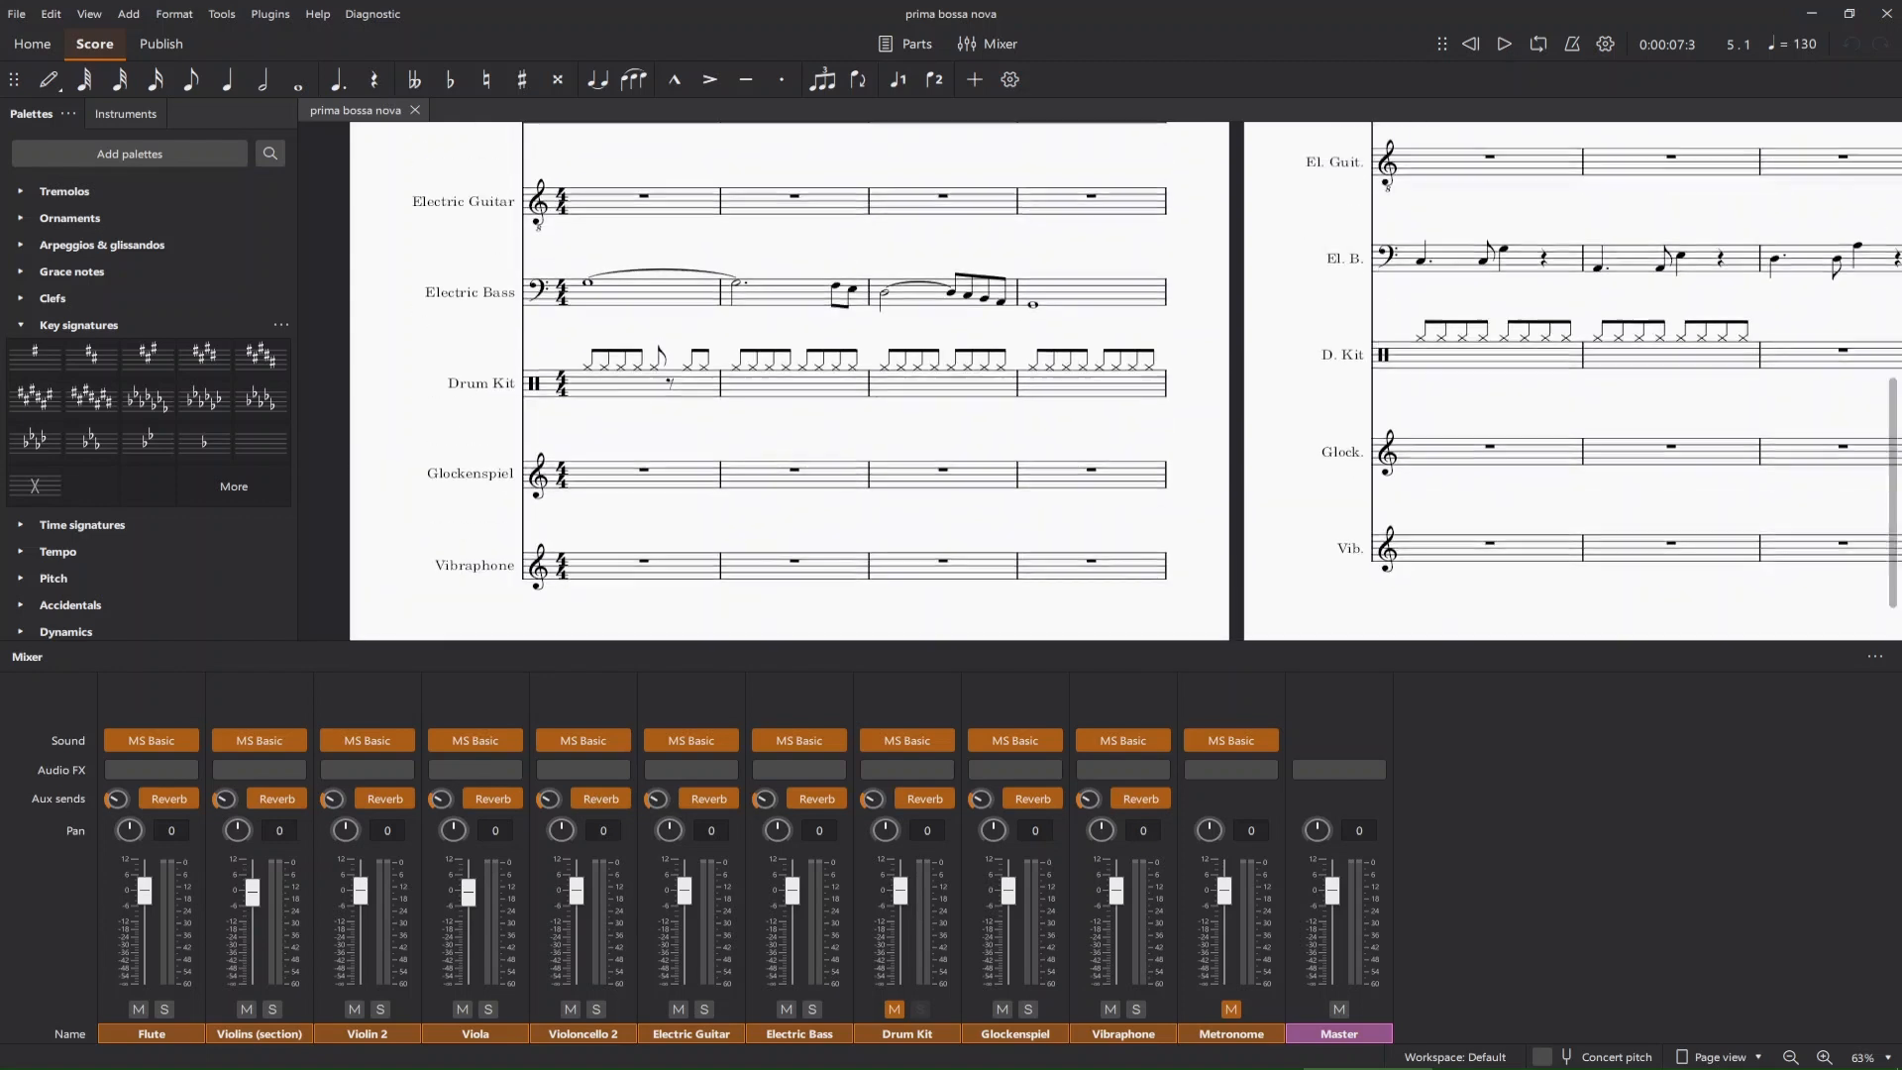
scroll(793, 381, "up", 10)
Switch to the Prima Bossa Nova project in Audacity and examine the full mix and its bass, drums, other and vocals tracks.
key("alt+Tab")
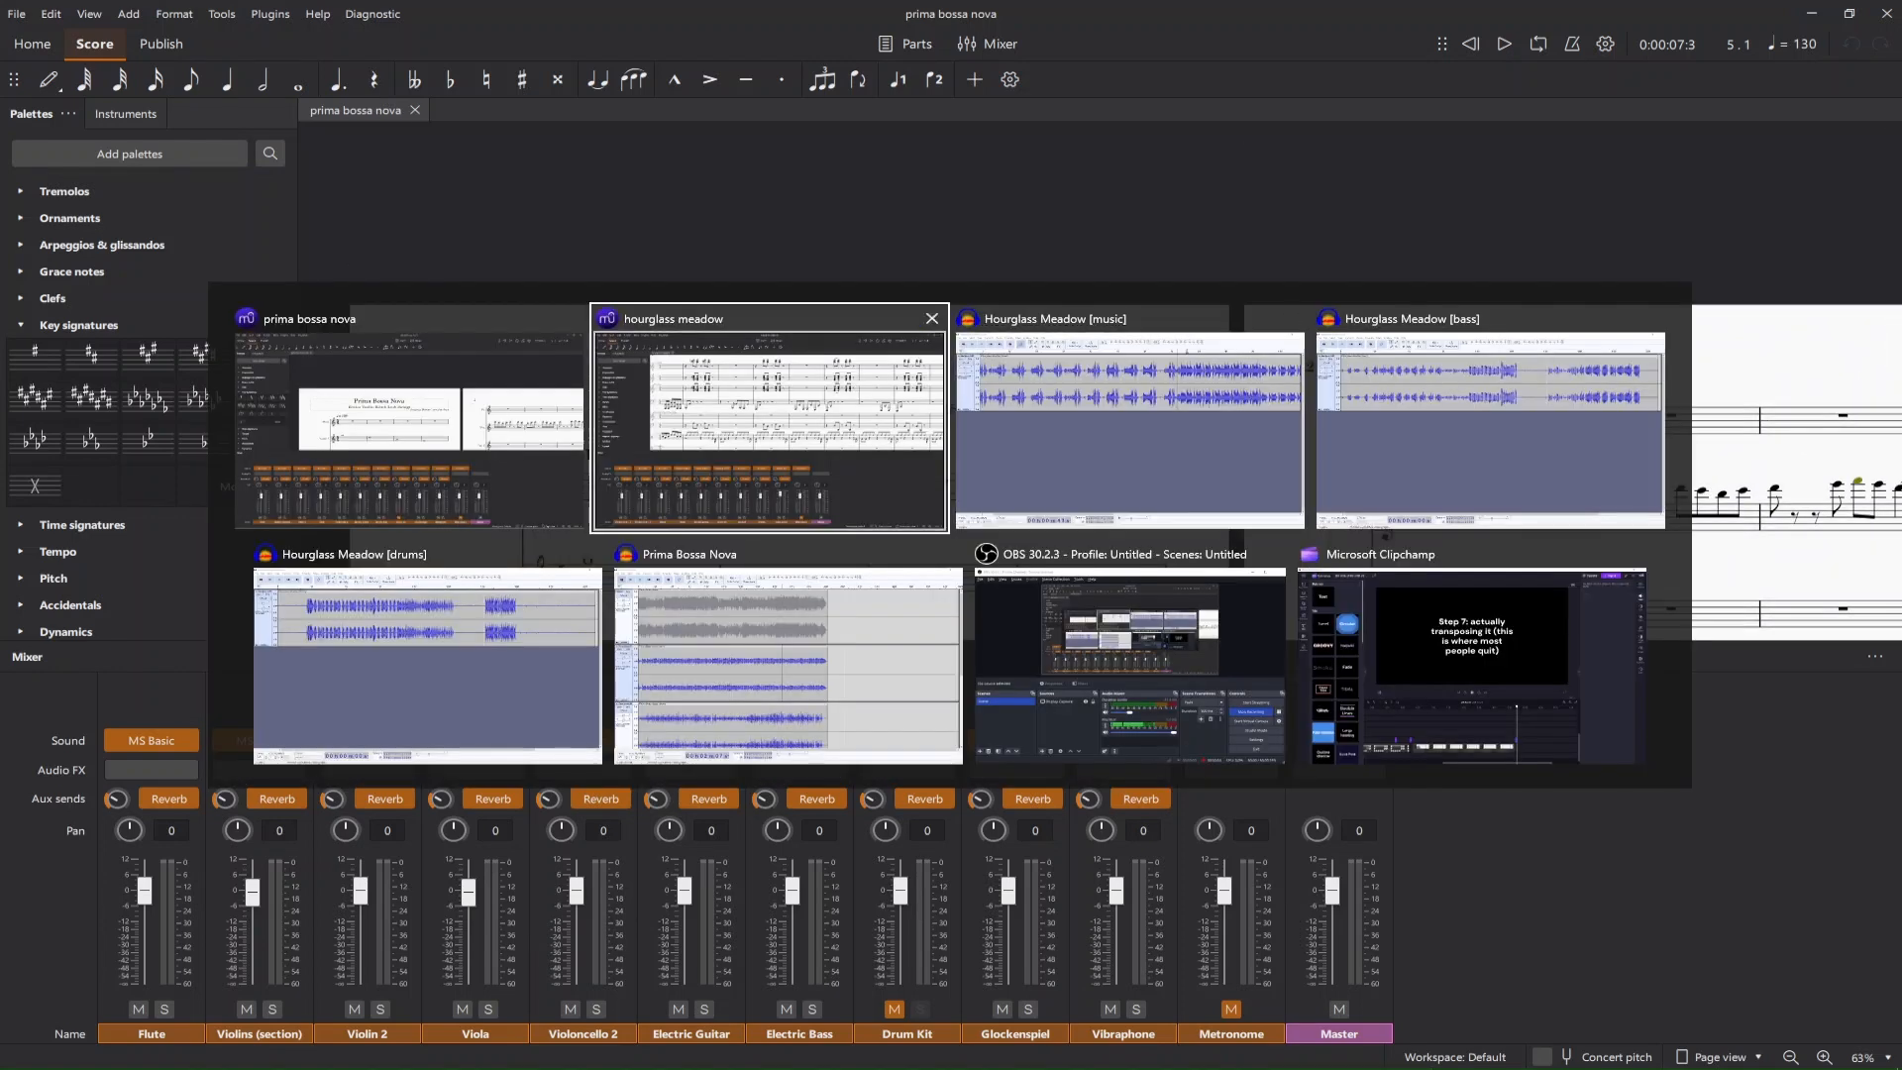
left_click(773, 648)
scroll(753, 614, "down", 4)
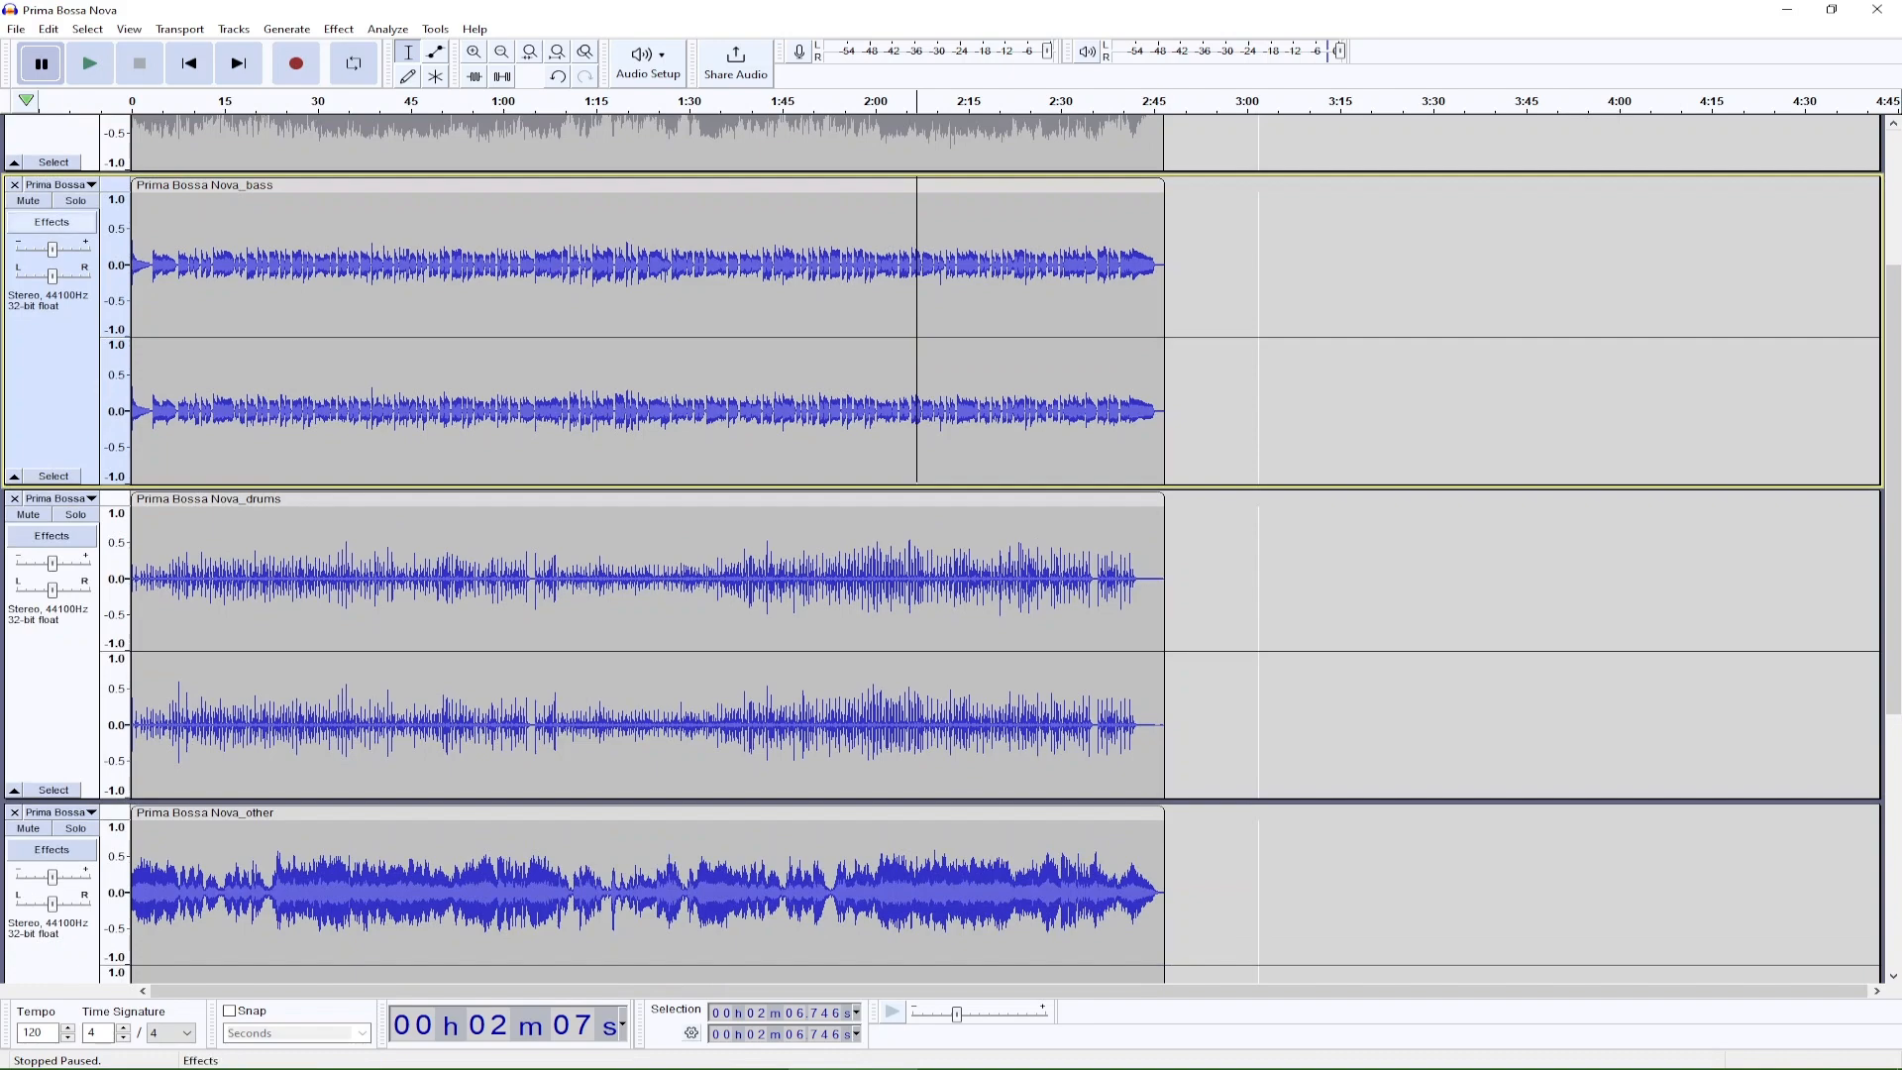
scroll(753, 614, "down", 5)
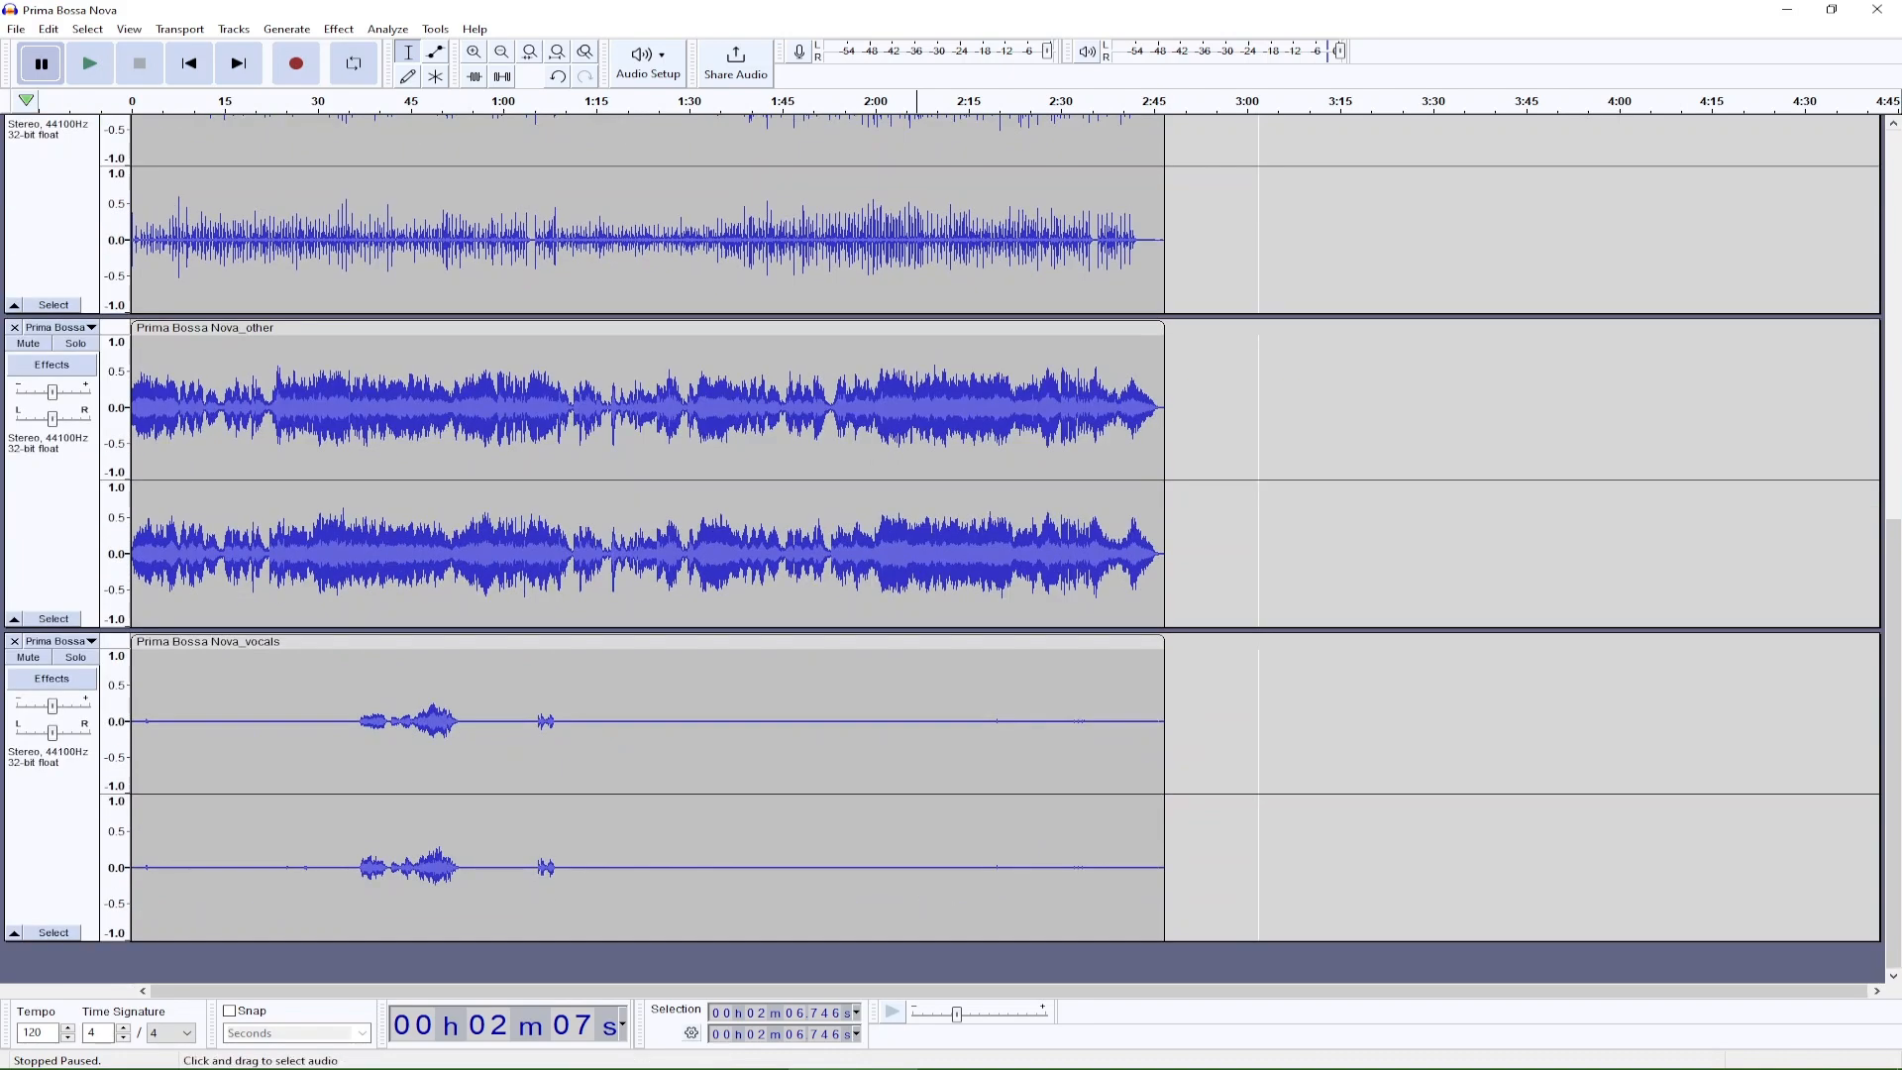
scroll(52, 584, "up", 9)
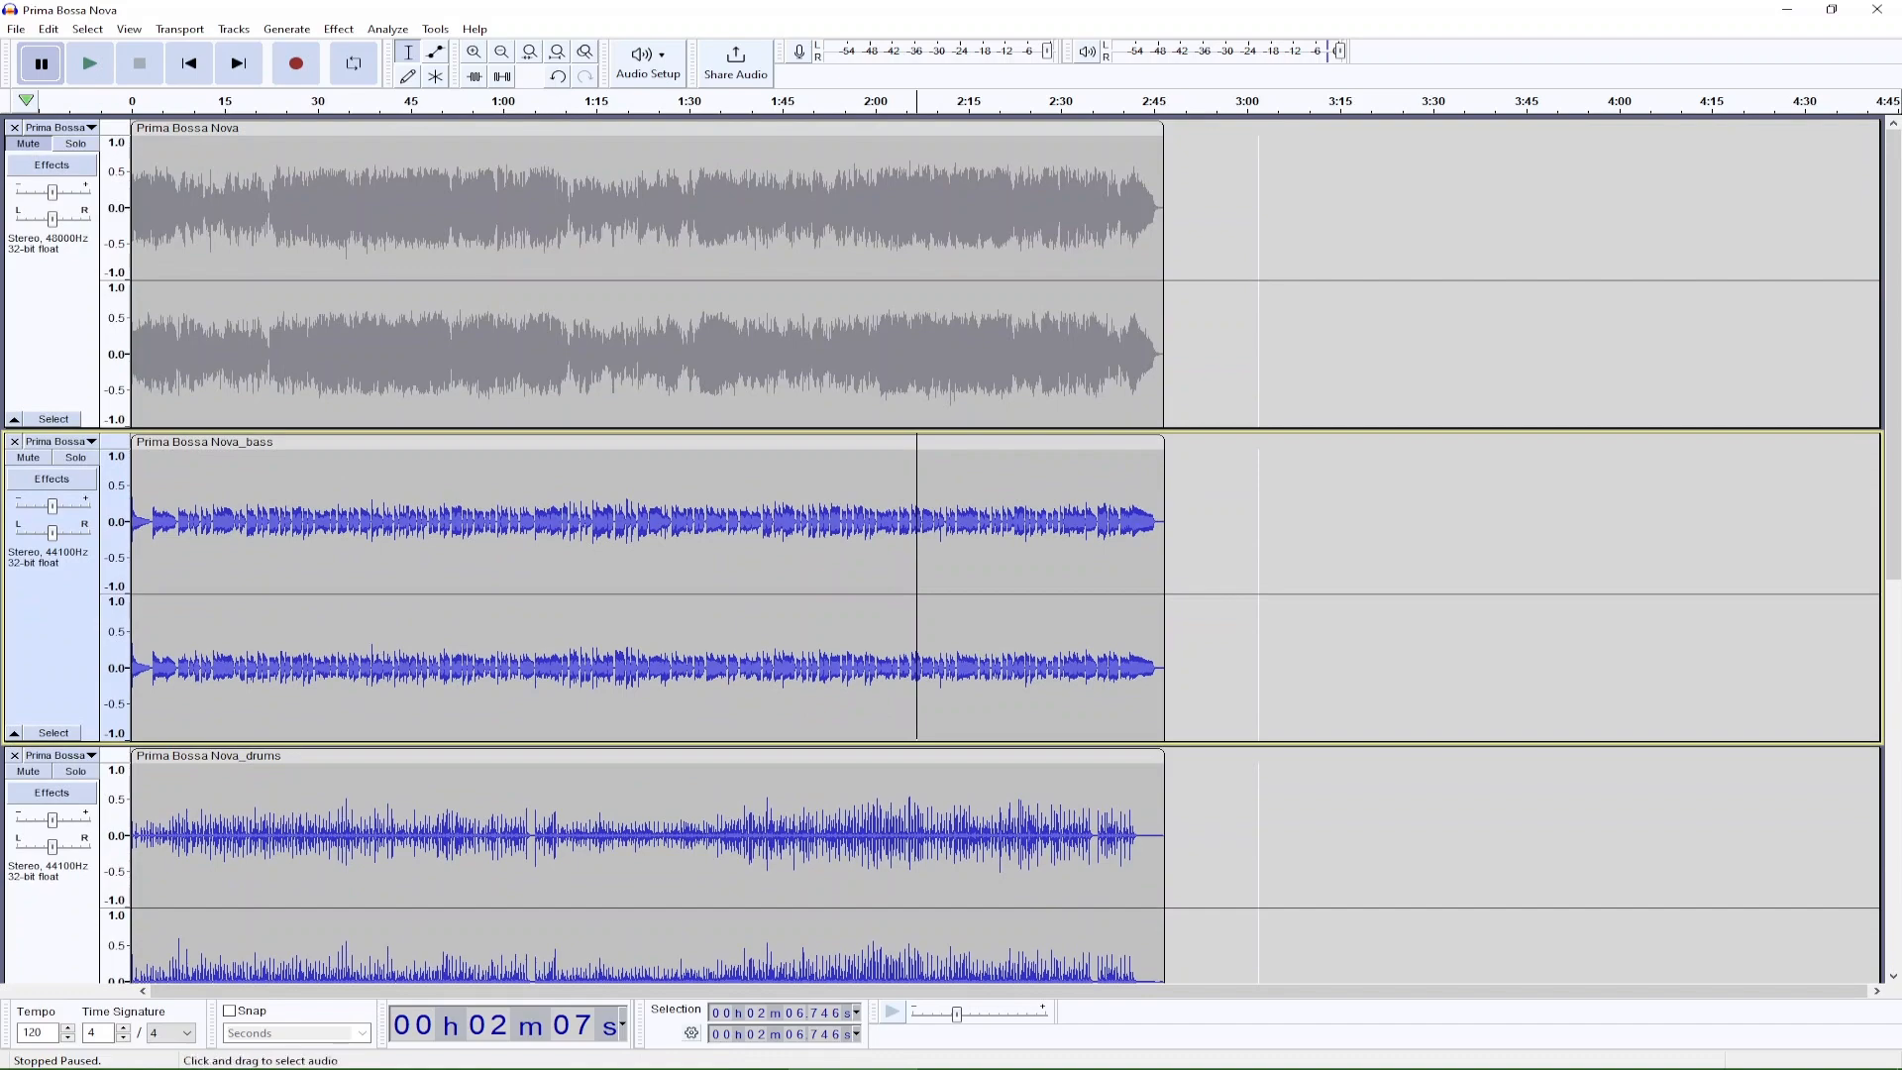
scroll(1258, 535, "down", 4)
scroll(1258, 535, "down", 4)
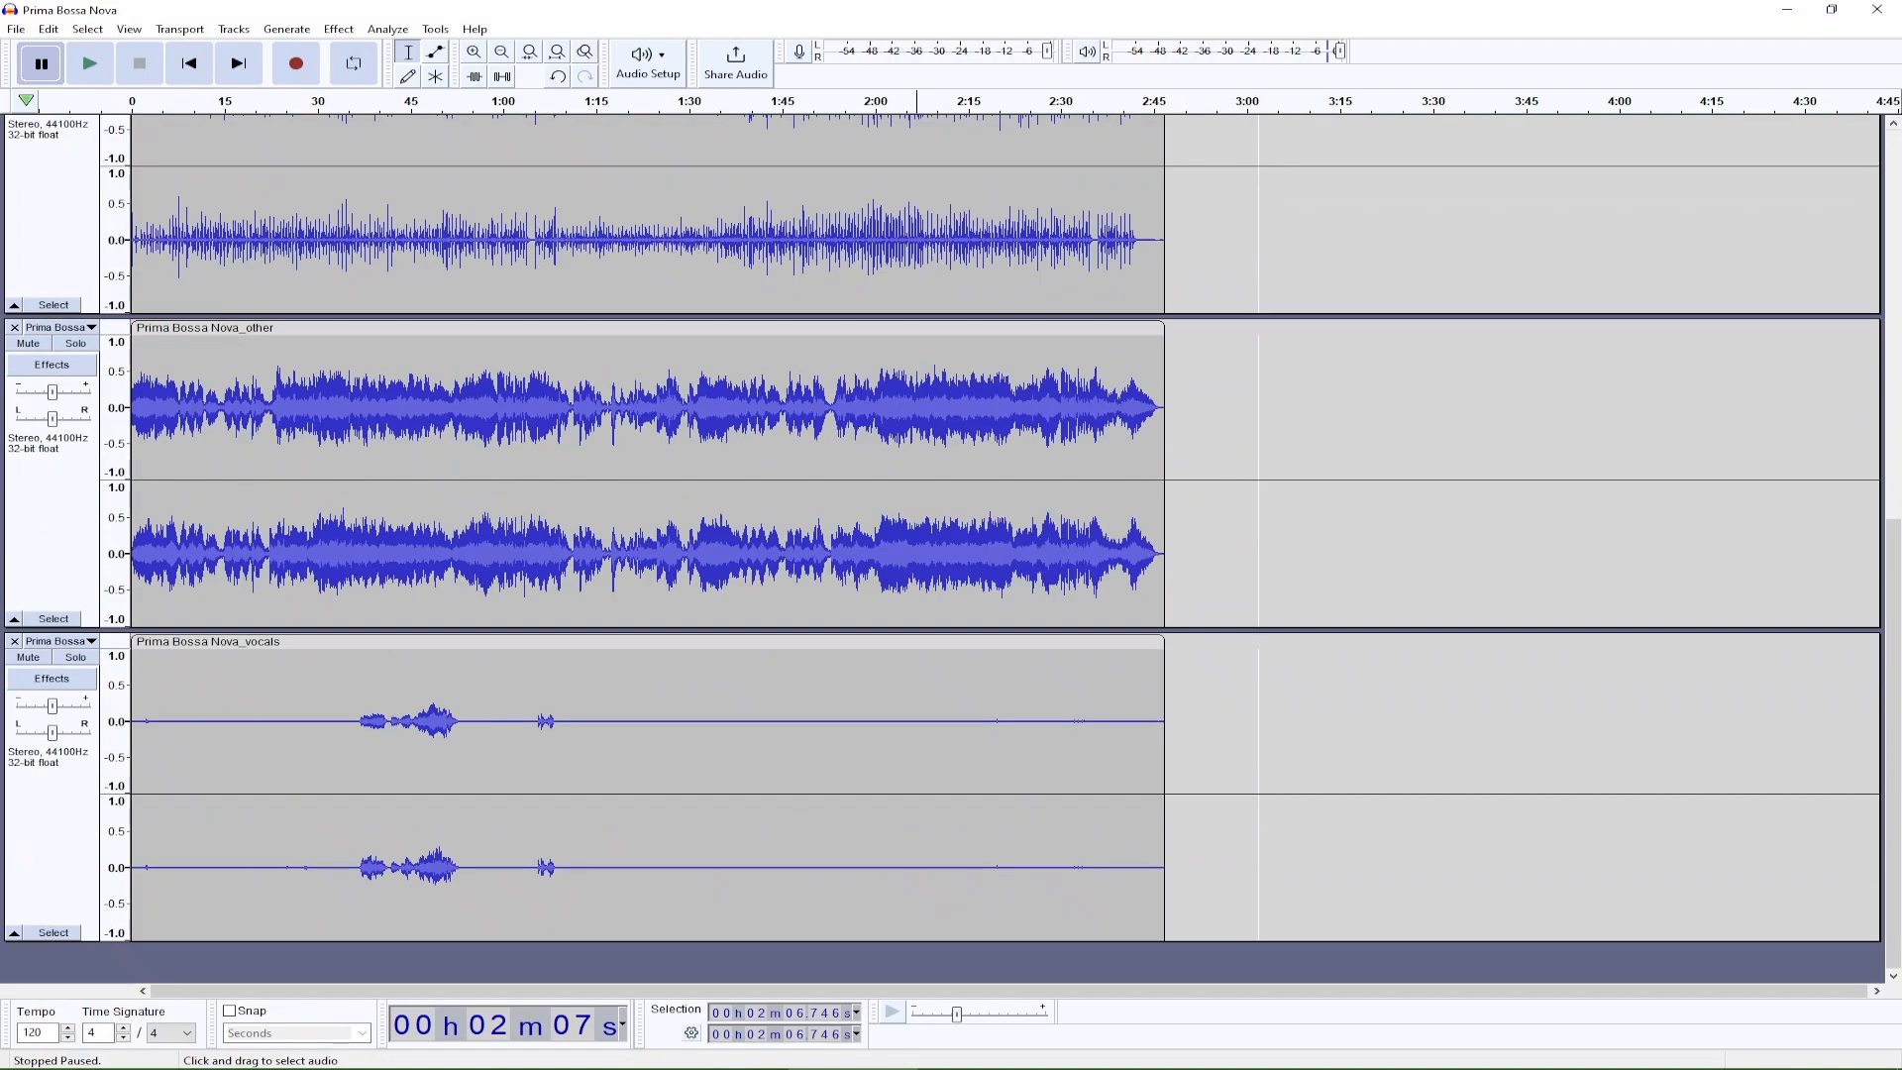
scroll(1258, 535, "up", 4)
scroll(1258, 535, "up", 4)
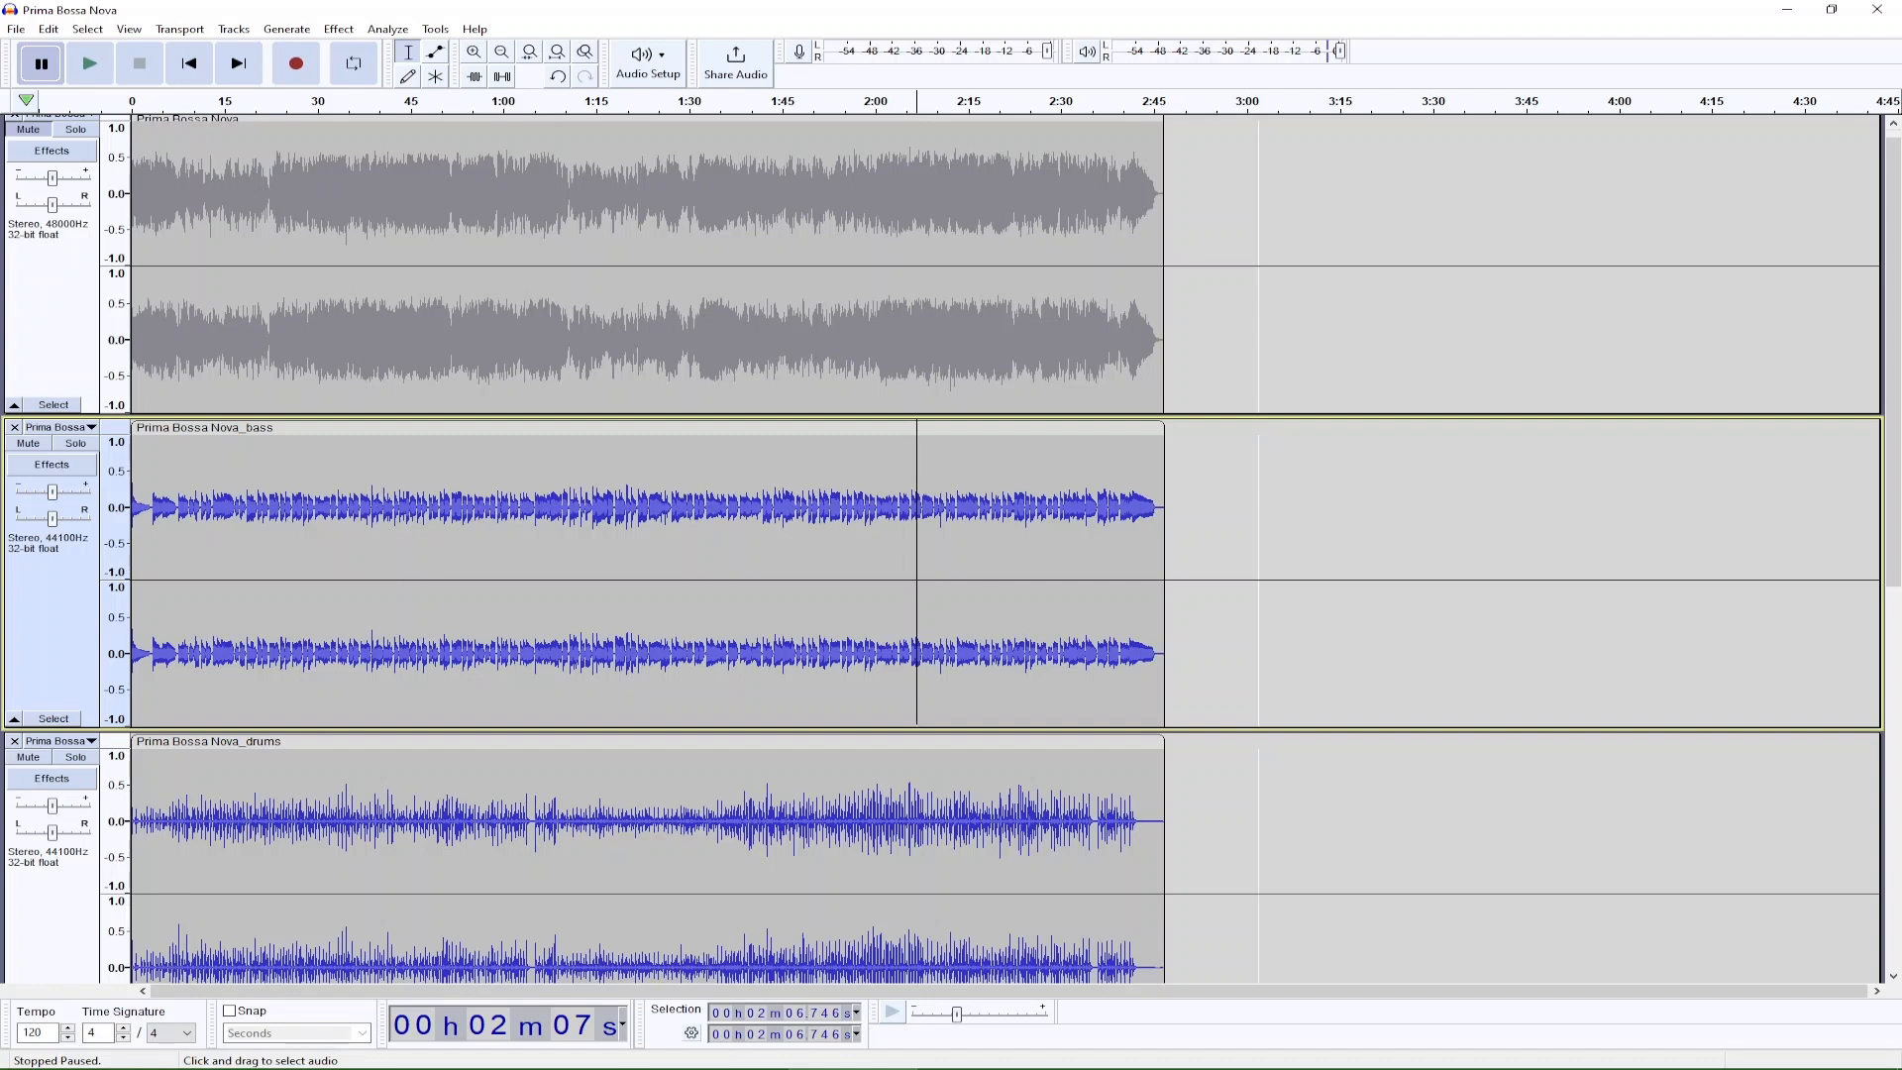
mouse_move(980, 1066)
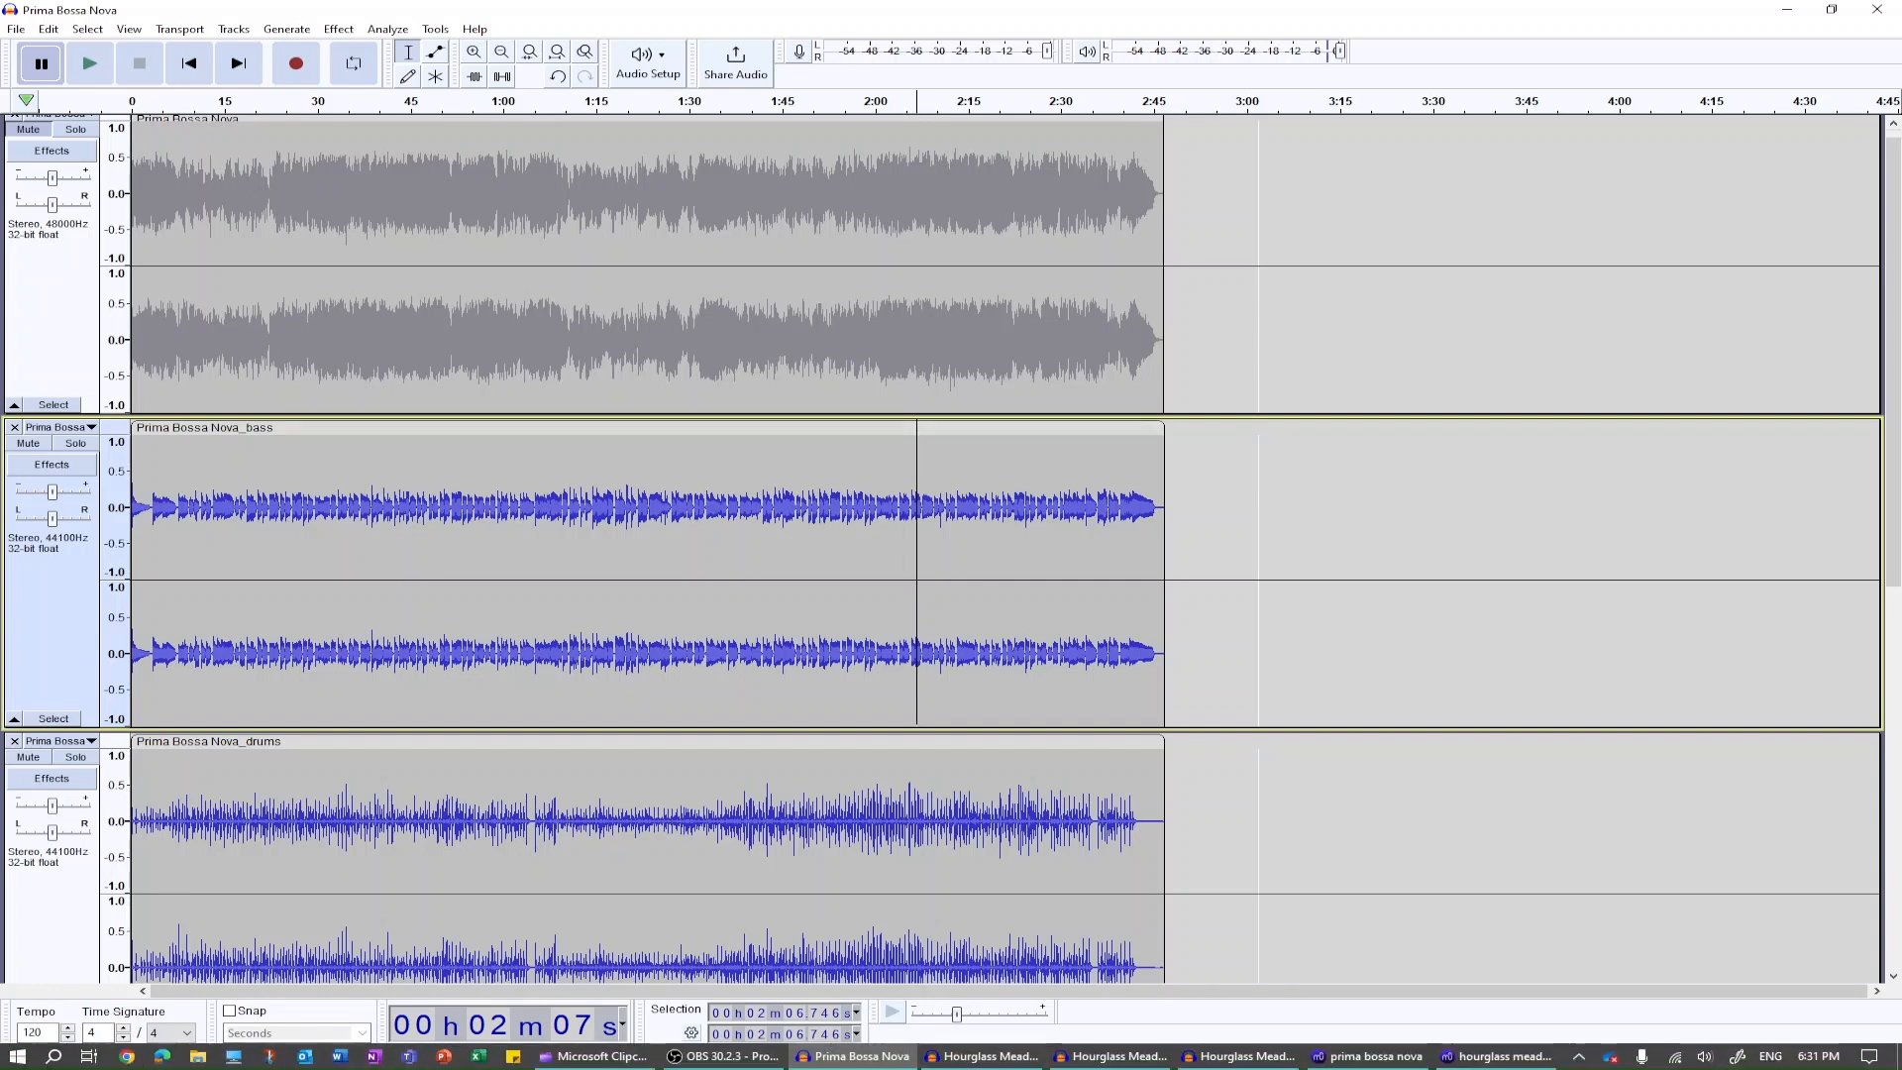
scroll(991, 545, "down", 5)
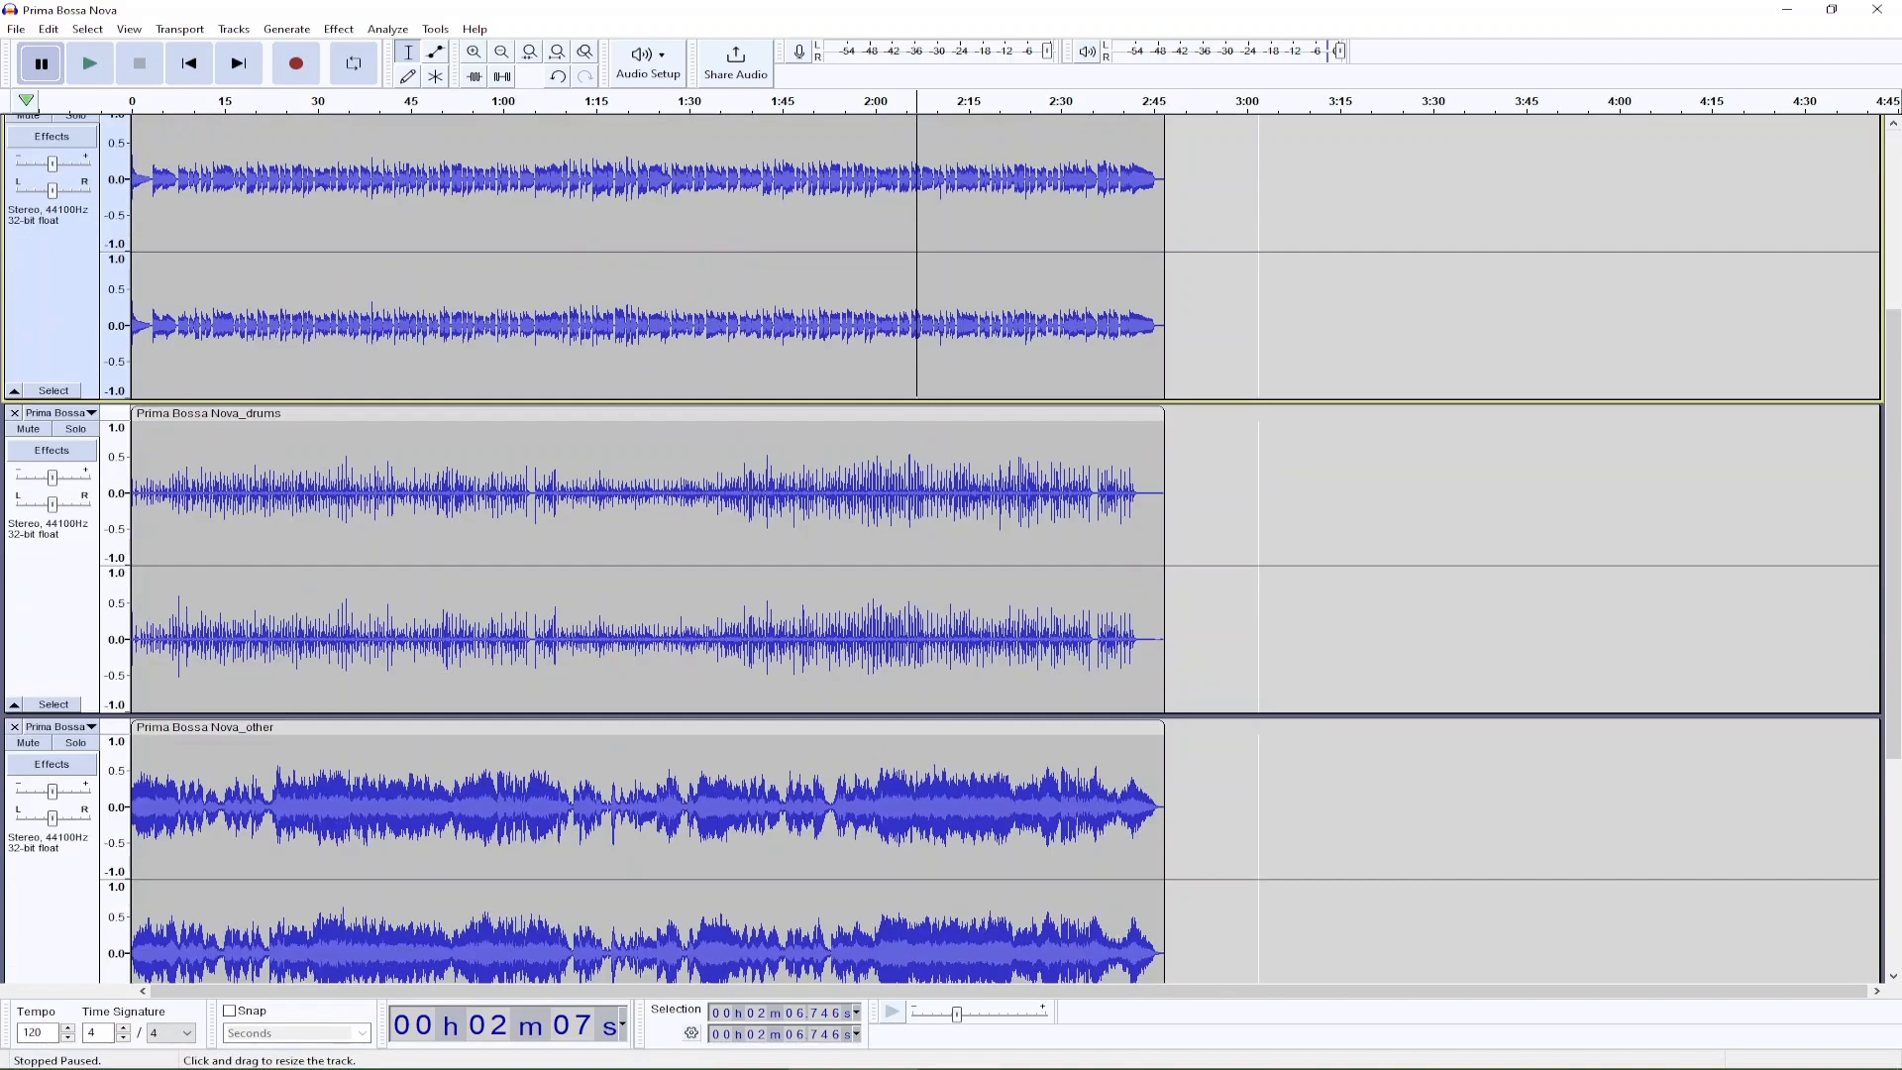
scroll(990, 545, "up", 7)
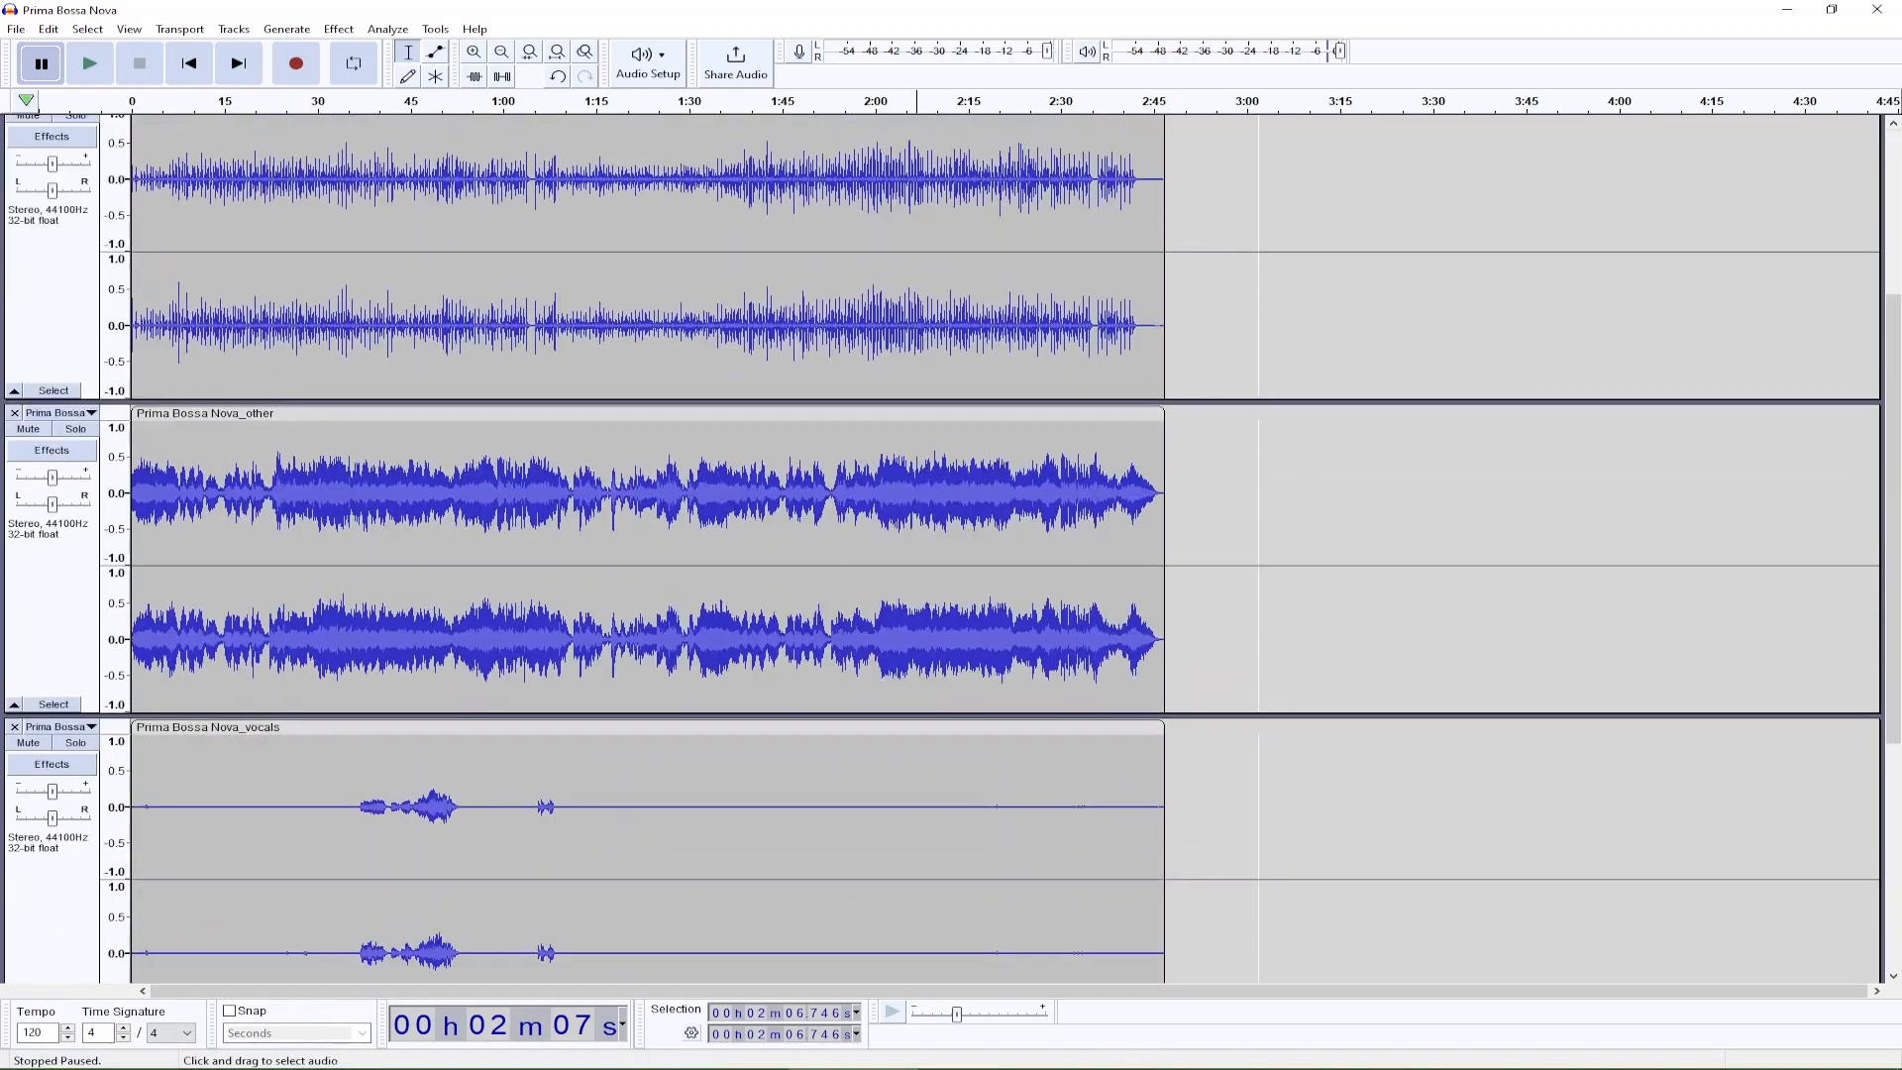